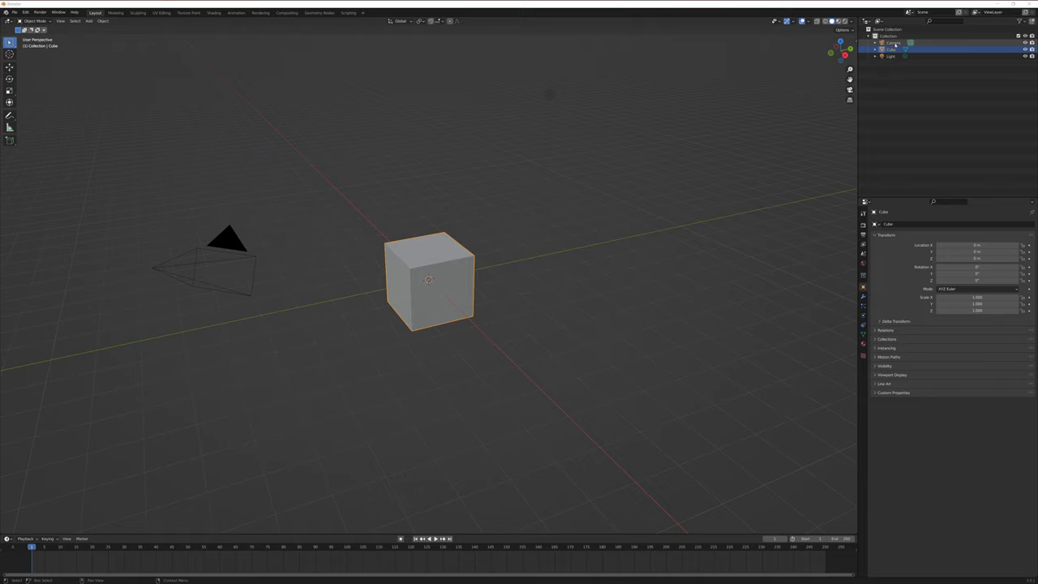
# Delete the default Camera from the Outliner.
pyautogui.click(894, 43)
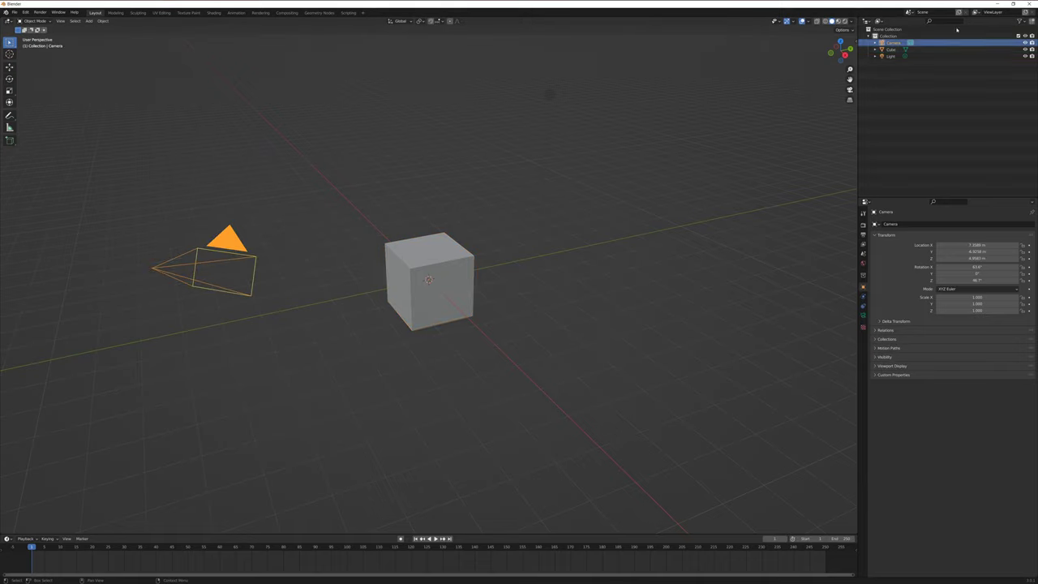
pyautogui.click(547, 95)
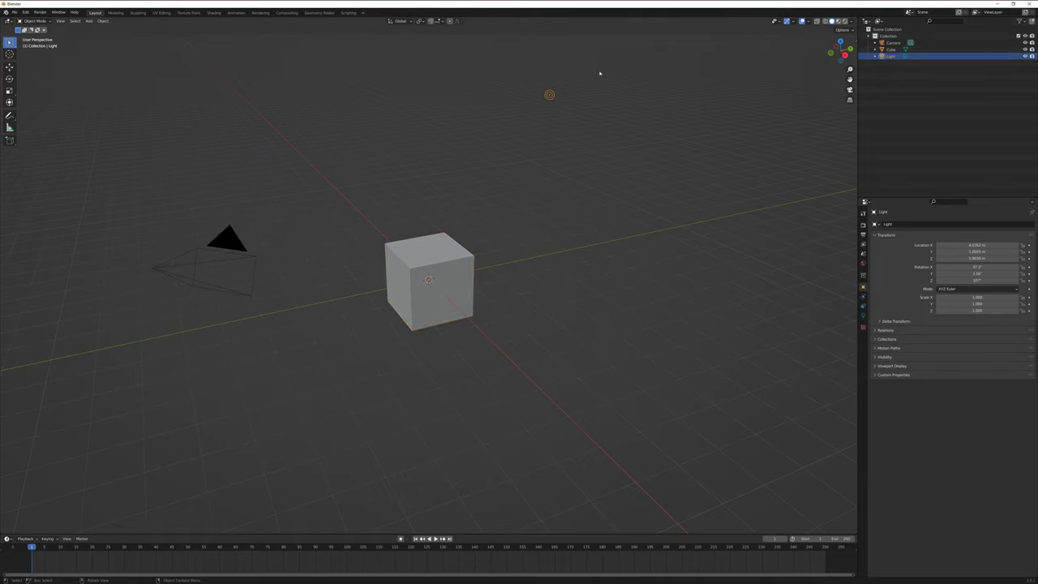
pyautogui.click(891, 49)
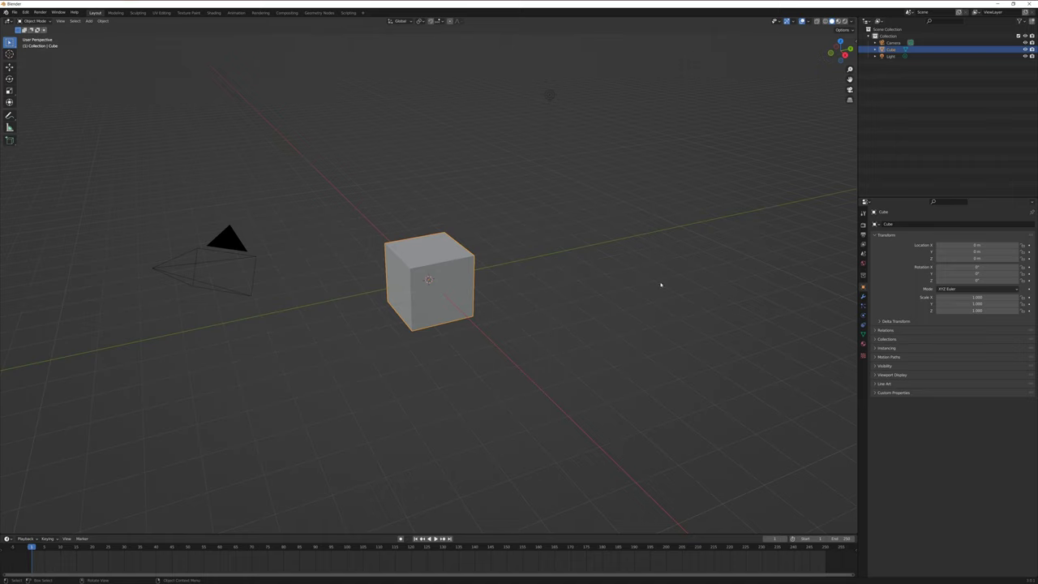
pyautogui.click(893, 42)
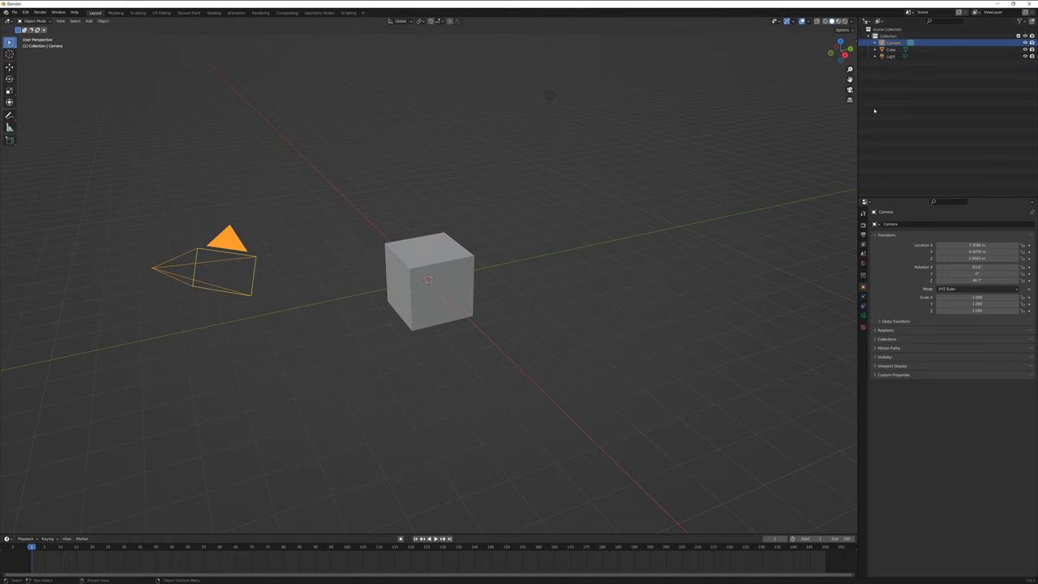
pyautogui.rightClick(892, 43)
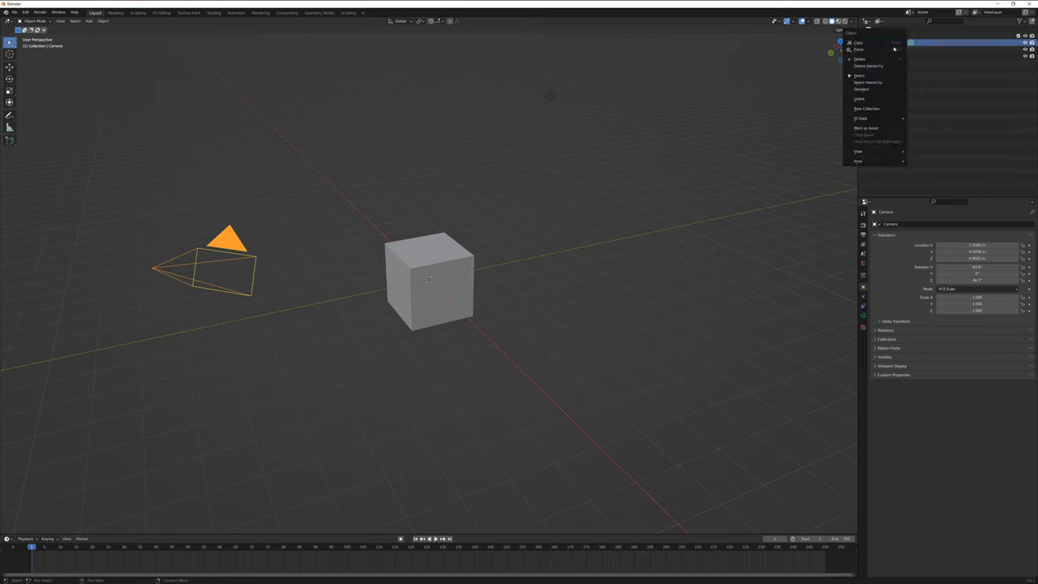
pyautogui.click(872, 61)
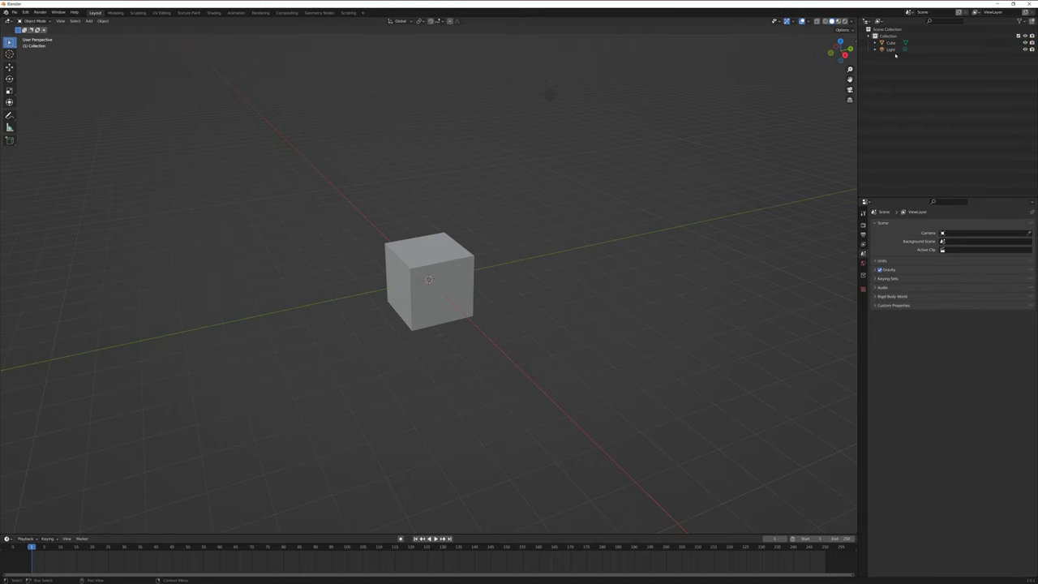
# Delete the default Cube and Light so the scene is empty.
pyautogui.click(893, 43)
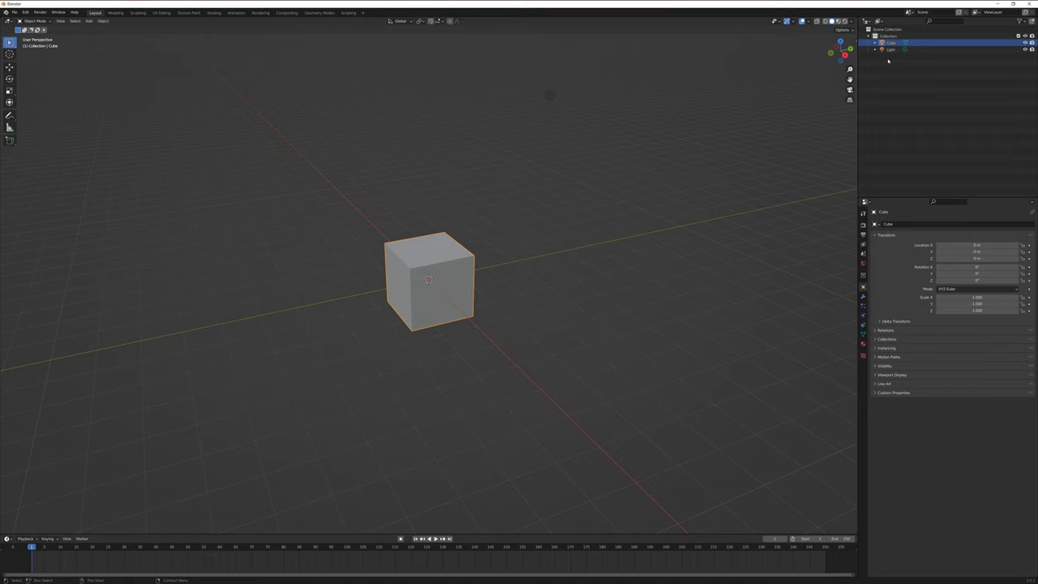
pyautogui.press('x')
pyautogui.rightClick(892, 43)
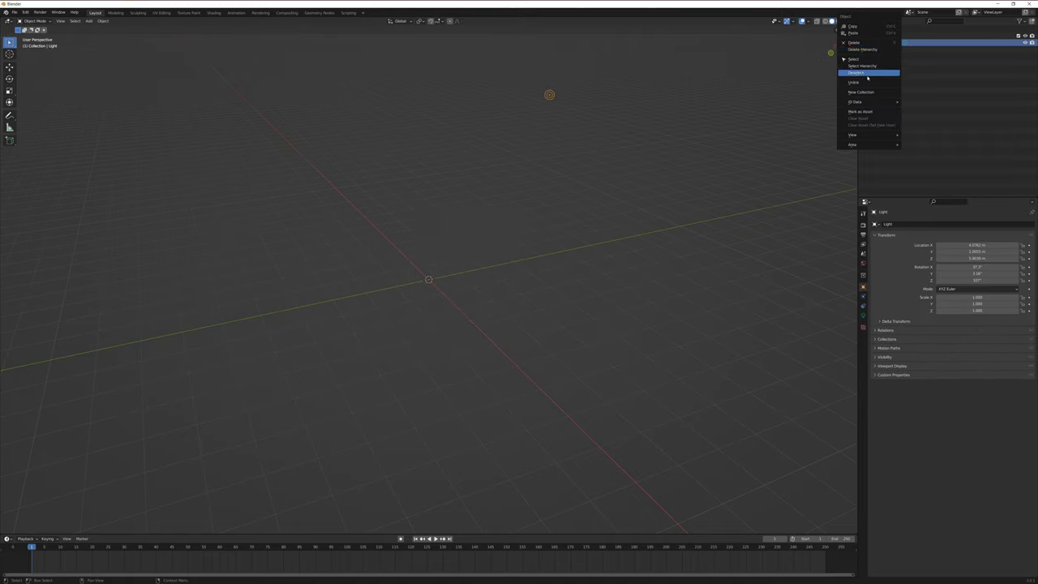
pyautogui.click(862, 44)
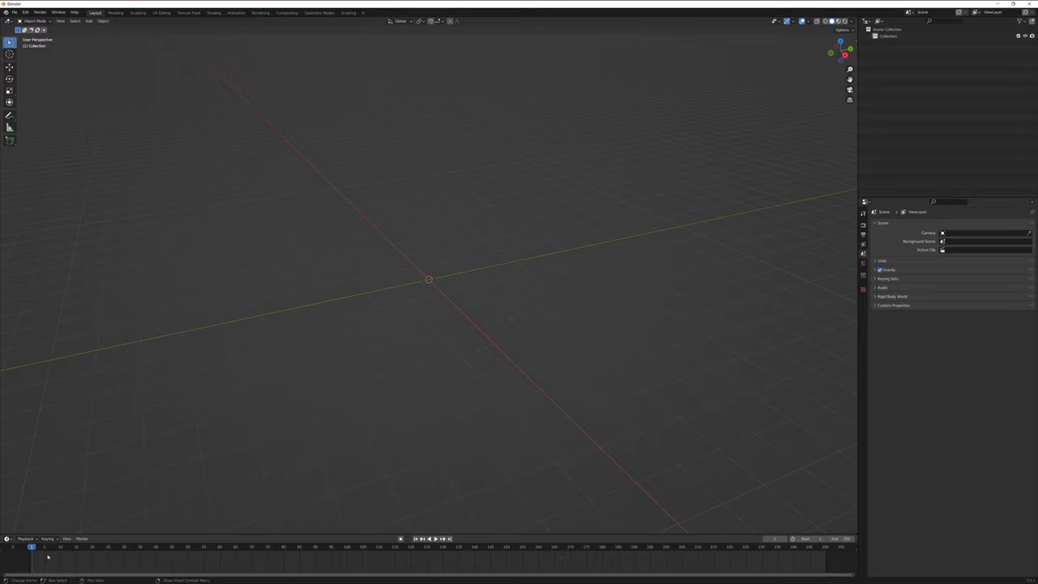
# Turn the timeline area into the Info editor and collapse it to enlarge the 3D view.
pyautogui.click(8, 539)
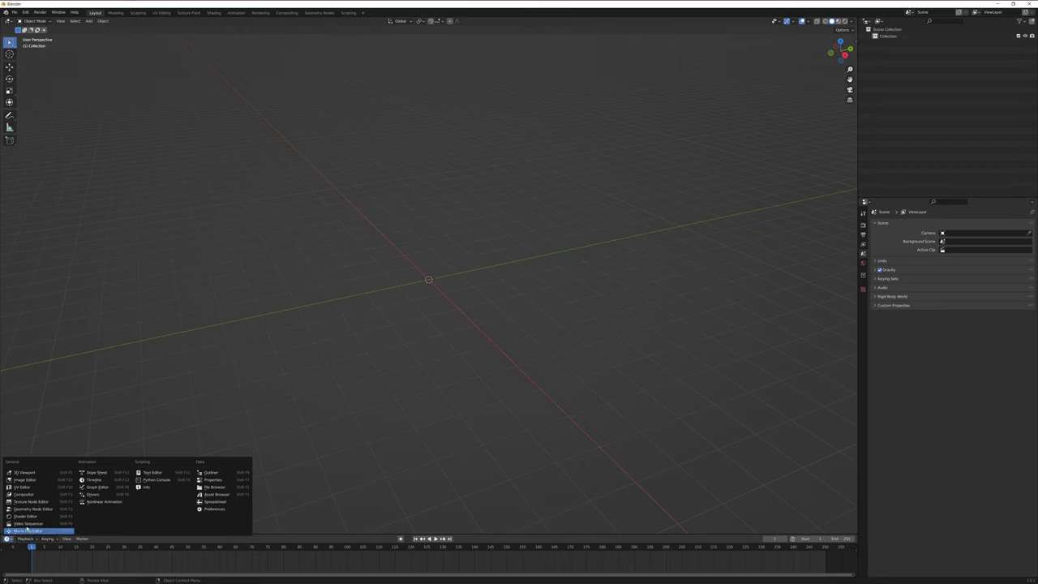
pyautogui.click(146, 487)
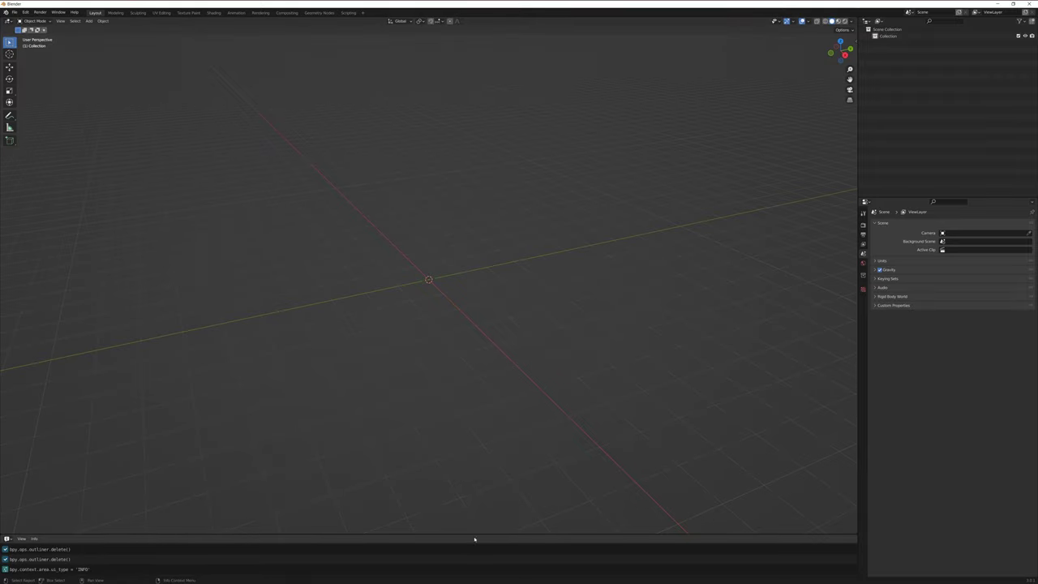
pyautogui.moveTo(474, 537); pyautogui.dragTo(475, 568)
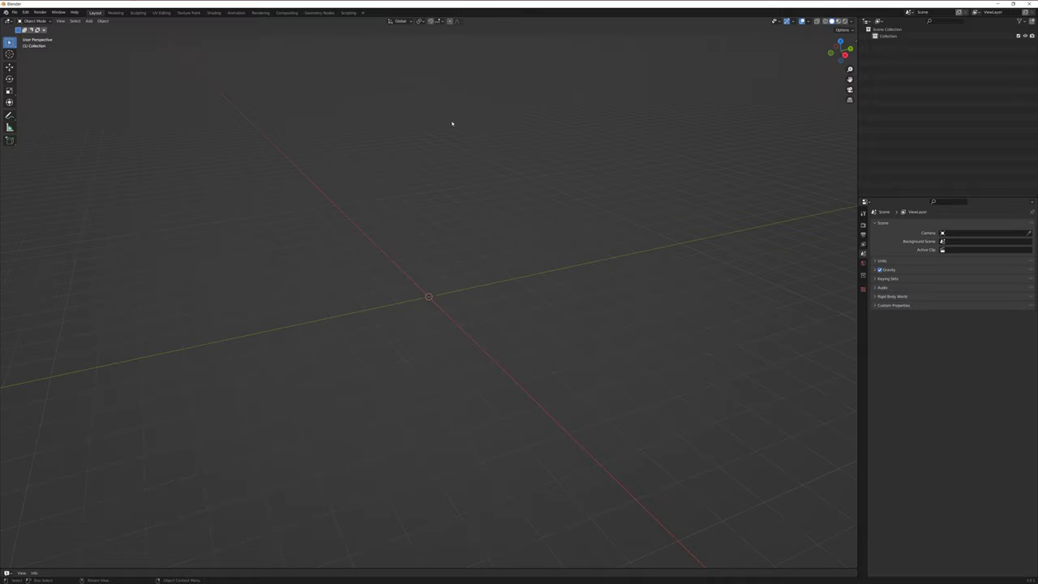
# Delete the leftover Collection from the Outliner.
pyautogui.click(888, 37)
pyautogui.rightClick(889, 36)
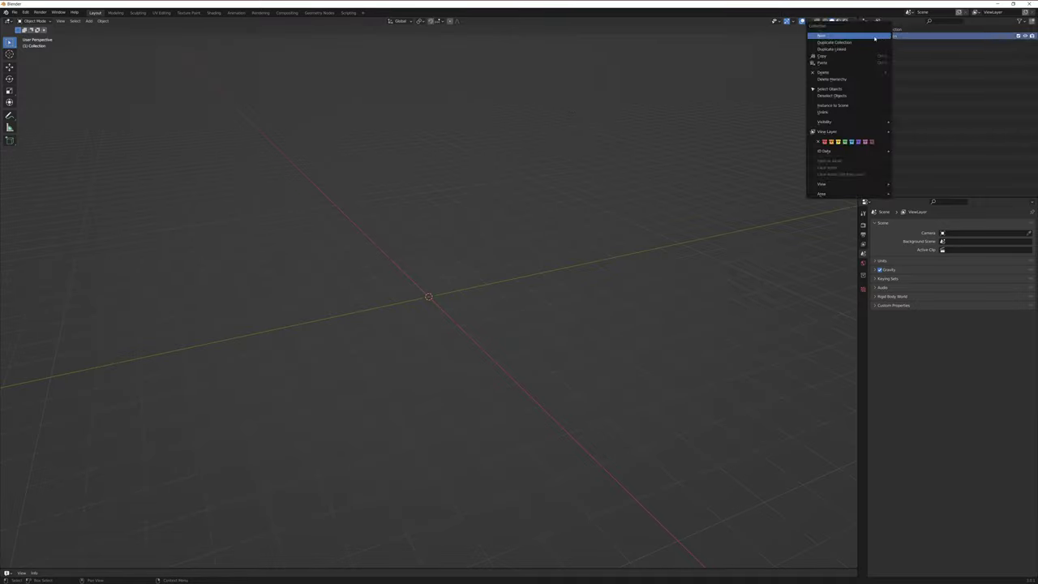
pyautogui.click(832, 73)
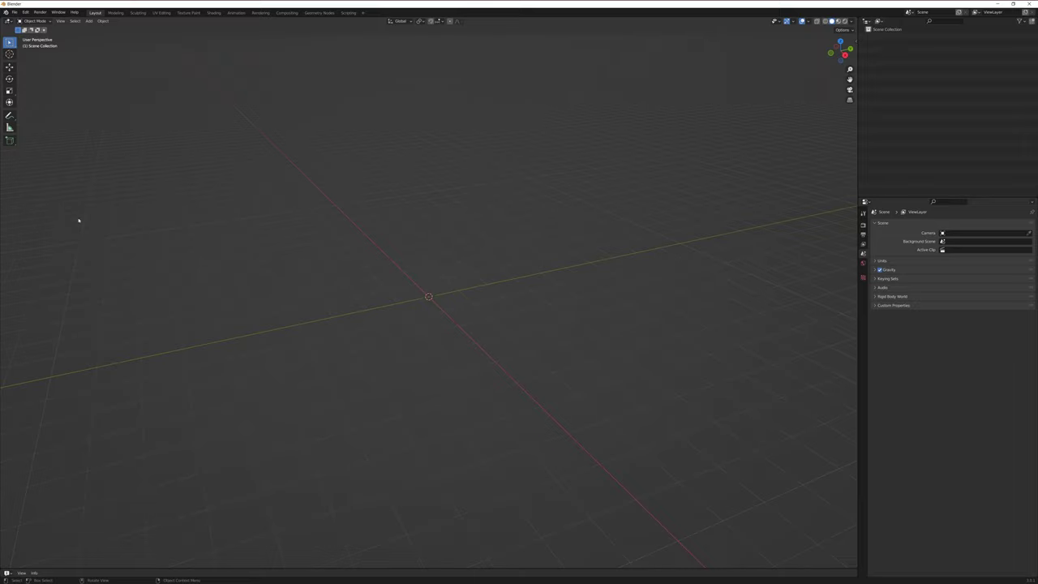
# Save the empty scene as the startup file via File > Defaults > Save Startup File.
pyautogui.click(14, 13)
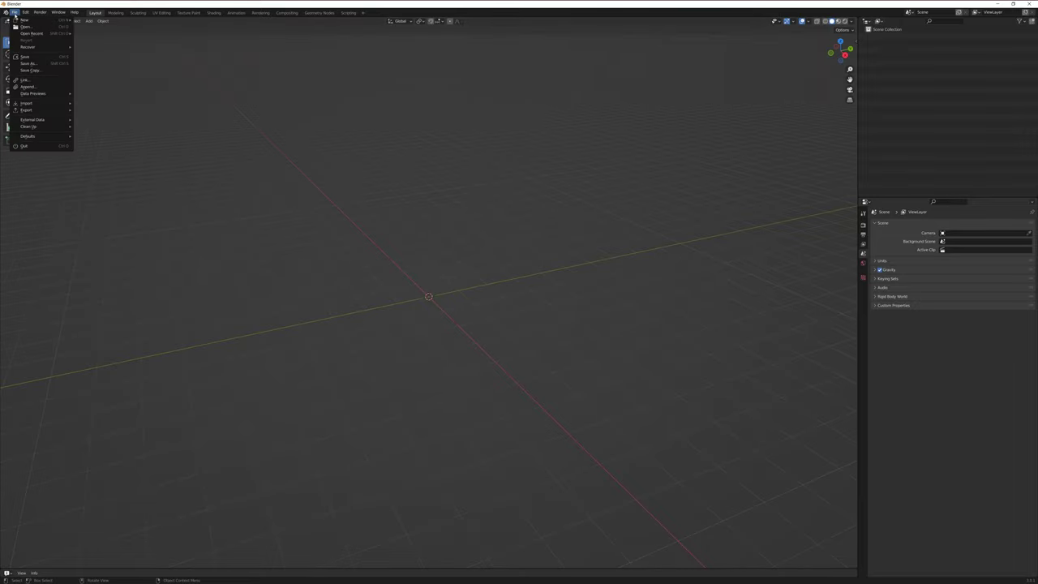
pyautogui.moveTo(36, 138)
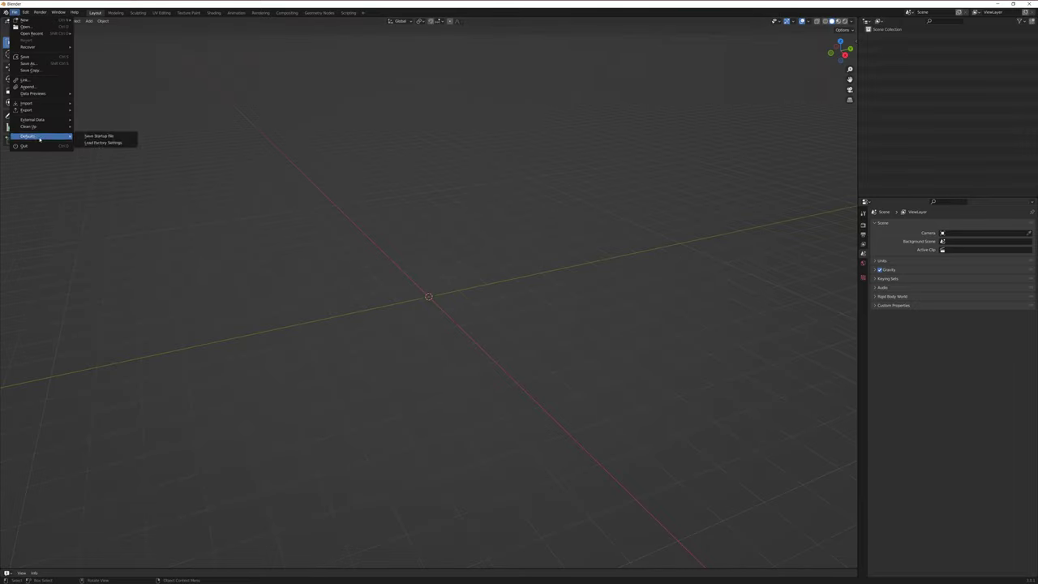
pyautogui.click(108, 136)
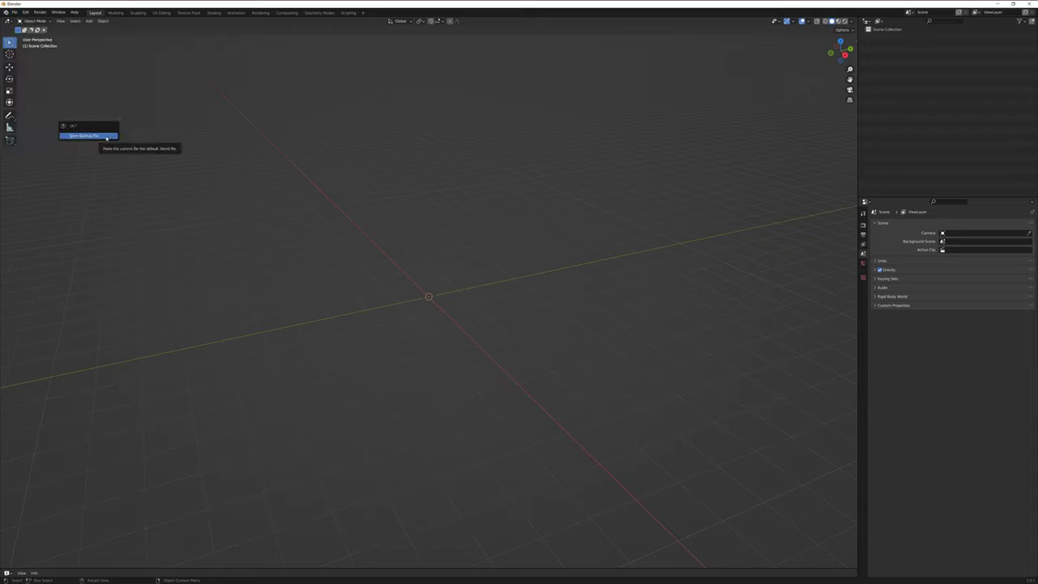
pyautogui.click(103, 136)
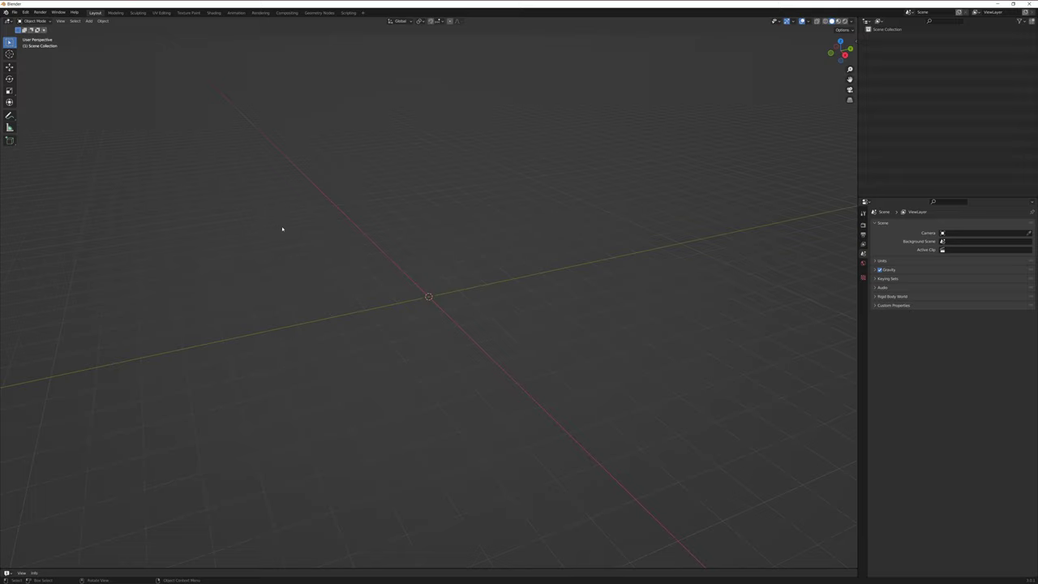
# Extract the EldritchFoundry zip into its suggested folder and close the old zip window.
pyautogui.hotkey('alt', 'Tab')
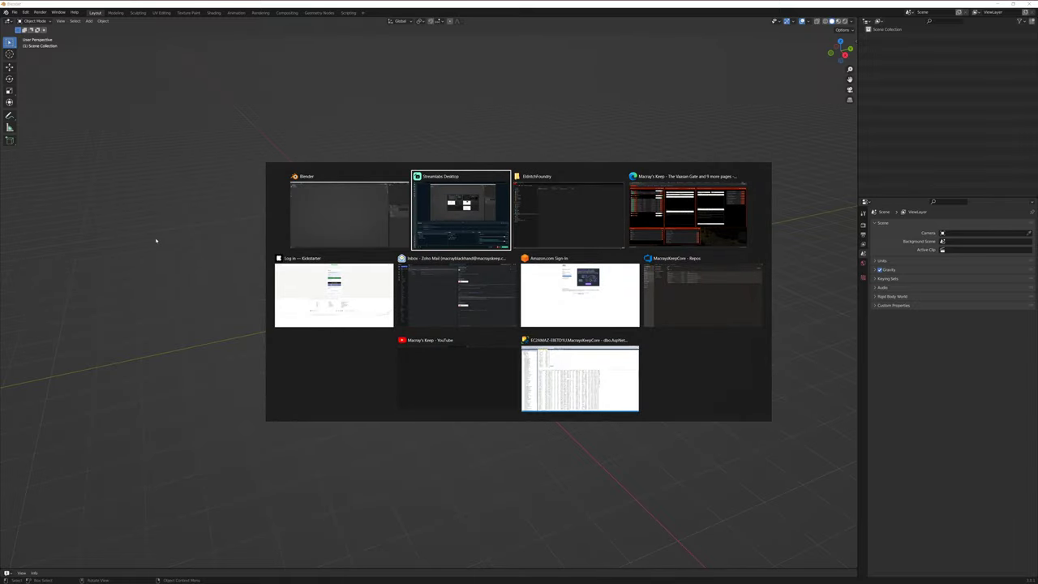
pyautogui.hotkey('alt', 'Tab')
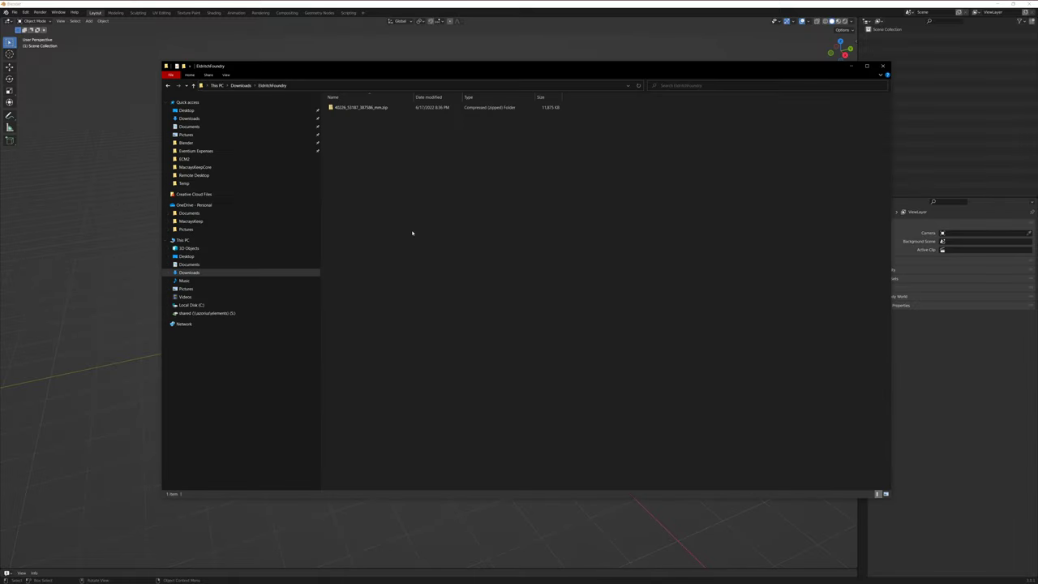
pyautogui.rightClick(369, 107)
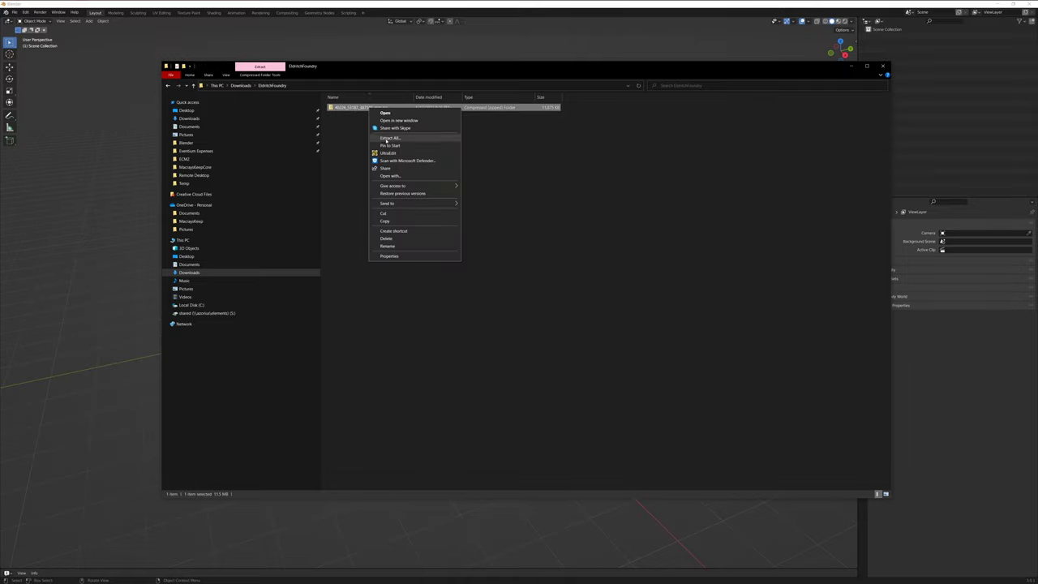
pyautogui.click(388, 138)
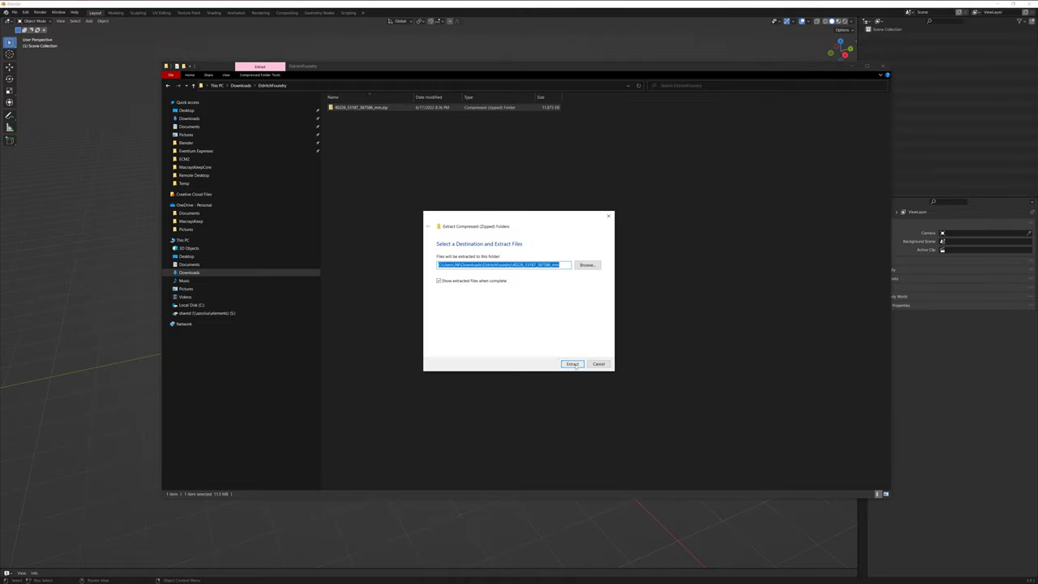
pyautogui.click(571, 364)
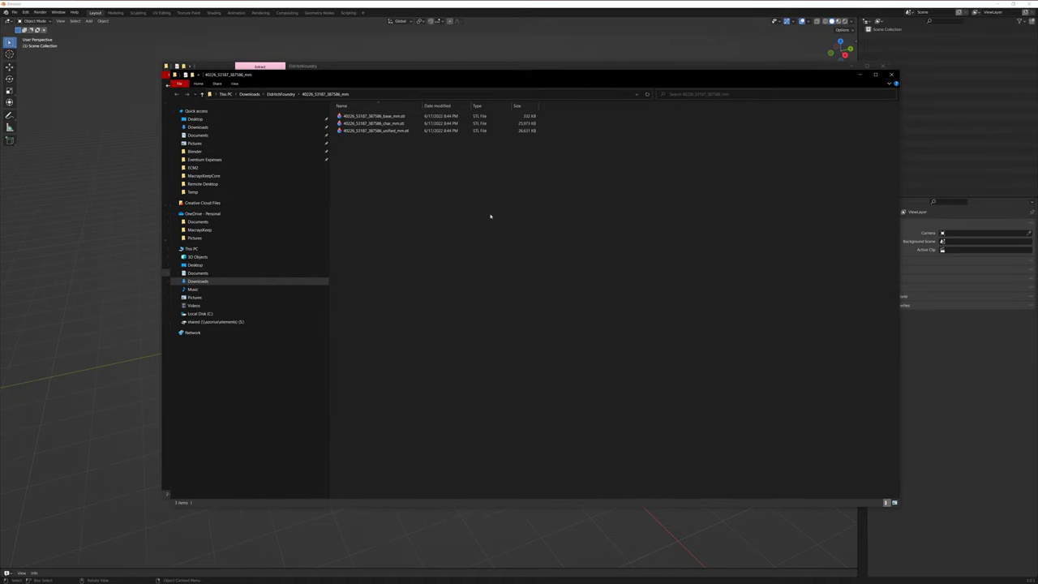
pyautogui.click(883, 66)
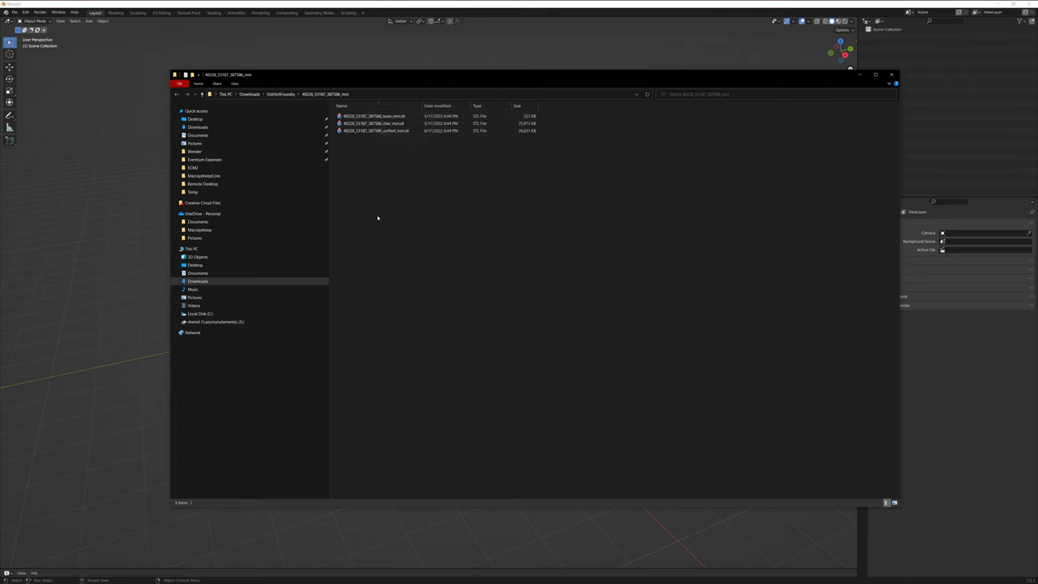
# Copy the unified STL file and paste it into MacraysKeep > VR > Stl.
pyautogui.click(360, 133)
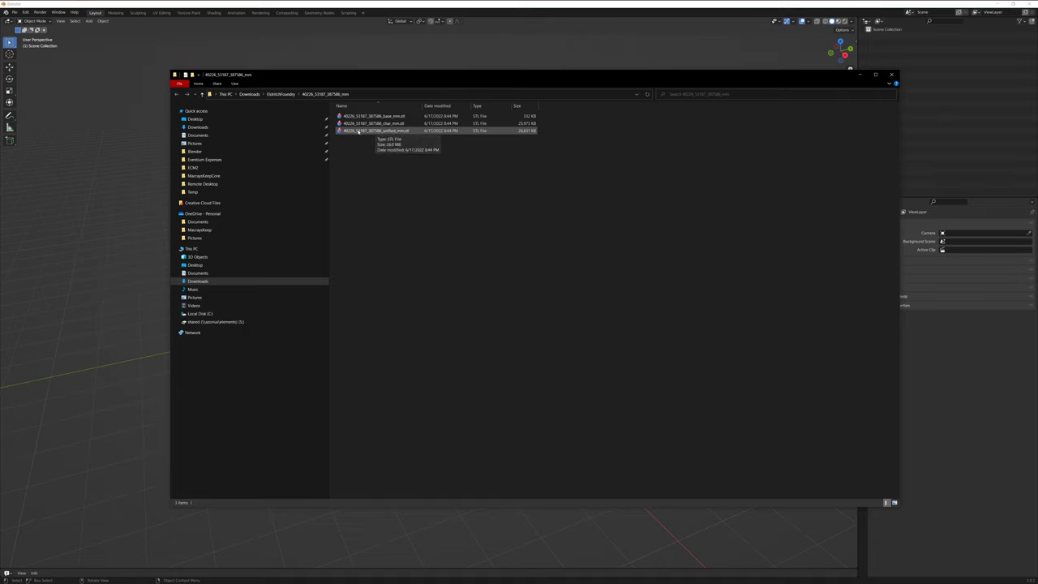
pyautogui.rightClick(360, 131)
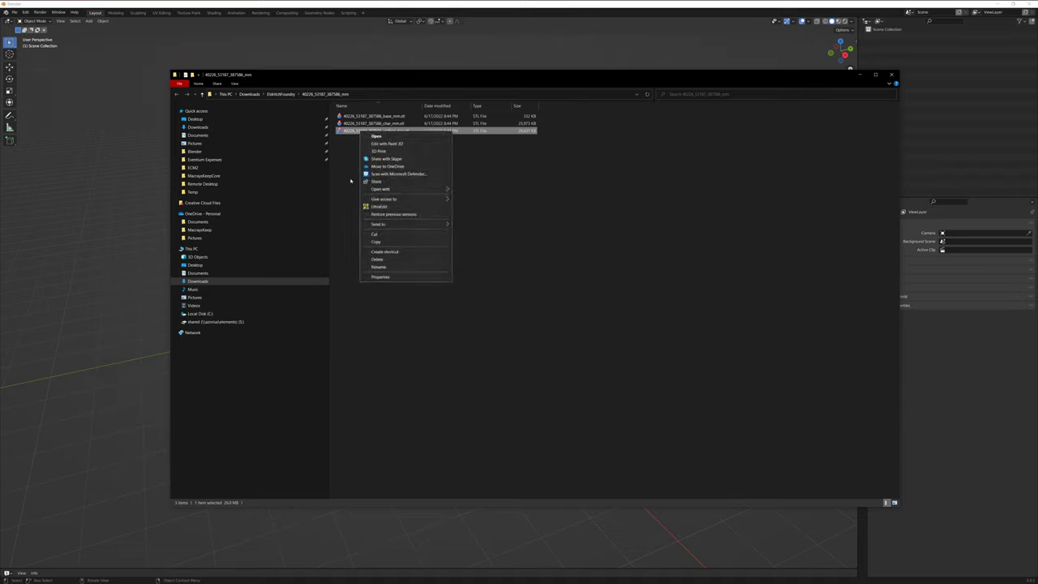
pyautogui.click(375, 242)
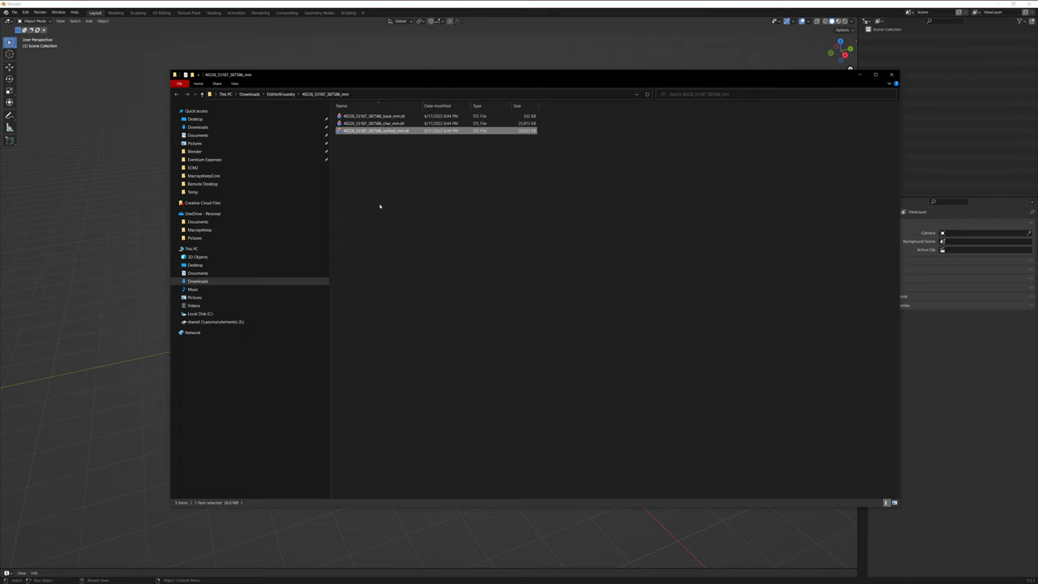
pyautogui.click(177, 322)
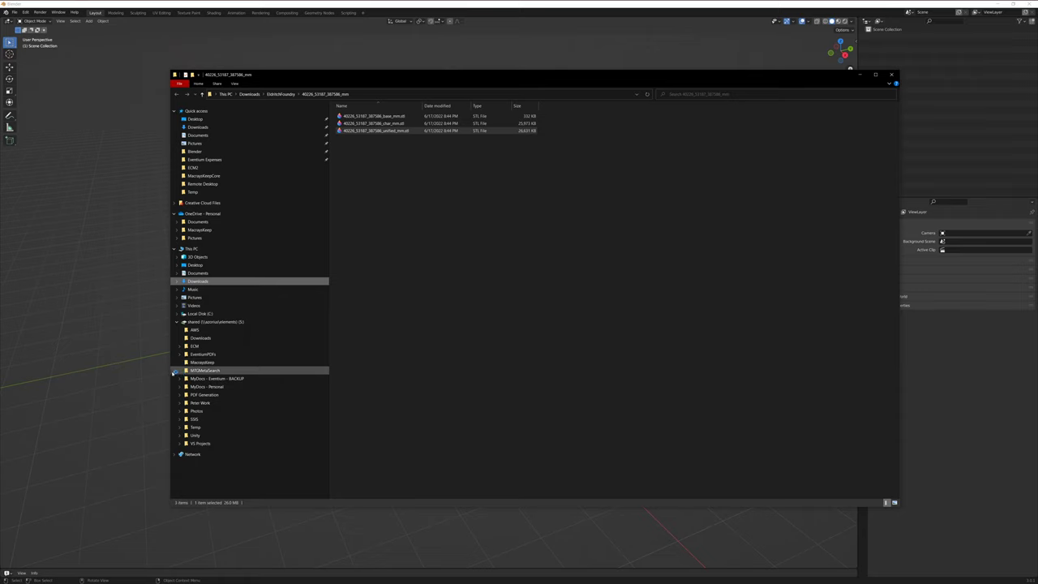
pyautogui.click(180, 362)
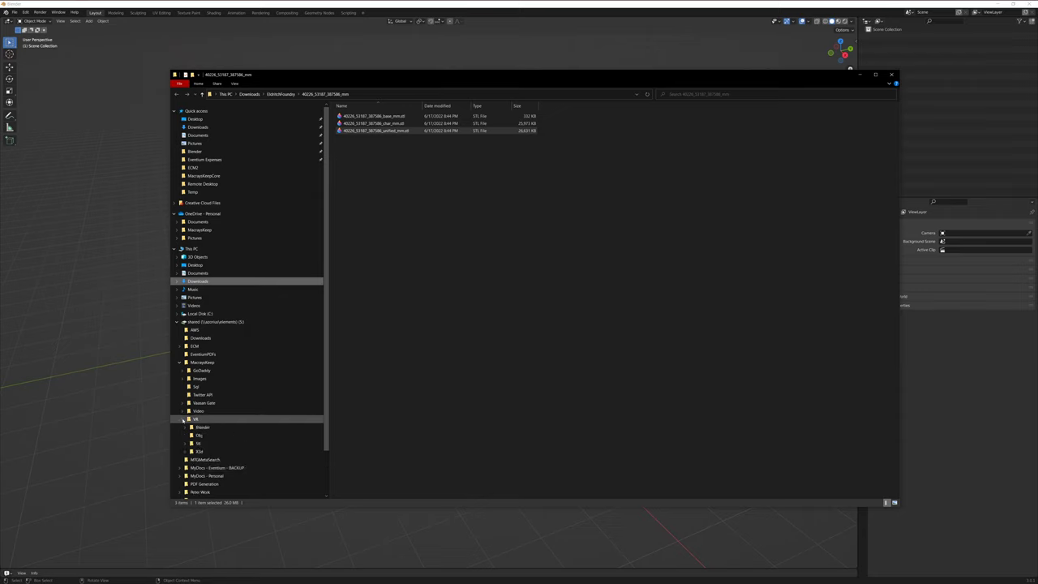
pyautogui.click(182, 419)
pyautogui.click(198, 444)
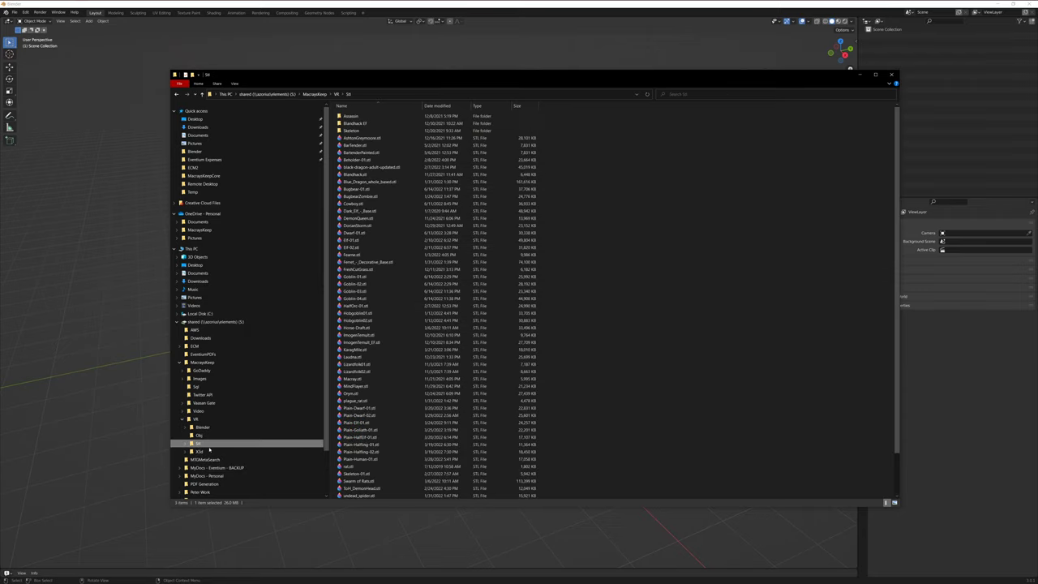
pyautogui.rightClick(643, 274)
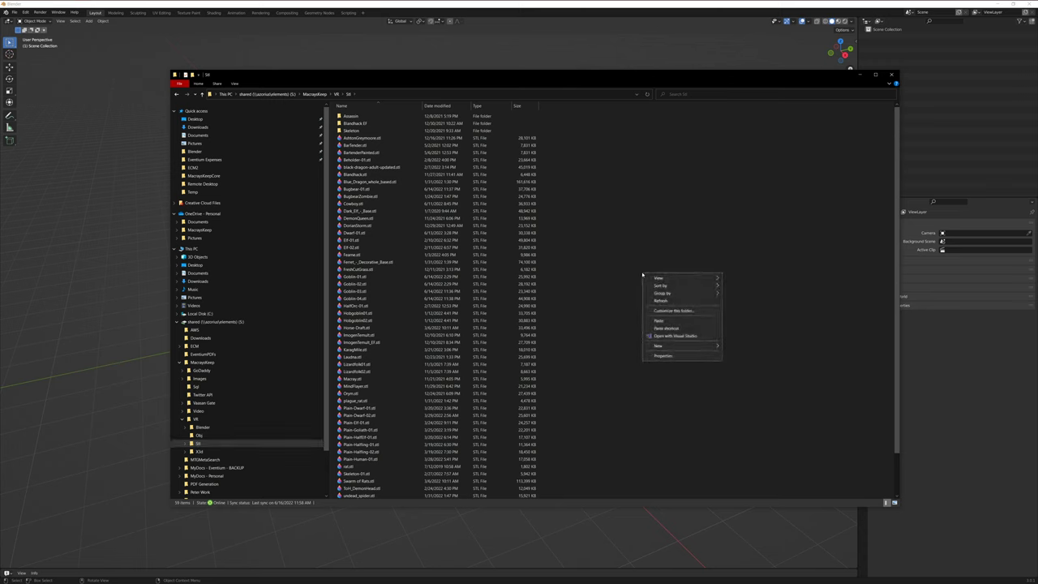
pyautogui.click(658, 322)
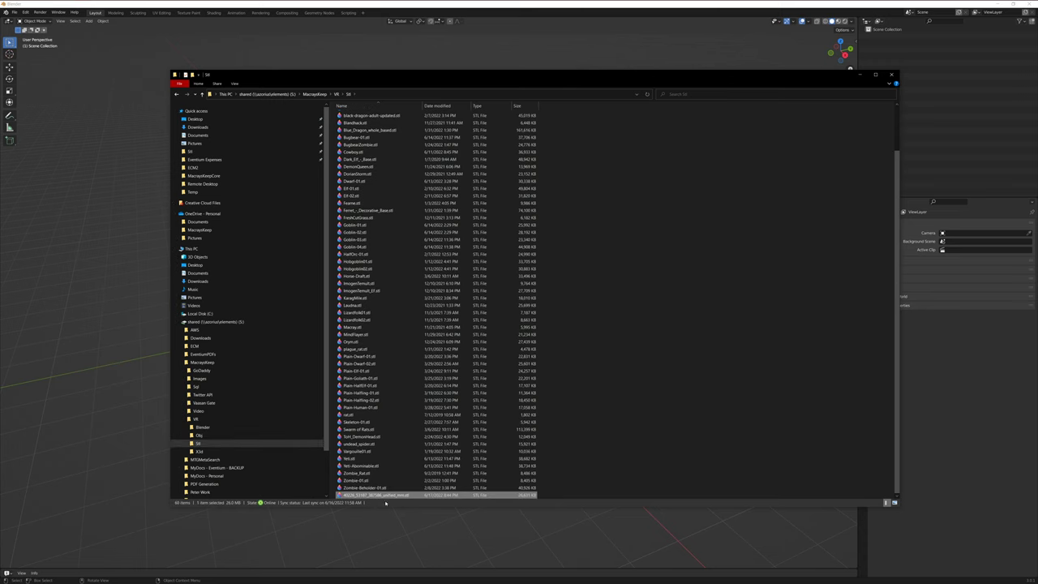
# Rename the pasted file to DamaranMilitia-01.stl and close File Explorer.
pyautogui.press('F2')
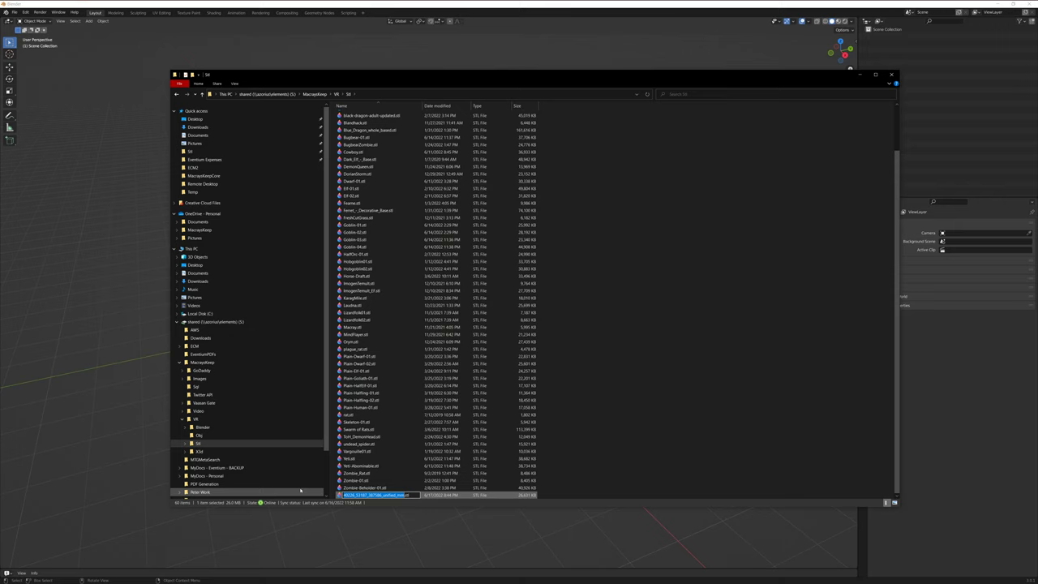
pyautogui.write('DamaranMilitia-01')
pyautogui.press('Return')
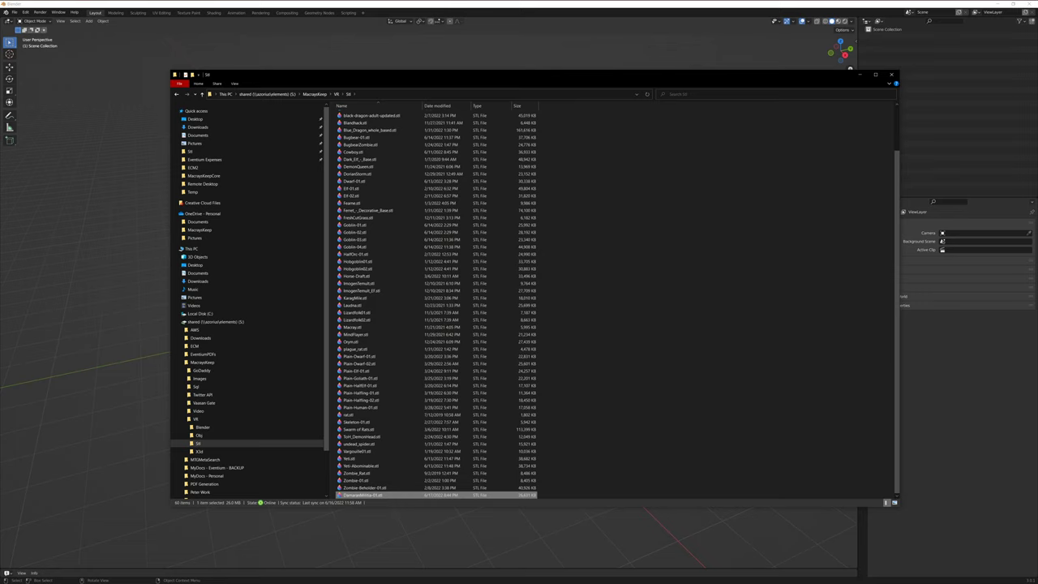
pyautogui.click(892, 76)
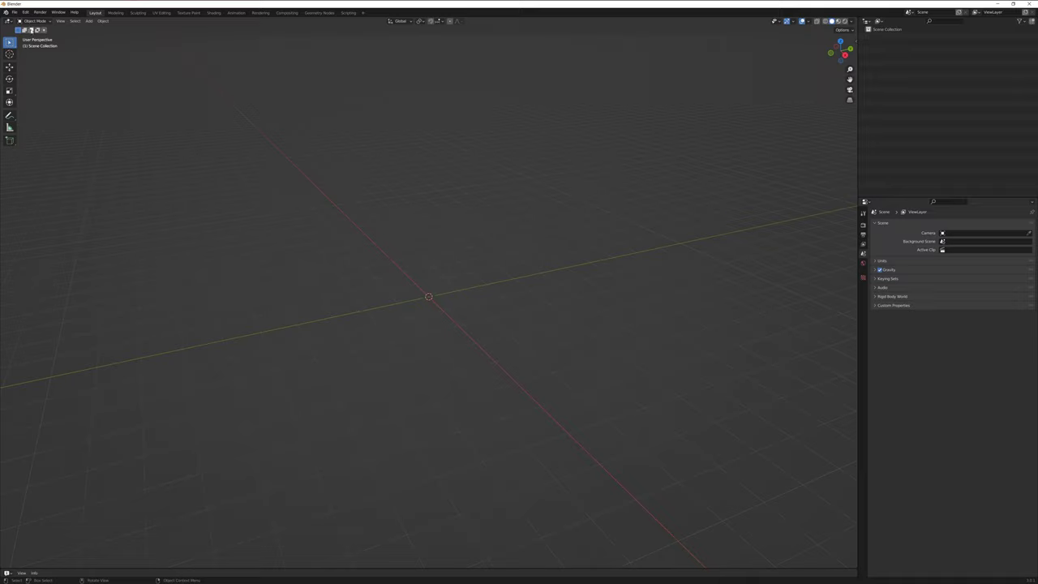
# Open the STL (.stl) import file browser from File > Import.
pyautogui.click(15, 12)
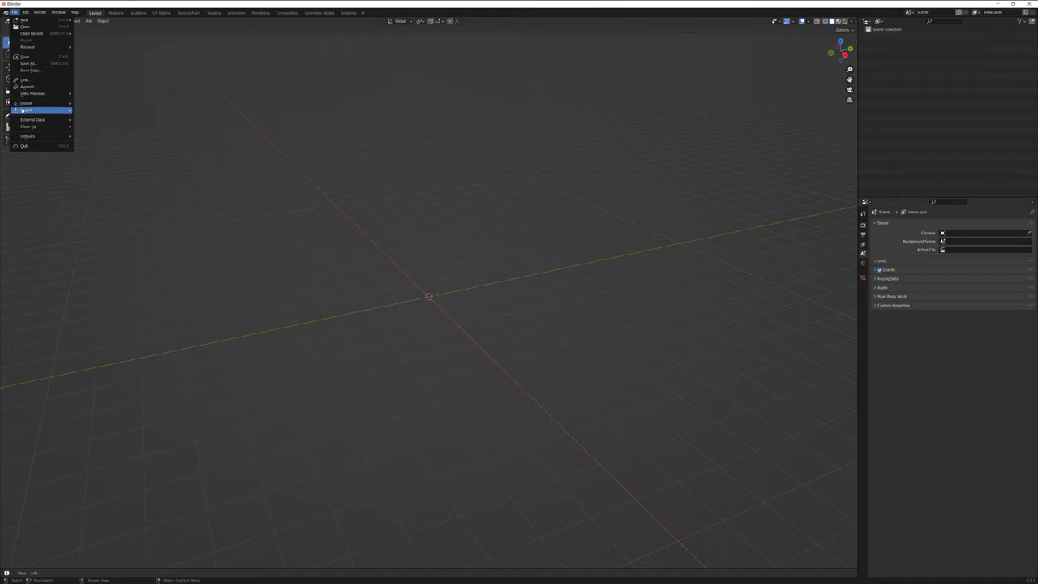
pyautogui.moveTo(27, 106)
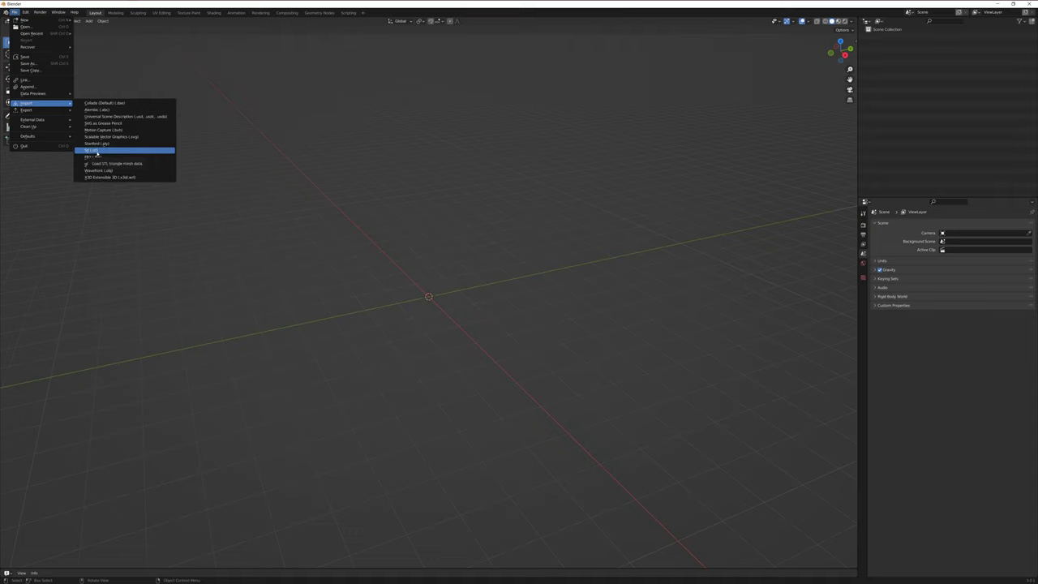
pyautogui.click(101, 151)
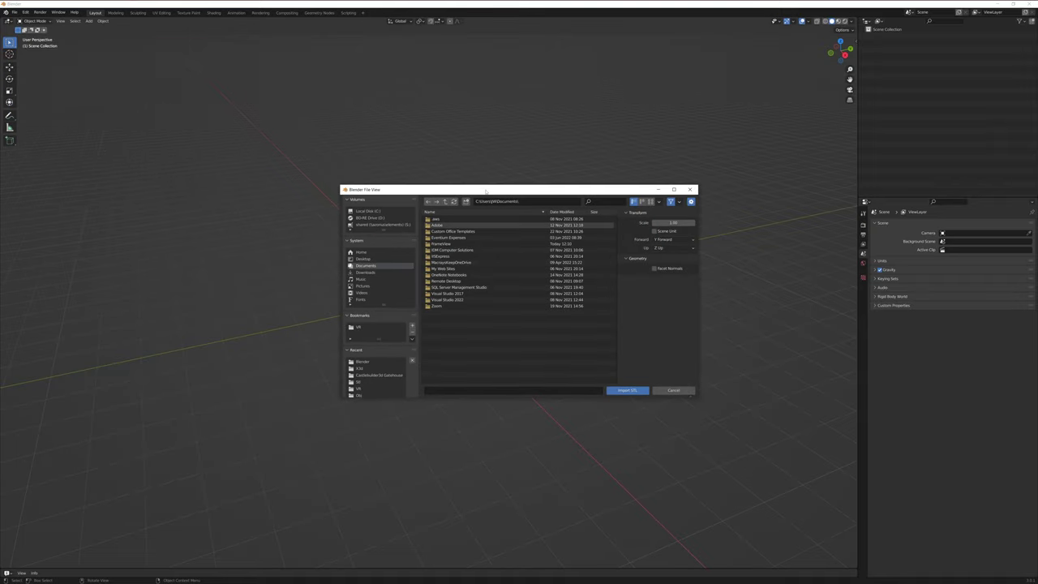
# Import DamaranMilitia-01.stl from the recent Stl folder, sorted by date modified.
pyautogui.moveTo(486, 191); pyautogui.dragTo(383, 149)
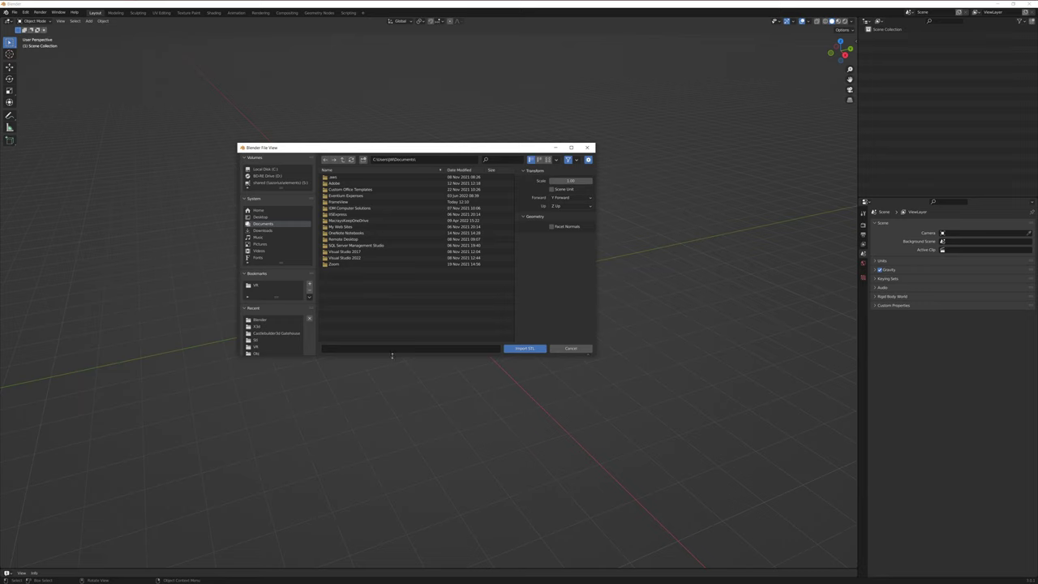
pyautogui.moveTo(392, 354); pyautogui.dragTo(390, 399)
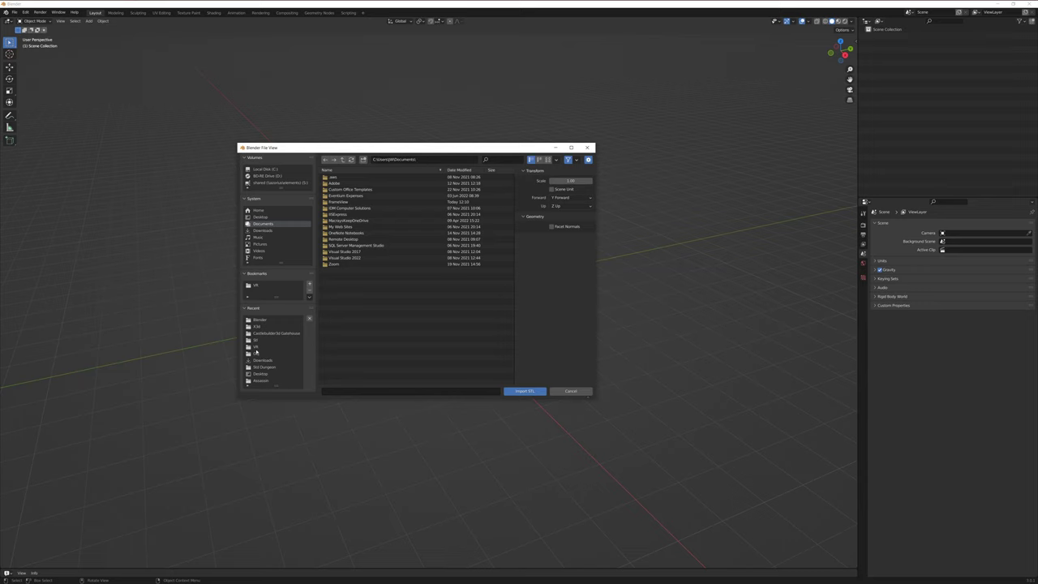
pyautogui.click(256, 341)
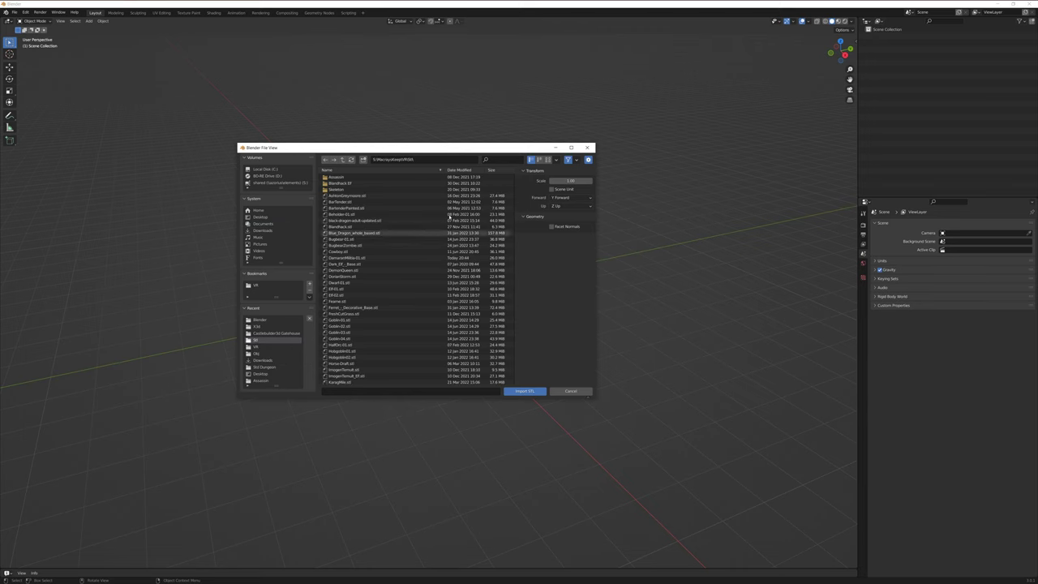
pyautogui.click(466, 170)
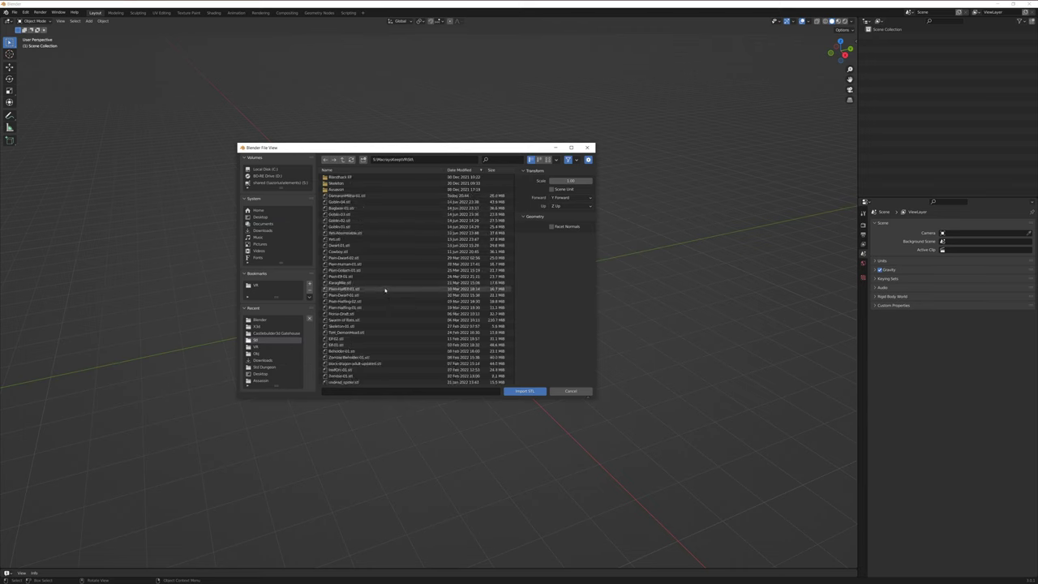
pyautogui.click(339, 196)
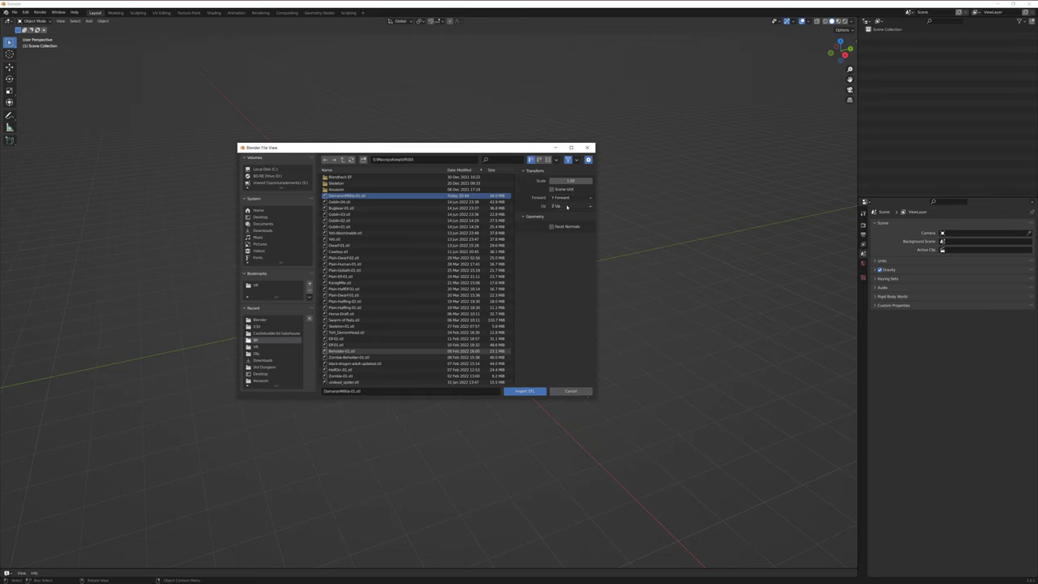
pyautogui.click(524, 391)
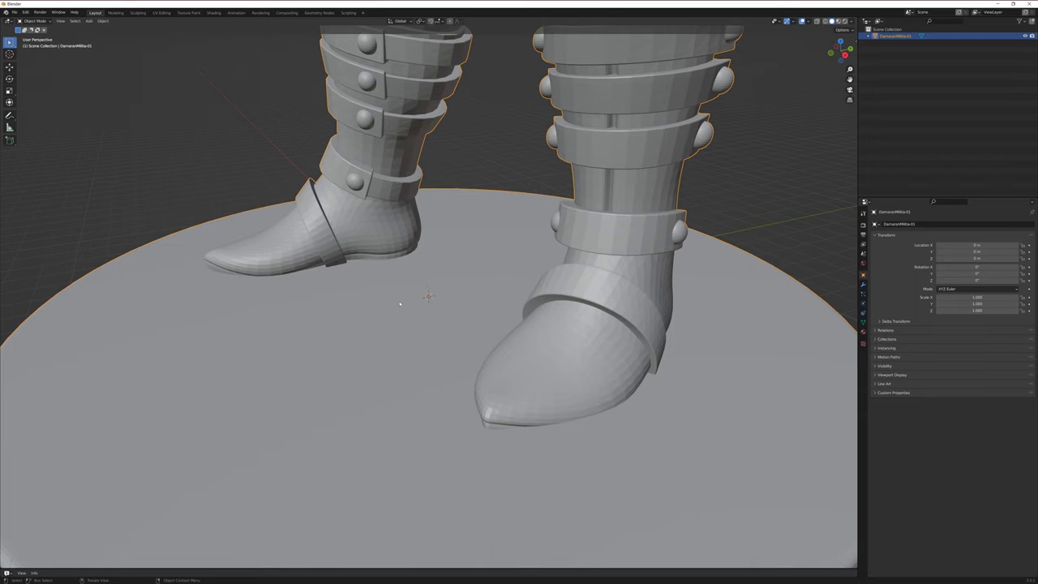
pyautogui.scroll(-6, 399, 303)
pyautogui.scroll(-5, 399, 309)
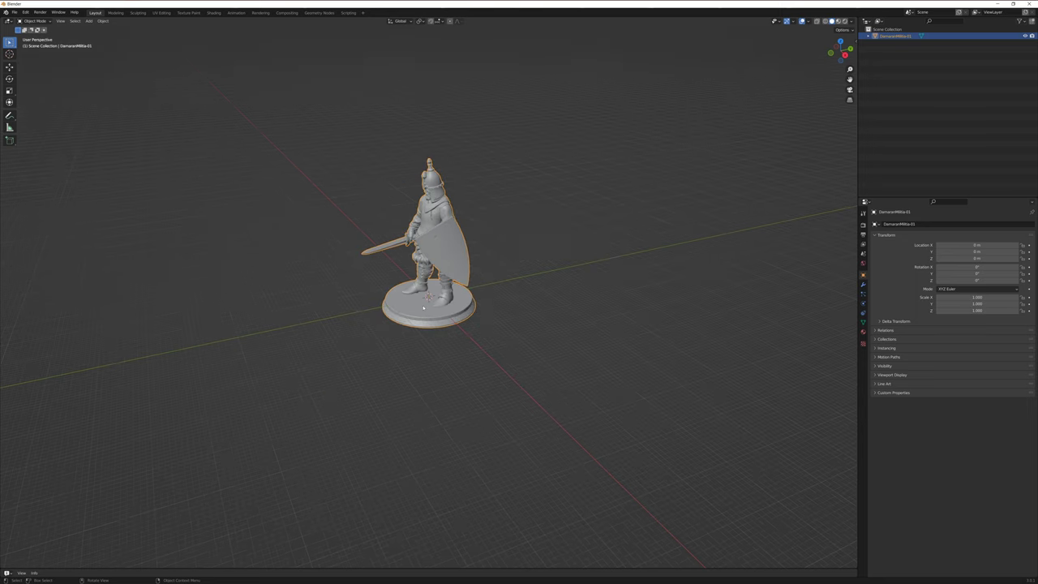
pyautogui.scroll(6, 423, 307)
pyautogui.scroll(-5, 423, 310)
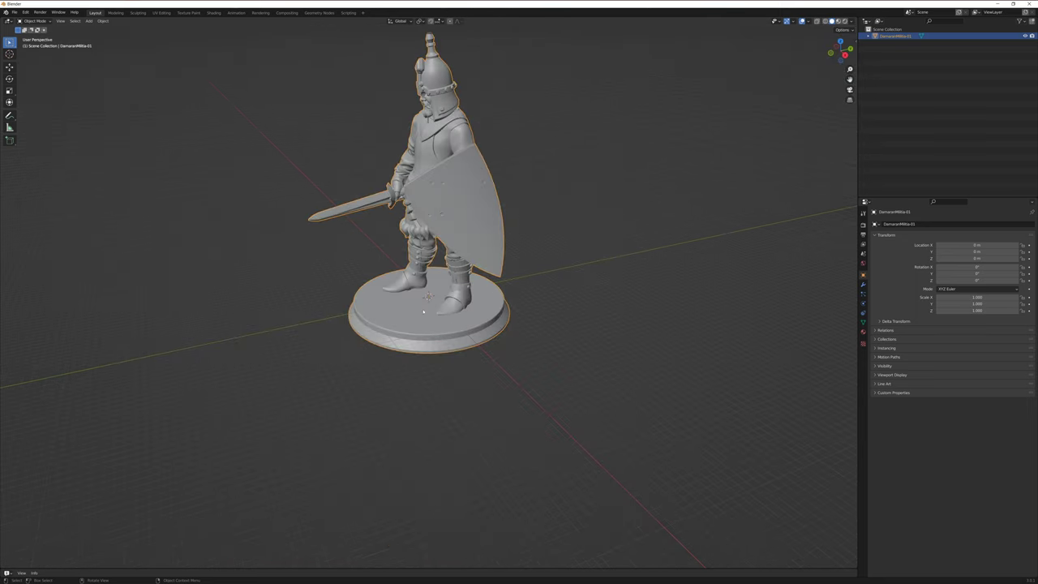
pyautogui.scroll(6, 422, 311)
pyautogui.scroll(-5, 422, 310)
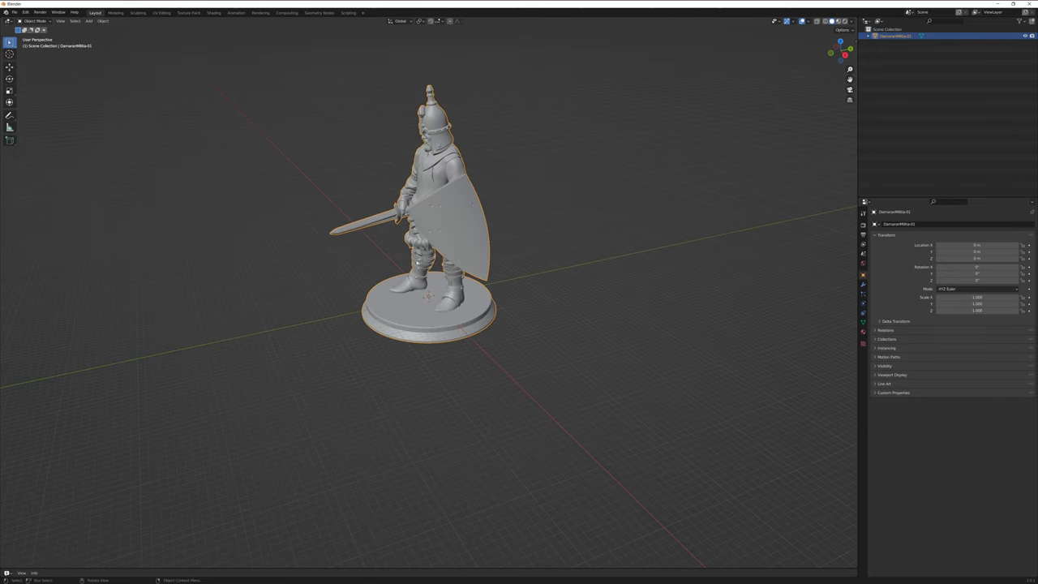
pyautogui.scroll(3, 423, 285)
pyautogui.scroll(-2, 423, 285)
pyautogui.scroll(4, 424, 285)
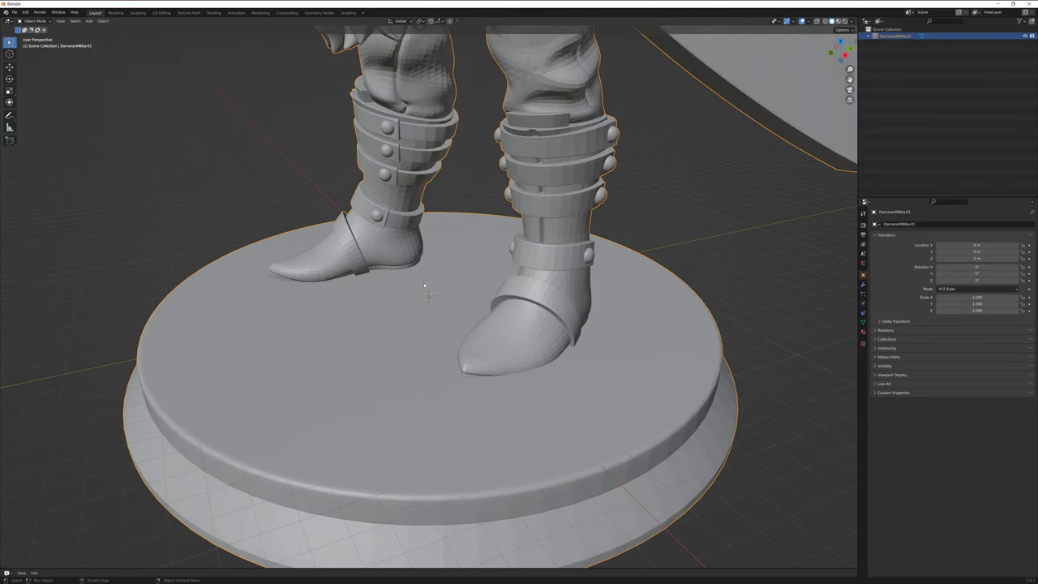
pyautogui.scroll(-4, 423, 285)
pyautogui.scroll(-1, 425, 286)
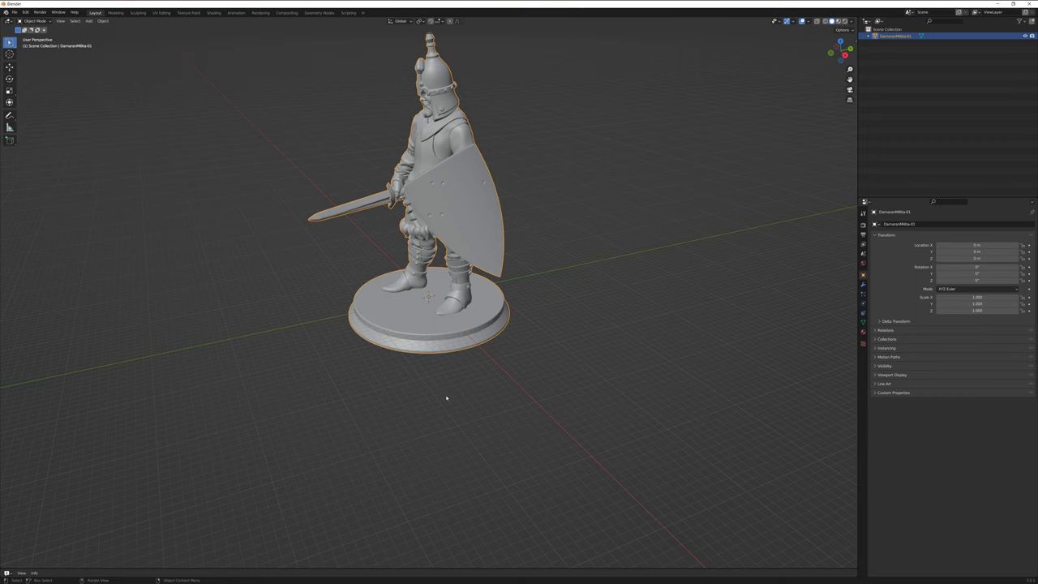
pyautogui.moveTo(443, 397); pyautogui.dragTo(489, 397, button='middle')
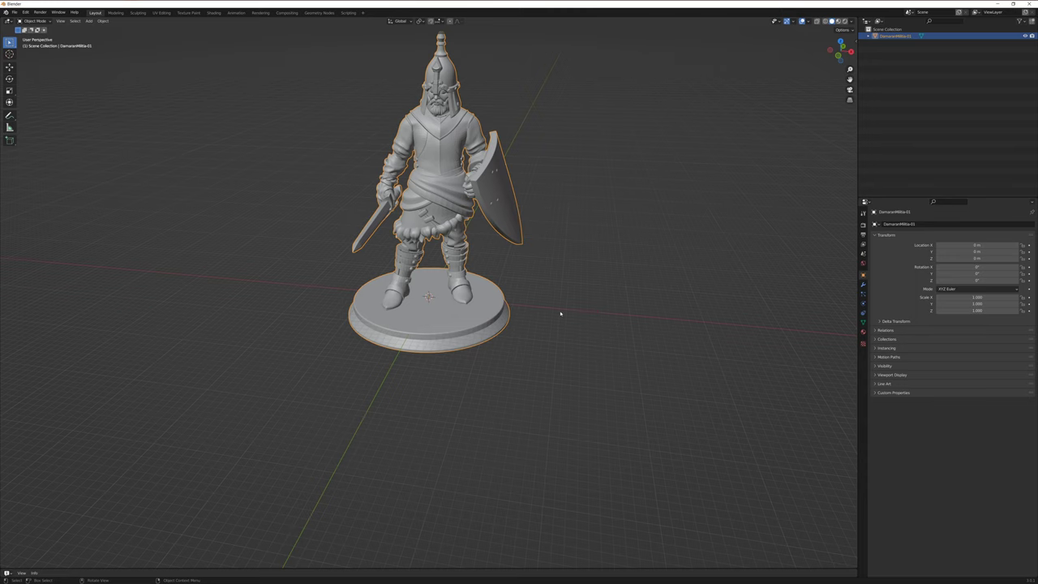
pyautogui.moveTo(560, 313); pyautogui.dragTo(609, 424, button='middle')
pyautogui.scroll(-3, 559, 319)
pyautogui.scroll(5, 549, 332)
pyautogui.scroll(-3, 609, 426)
pyautogui.scroll(3, 597, 428)
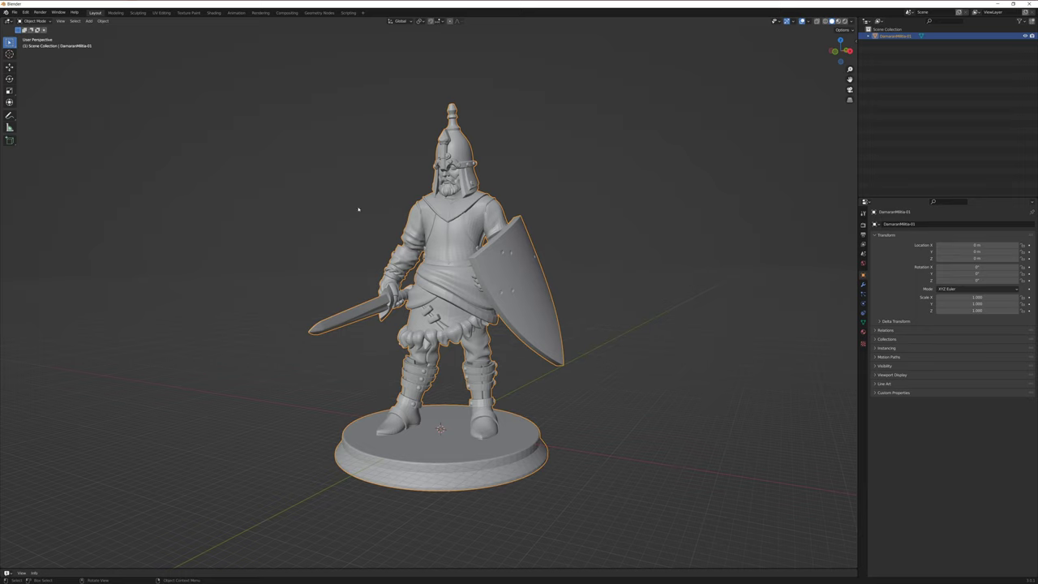
# Replace 'untitled' with DamaranMilitia-01 and save the scene as DamaranMilitia-01.blend.
pyautogui.click(14, 13)
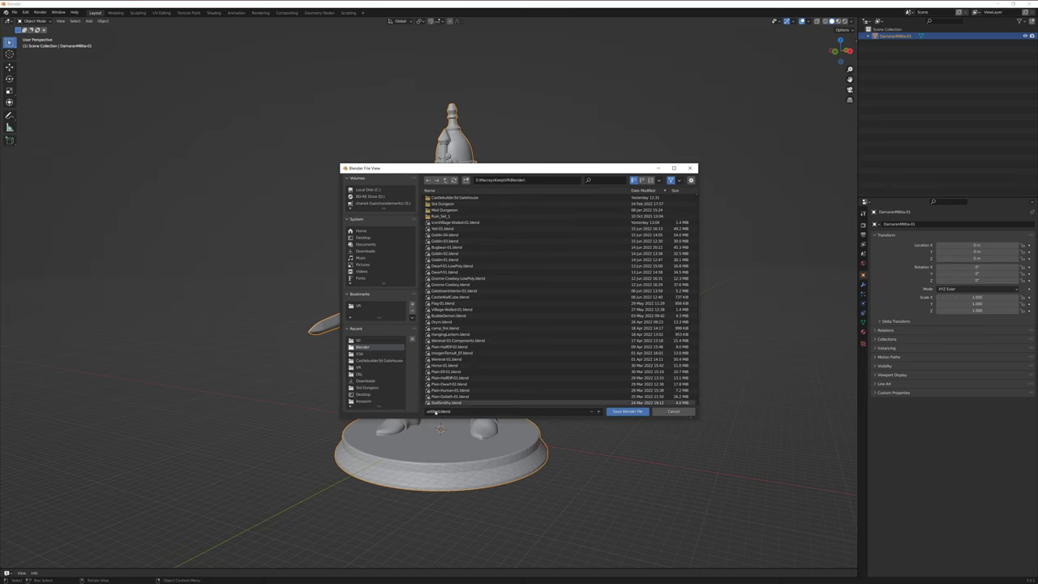
pyautogui.click(438, 411)
pyautogui.doubleClick(436, 411)
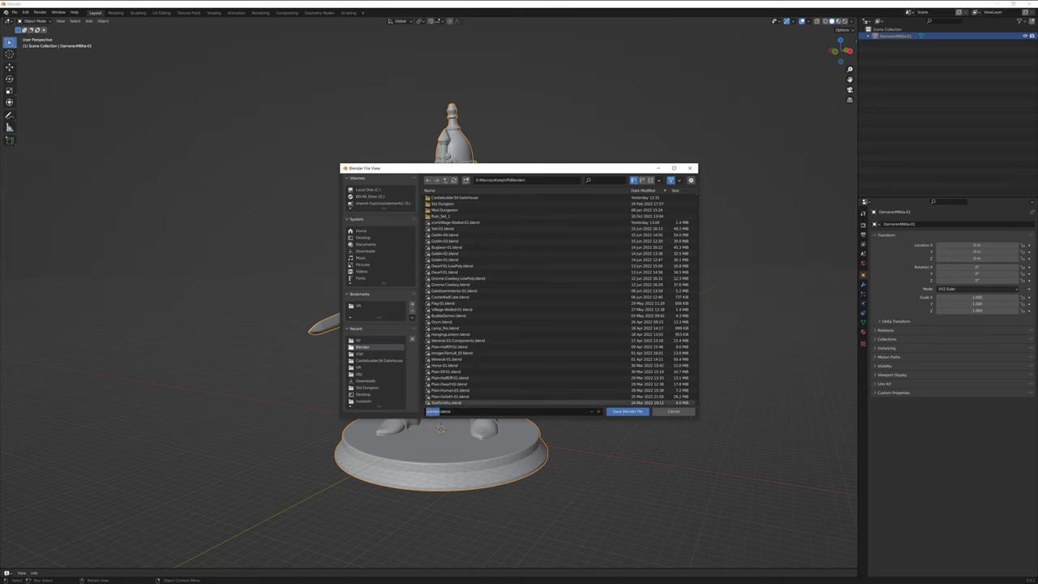
pyautogui.write('DamaranMilitia-01')
pyautogui.moveTo(459, 412); pyautogui.dragTo(505, 429)
pyautogui.doubleClick(461, 412)
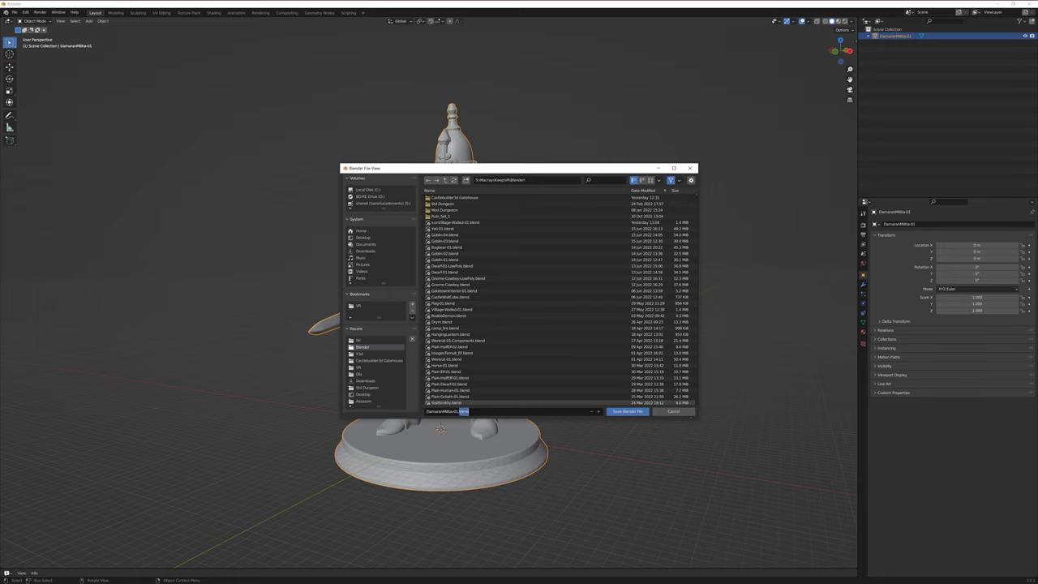
pyautogui.click(628, 412)
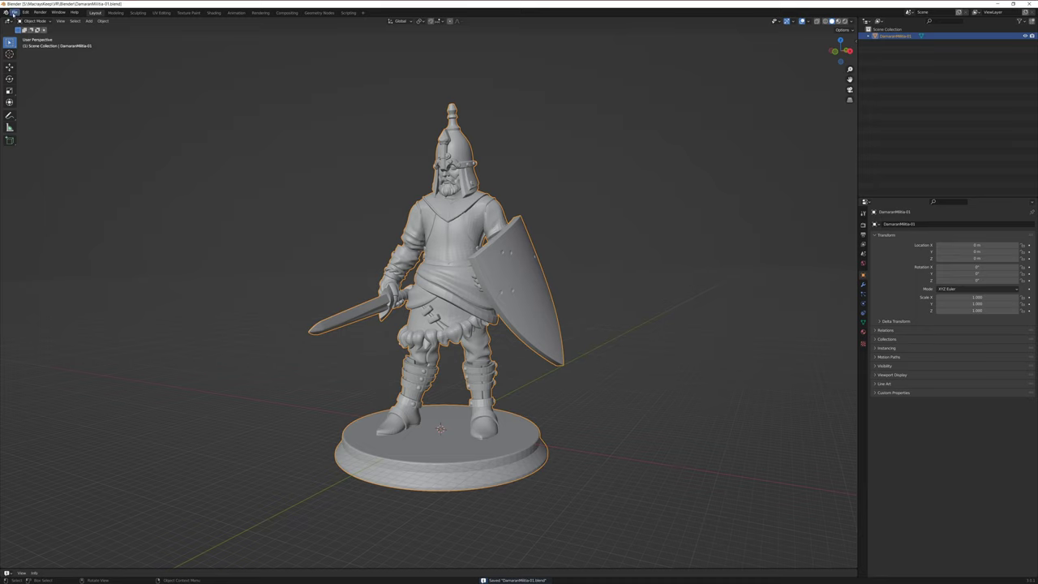
# Orbit around the knight, then open the Object Mode dropdown in the viewport header.
pyautogui.click(14, 12)
pyautogui.moveTo(272, 254)
pyautogui.mouseDown(button='middle')
pyautogui.moveTo(317, 262)
pyautogui.moveTo(270, 262)
pyautogui.mouseUp(button='middle')
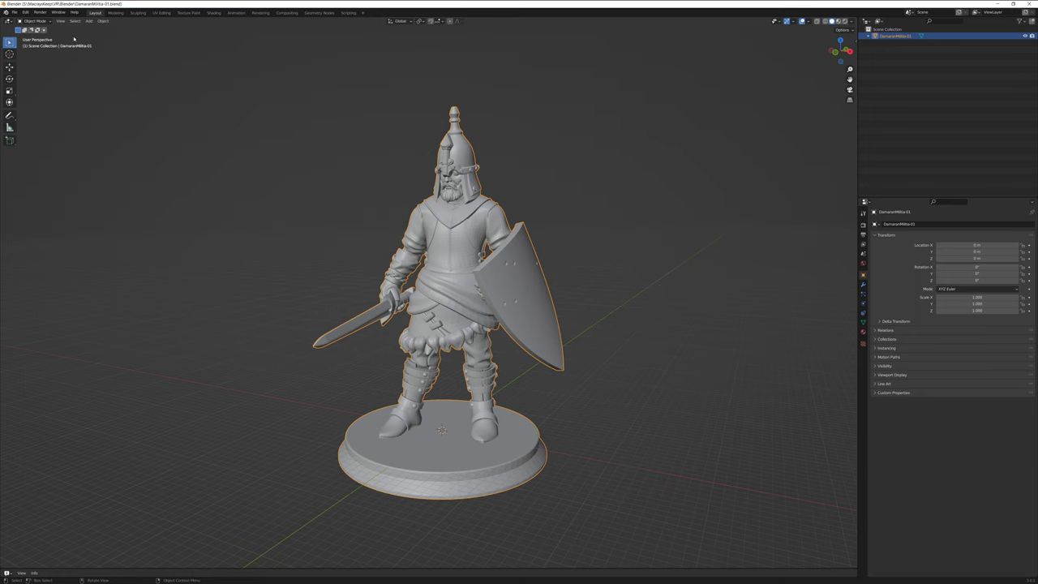
pyautogui.click(36, 21)
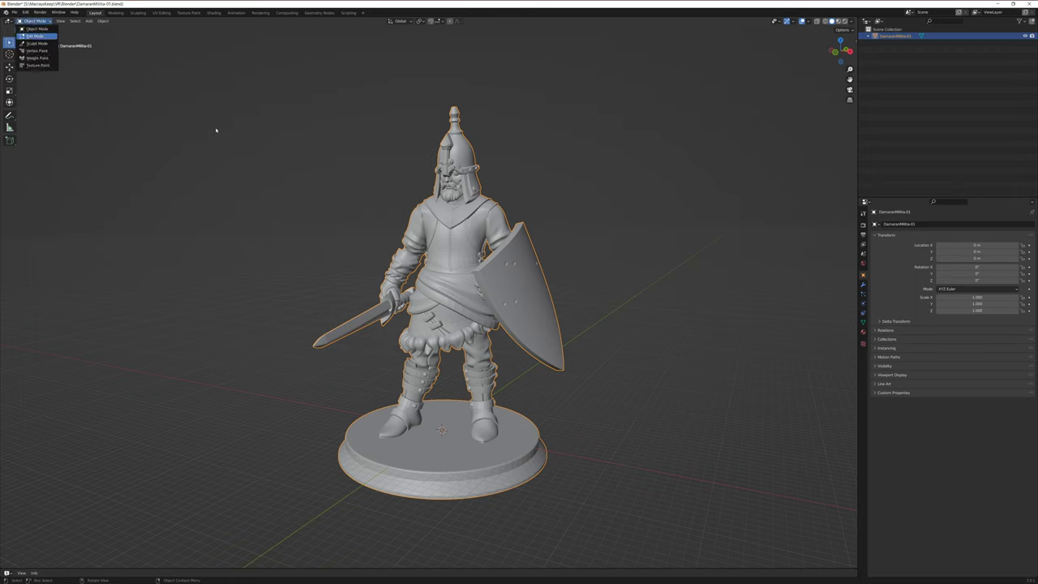
# Switch the knight mesh into Edit Mode and orbit so the shield faces forward.
pyautogui.press('Return')
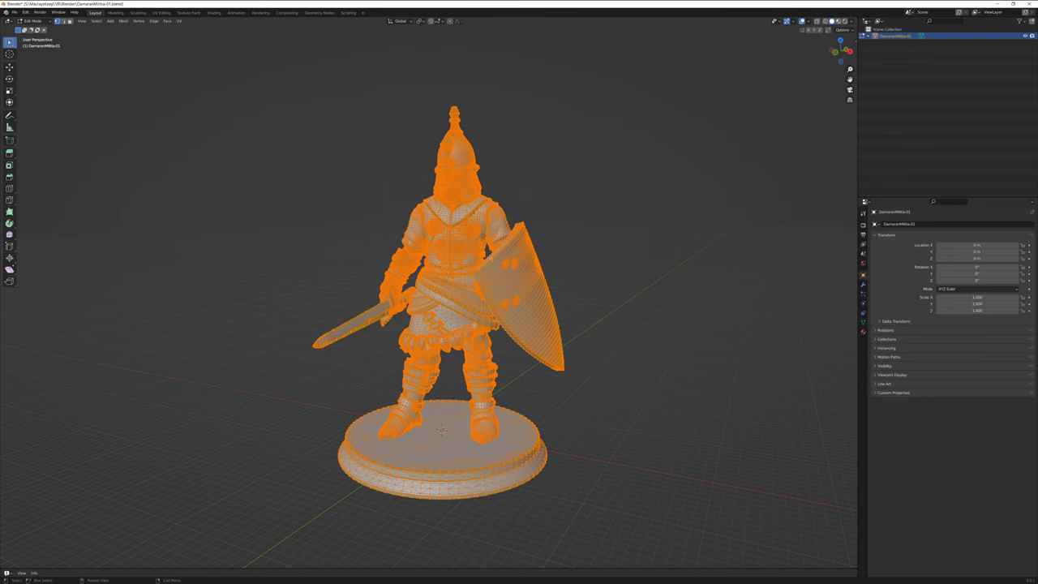
pyautogui.scroll(-3, 455, 279)
pyautogui.scroll(10, 454, 280)
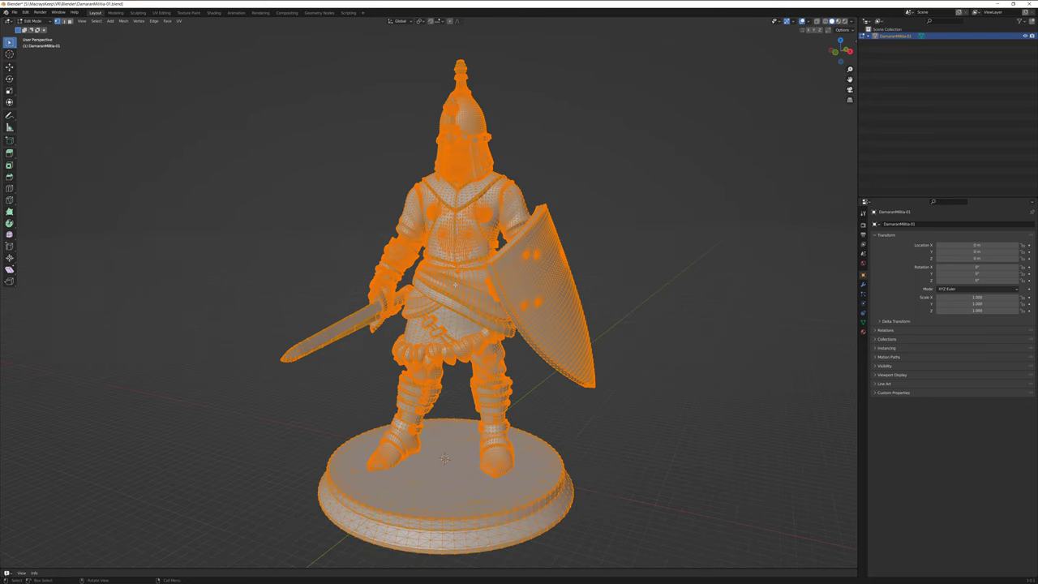
pyautogui.scroll(-4, 454, 284)
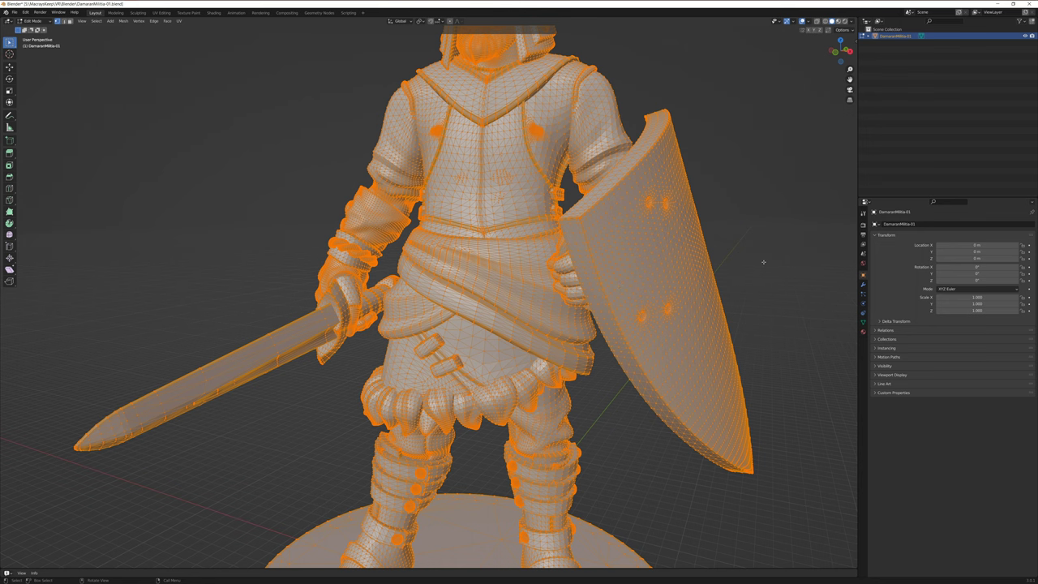
pyautogui.moveTo(763, 262); pyautogui.dragTo(663, 242, button='middle')
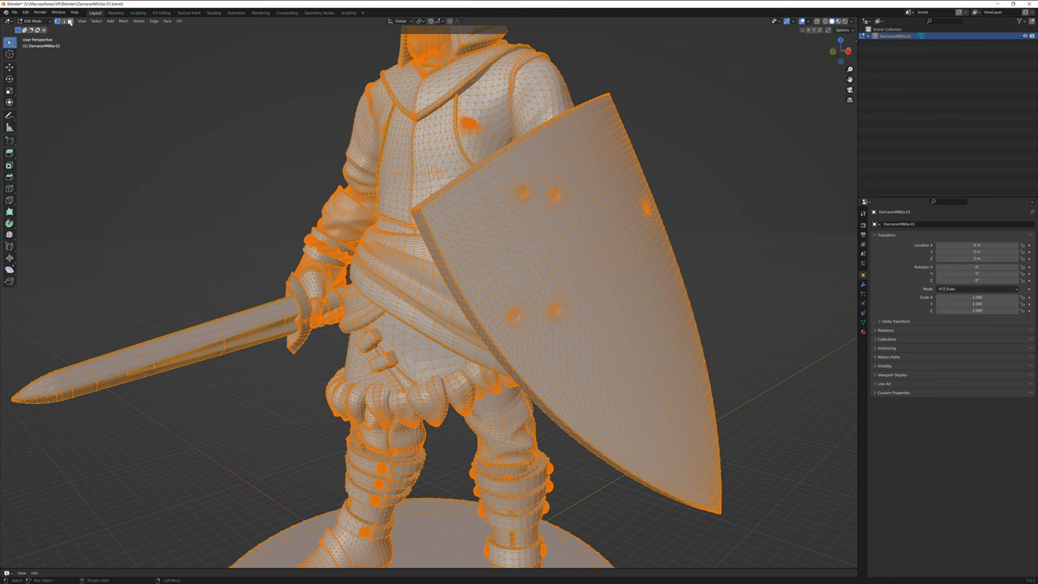
# Enable Face select mode and deselect the whole mesh with Select > None.
pyautogui.click(70, 22)
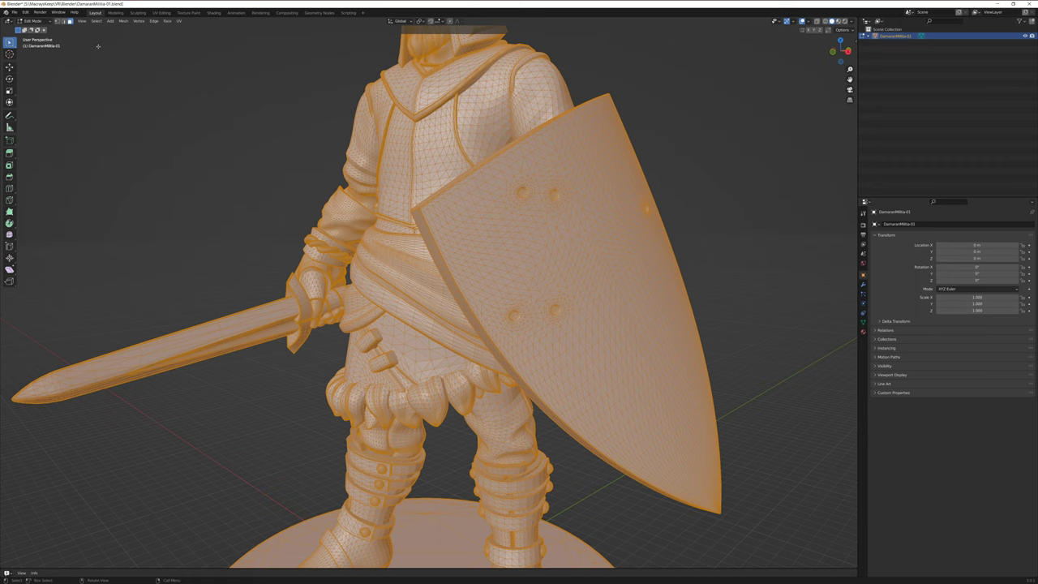
pyautogui.click(96, 22)
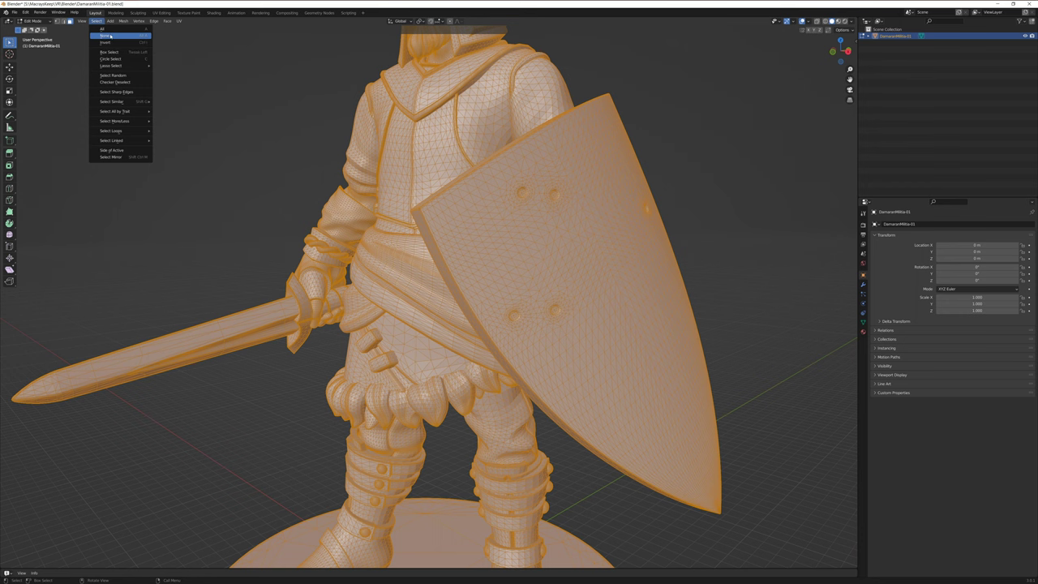
pyautogui.click(110, 36)
pyautogui.scroll(-5, 219, 186)
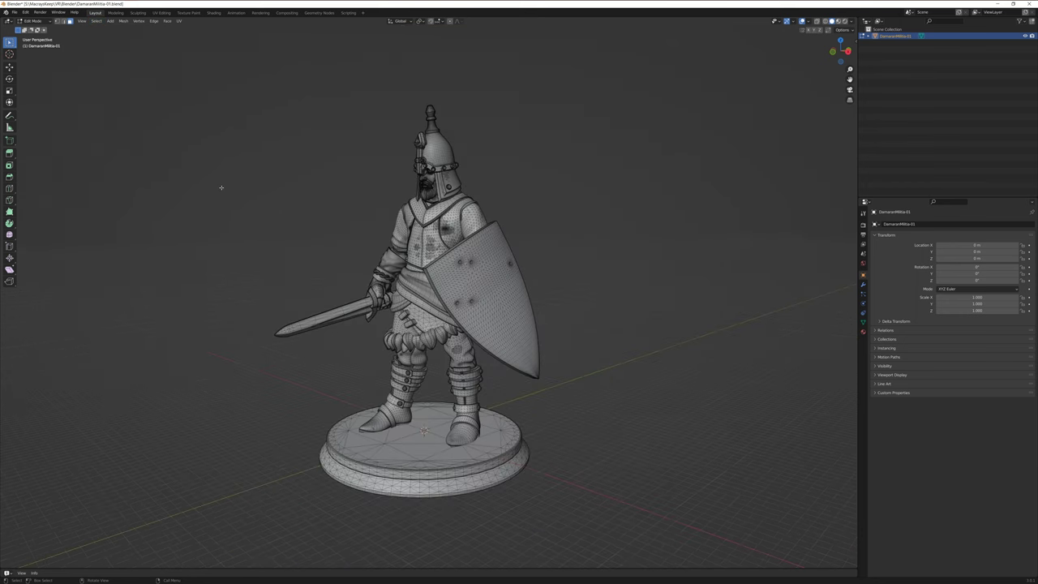
pyautogui.scroll(3, 220, 186)
pyautogui.scroll(-2, 221, 186)
pyautogui.moveTo(234, 186); pyautogui.dragTo(270, 228, button='middle')
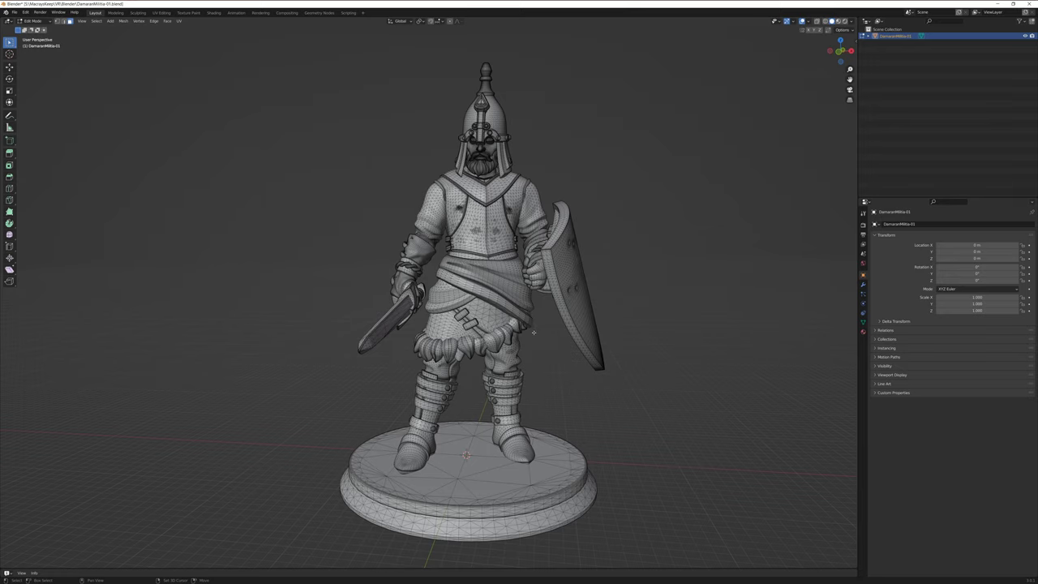
pyautogui.moveTo(534, 331)
pyautogui.mouseDown(button='middle')
pyautogui.moveTo(567, 333)
pyautogui.moveTo(531, 332)
pyautogui.moveTo(523, 145)
pyautogui.moveTo(532, 316)
pyautogui.moveTo(507, 320)
pyautogui.moveTo(559, 323)
pyautogui.moveTo(519, 325)
pyautogui.moveTo(539, 323)
pyautogui.mouseUp(button='middle')
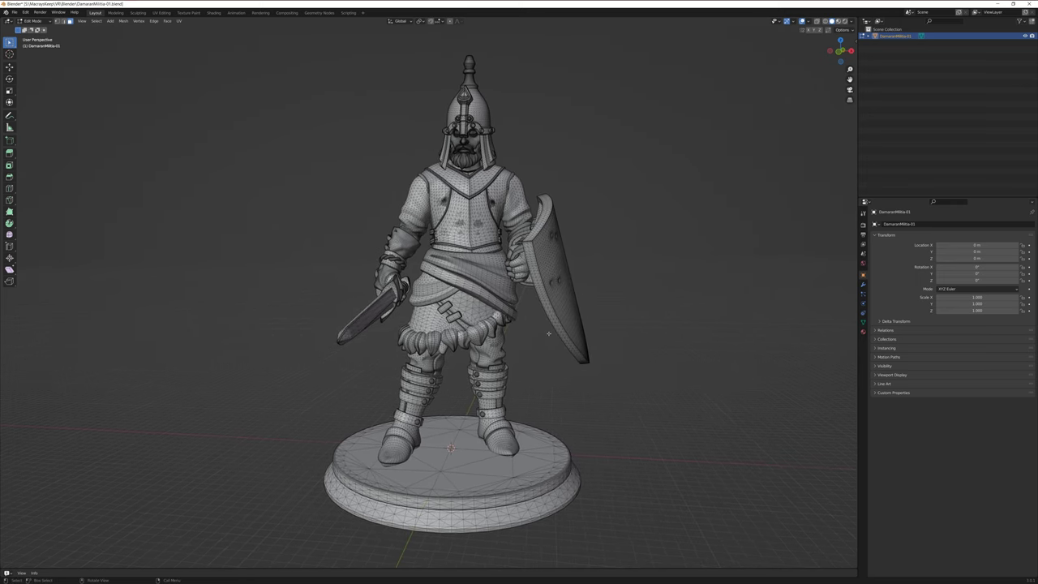
pyautogui.scroll(-6, 541, 374)
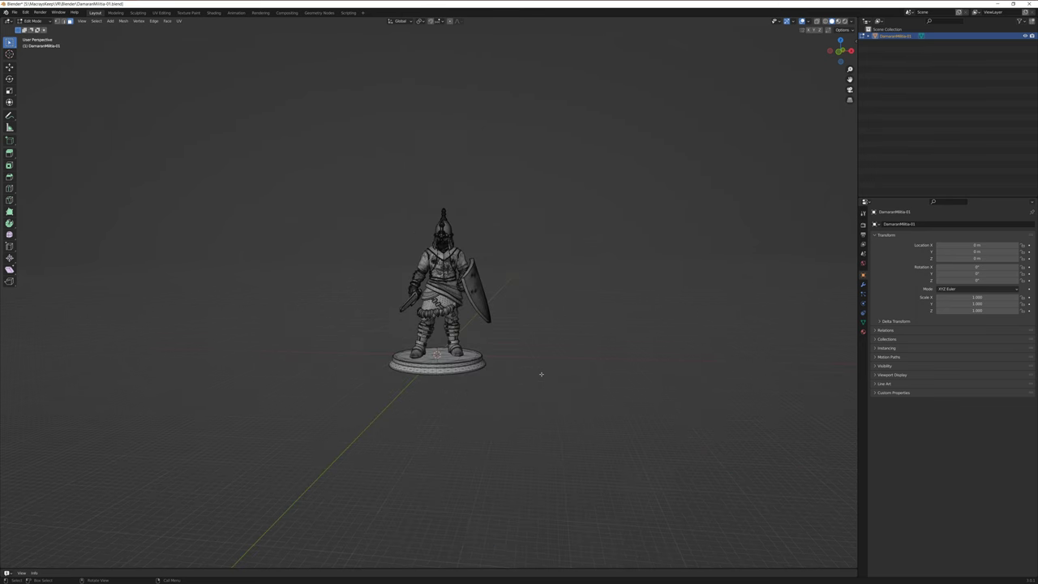
pyautogui.scroll(10, 541, 374)
pyautogui.scroll(-5, 541, 375)
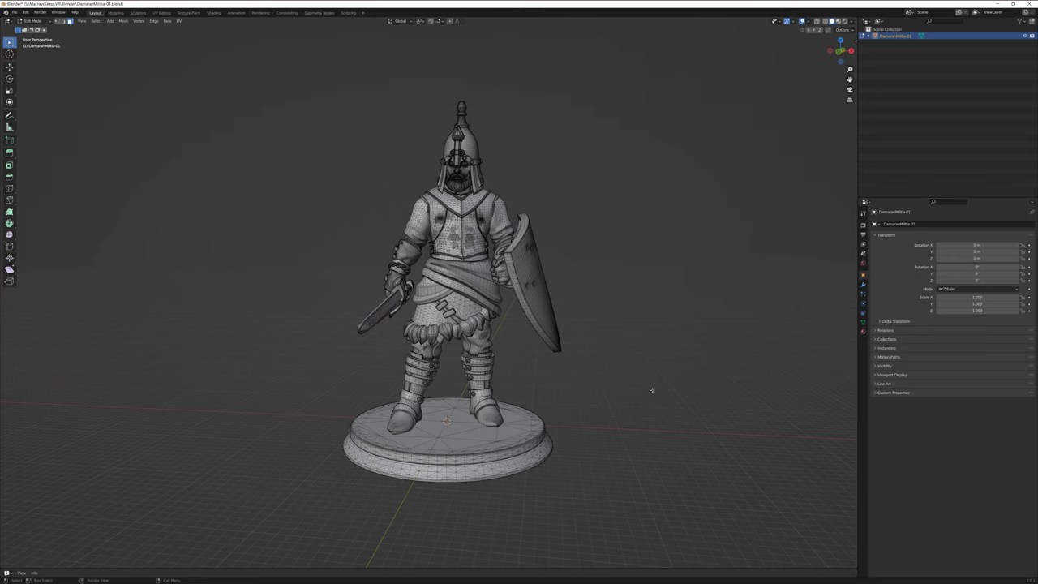
pyautogui.press('ctrl')
pyautogui.moveTo(613, 258)
pyautogui.keyDown('ctrl'); pyautogui.mouseDown(button='middle')
pyautogui.moveTo(624, 329)
pyautogui.moveTo(621, 271)
pyautogui.moveTo(642, 303)
pyautogui.moveTo(630, 253)
pyautogui.moveTo(642, 314)
pyautogui.moveTo(626, 255)
pyautogui.mouseUp(button='middle'); pyautogui.keyUp('ctrl')
pyautogui.scroll(2, 629, 284)
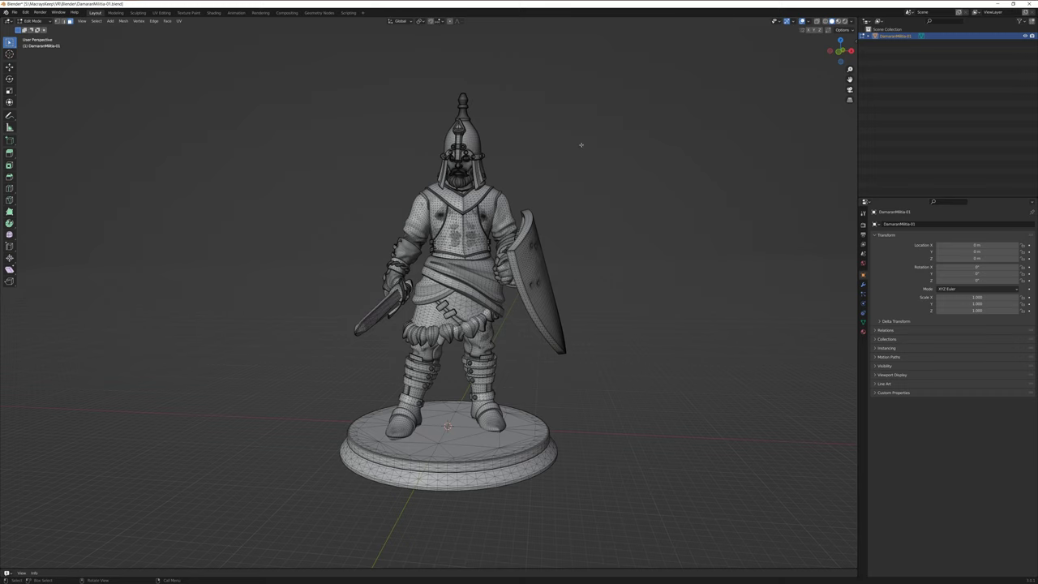
# Show DamaranMilitia-01's Material properties in an enlarged properties area with a longer slot list.
pyautogui.click(863, 333)
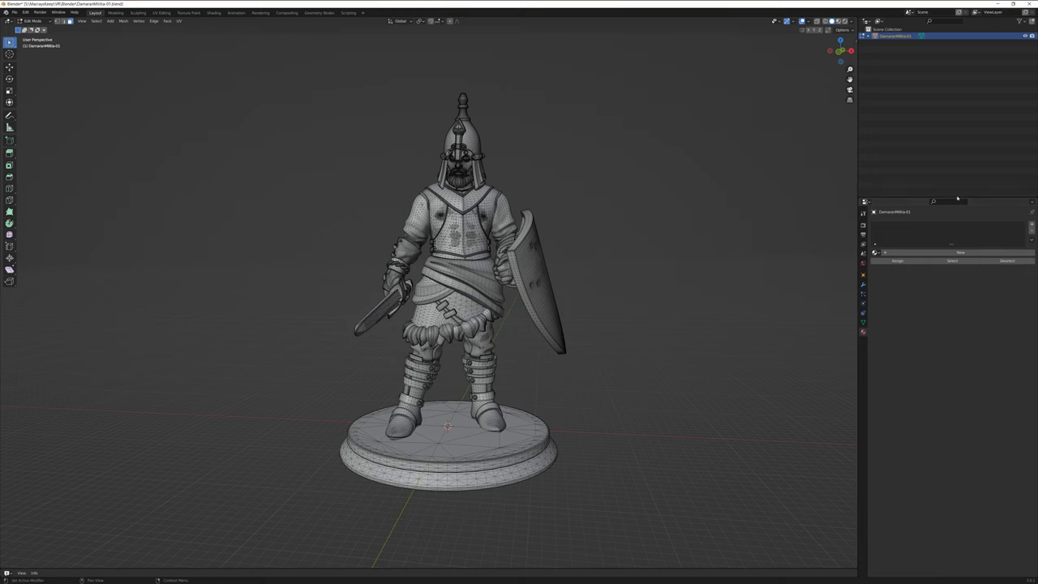
pyautogui.moveTo(956, 196); pyautogui.dragTo(942, 116)
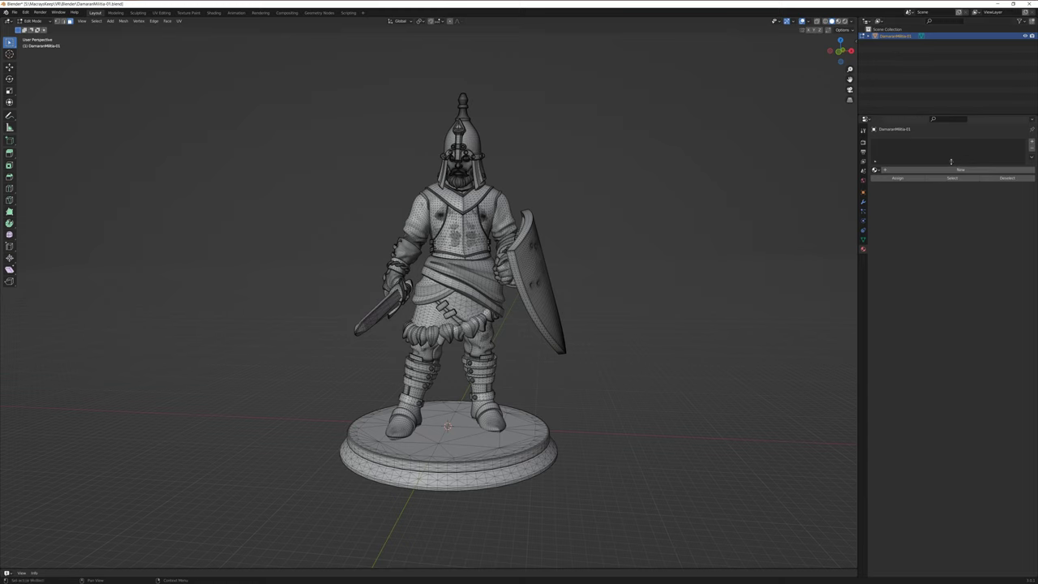
pyautogui.moveTo(951, 162); pyautogui.dragTo(950, 446)
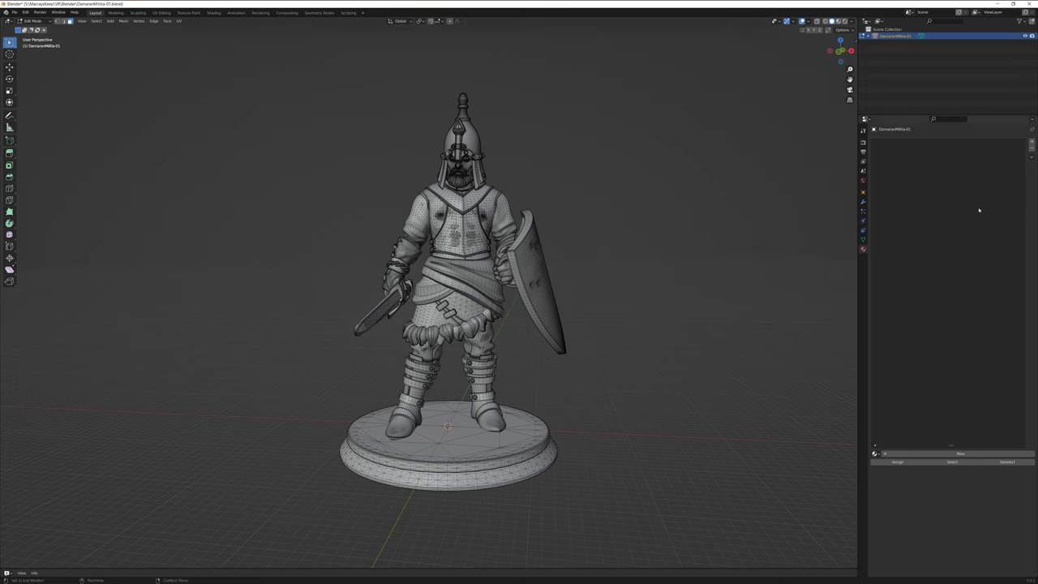
# Add a material slot to the knight and assign the existing material 'Material' to it.
pyautogui.click(1033, 143)
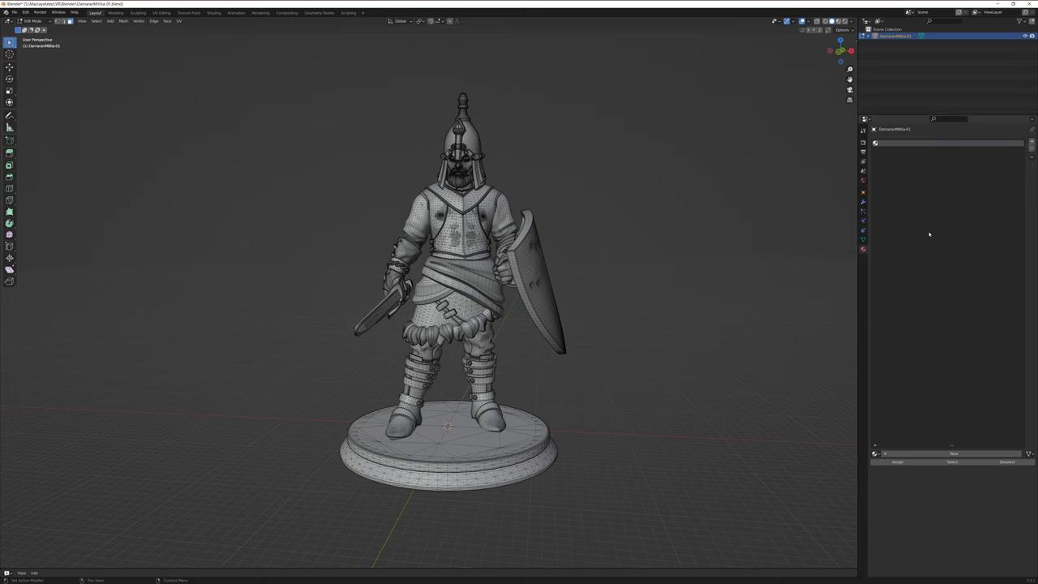
pyautogui.click(876, 455)
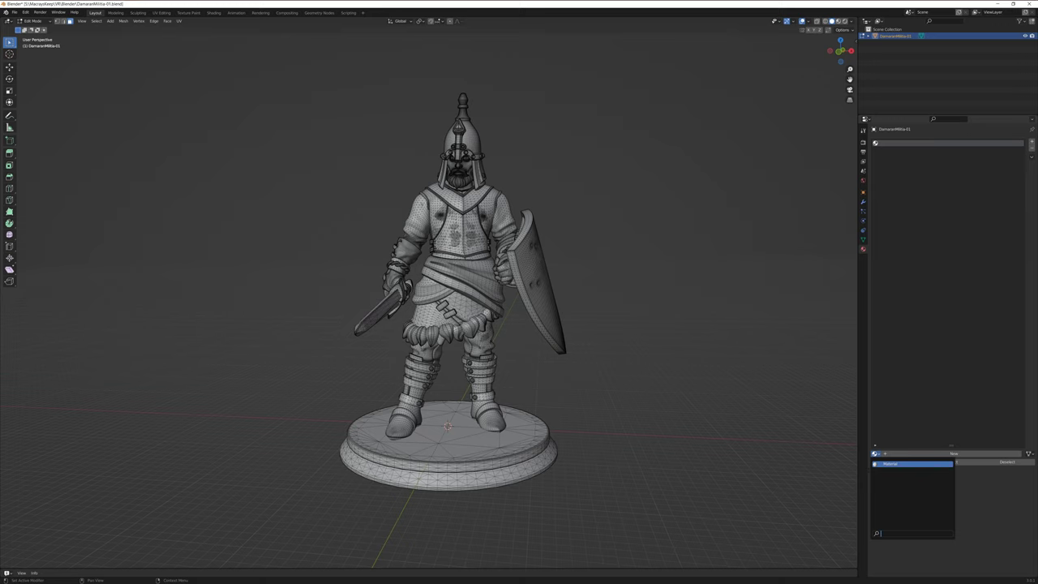
pyautogui.click(884, 464)
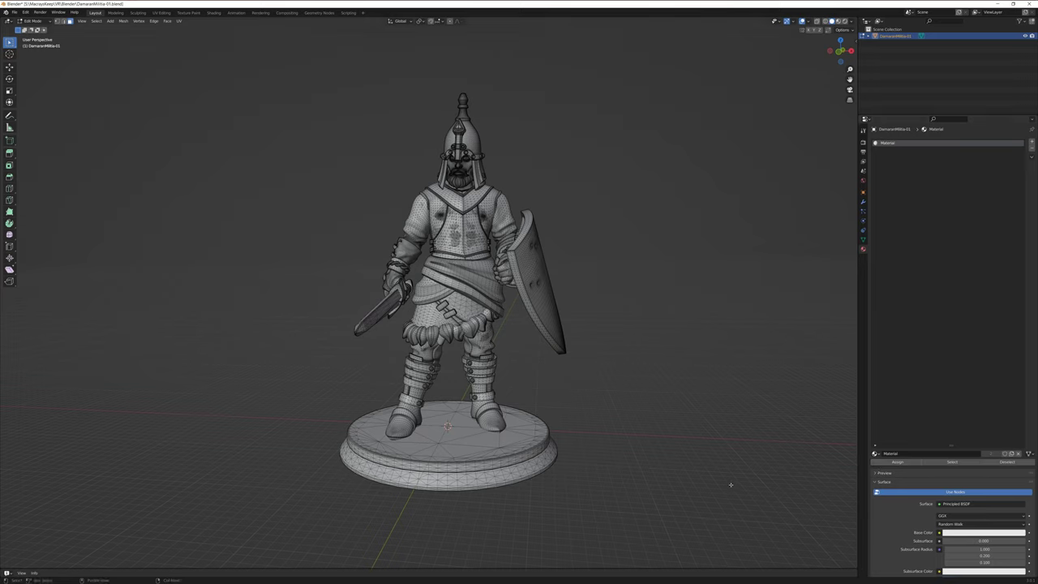
pyautogui.click(902, 455)
# Replace the material's name with 'BaseColor'.
pyautogui.press('BackSpace')
pyautogui.write('BaseColor')
pyautogui.press('Return')
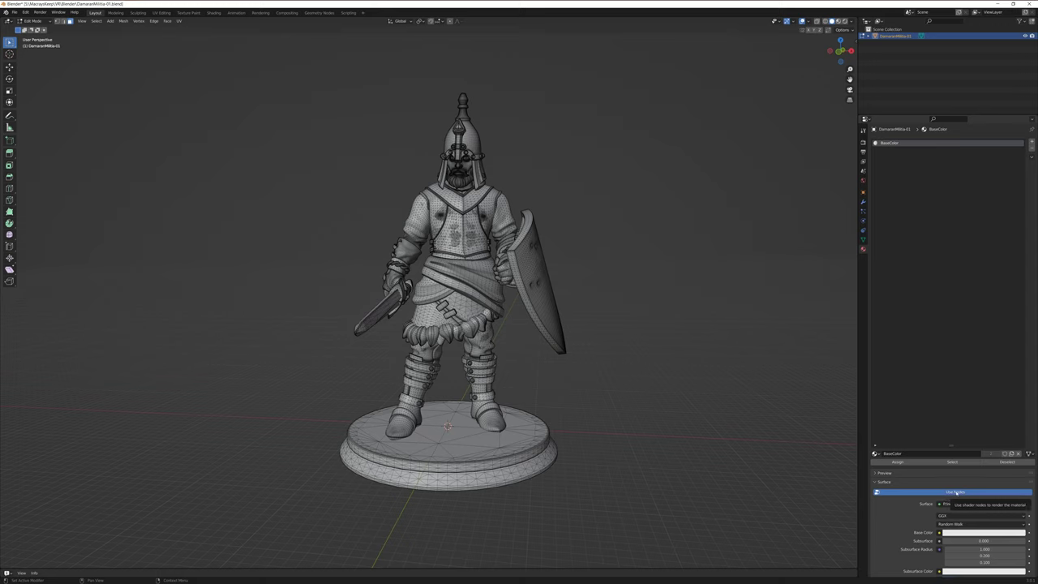
# Turn off Use Nodes for BaseColor and set Specular 0.000 and Roughness 1.000.
pyautogui.click(957, 493)
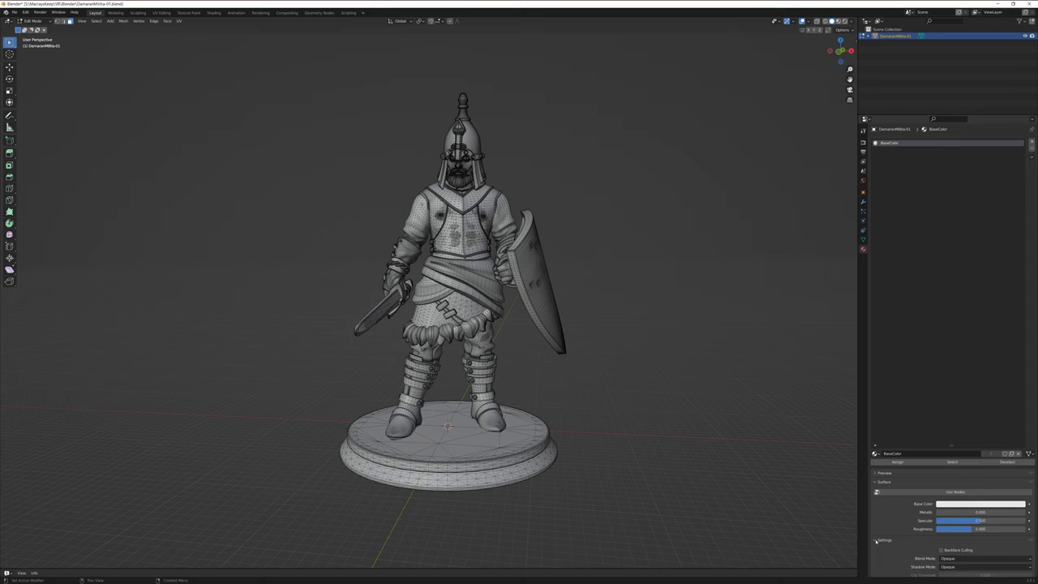
pyautogui.click(877, 540)
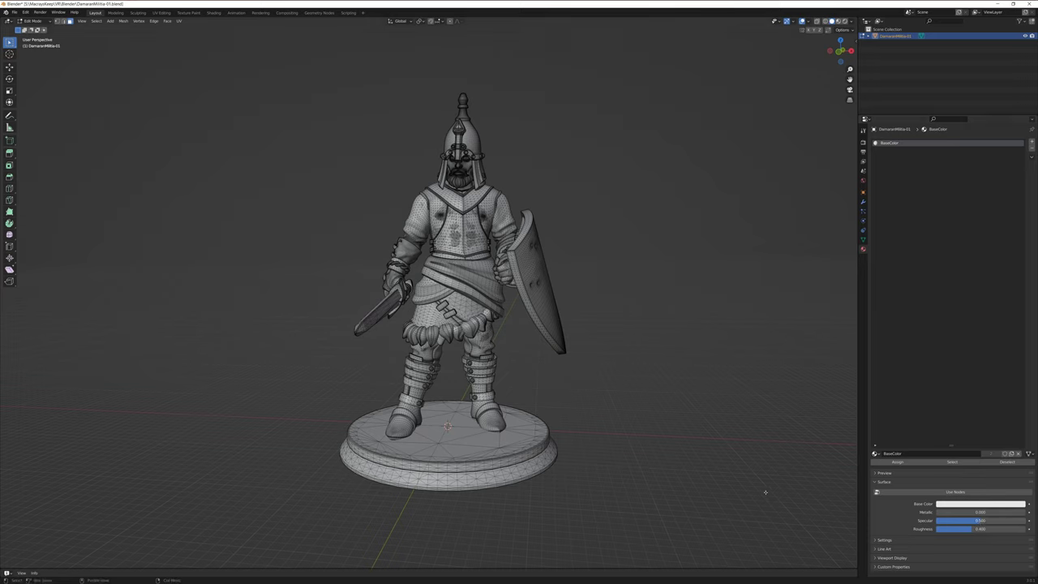
pyautogui.moveTo(979, 521); pyautogui.dragTo(933, 521)
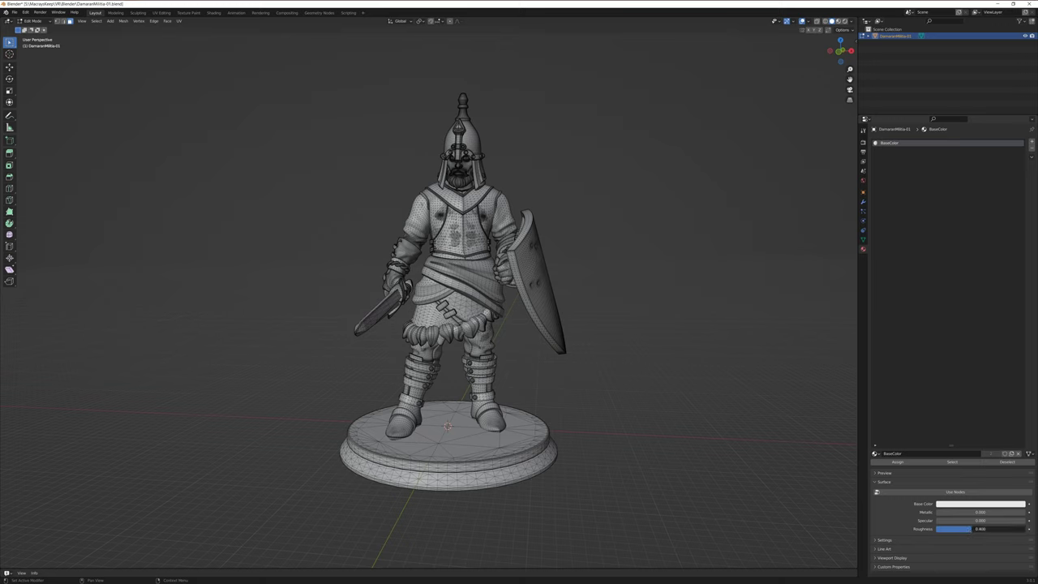
pyautogui.moveTo(971, 528); pyautogui.dragTo(1025, 529)
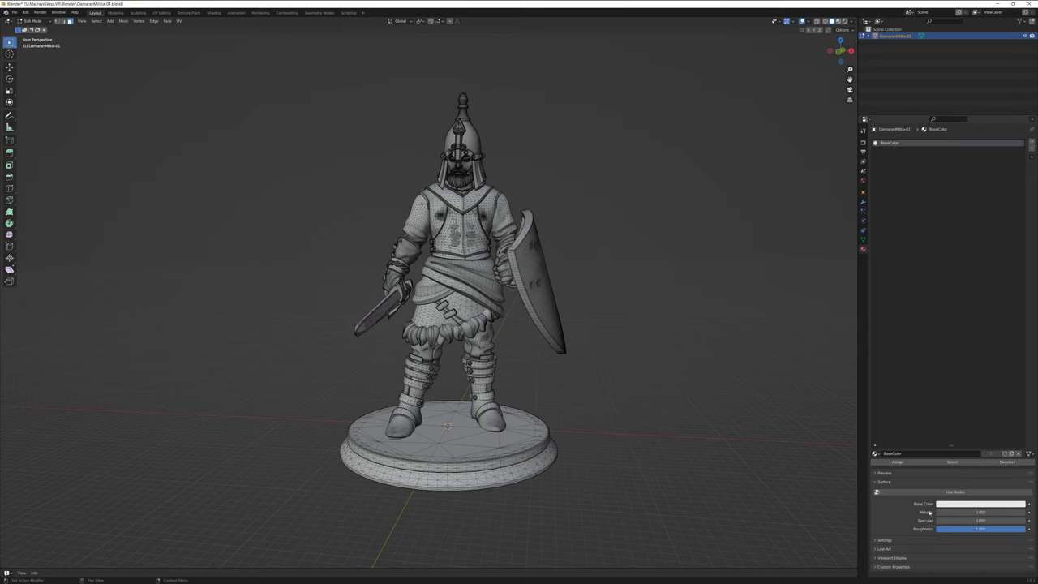
# Set BaseColor's Base Color to a neutral dark grey with value about 0.39.
pyautogui.click(981, 505)
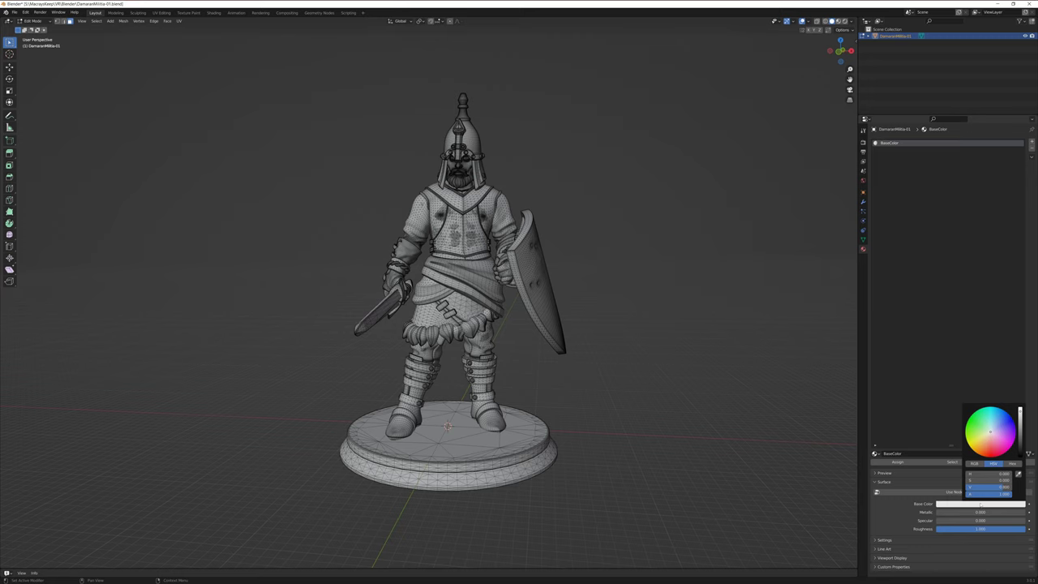
pyautogui.click(980, 504)
pyautogui.moveTo(1020, 412)
pyautogui.mouseDown()
pyautogui.moveTo(1020, 446)
pyautogui.moveTo(1021, 412)
pyautogui.mouseUp()
pyautogui.moveTo(1001, 487); pyautogui.dragTo(981, 487)
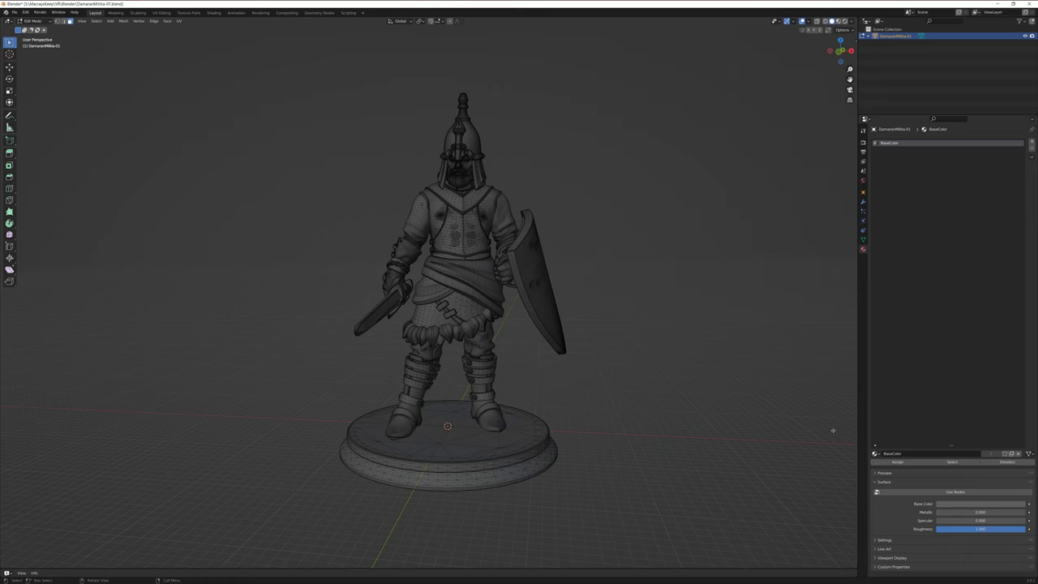
pyautogui.click(980, 504)
pyautogui.moveTo(1022, 439)
pyautogui.mouseDown()
pyautogui.moveTo(1021, 413)
pyautogui.moveTo(1021, 434)
pyautogui.mouseUp()
# Save DamaranMilitia-01.blend with Ctrl+S.
pyautogui.click(14, 12)
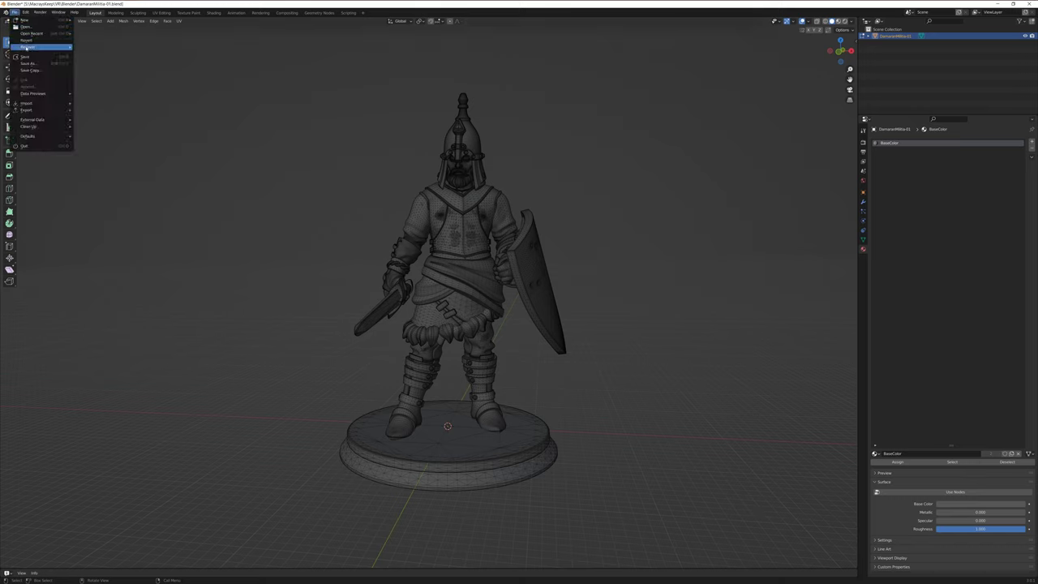
pyautogui.press('Escape')
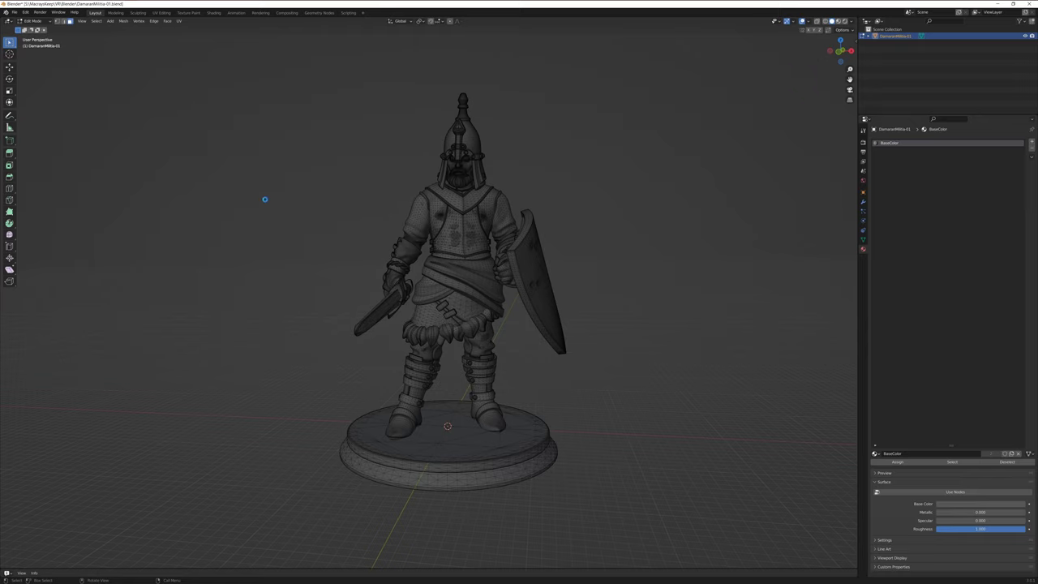
pyautogui.hotkey('ctrl', 's')
pyautogui.moveTo(445, 484); pyautogui.dragTo(495, 464, button='middle')
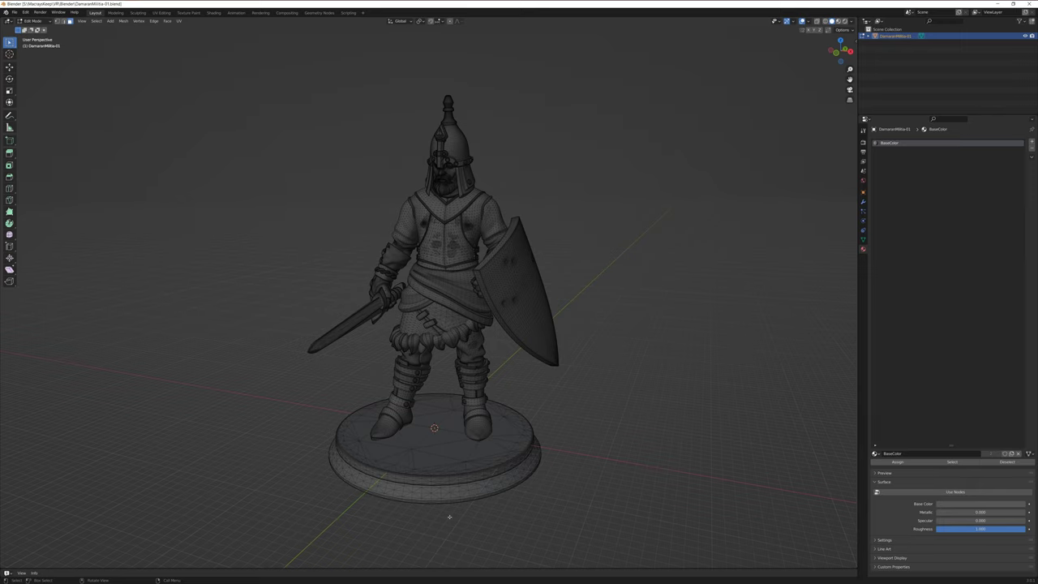
pyautogui.moveTo(436, 518); pyautogui.dragTo(452, 441, button='middle')
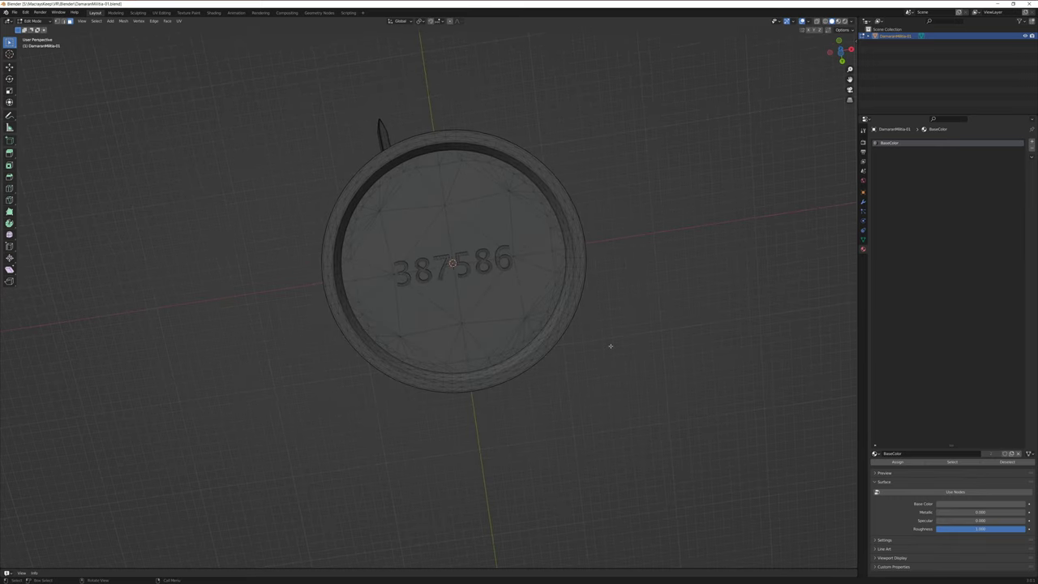
pyautogui.moveTo(610, 346); pyautogui.dragTo(503, 394, button='middle')
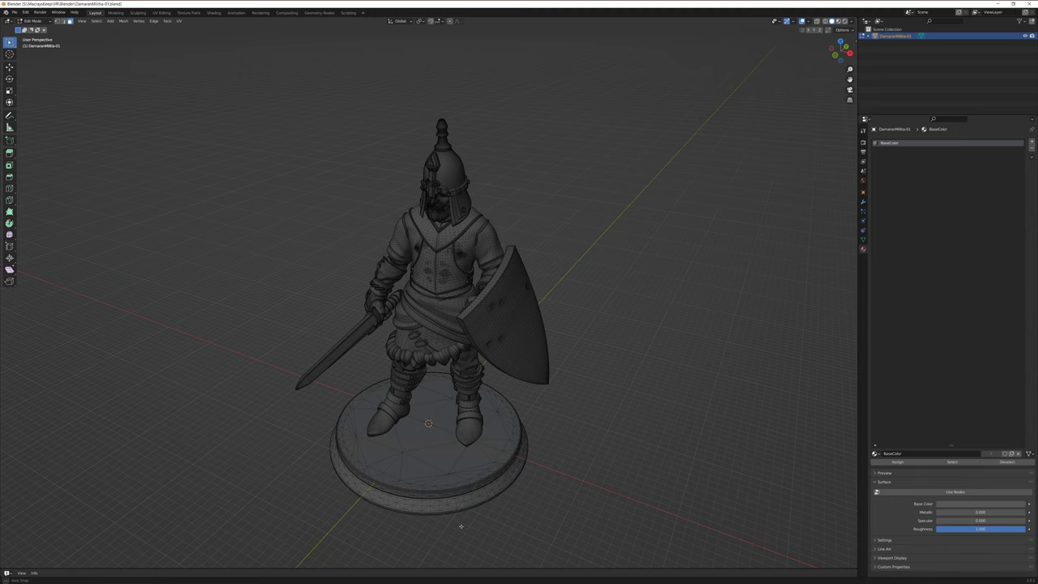
pyautogui.moveTo(459, 524); pyautogui.dragTo(477, 501, button='middle')
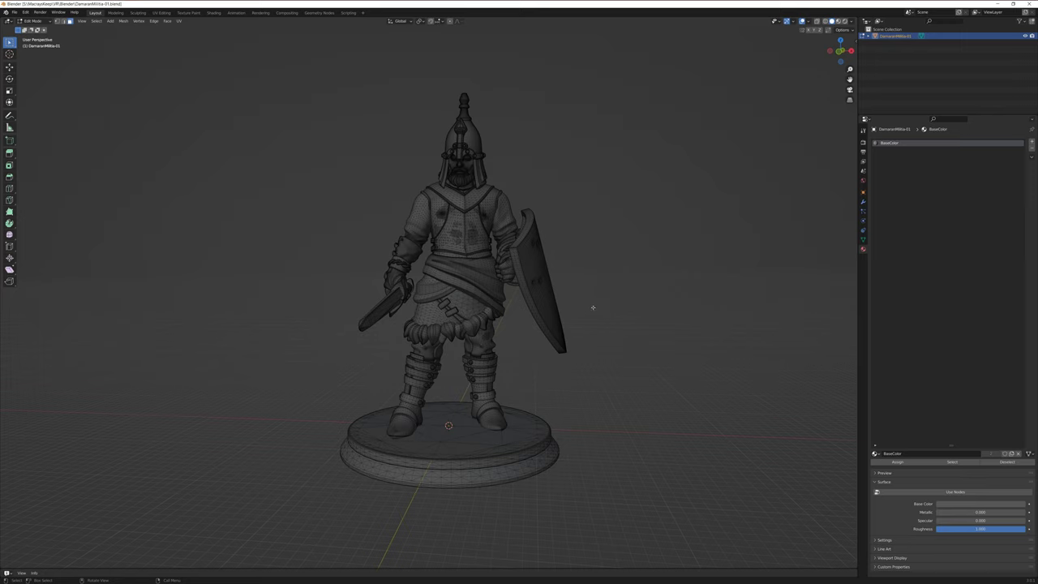
# Cycle through the front, right, top, back and left views, ending on the bottom view of the base.
pyautogui.press('KP_1')
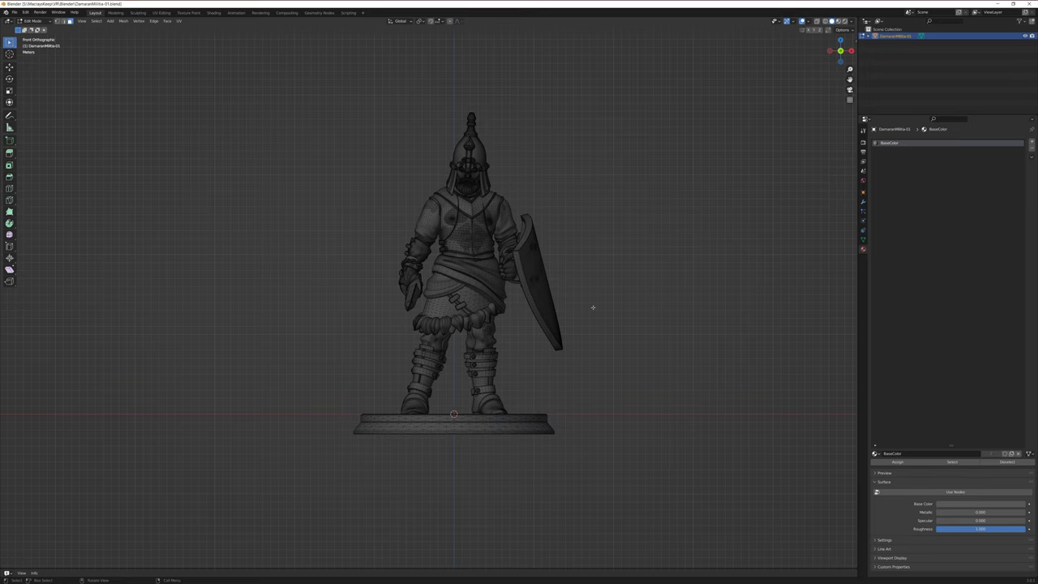
pyautogui.press('KP_3')
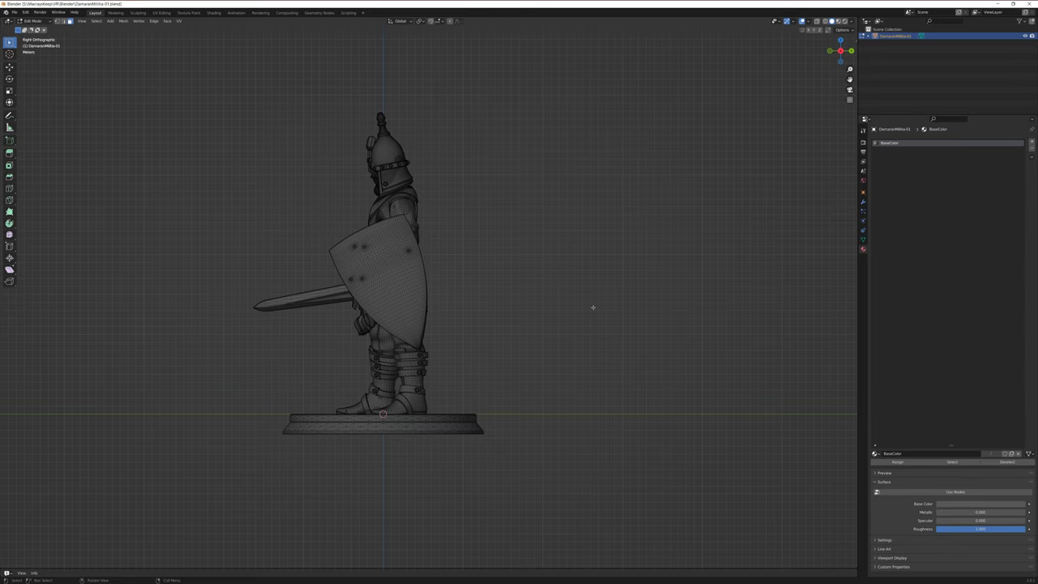
pyautogui.press('KP_7')
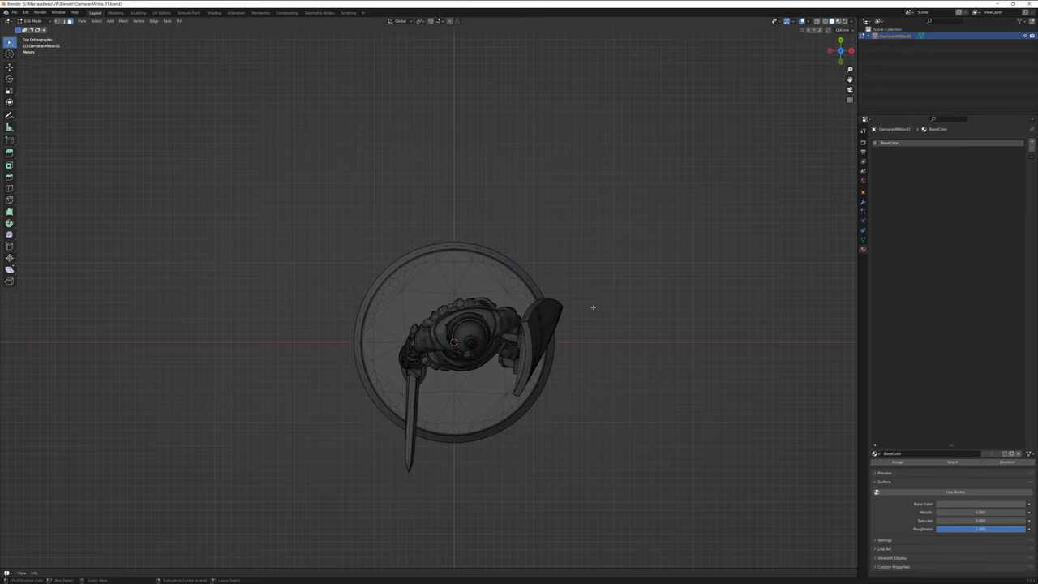
pyautogui.press('ctrl+KP_7')
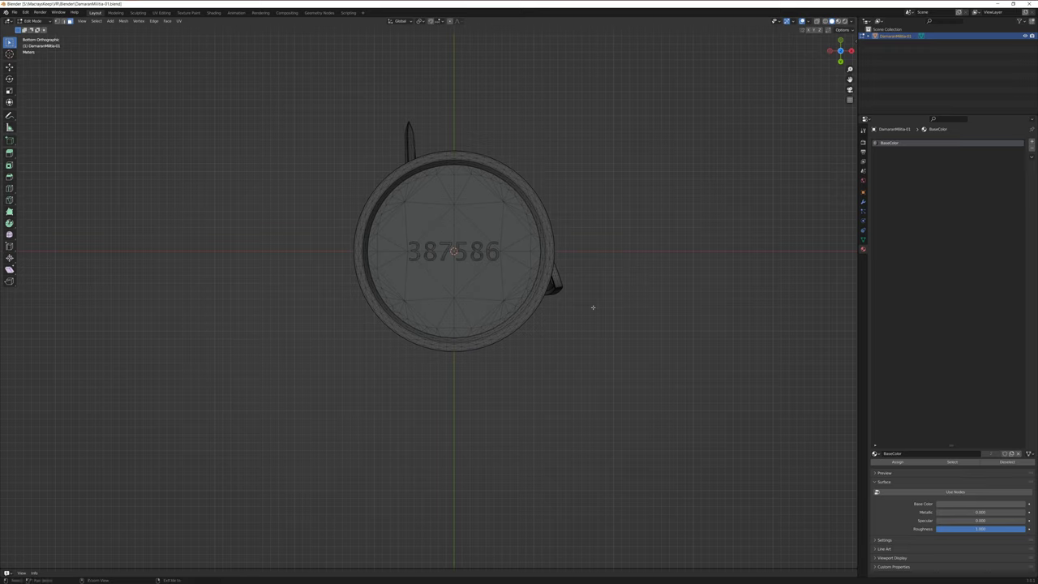
pyautogui.press('ctrl+KP_1')
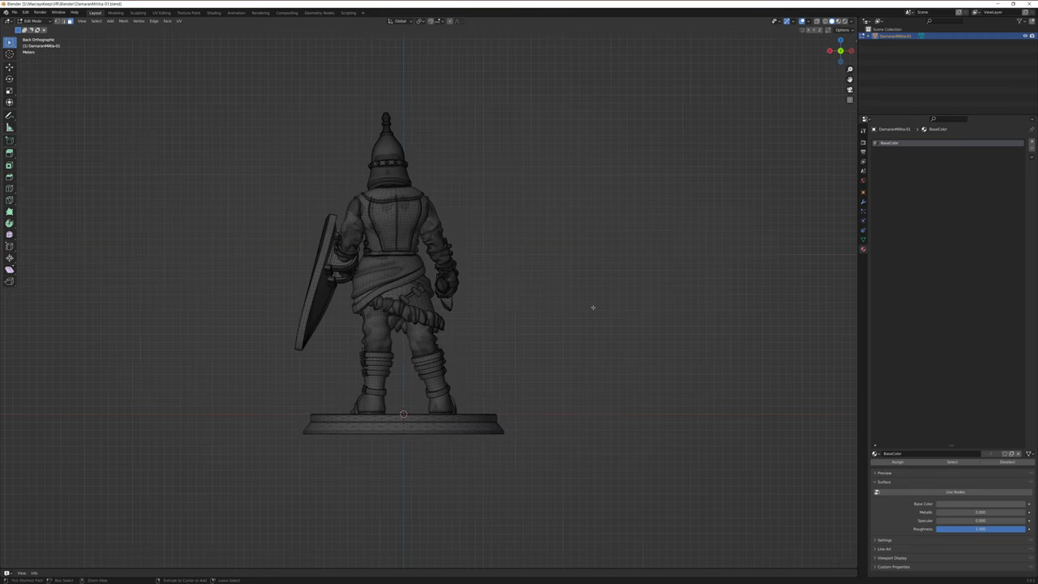
pyautogui.press('ctrl+KP_3')
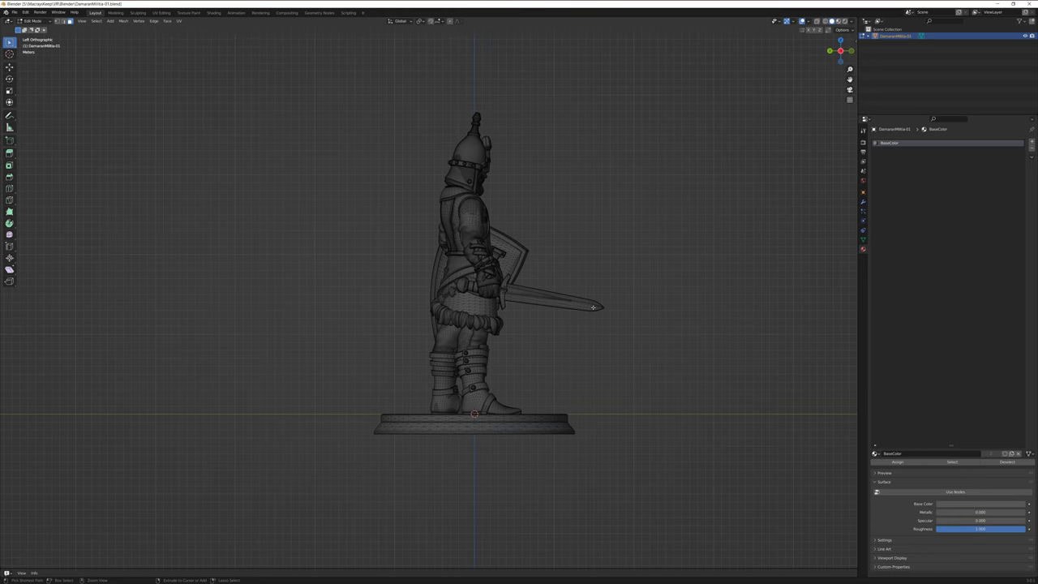
pyautogui.press('ctrl+KP_7')
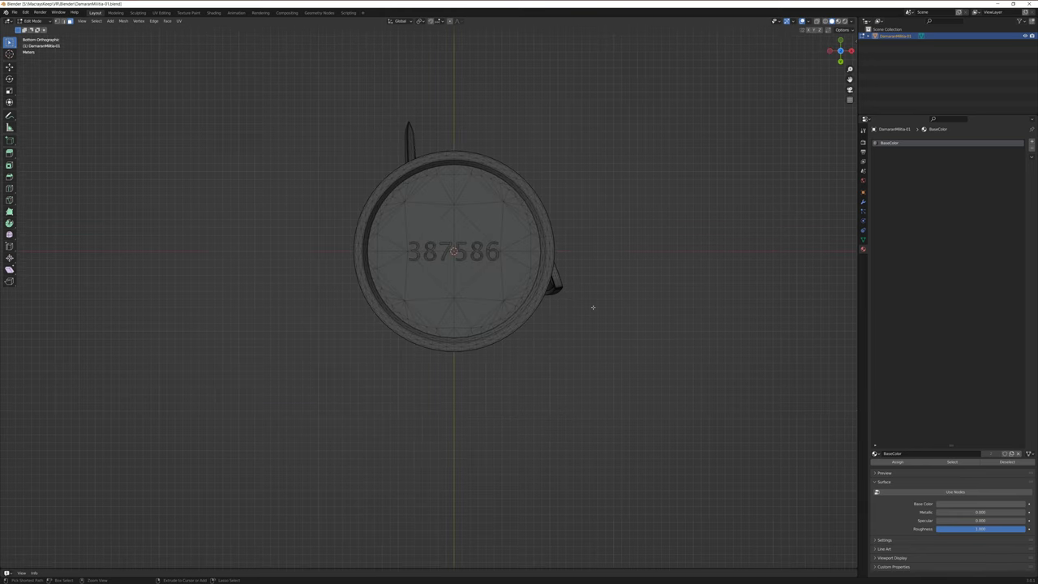
# Zoom and pan onto the 387586 engraving and start Circle Select.
pyautogui.scroll(-2, 607, 223)
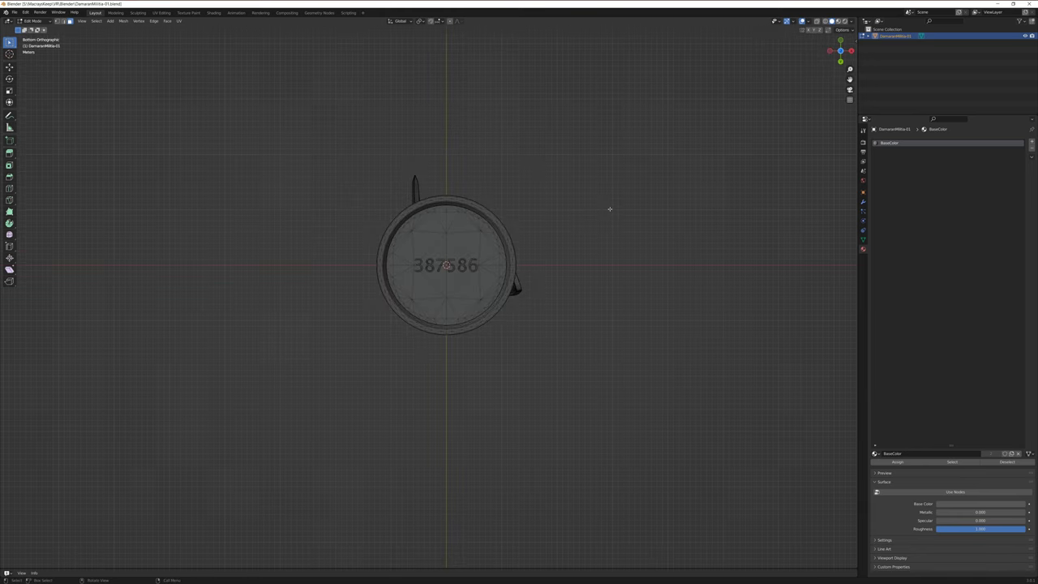
pyautogui.scroll(6, 618, 234)
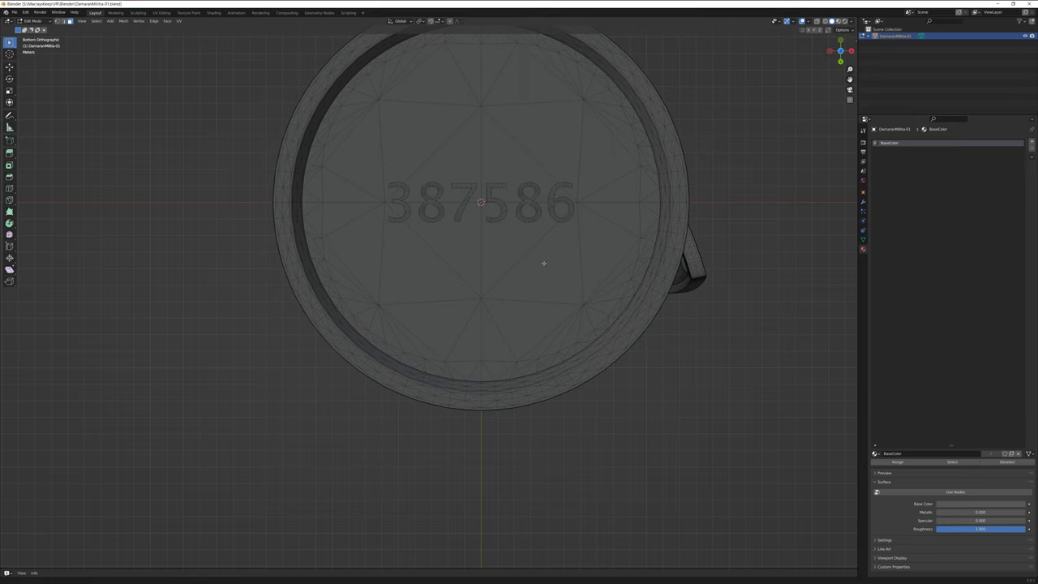
pyautogui.keyDown('shift'); pyautogui.moveTo(542, 267); pyautogui.dragTo(483, 393, button='middle'); pyautogui.keyUp('shift')
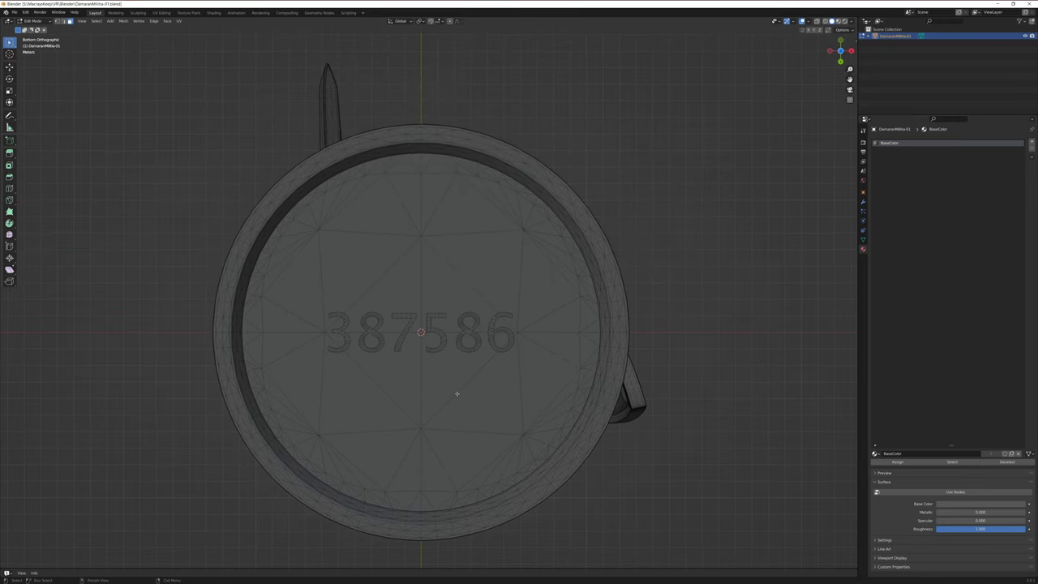
pyautogui.scroll(-1, 452, 390)
pyautogui.scroll(3, 455, 392)
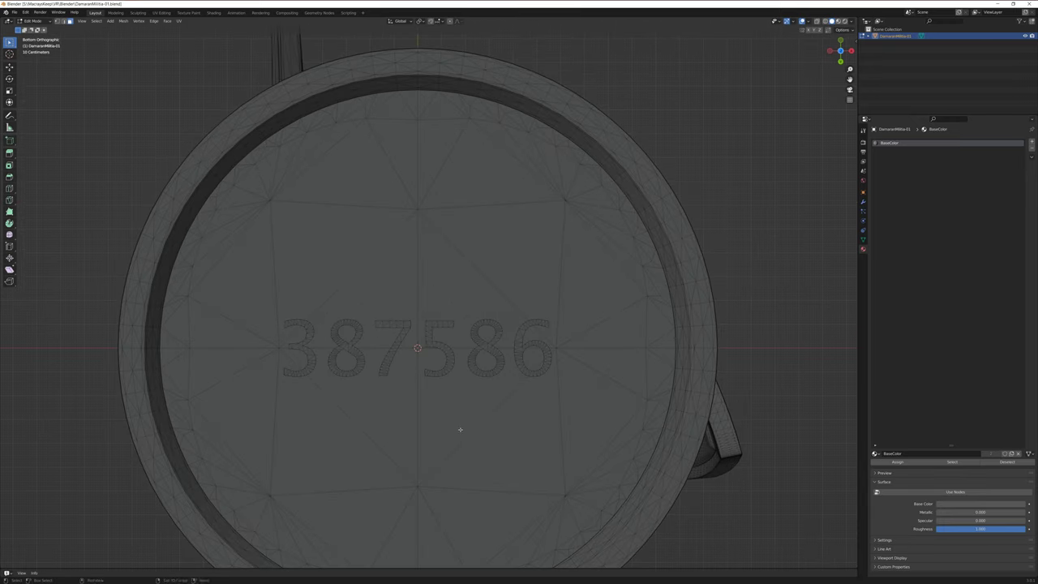
pyautogui.keyDown('shift'); pyautogui.moveTo(456, 431); pyautogui.dragTo(489, 385, button='middle'); pyautogui.keyUp('shift')
pyautogui.scroll(3, 489, 384)
pyautogui.scroll(-1, 487, 390)
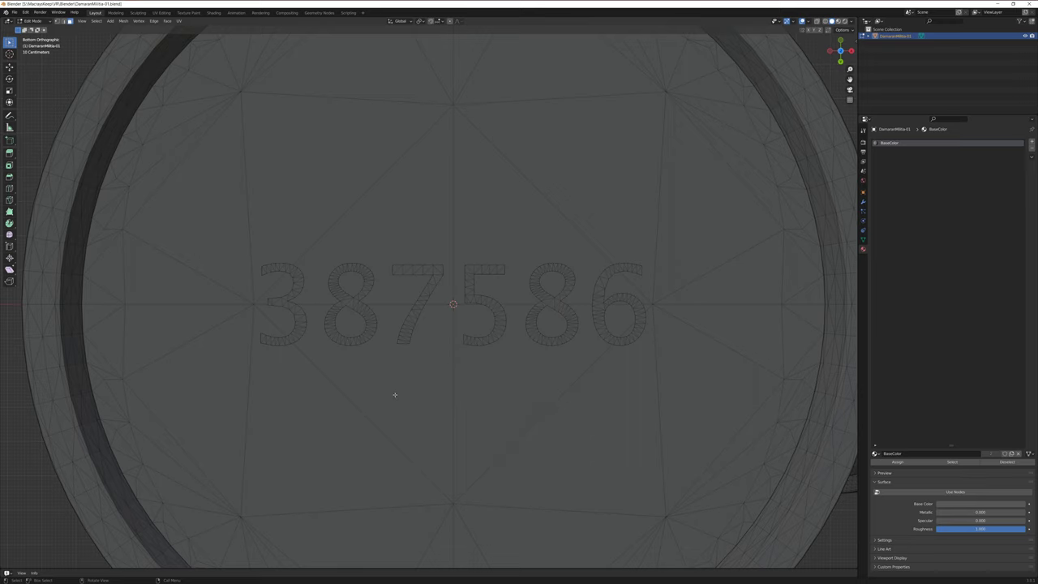
pyautogui.press('c')
# Circle-select a trial patch of flat base faces above and left of the digits.
pyautogui.click(308, 160)
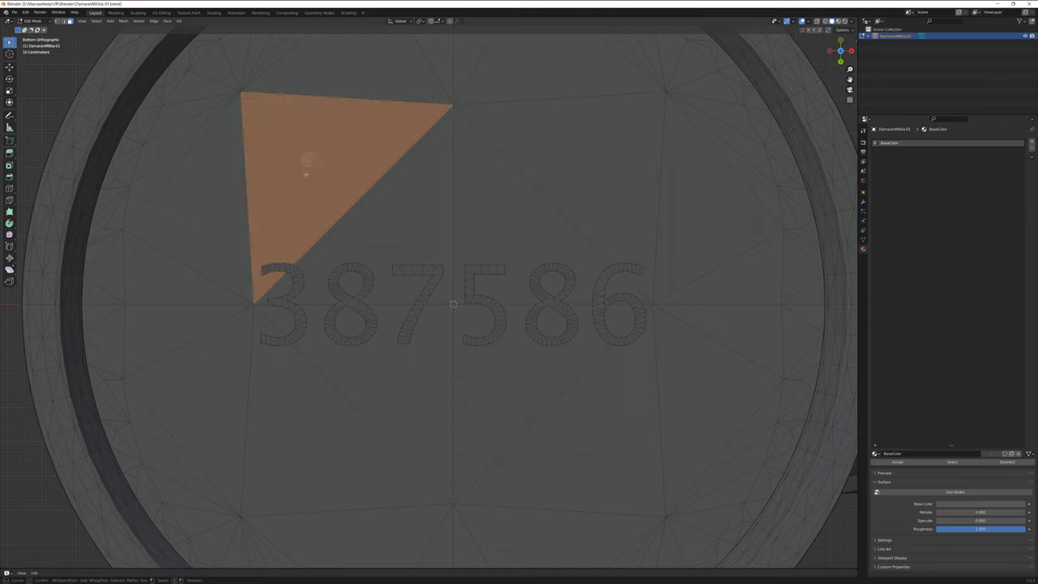
pyautogui.click(409, 216)
pyautogui.moveTo(501, 218)
pyautogui.mouseDown()
pyautogui.moveTo(574, 168)
pyautogui.moveTo(561, 83)
pyautogui.moveTo(496, 95)
pyautogui.moveTo(383, 86)
pyautogui.mouseUp()
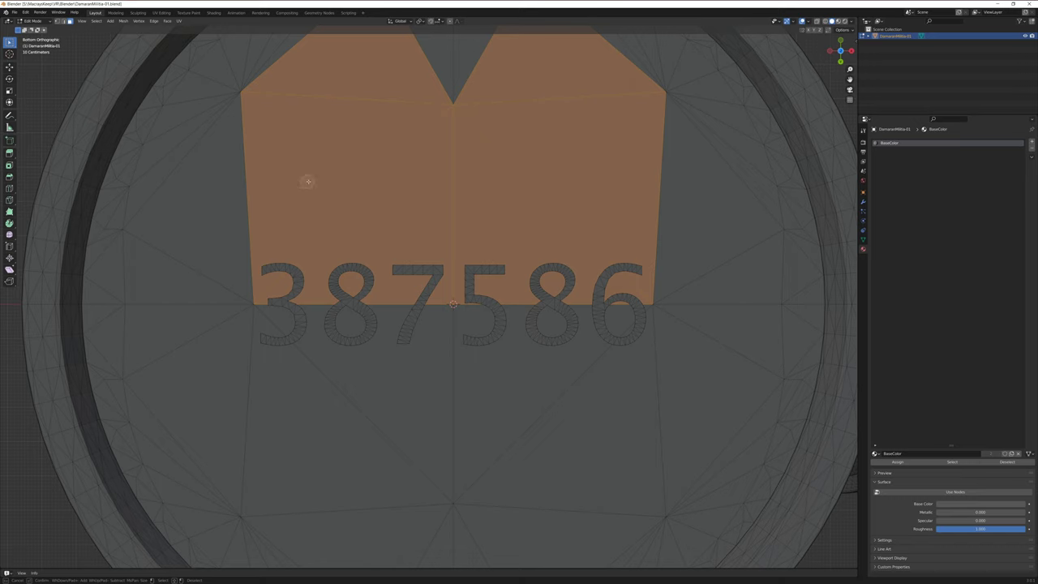
pyautogui.click(206, 216)
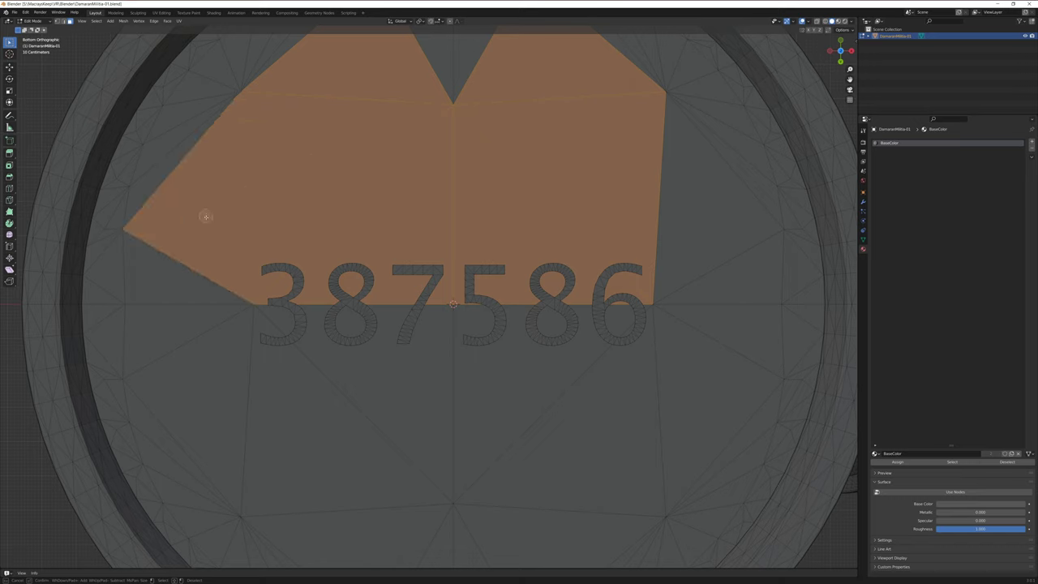
pyautogui.click(171, 278)
pyautogui.click(168, 333)
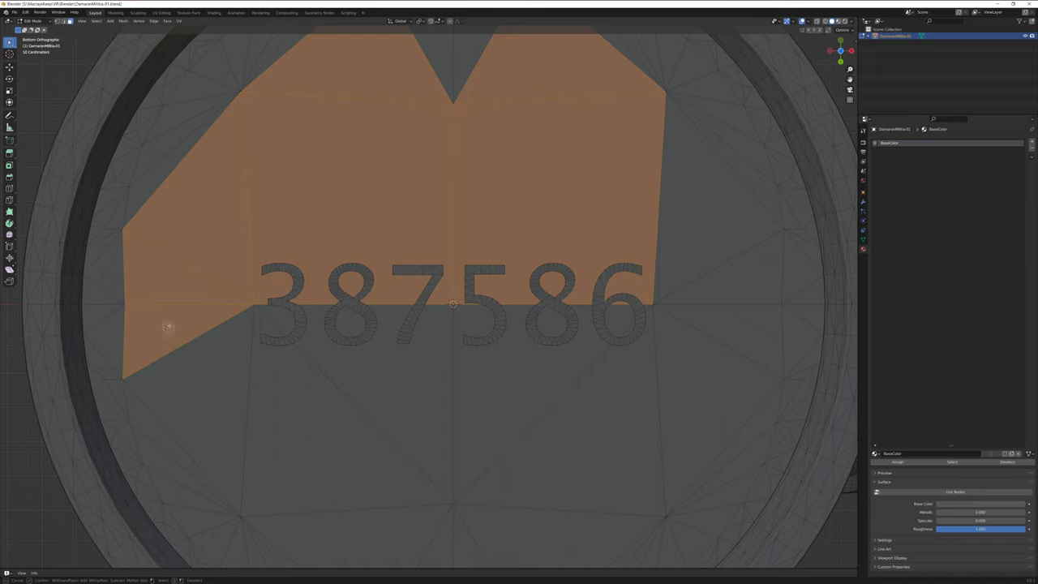
# Subtract each of those base faces until no face remains selected.
pyautogui.middleClick(168, 326)
pyautogui.middleClick(173, 295)
pyautogui.middleClick(216, 230)
pyautogui.middleClick(338, 171)
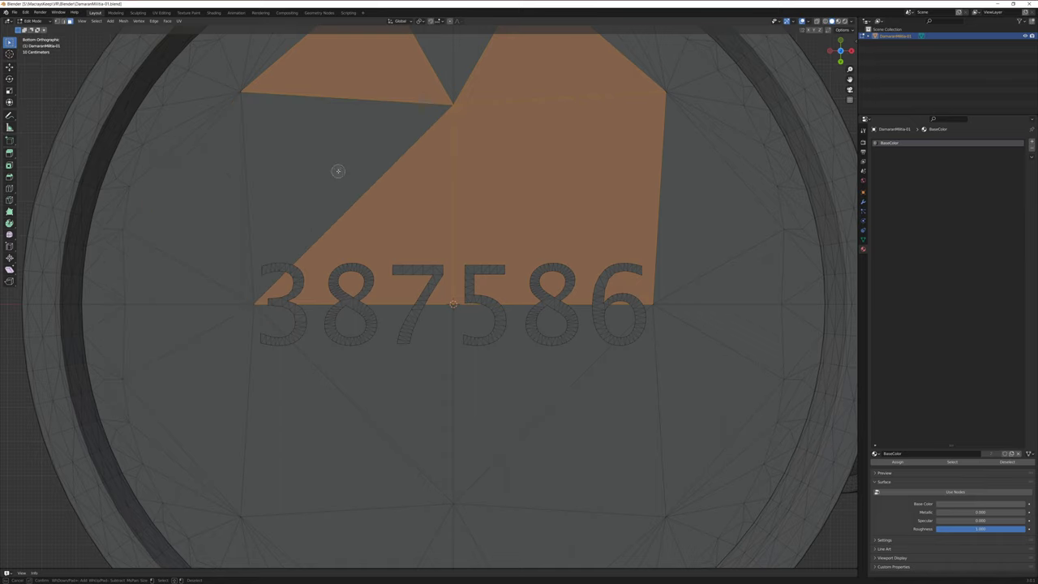
pyautogui.middleClick(382, 67)
pyautogui.middleClick(408, 195)
pyautogui.middleClick(496, 209)
pyautogui.middleClick(573, 173)
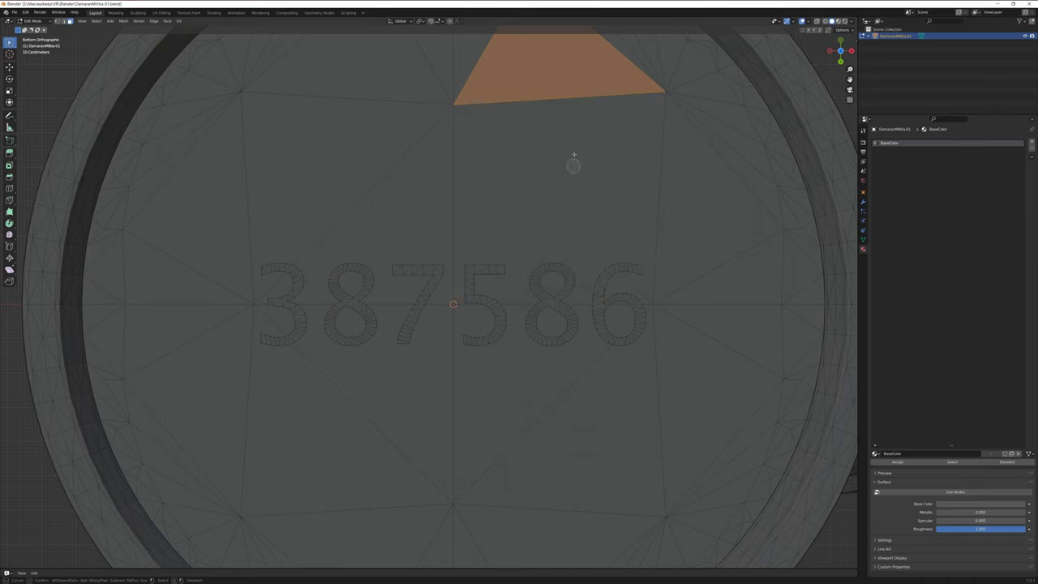
pyautogui.middleClick(575, 73)
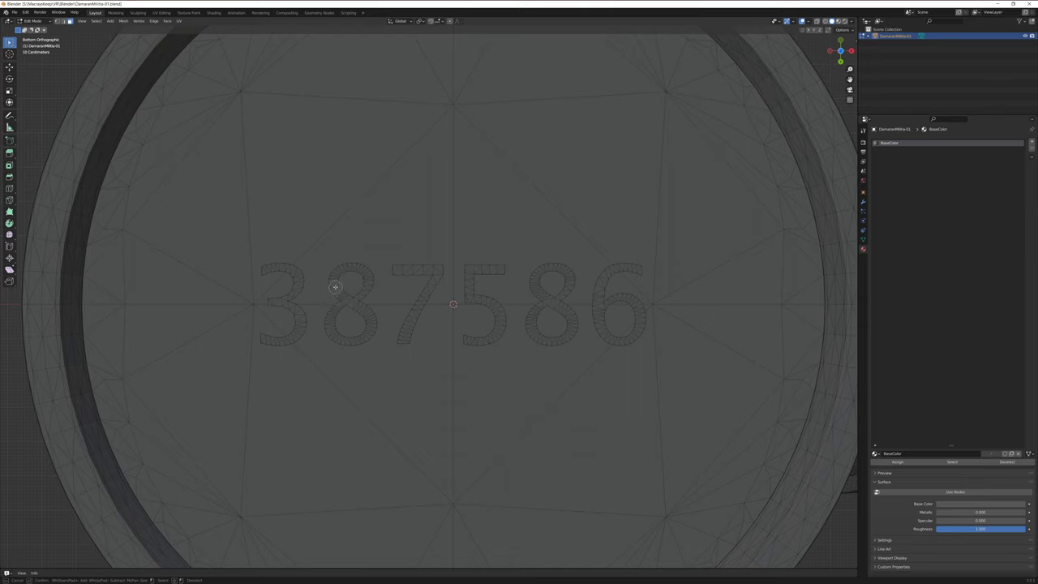
# Select faces on the 7's top bar and the 8's middle, dropping the large triangle.
pyautogui.click(333, 285)
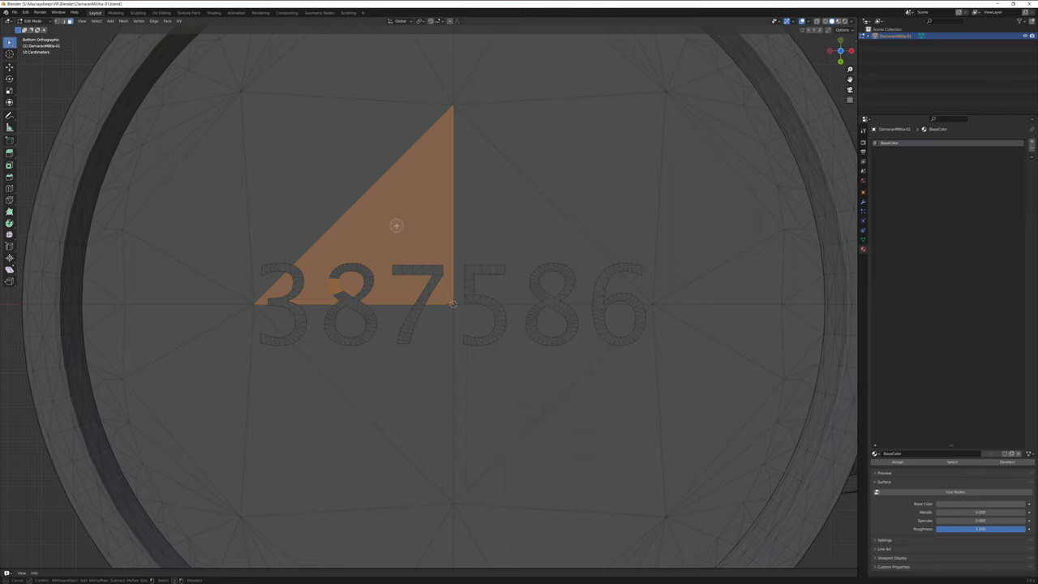
pyautogui.keyDown('ctrl'); pyautogui.click(396, 225); pyautogui.keyUp('ctrl')
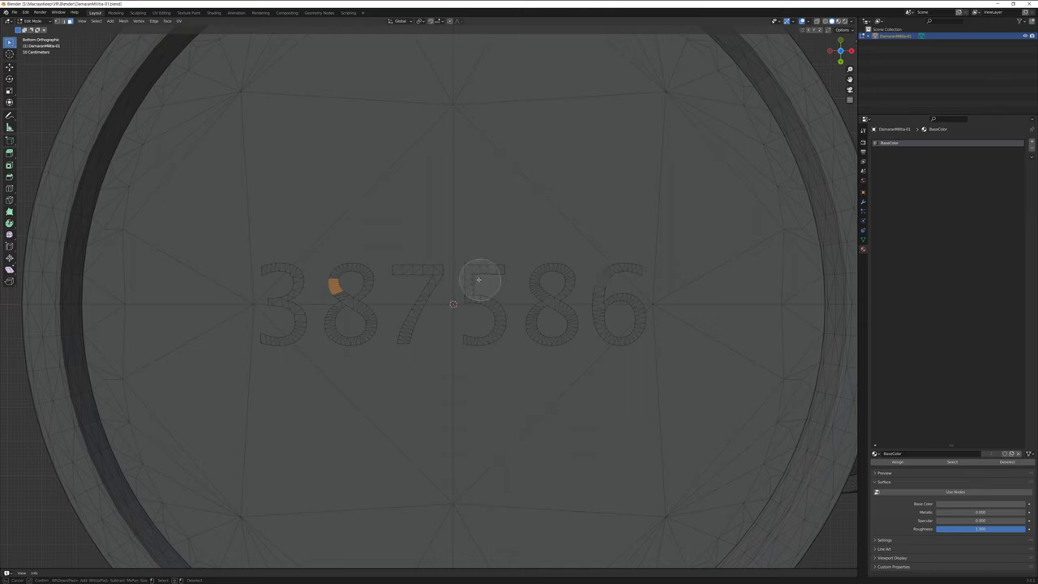
pyautogui.scroll(-8, 475, 276)
pyautogui.scroll(6, 462, 278)
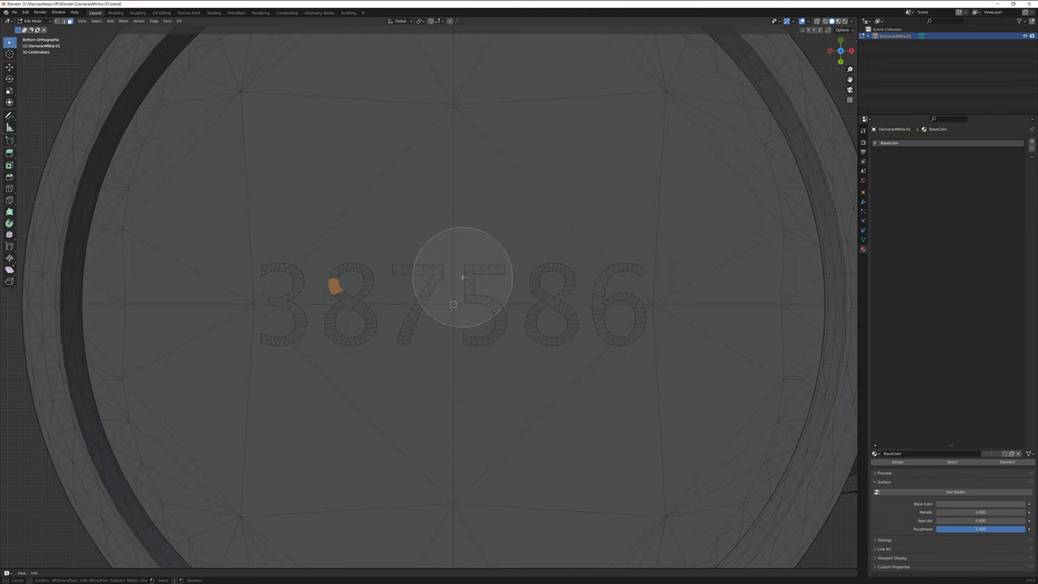
pyautogui.scroll(6, 463, 277)
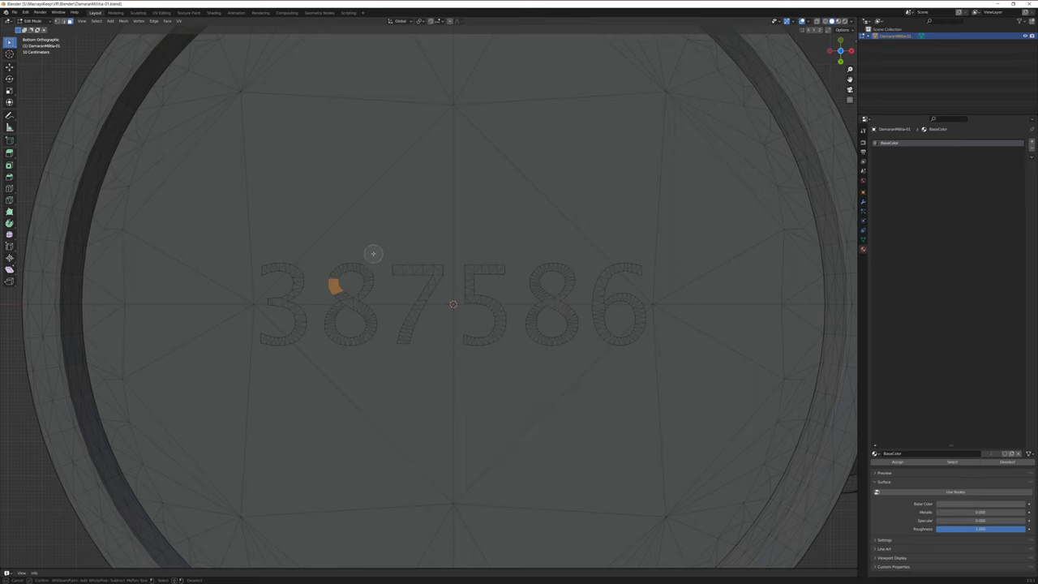
pyautogui.scroll(3, 373, 254)
pyautogui.click(416, 271)
pyautogui.click(552, 302)
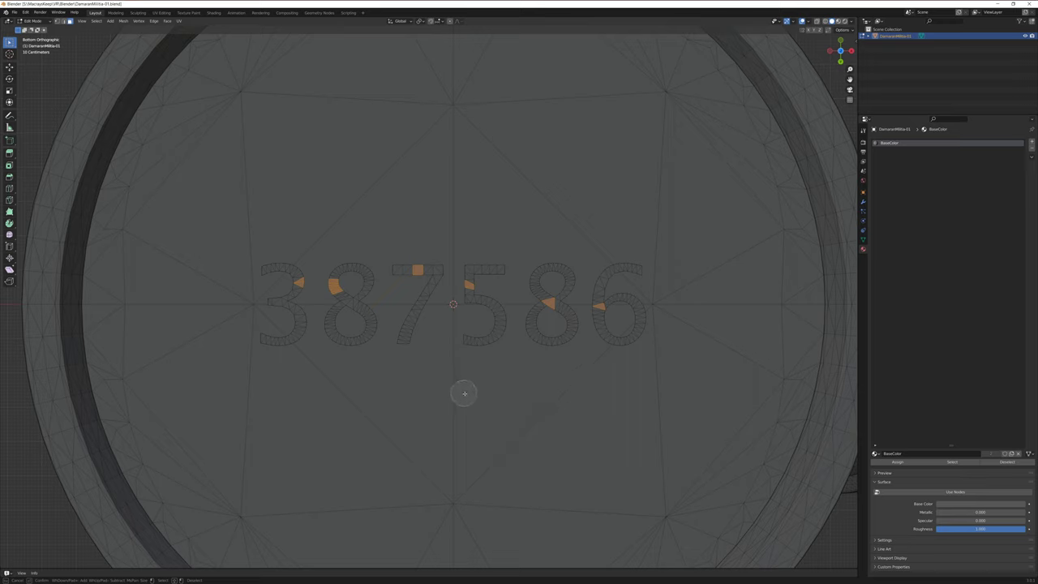
# Circle-select a few more faces on the 5 and the second 8 of the engraved 387586.
pyautogui.rightClick(467, 387)
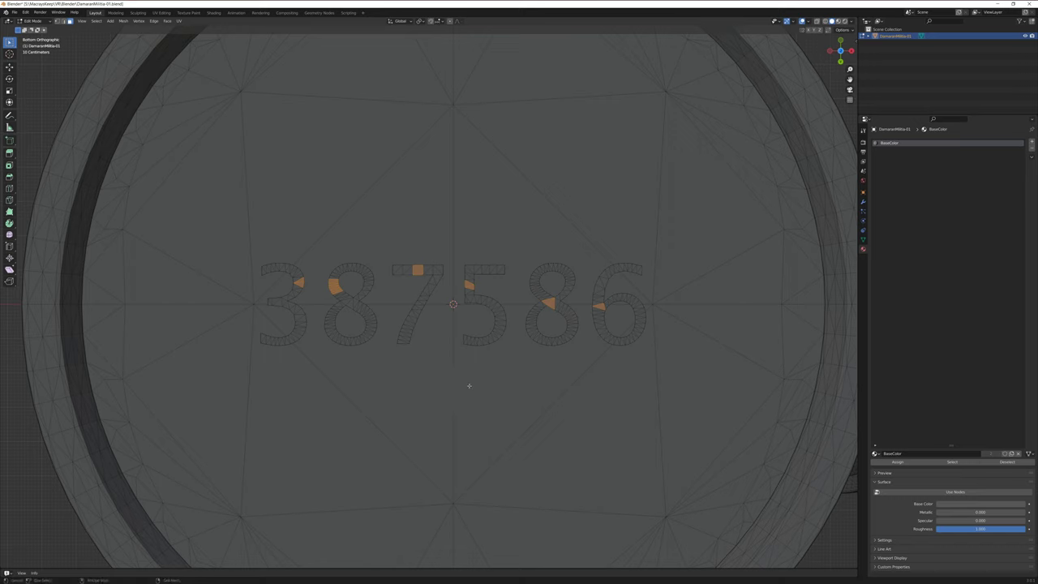
pyautogui.press('c')
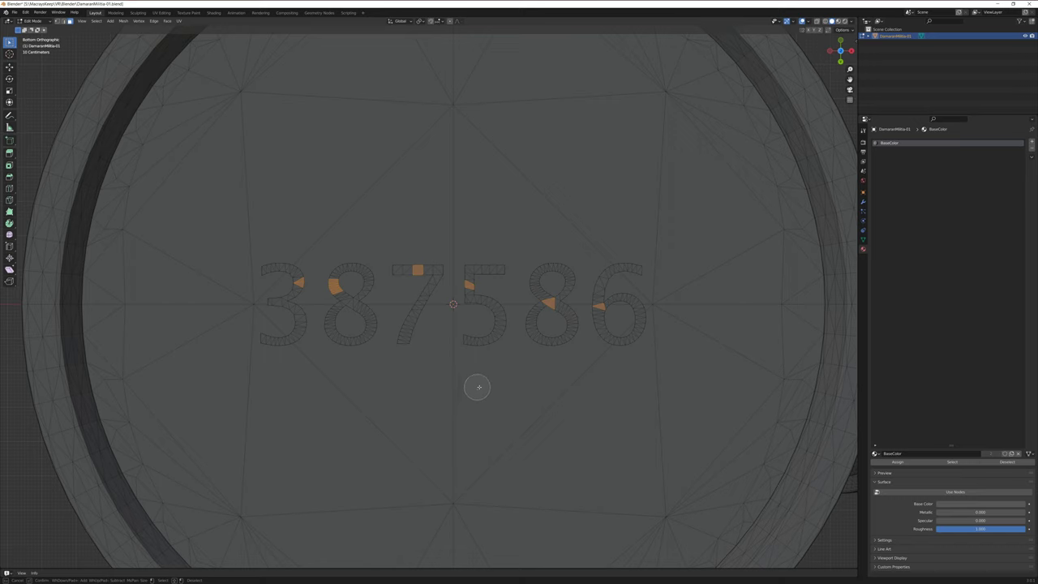
pyautogui.rightClick(537, 380)
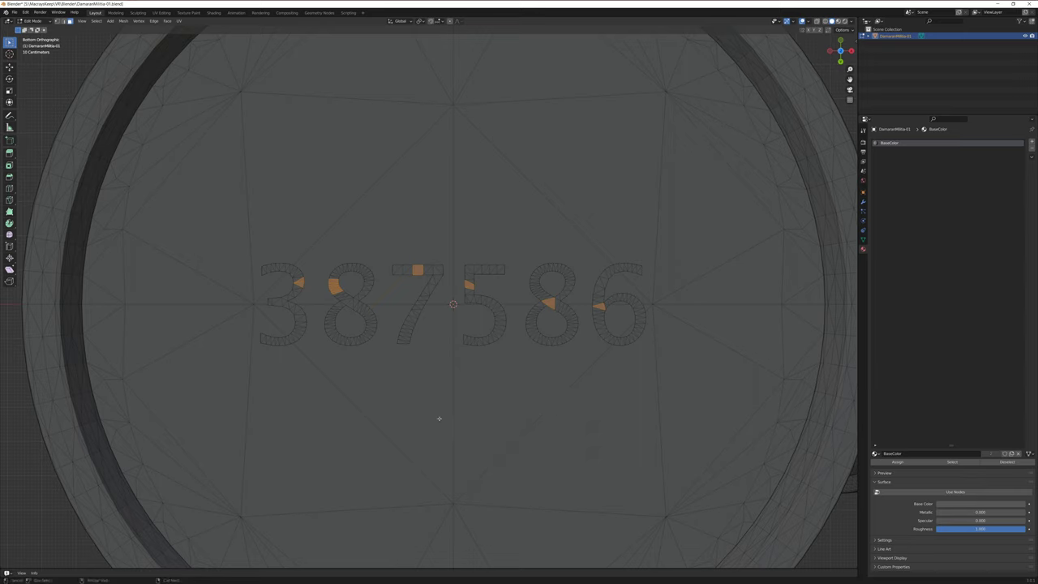
pyautogui.press('c')
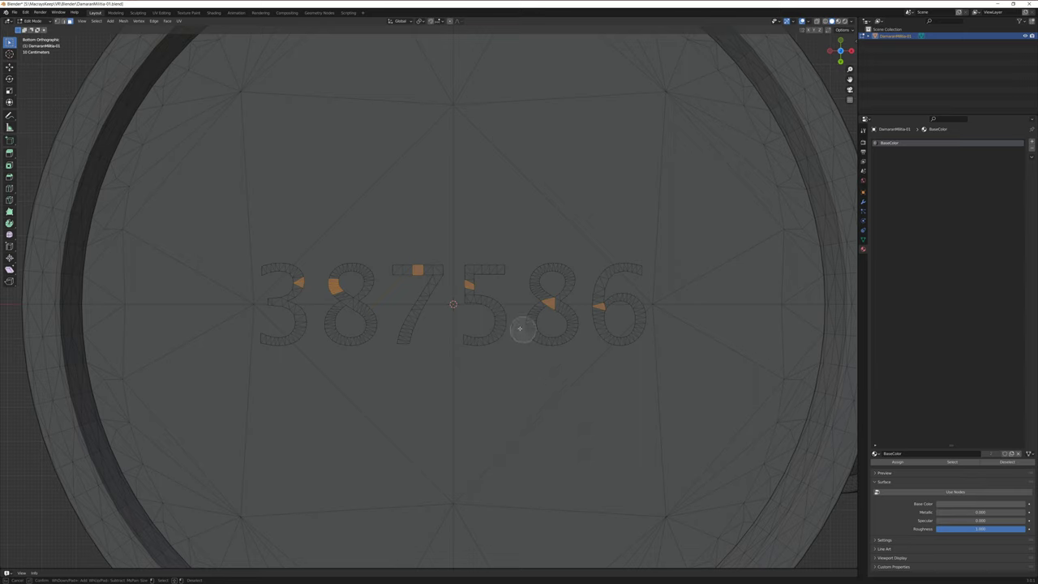
pyautogui.rightClick(583, 401)
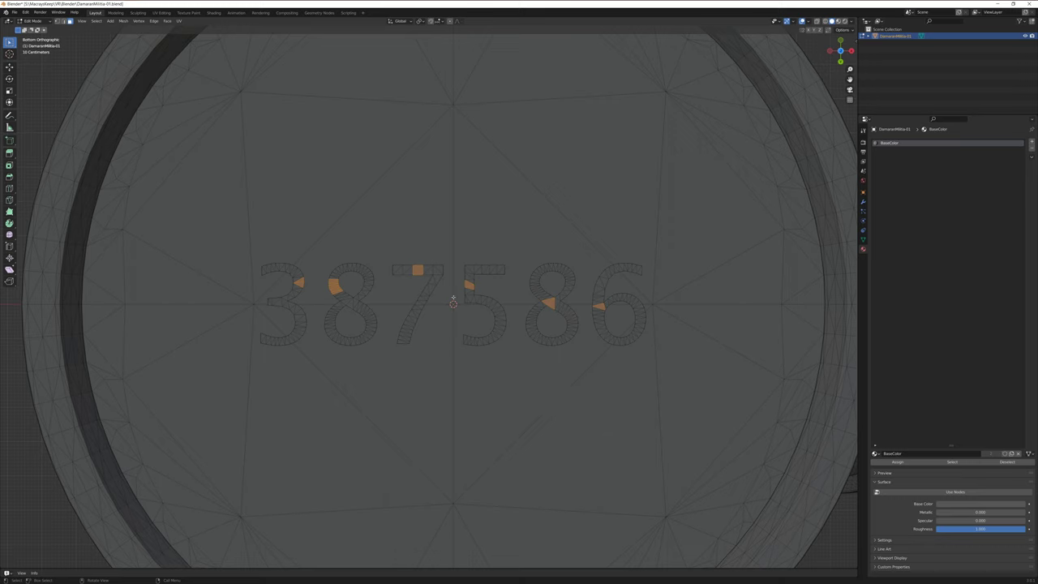
pyautogui.press('c')
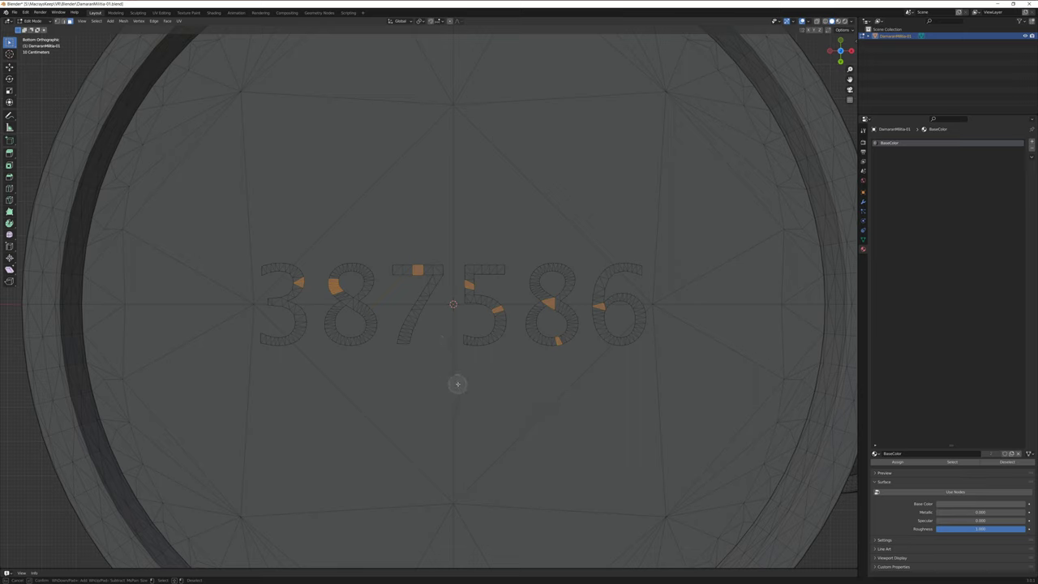
pyautogui.press('Escape')
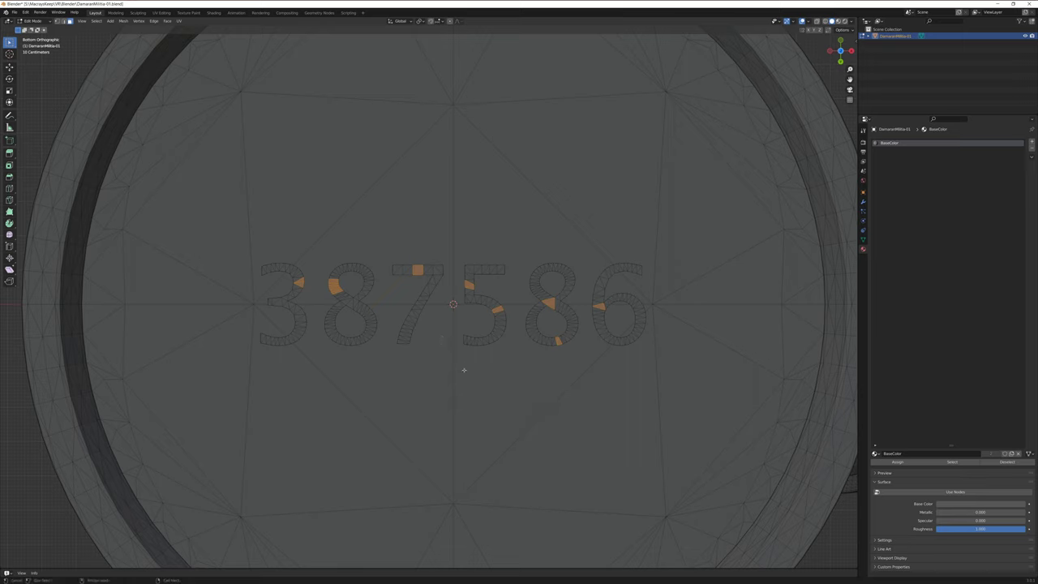
pyautogui.moveTo(432, 343)
pyautogui.mouseDown(button='middle')
pyautogui.moveTo(440, 396)
pyautogui.moveTo(444, 352)
pyautogui.moveTo(430, 329)
pyautogui.moveTo(425, 349)
pyautogui.mouseUp(button='middle')
pyautogui.scroll(3, 438, 397)
pyautogui.scroll(-10, 436, 396)
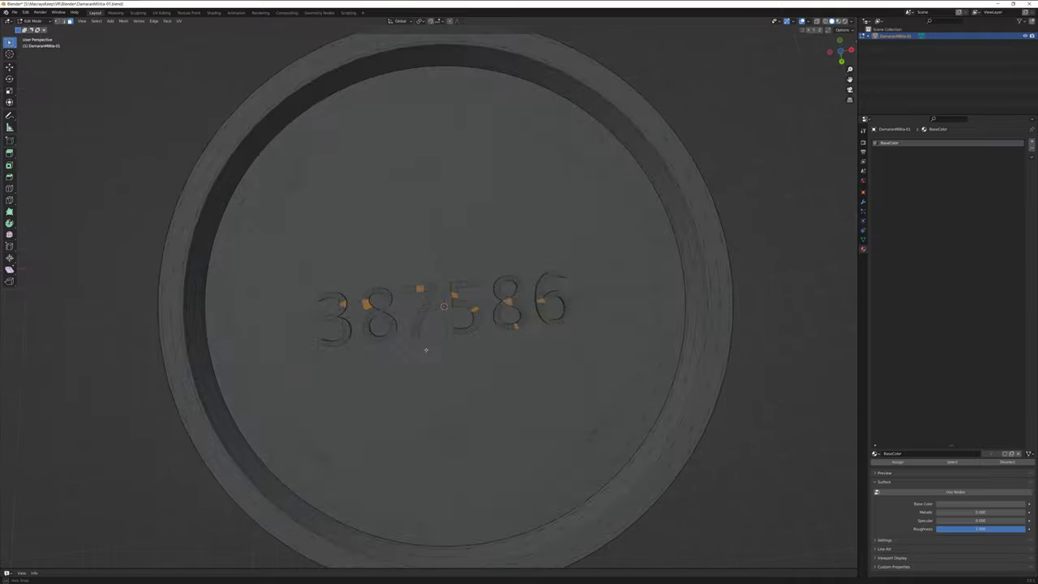
pyautogui.scroll(-5, 431, 359)
pyautogui.scroll(15, 432, 358)
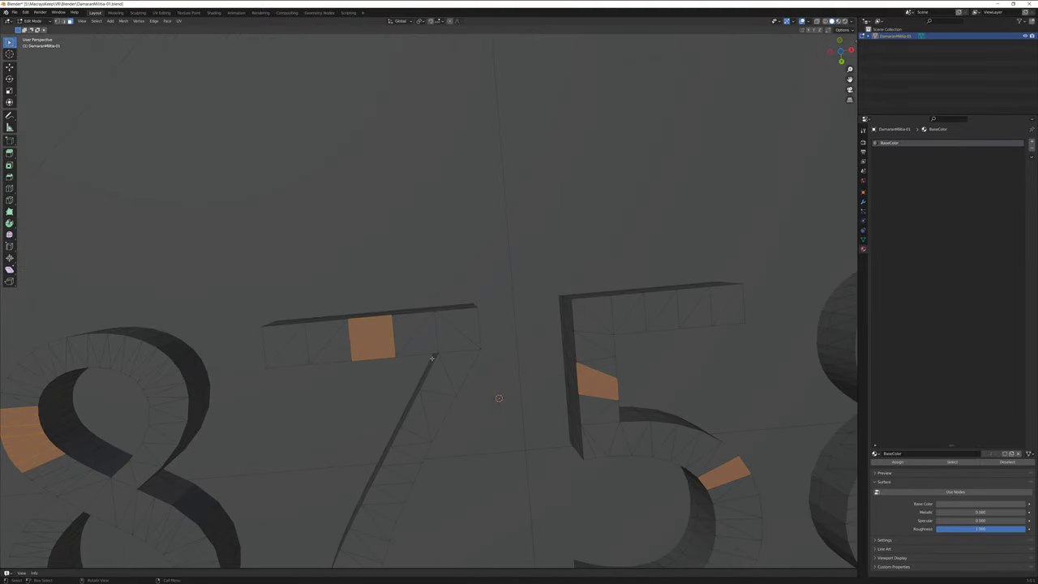
pyautogui.scroll(-6, 475, 404)
pyautogui.moveTo(474, 403); pyautogui.dragTo(480, 396, button='middle')
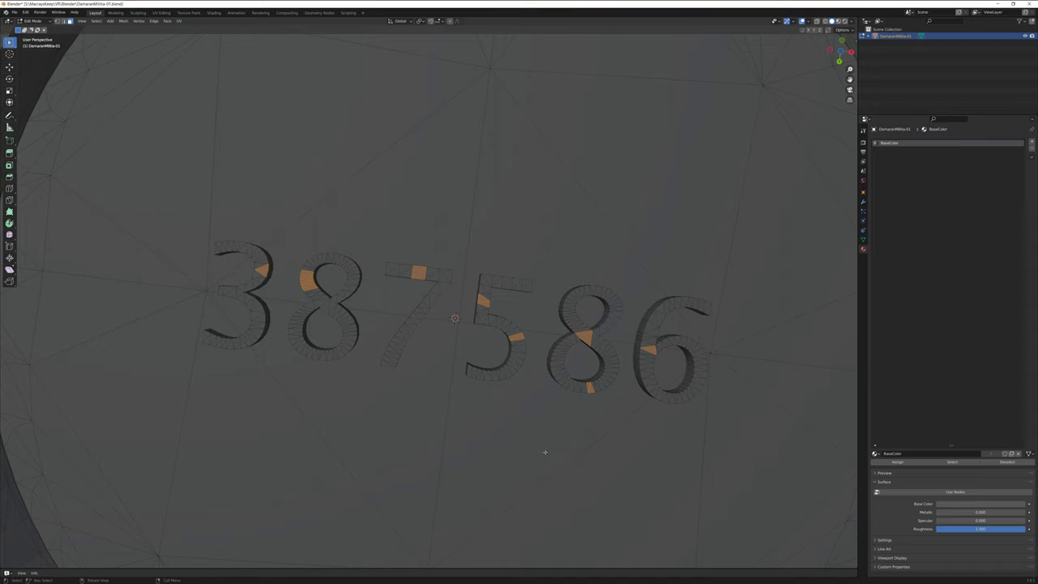
pyautogui.scroll(-8, 430, 417)
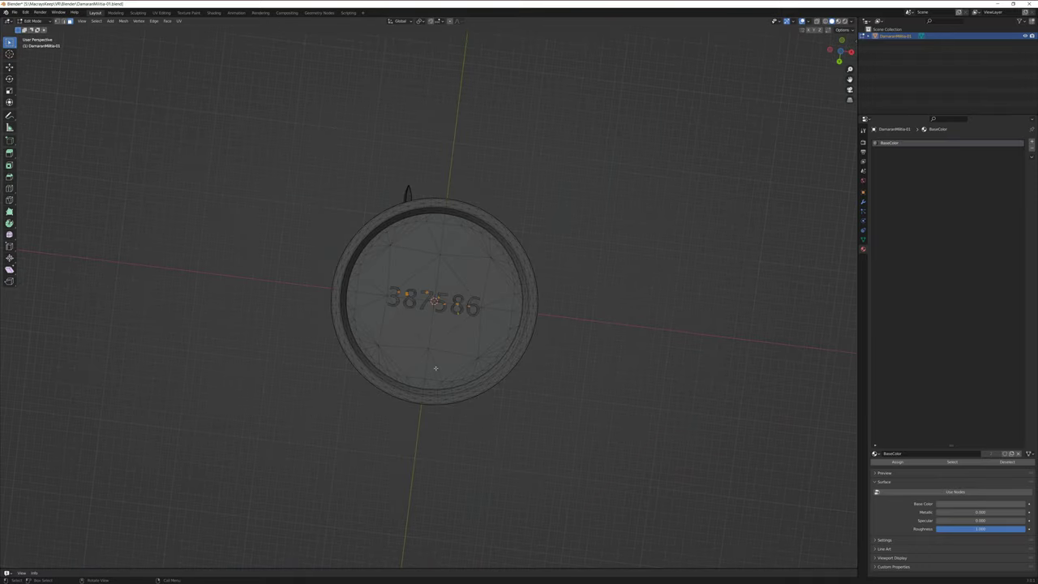
pyautogui.moveTo(430, 417); pyautogui.dragTo(421, 397, button='middle')
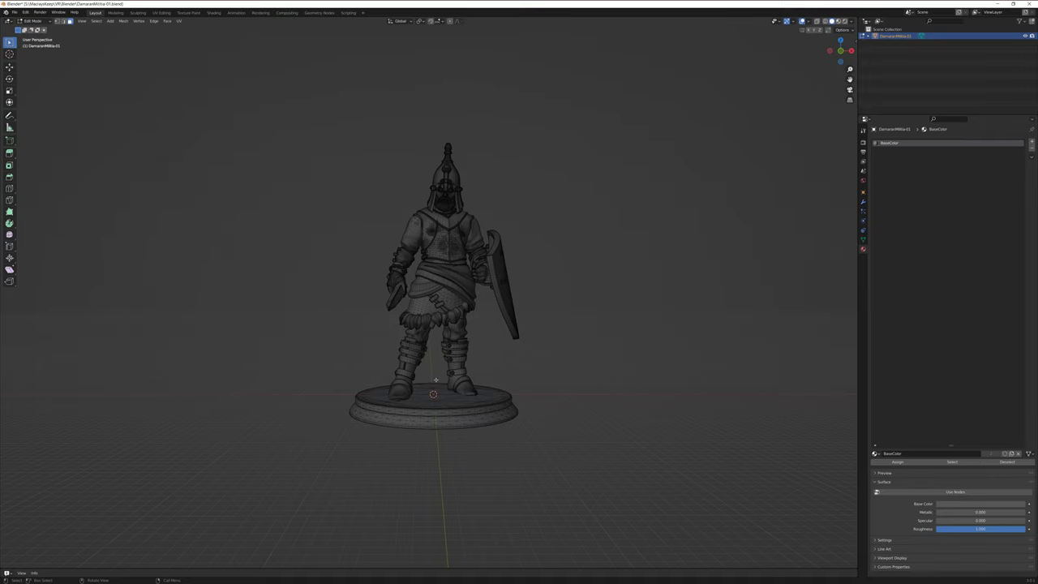
pyautogui.moveTo(484, 424); pyautogui.dragTo(456, 355, button='middle')
pyautogui.hotkey('alt', 'z')
pyautogui.scroll(4, 459, 366)
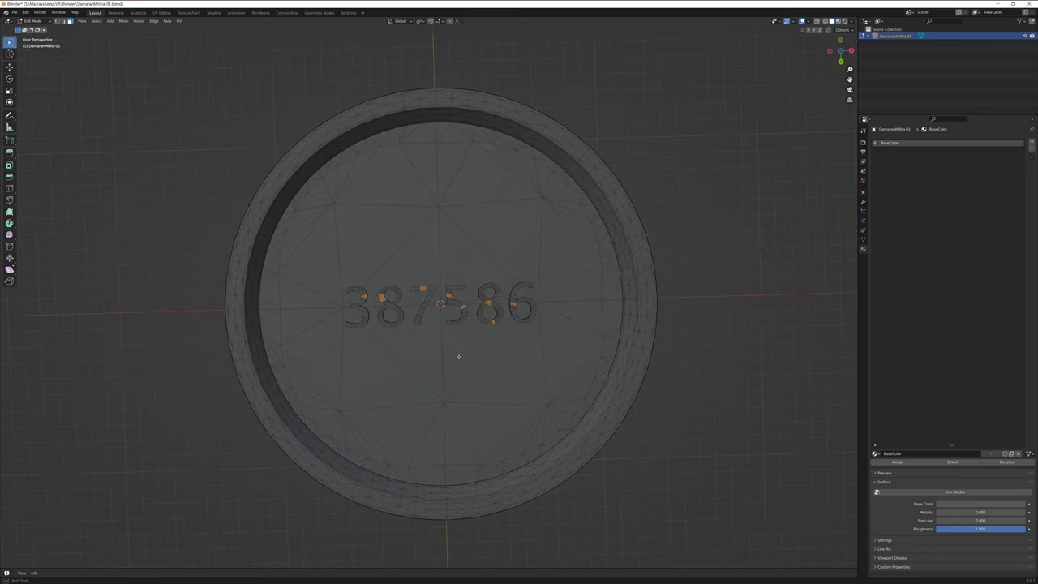
pyautogui.scroll(4, 458, 357)
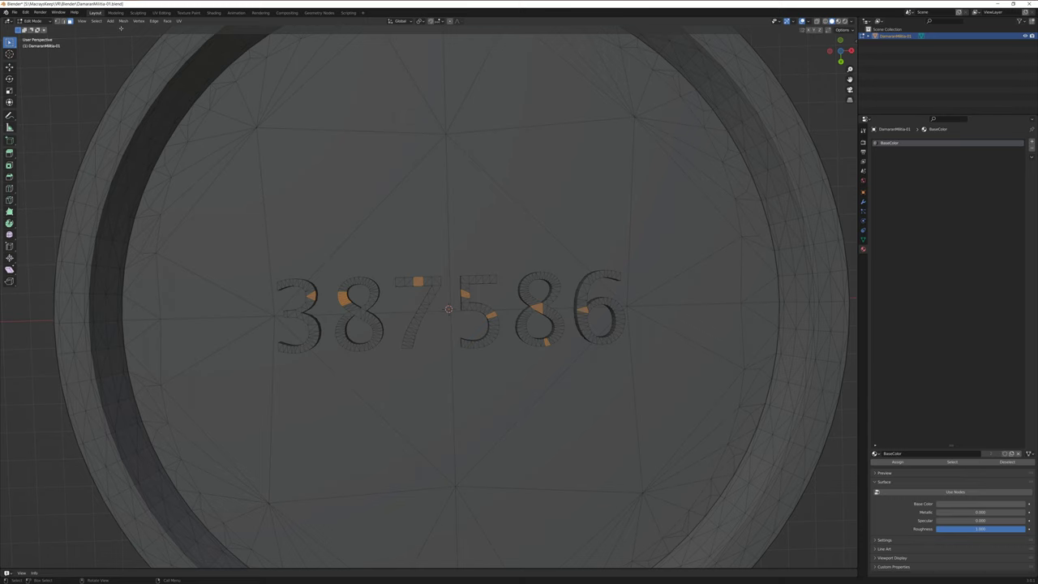
# Grow the digit selection with Select Linked > Linked and snap to the front view of the base.
pyautogui.click(97, 21)
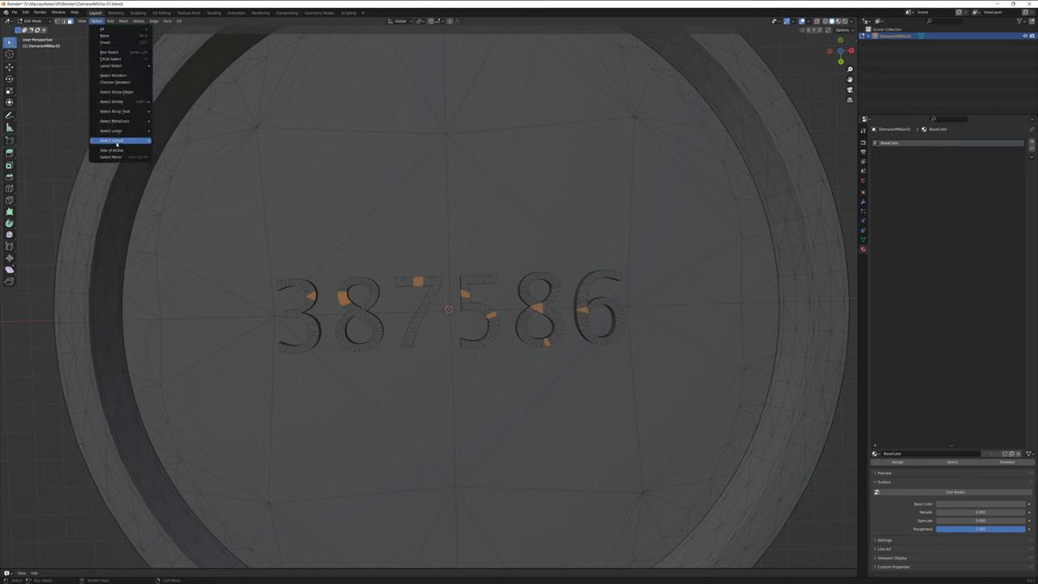
pyautogui.moveTo(117, 143)
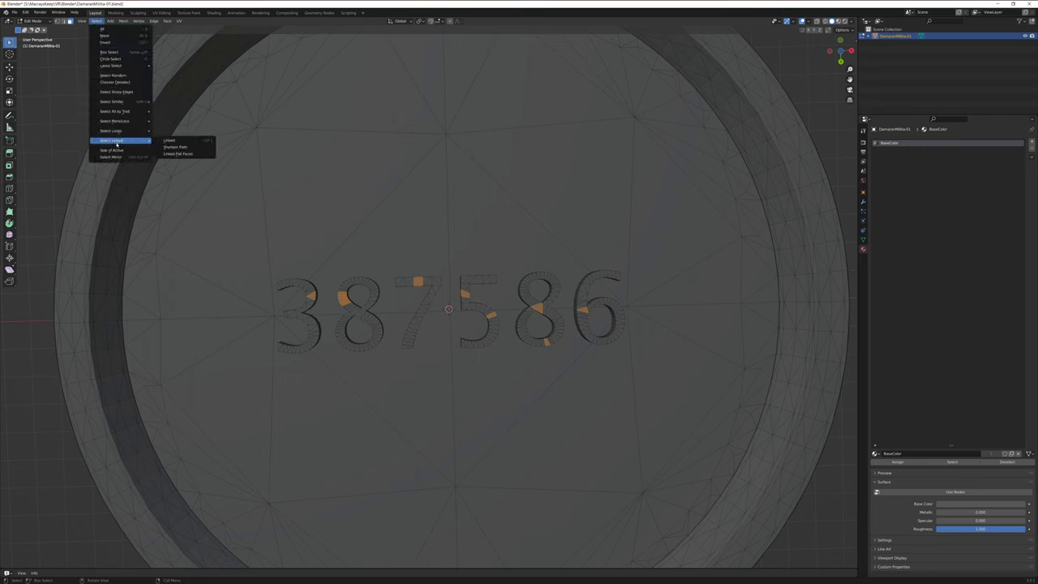
pyautogui.click(170, 141)
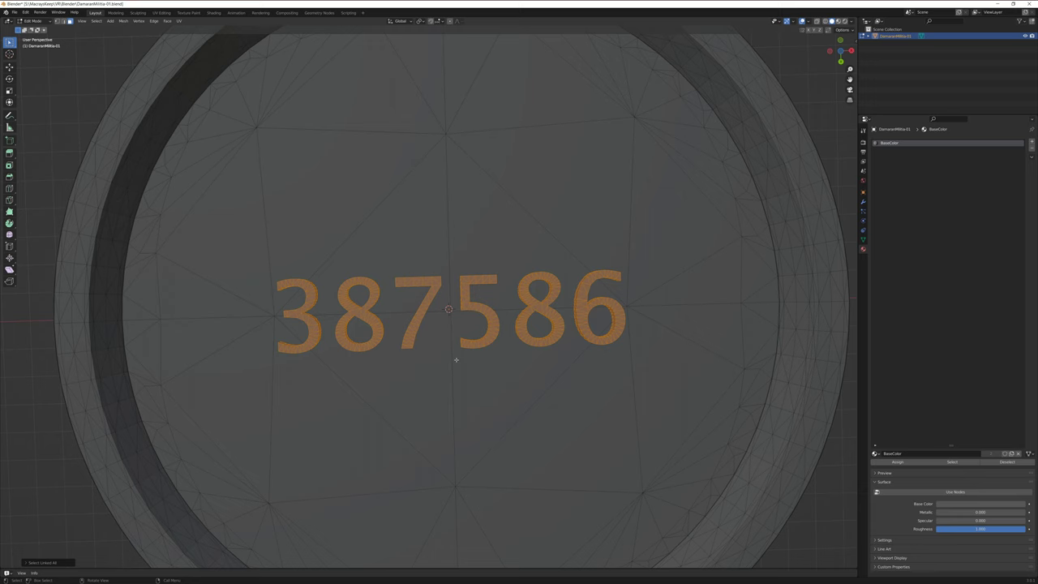
pyautogui.scroll(-3, 454, 363)
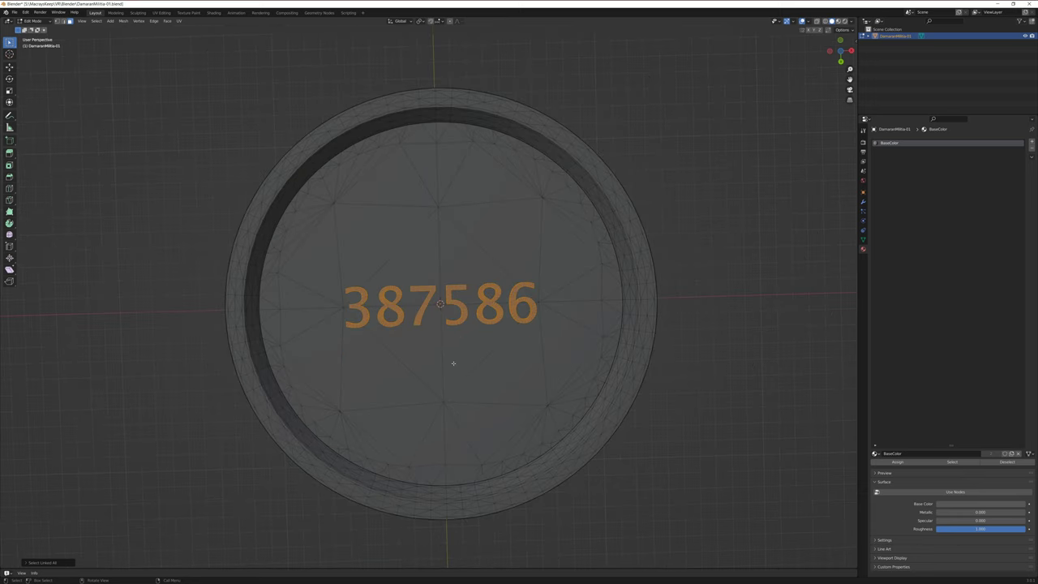
pyautogui.scroll(2, 434, 352)
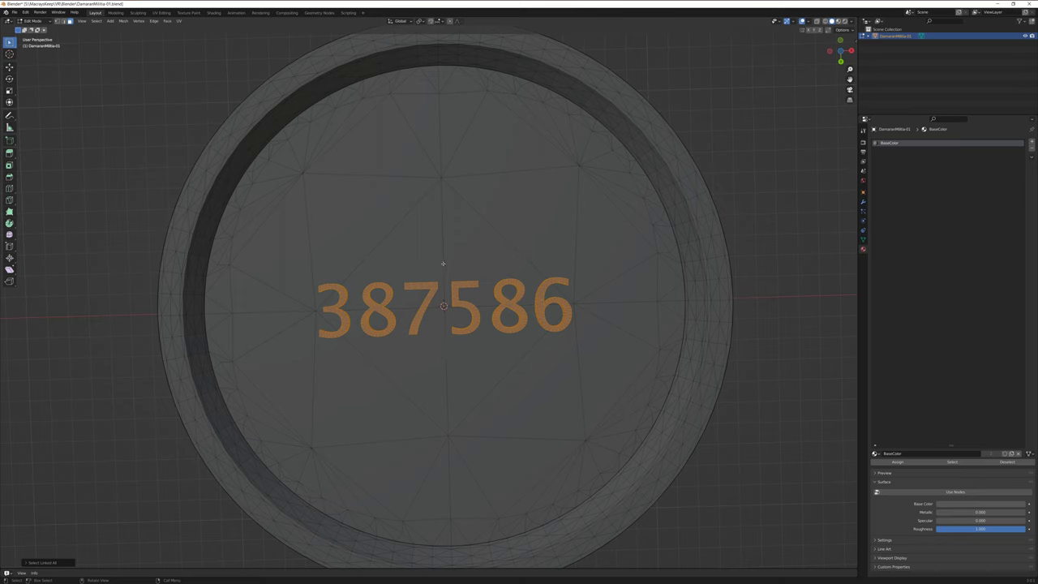
pyautogui.moveTo(443, 263); pyautogui.dragTo(443, 232, button='middle')
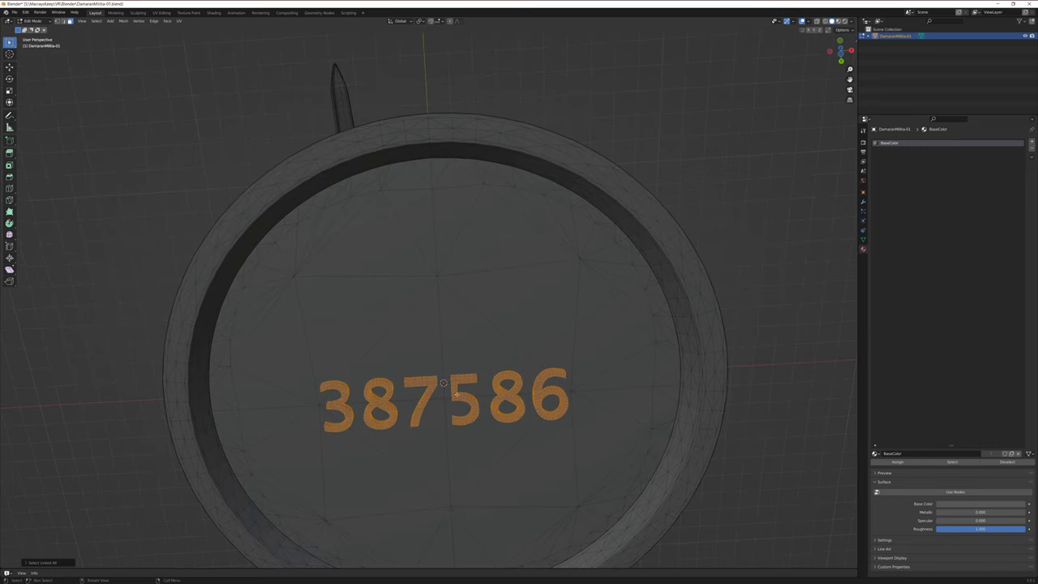
pyautogui.press('KP_1')
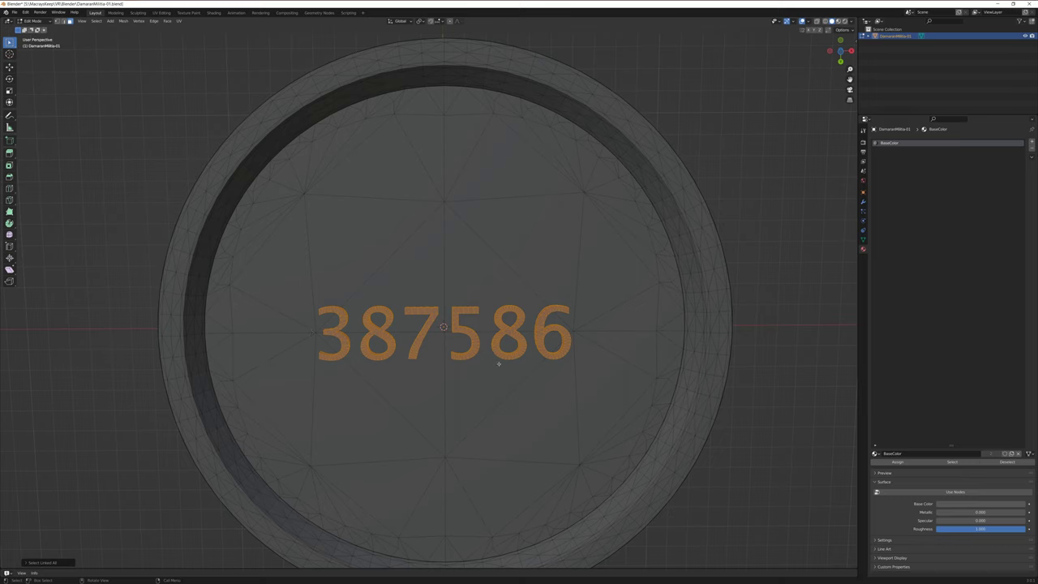
# Deselect everything, then circle-select faces along the top arc of the 3, excluding the background triangle.
pyautogui.click(96, 20)
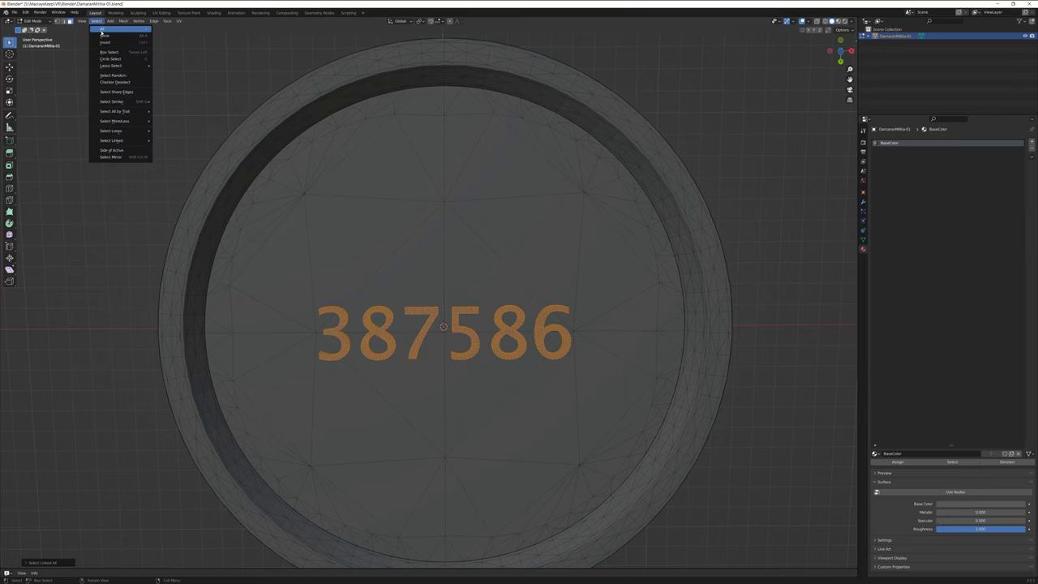
pyautogui.click(105, 35)
pyautogui.scroll(5, 379, 344)
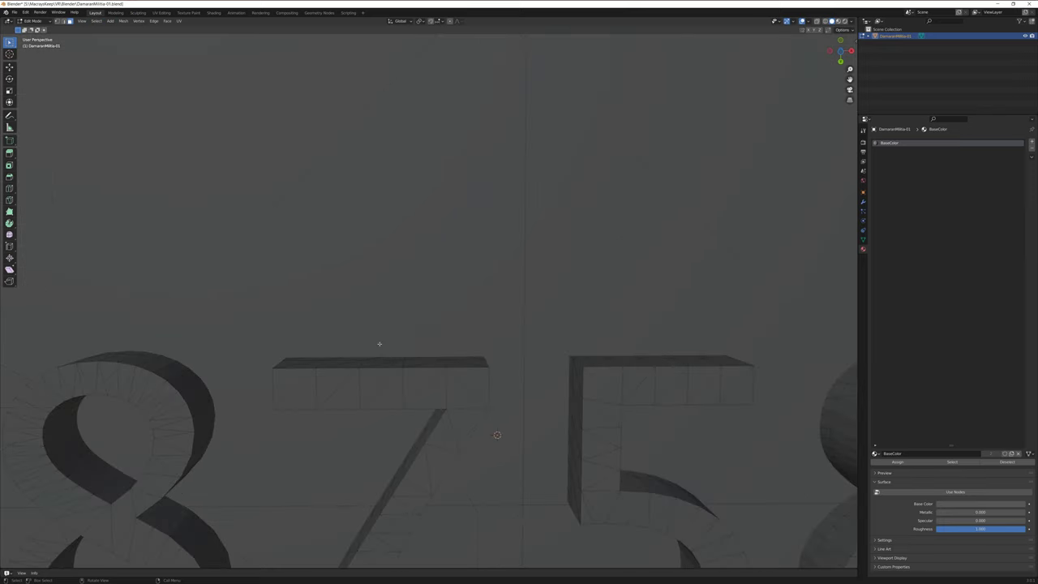
pyautogui.scroll(-3, 378, 343)
pyautogui.moveTo(333, 381); pyautogui.dragTo(336, 389, button='middle')
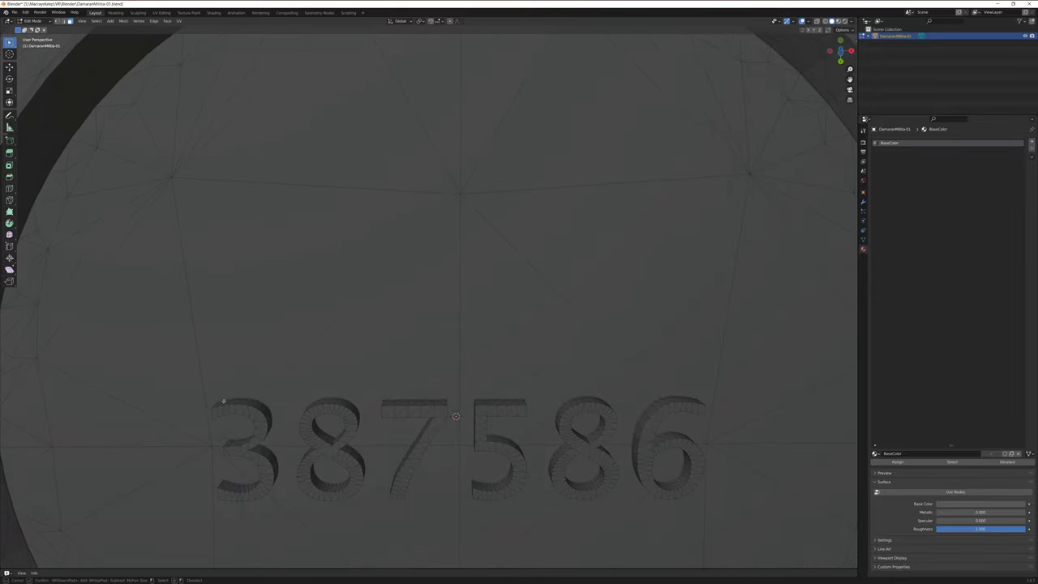
pyautogui.moveTo(218, 411)
pyautogui.mouseDown()
pyautogui.moveTo(253, 407)
pyautogui.moveTo(217, 413)
pyautogui.moveTo(268, 407)
pyautogui.mouseUp()
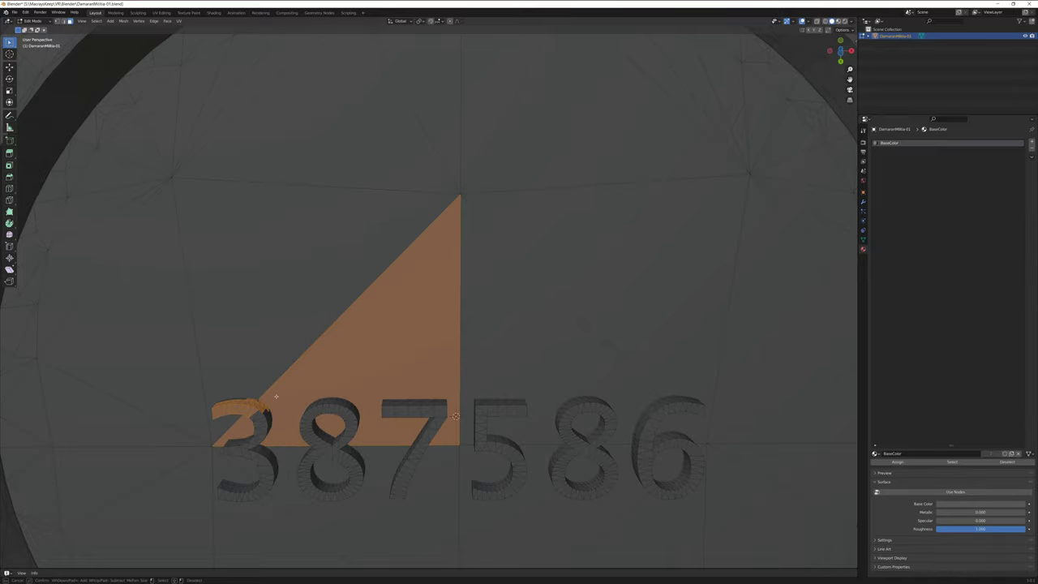
pyautogui.moveTo(276, 396); pyautogui.dragTo(253, 406, button='middle')
pyautogui.moveTo(253, 404); pyautogui.dragTo(243, 412)
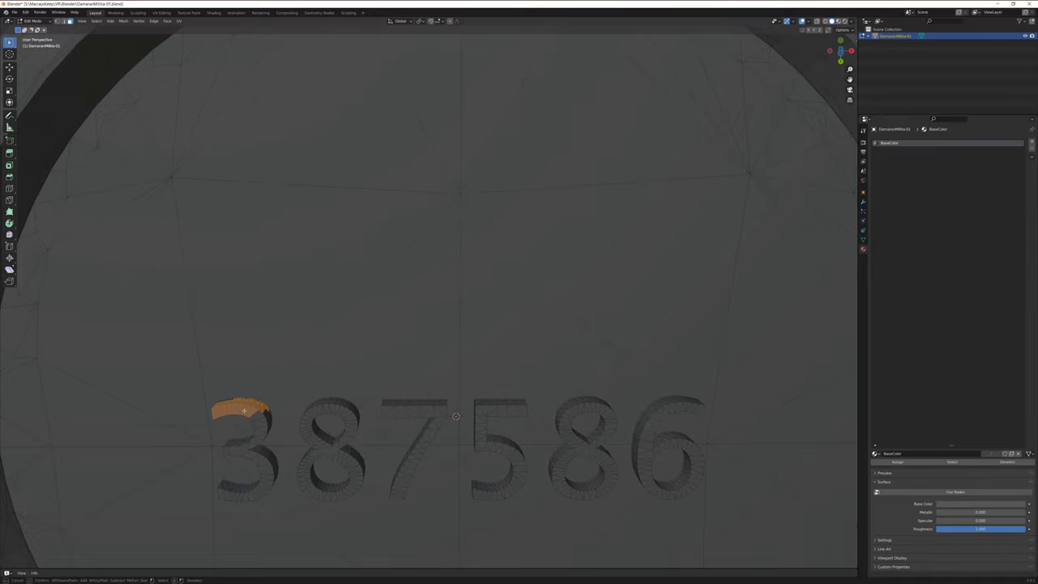
pyautogui.rightClick(245, 409)
# From a higher angle, select the 3's top and curve faces, then frame the whole base underside.
pyautogui.scroll(-3, 249, 417)
pyautogui.scroll(8, 255, 438)
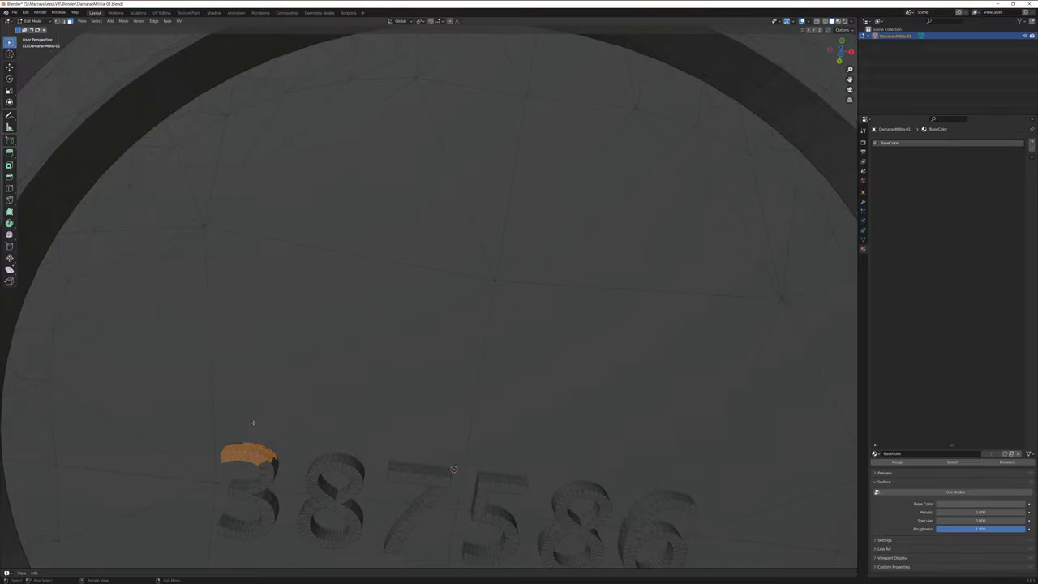
pyautogui.scroll(-5, 278, 413)
pyautogui.moveTo(352, 315); pyautogui.dragTo(308, 300, button='middle')
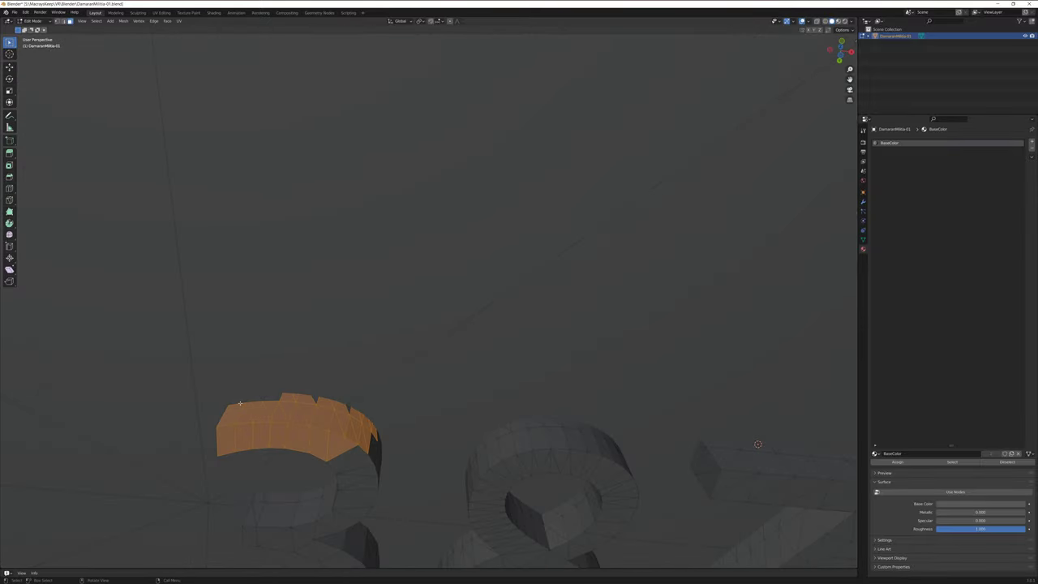
pyautogui.press('c')
pyautogui.moveTo(240, 403); pyautogui.dragTo(275, 402)
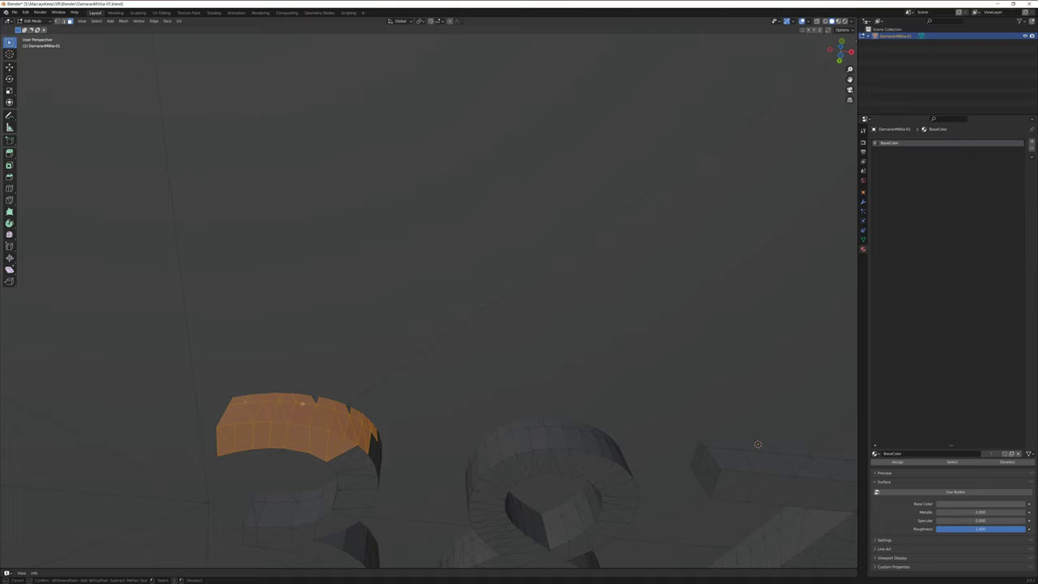
pyautogui.moveTo(352, 438)
pyautogui.mouseDown()
pyautogui.moveTo(357, 501)
pyautogui.moveTo(355, 488)
pyautogui.mouseUp()
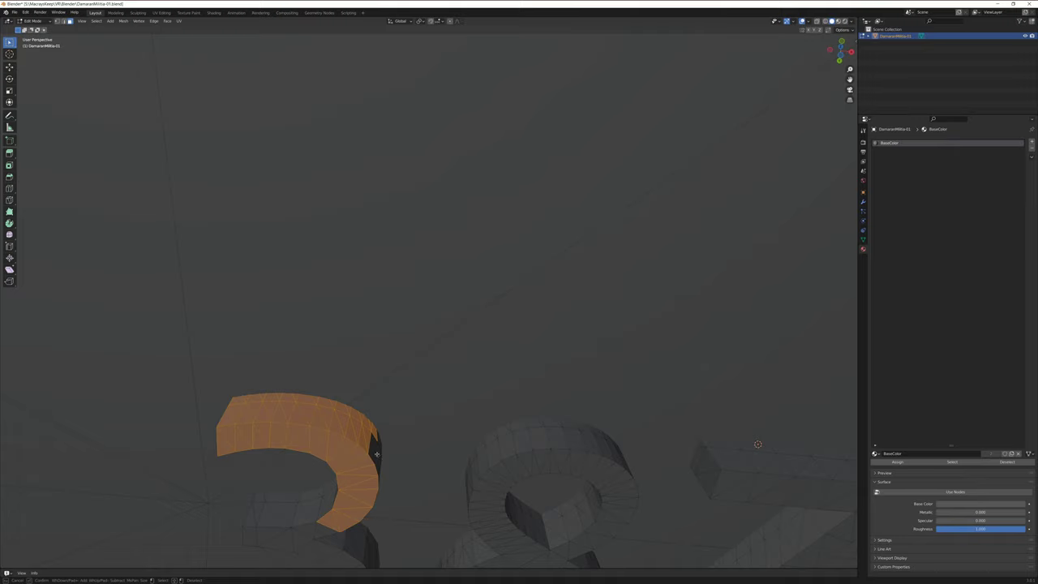
pyautogui.rightClick(377, 452)
pyautogui.press('Home')
pyautogui.moveTo(531, 431); pyautogui.dragTo(504, 408, button='middle')
# Circle-select a patch on the first 8, the second 8 and the 6, excluding the background triangle.
pyautogui.press('c')
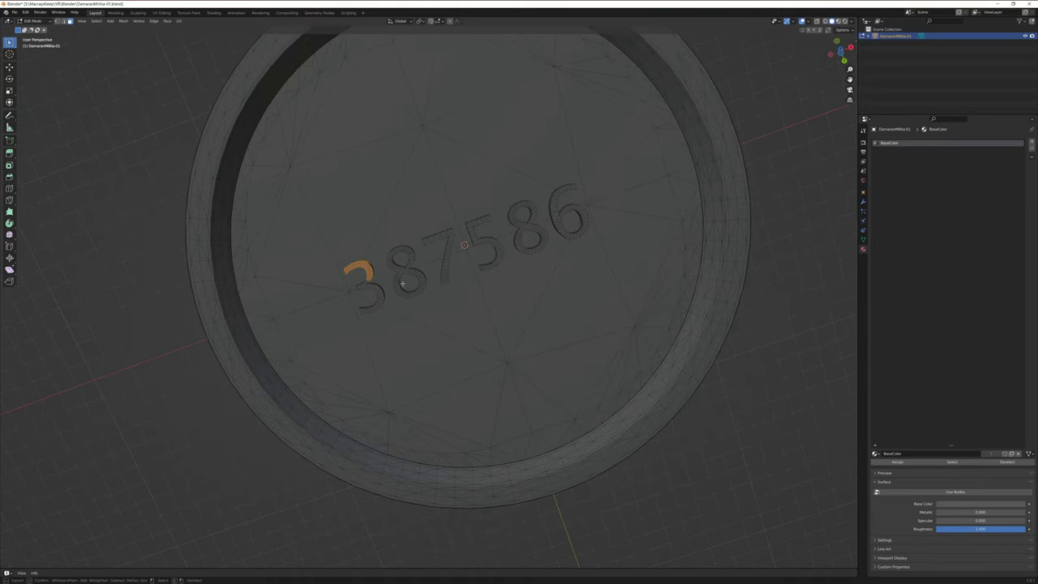
pyautogui.click(406, 271)
pyautogui.click(507, 218)
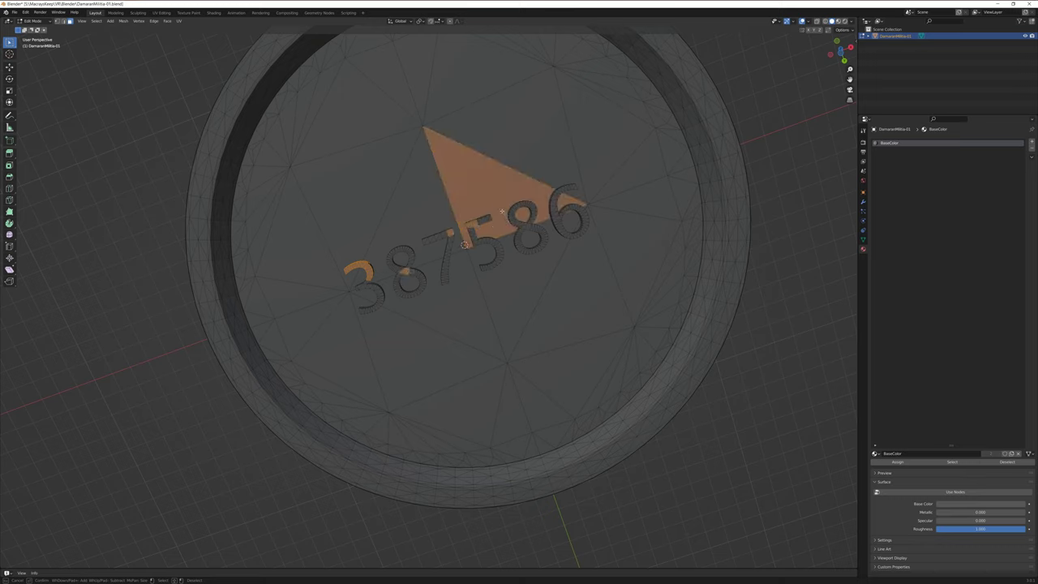
pyautogui.middleClick(502, 212)
pyautogui.click(516, 221)
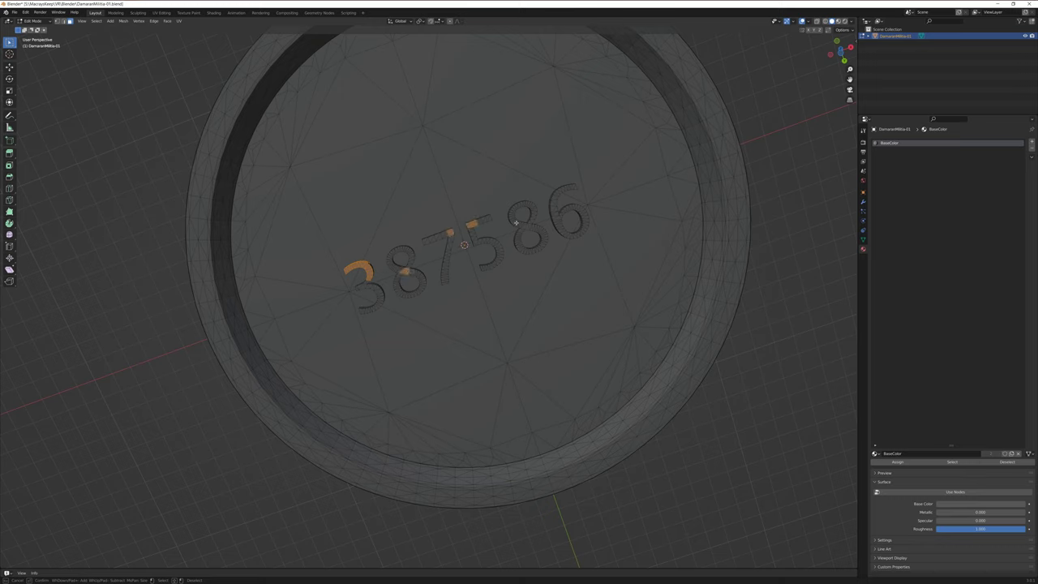
pyautogui.click(557, 220)
pyautogui.press('Escape')
# Extend the selection to all linked faces of 387586 and pick Faces in the Delete menu.
pyautogui.hotkey('ctrl', 'l')
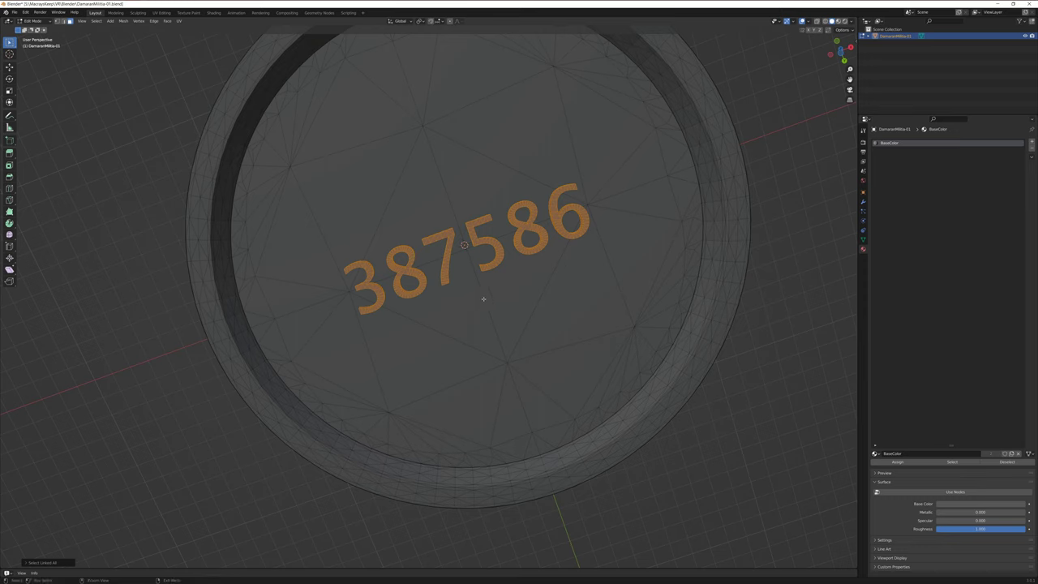
pyautogui.press('x')
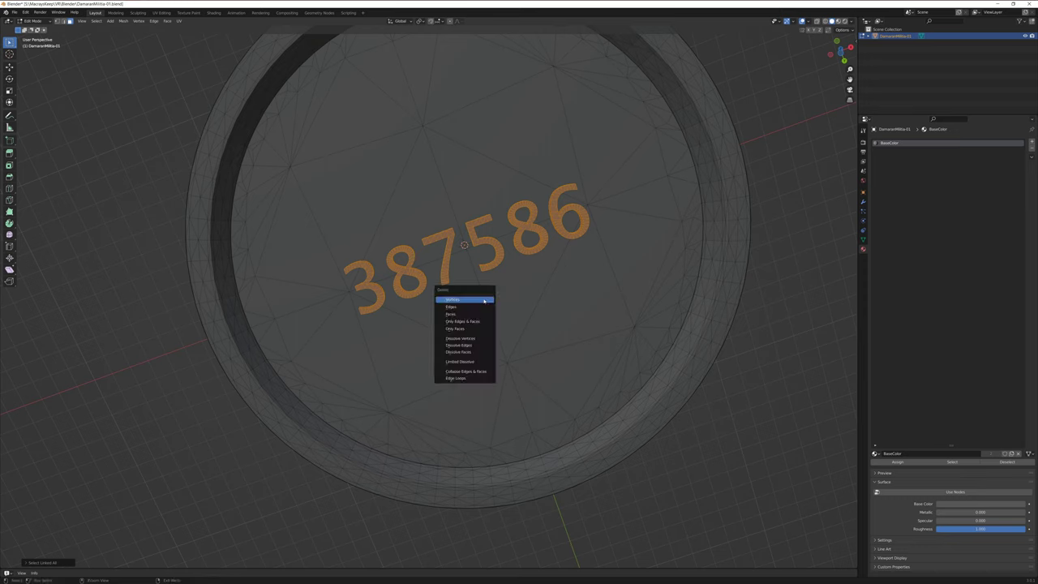
pyautogui.press('Down')
pyautogui.press('Down')
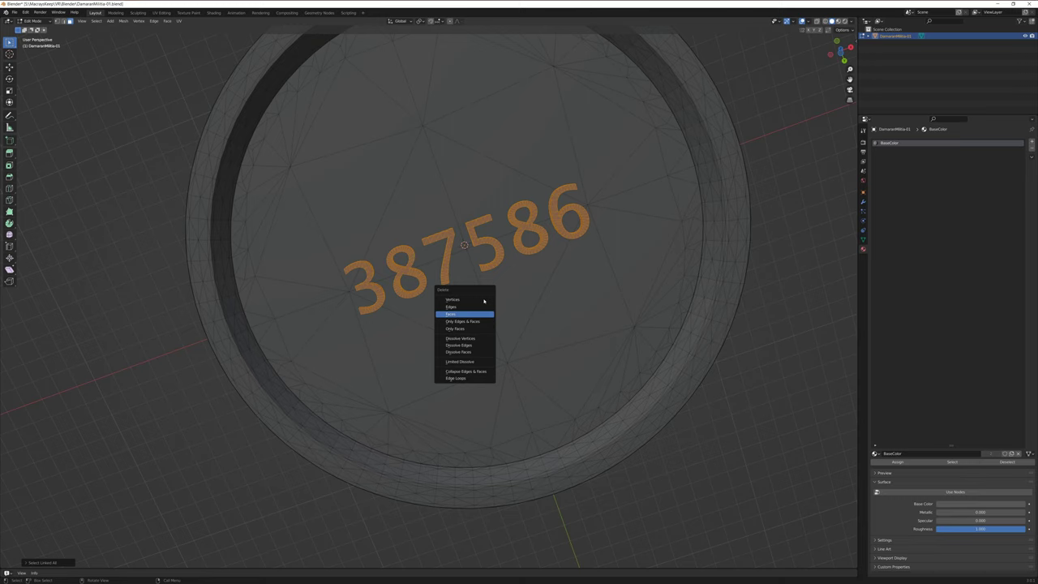
# Remove the selected 387586 digit faces, then zoom out and orbit up toward the knight.
pyautogui.press('Return')
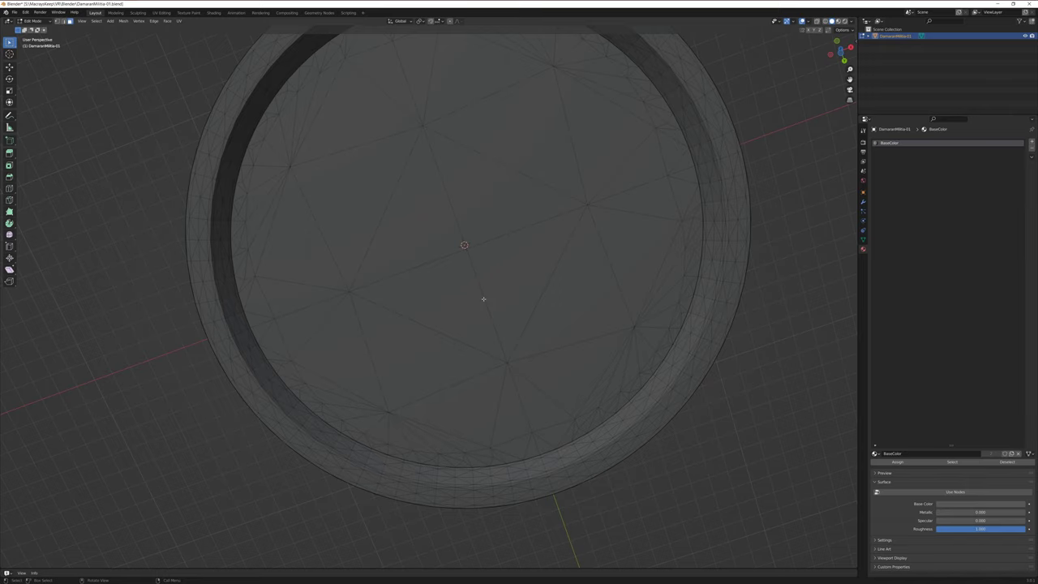
pyautogui.scroll(-3, 496, 265)
pyautogui.moveTo(496, 265); pyautogui.dragTo(484, 372, button='middle')
pyautogui.scroll(-3, 499, 338)
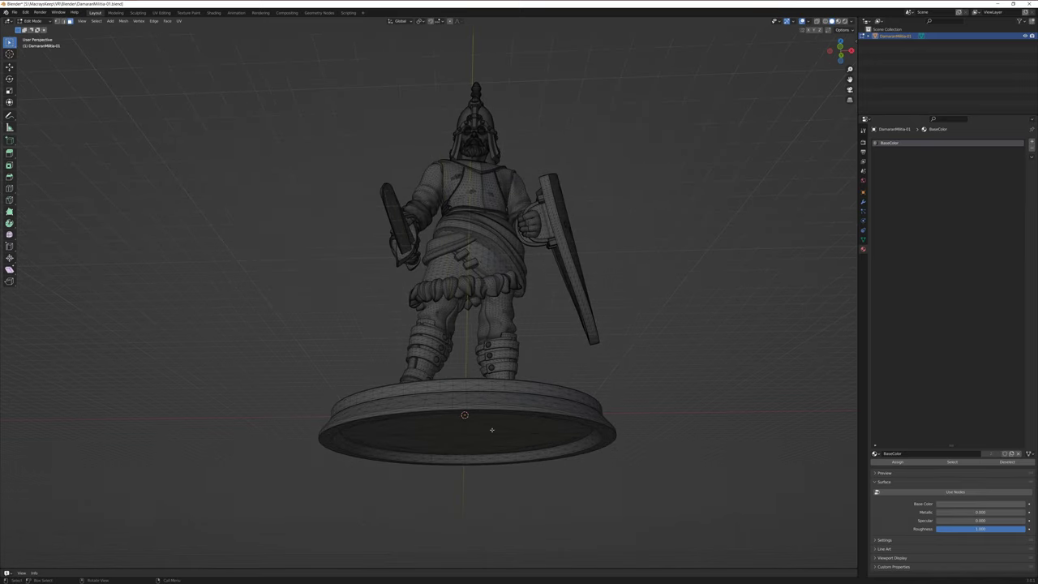
pyautogui.moveTo(495, 430); pyautogui.dragTo(451, 436, button='middle')
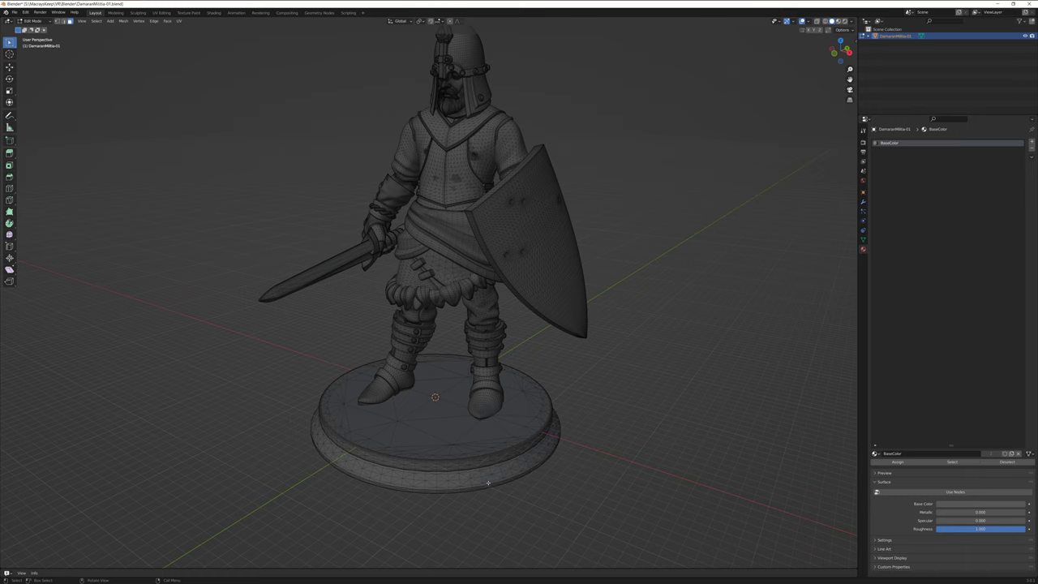
pyautogui.press('c')
# Select a face on the base top and grow it to the whole top disc with Ctrl+L.
pyautogui.click(430, 440)
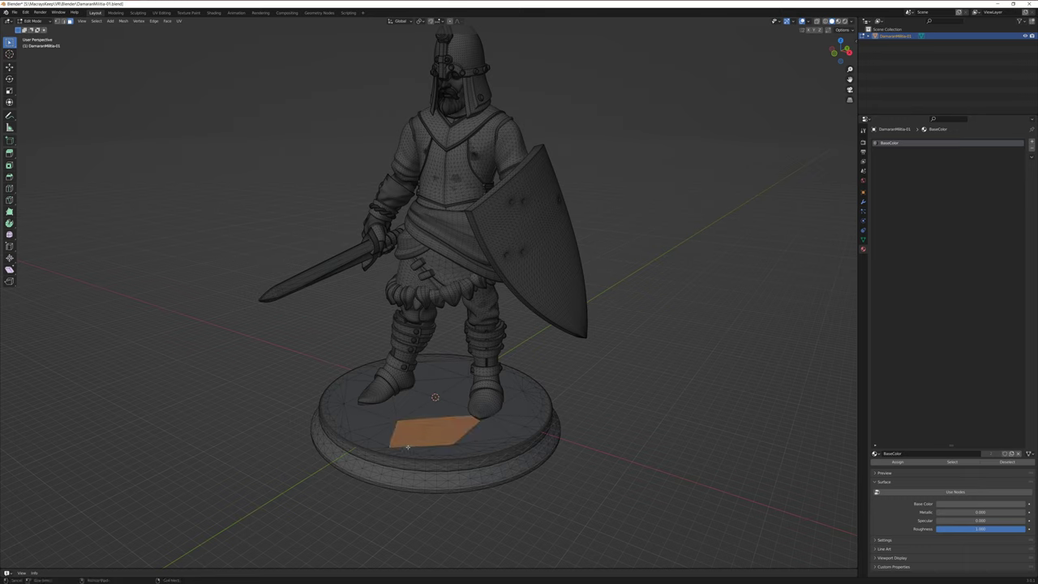
pyautogui.hotkey('ctrl', 'l')
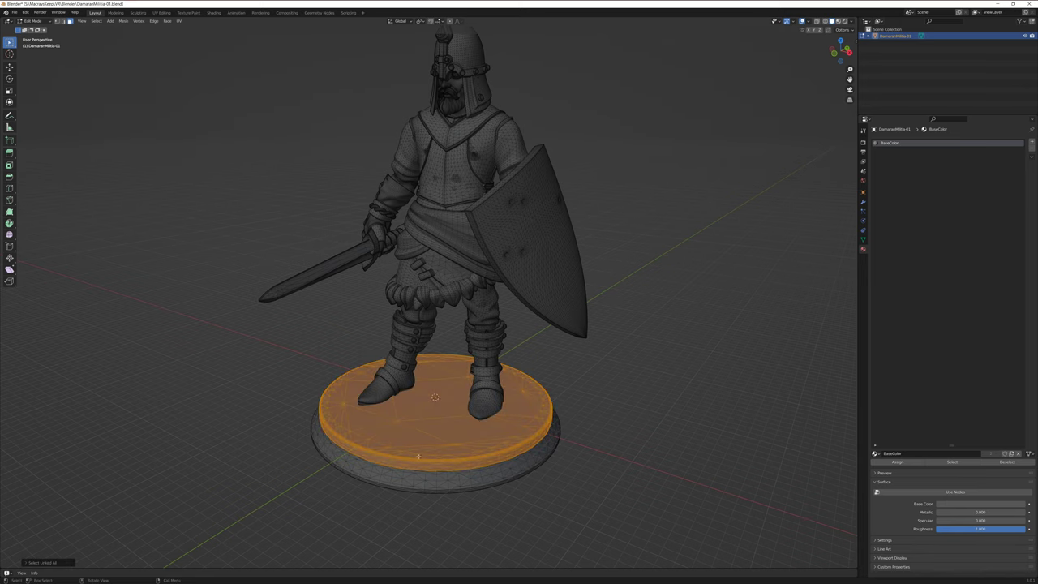
pyautogui.moveTo(419, 456); pyautogui.dragTo(407, 504, button='middle')
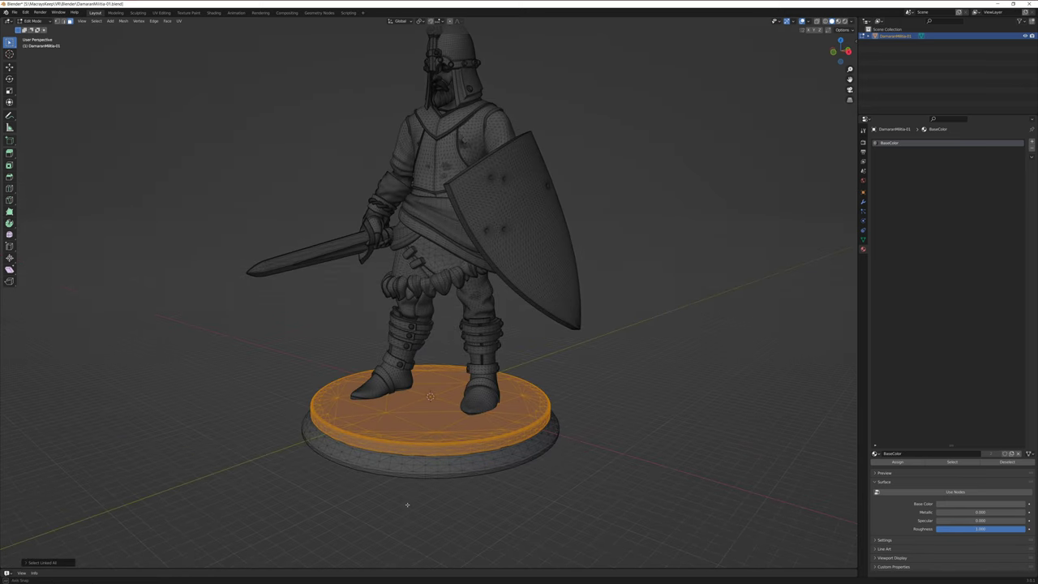
# Add a lower-rim face and use Ctrl+L to select the entire base mesh.
pyautogui.press('c')
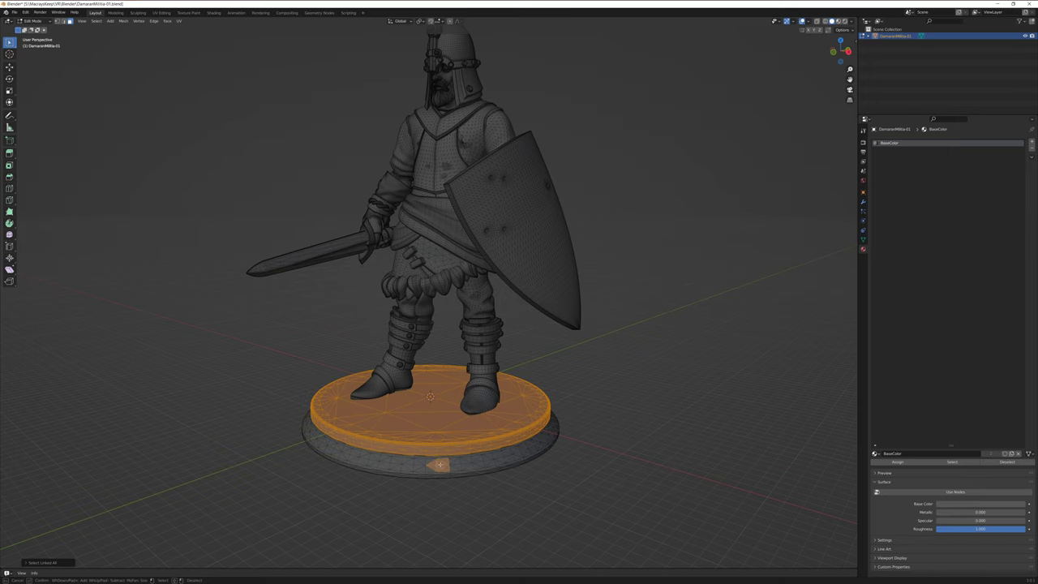
pyautogui.press('Escape')
pyautogui.press('ctrl')
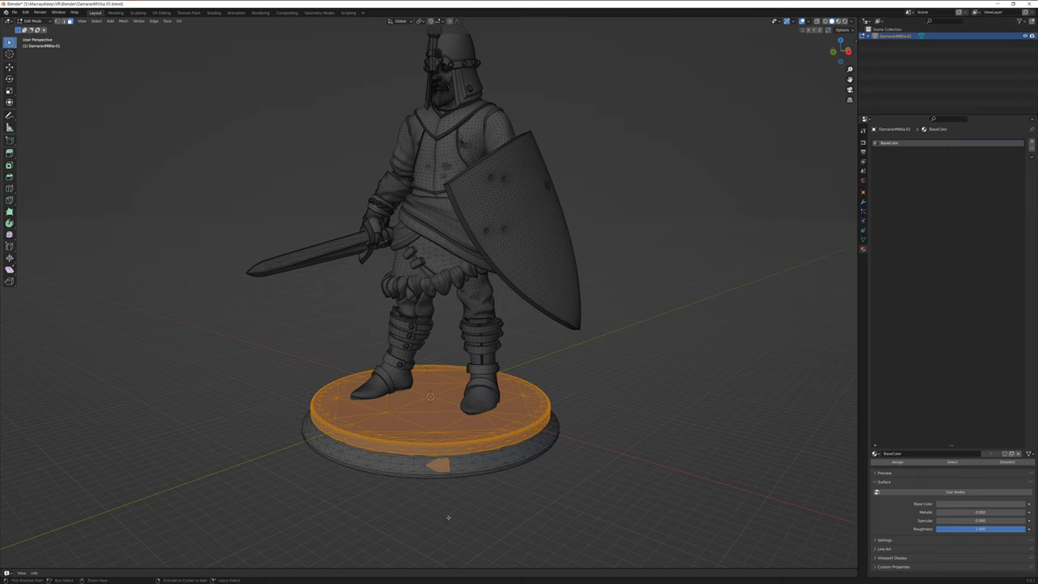
pyautogui.hotkey('ctrl', 'l')
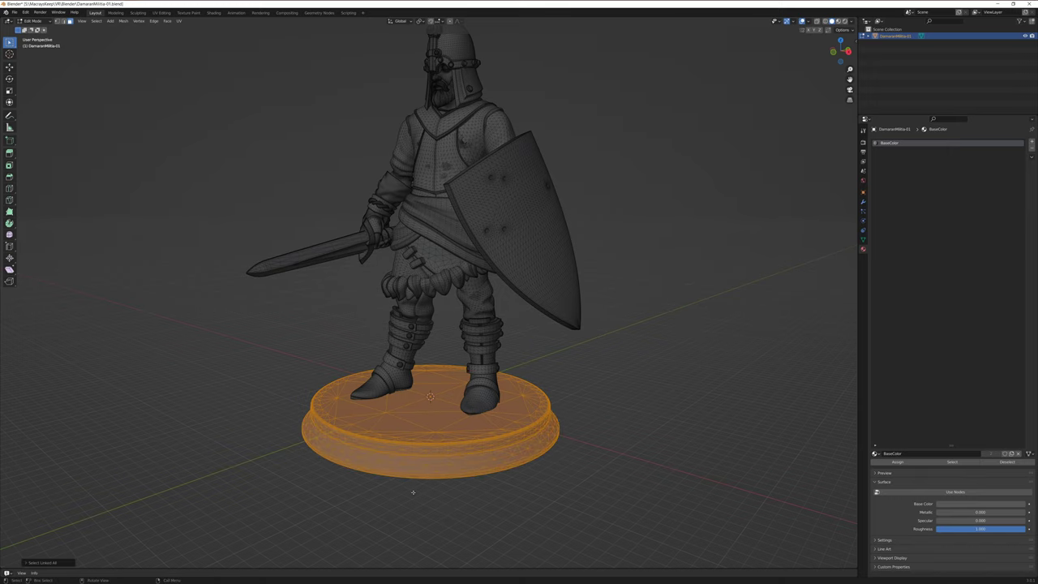
pyautogui.moveTo(413, 492)
pyautogui.mouseDown(button='middle')
pyautogui.moveTo(424, 462)
pyautogui.moveTo(460, 428)
pyautogui.moveTo(434, 447)
pyautogui.moveTo(422, 486)
pyautogui.moveTo(433, 488)
pyautogui.mouseUp(button='middle')
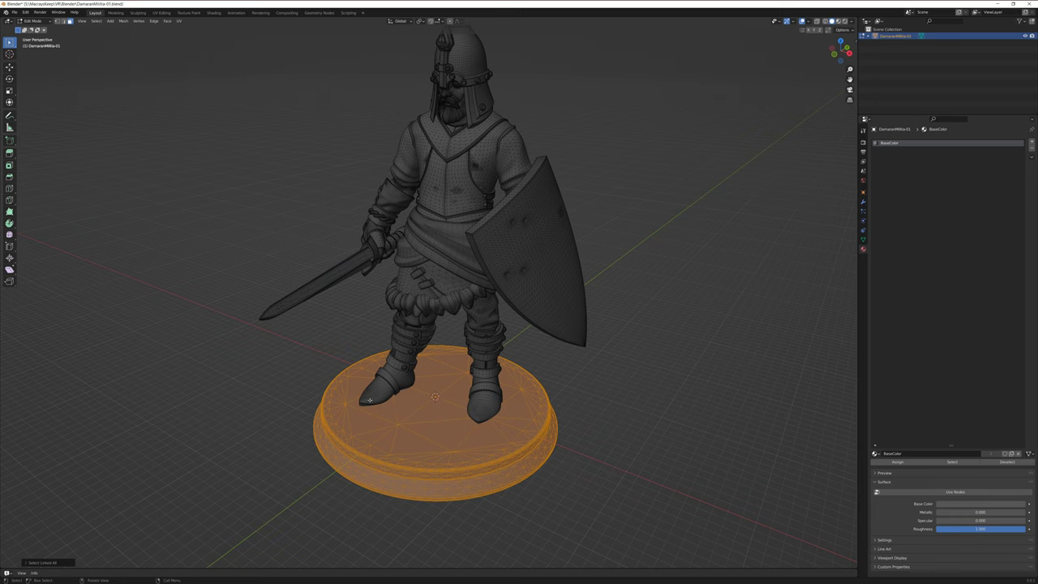
# Zoom and orbit to check the selected base beneath the knight's boots.
pyautogui.scroll(5, 369, 399)
pyautogui.scroll(-2, 373, 528)
pyautogui.scroll(8, 438, 519)
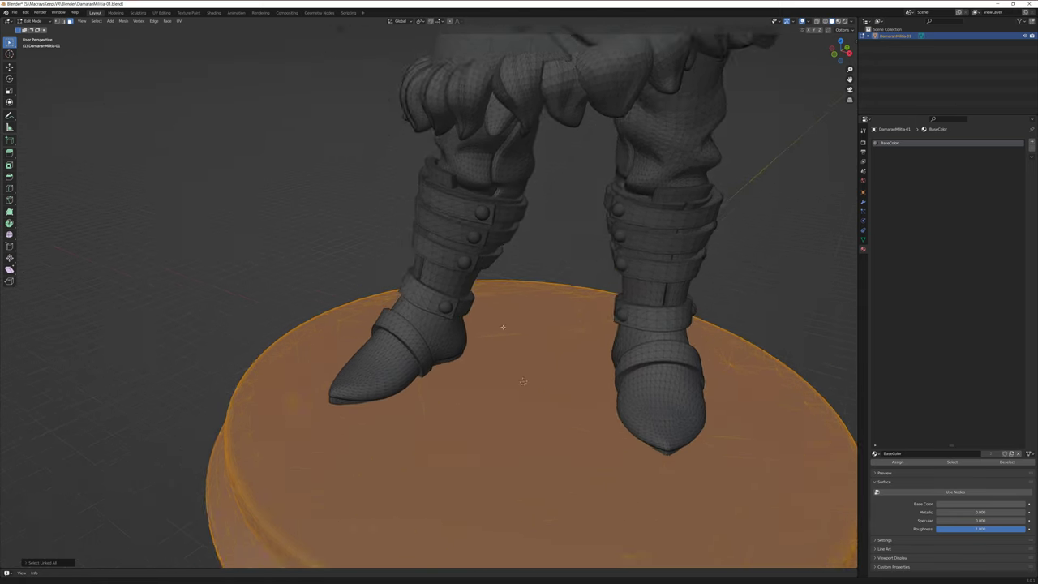
pyautogui.scroll(5, 510, 306)
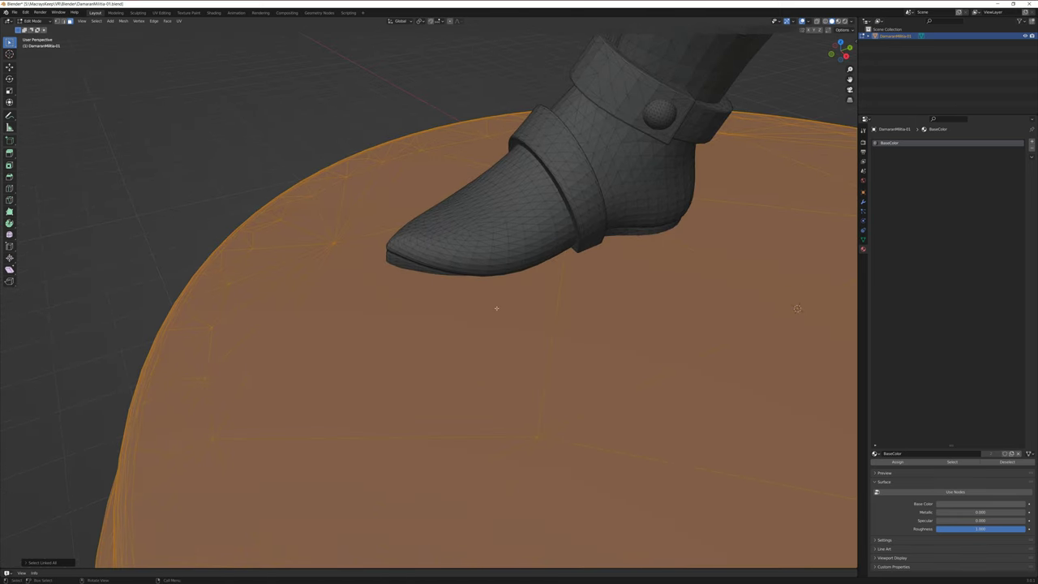
pyautogui.scroll(6, 514, 304)
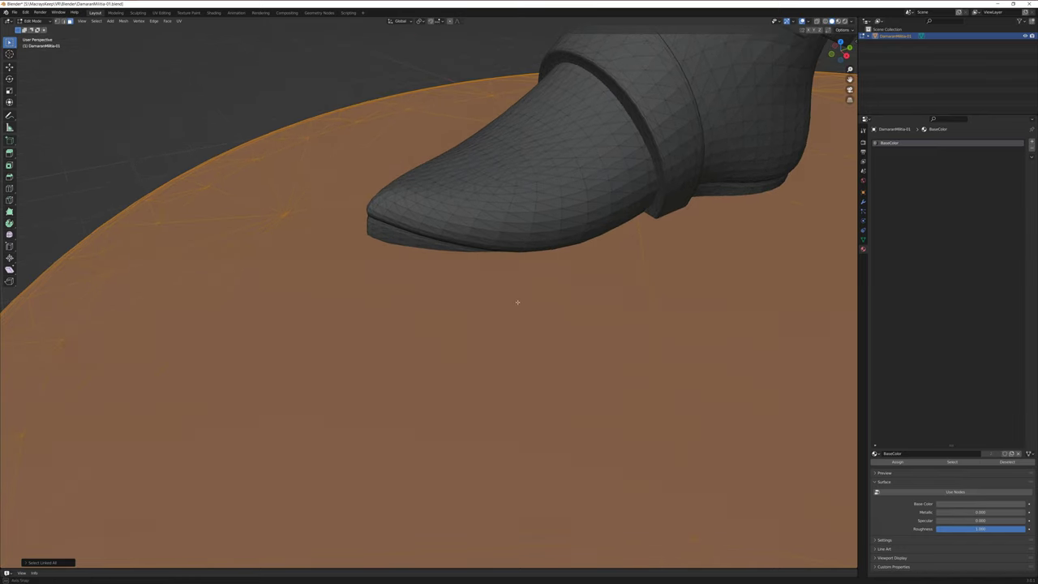
pyautogui.moveTo(497, 304); pyautogui.dragTo(339, 348, button='middle')
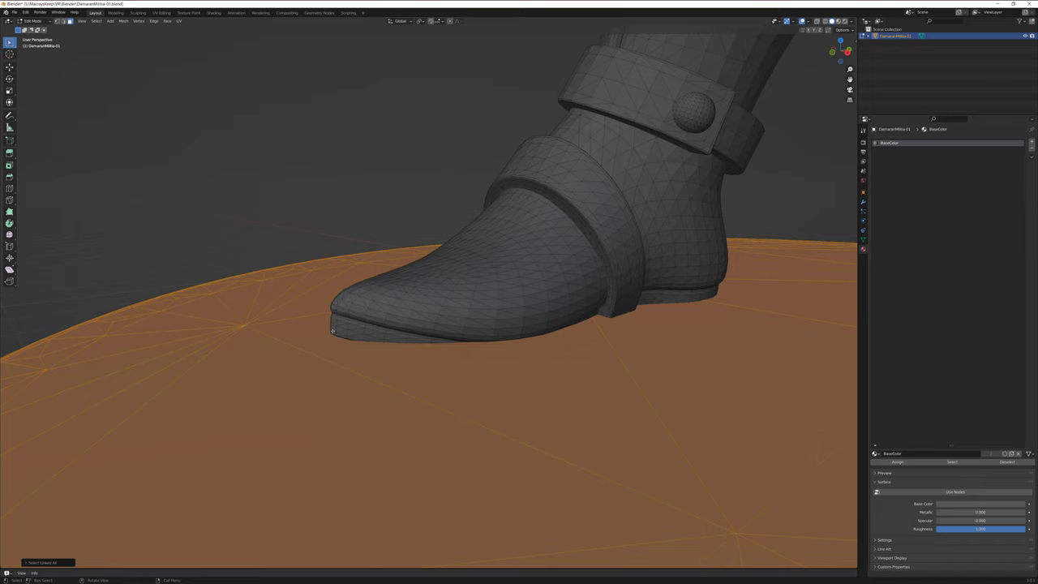
pyautogui.scroll(-10, 651, 328)
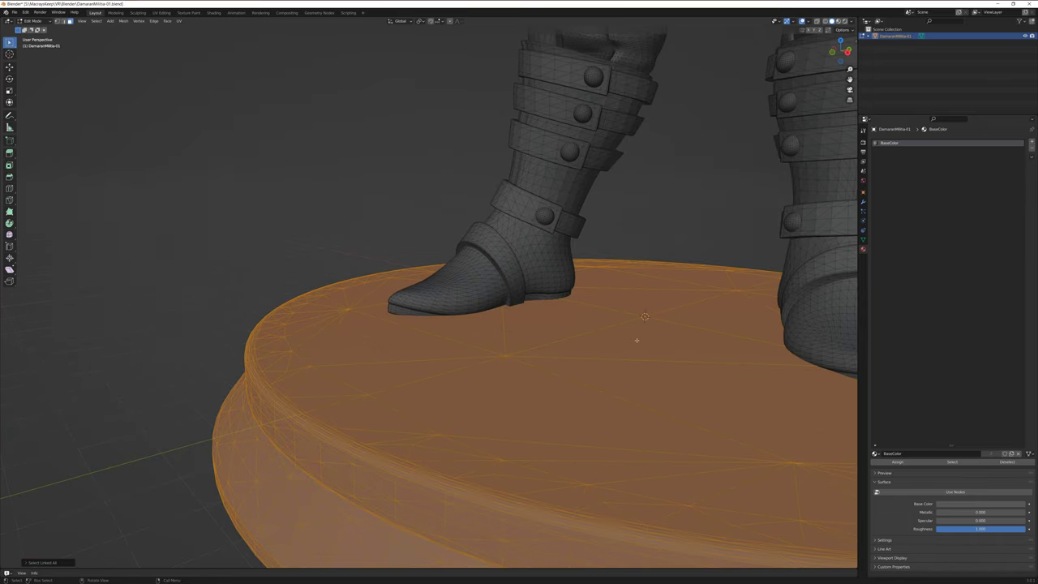
pyautogui.scroll(-1, 572, 363)
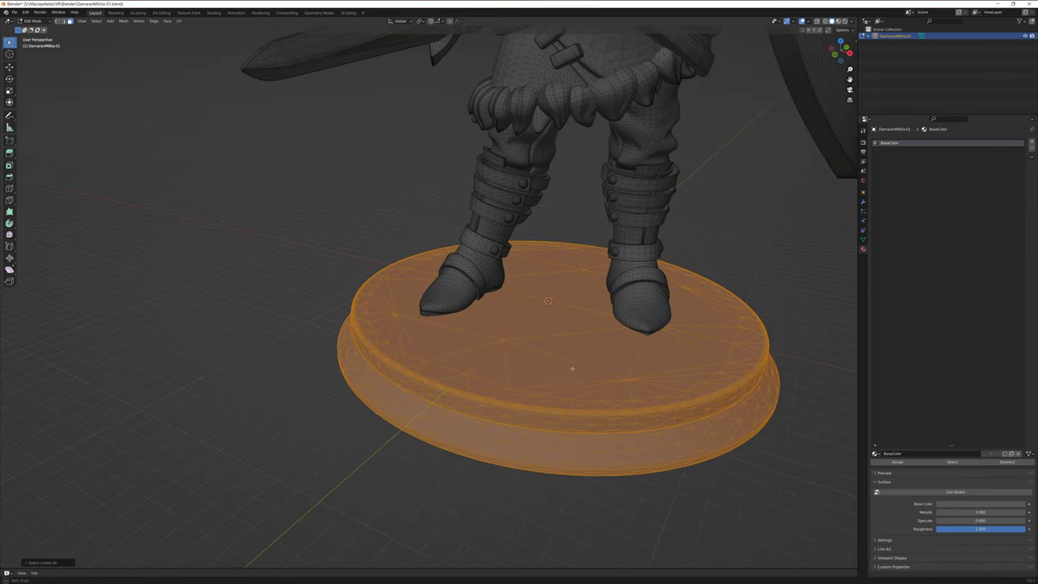
pyautogui.moveTo(570, 364); pyautogui.dragTo(461, 379, button='middle')
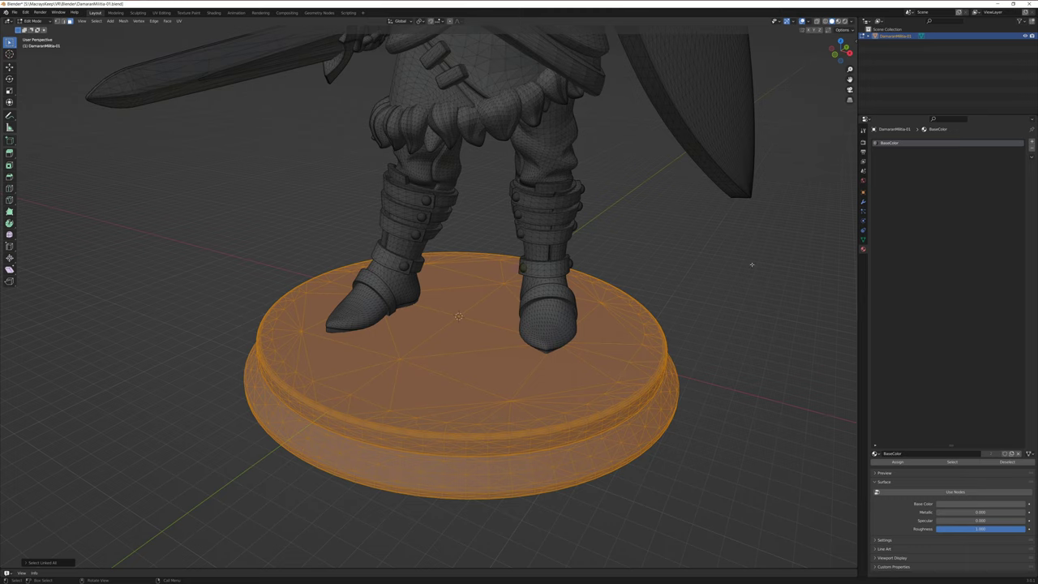
# Add a second material slot with a new material named Stage, with Use Nodes turned off.
pyautogui.click(1032, 142)
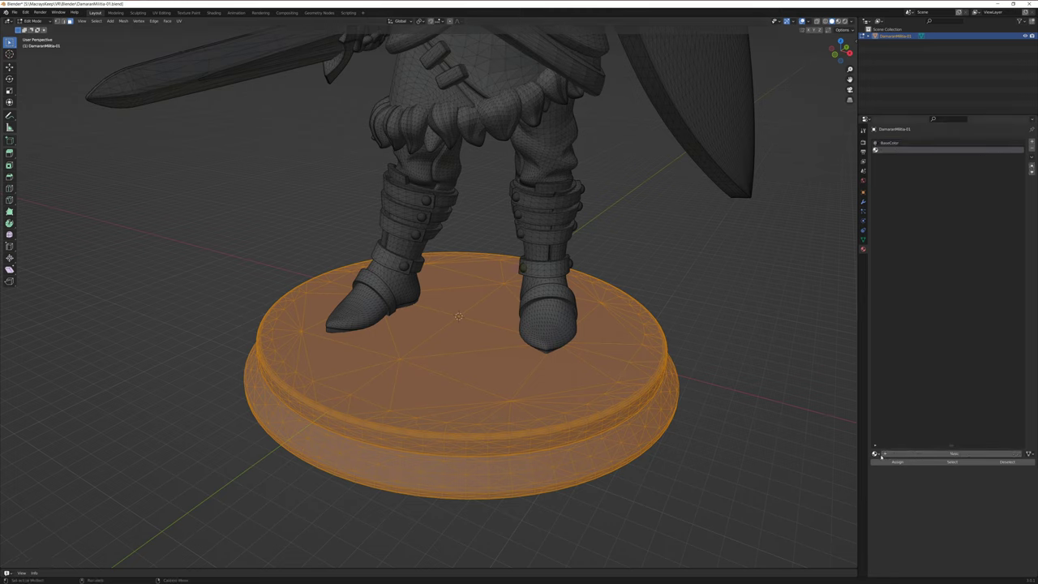
pyautogui.click(876, 453)
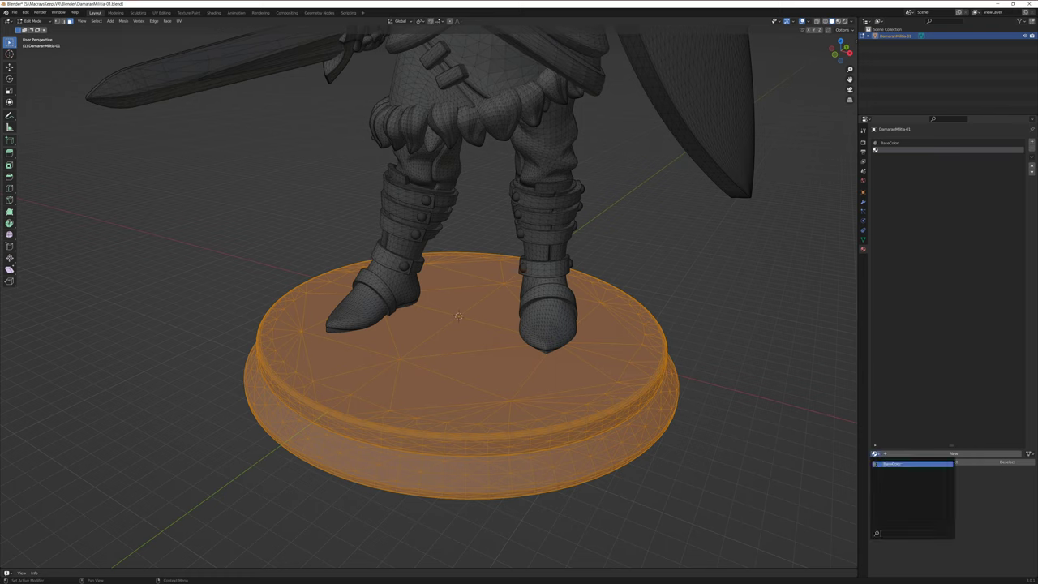
pyautogui.press('Escape')
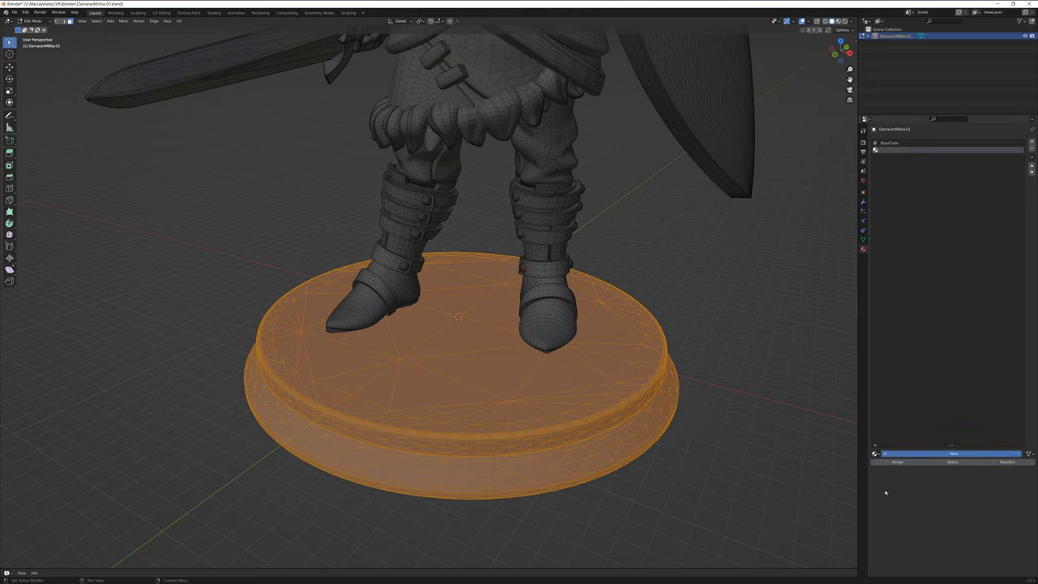
pyautogui.click(888, 454)
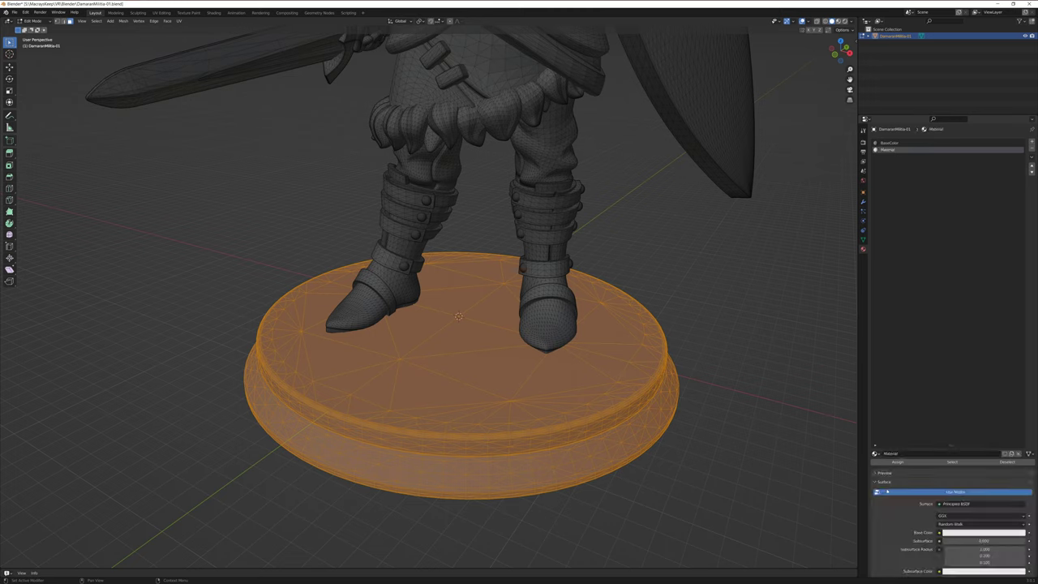
pyautogui.click(906, 455)
pyautogui.write('Base')
pyautogui.press('Return')
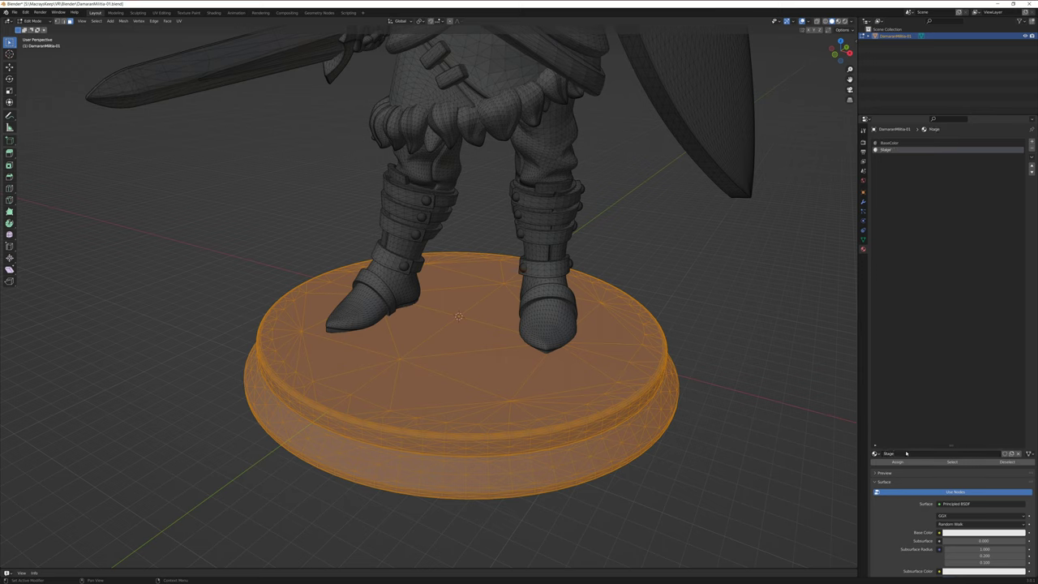
pyautogui.click(955, 492)
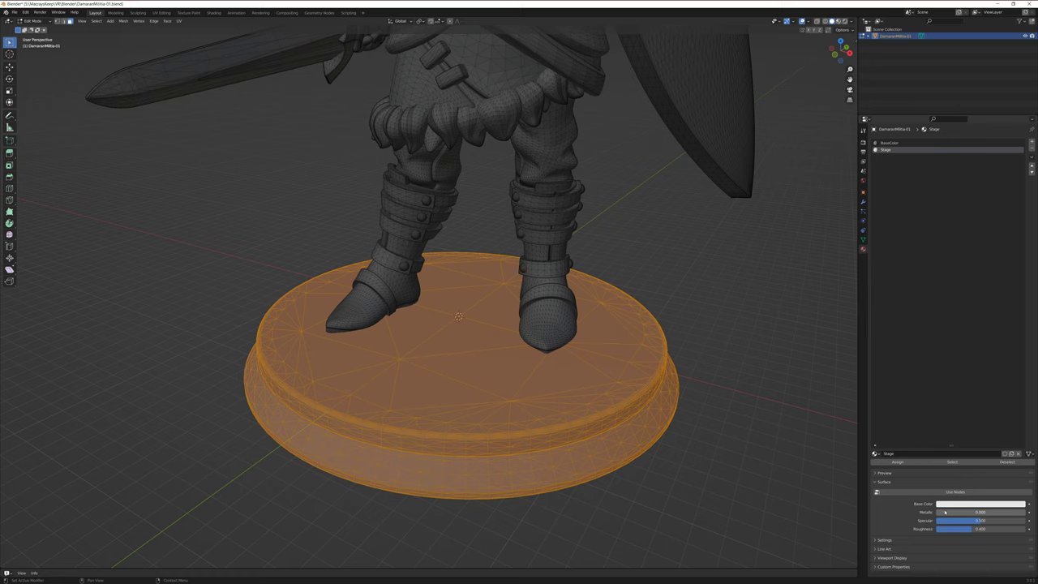
# Set Stage's specular to 0 and base colour to black, then assign it to the stand faces.
pyautogui.moveTo(978, 521); pyautogui.dragTo(1027, 529)
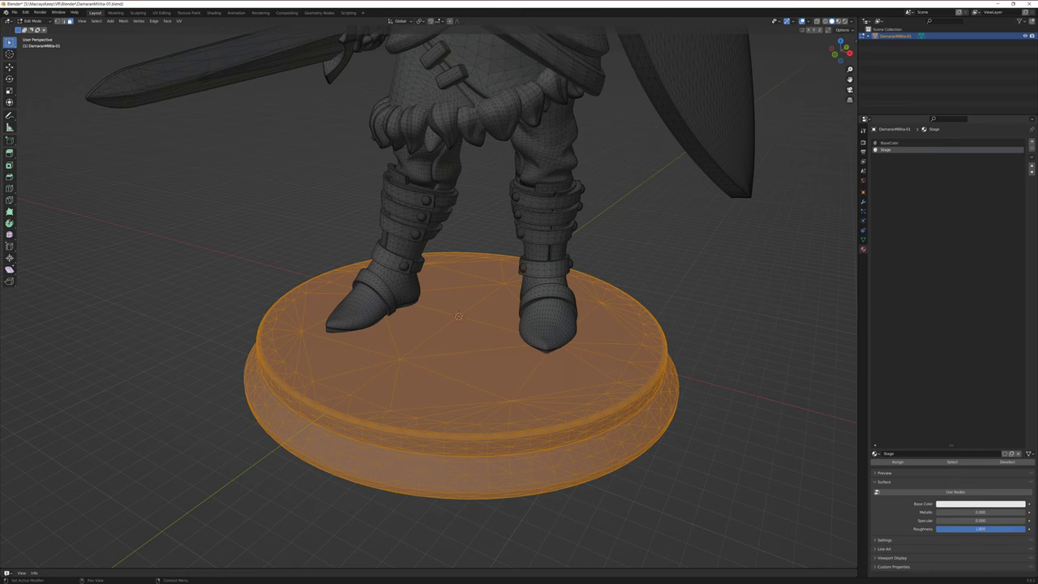
pyautogui.click(976, 504)
pyautogui.click(962, 505)
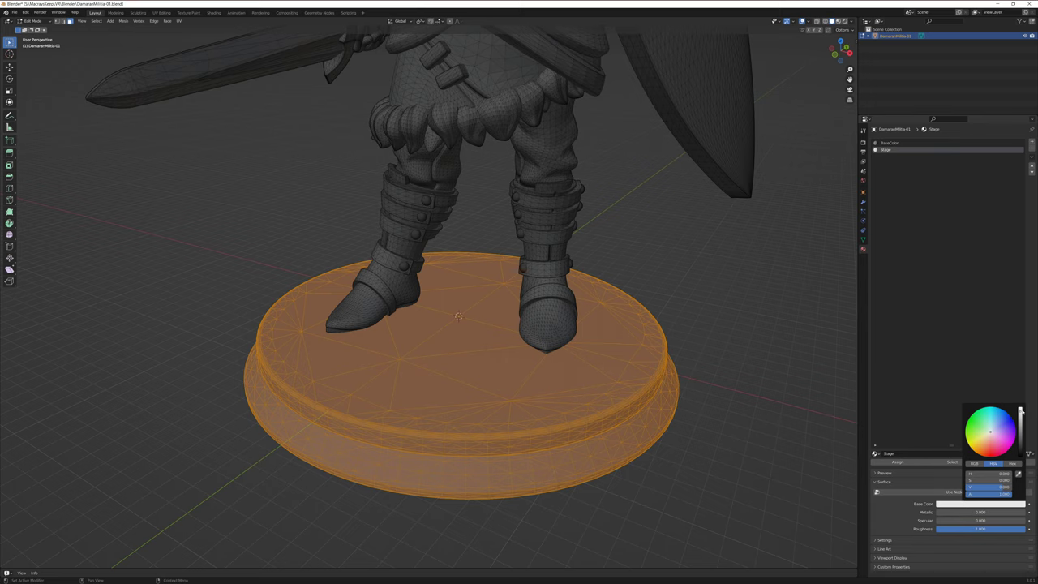
pyautogui.moveTo(1021, 412); pyautogui.dragTo(1020, 448)
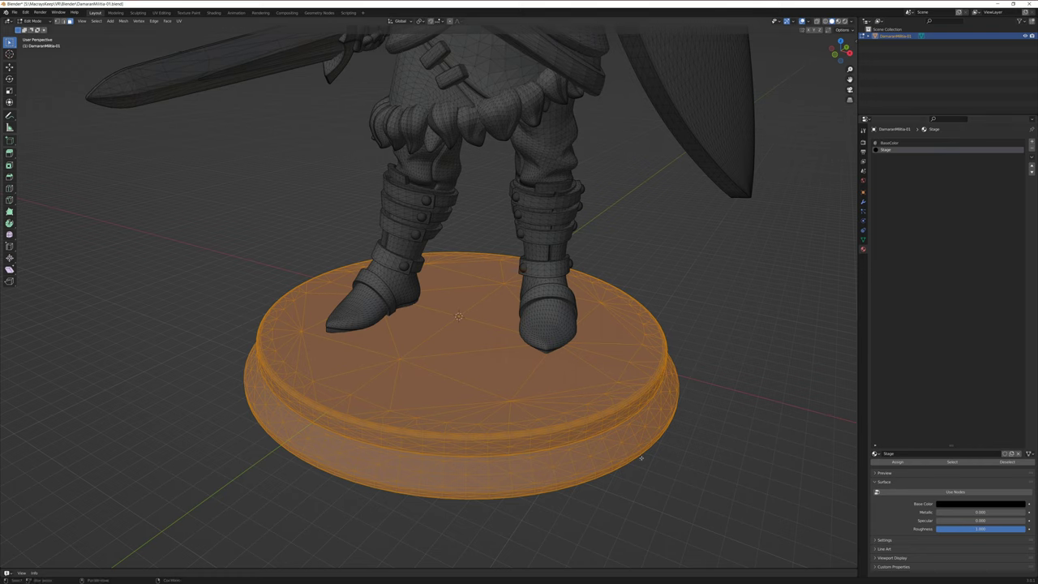
pyautogui.click(892, 461)
pyautogui.click(898, 461)
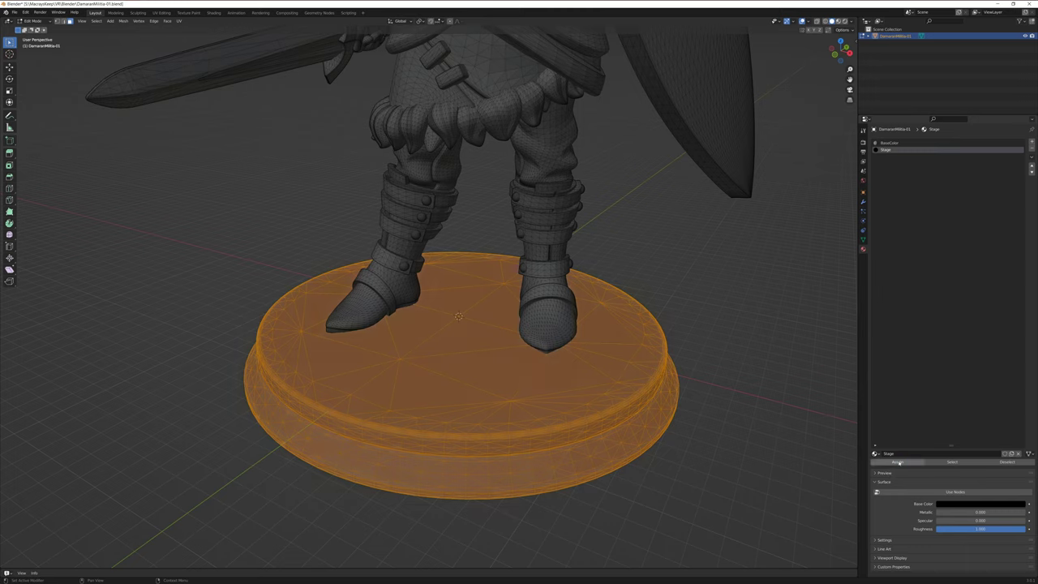
# Reselect the Stage faces to verify they cover the whole pedestal, then deselect them.
pyautogui.click(999, 462)
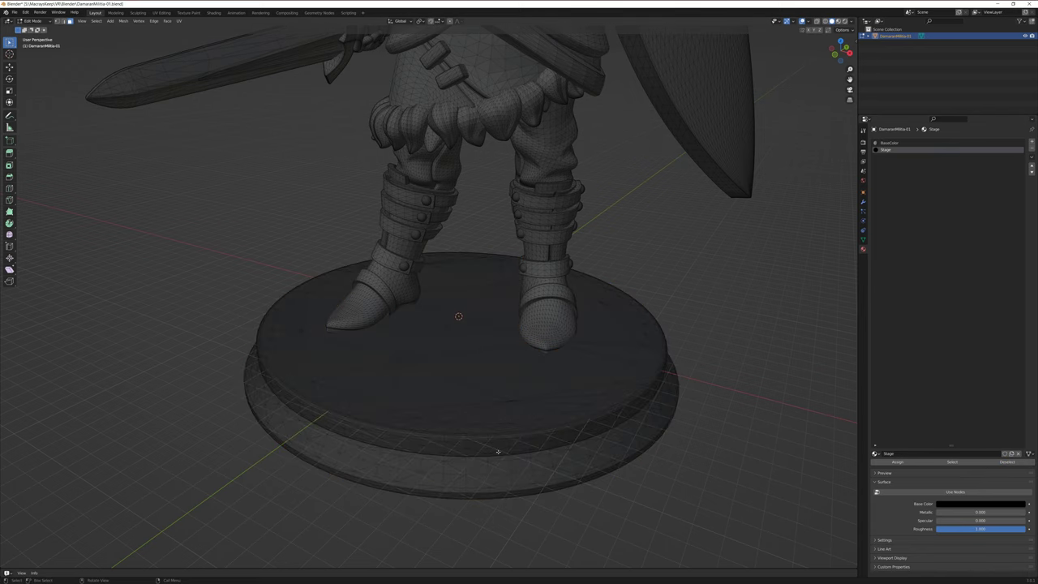
pyautogui.moveTo(536, 518); pyautogui.dragTo(451, 399, button='middle')
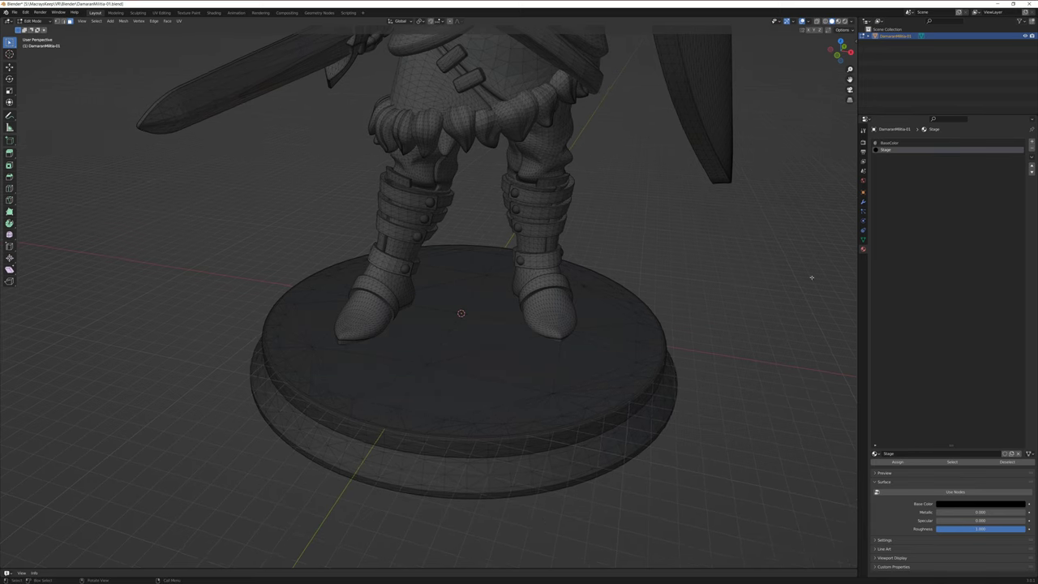
pyautogui.click(952, 461)
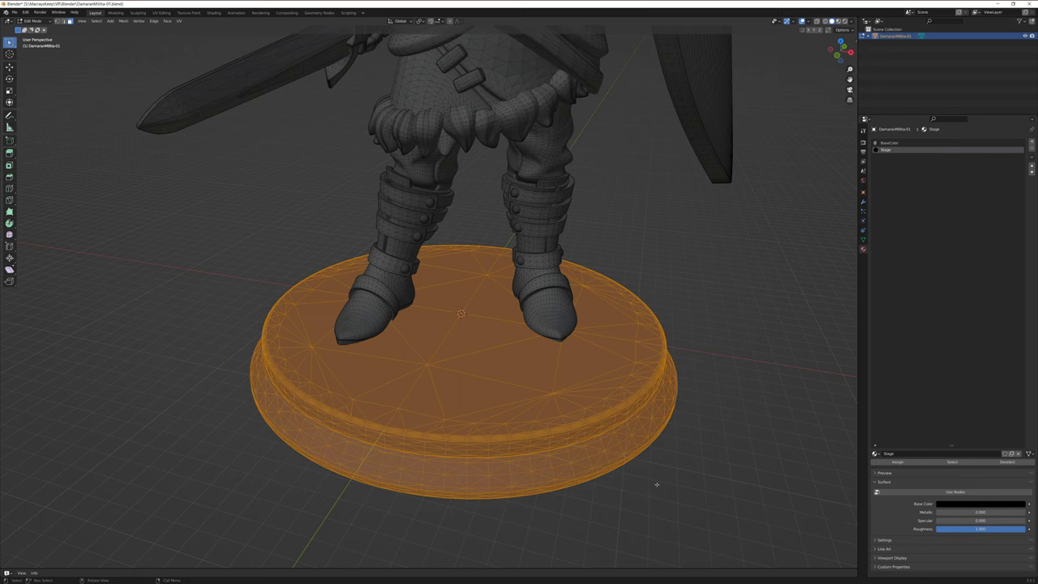
pyautogui.moveTo(657, 484)
pyautogui.mouseDown(button='middle')
pyautogui.moveTo(603, 463)
pyautogui.moveTo(688, 460)
pyautogui.moveTo(640, 478)
pyautogui.mouseUp(button='middle')
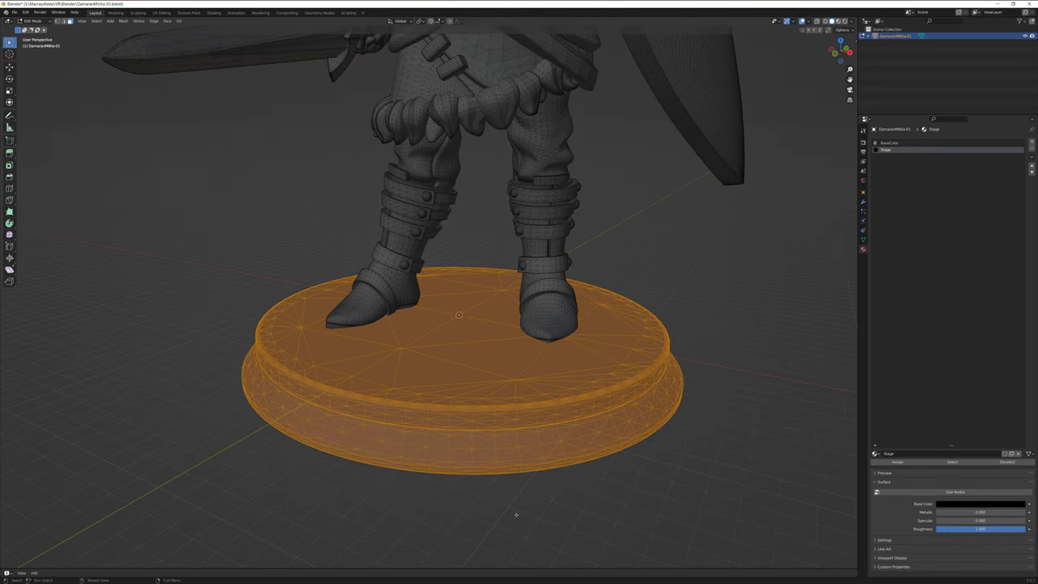
pyautogui.scroll(-2, 515, 503)
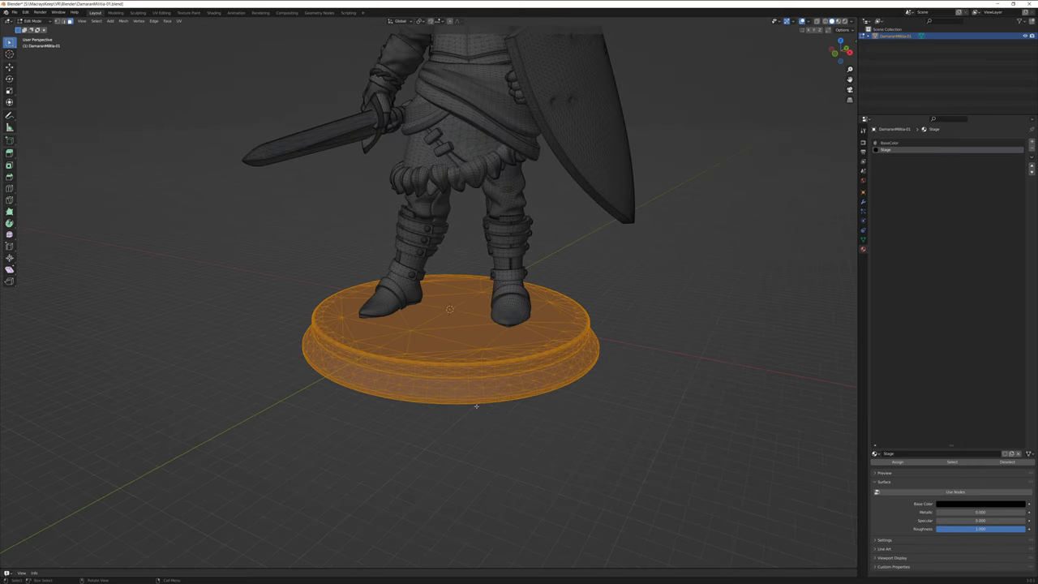
pyautogui.moveTo(476, 406); pyautogui.dragTo(464, 420, button='middle')
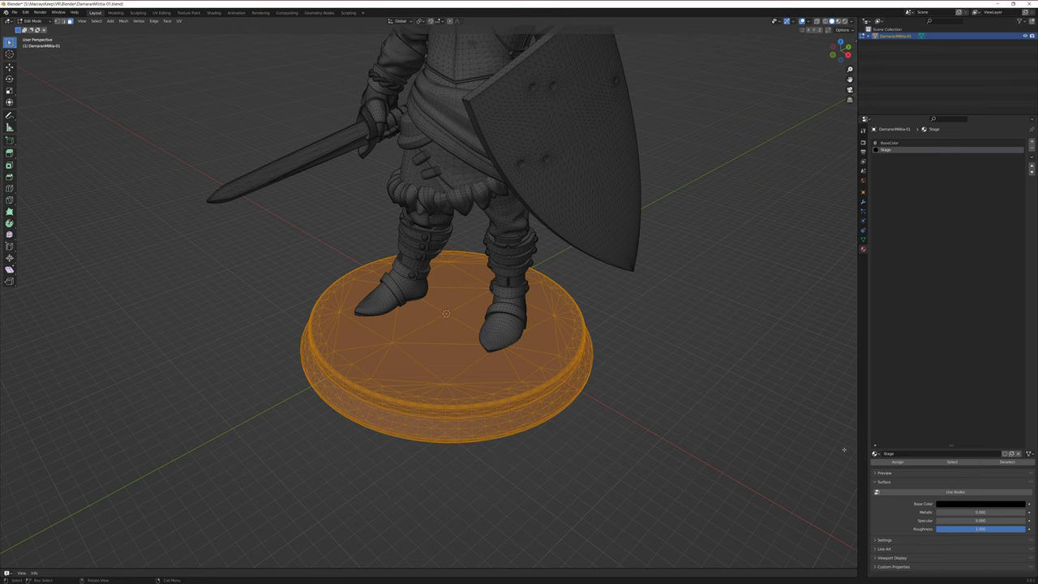
pyautogui.click(1006, 461)
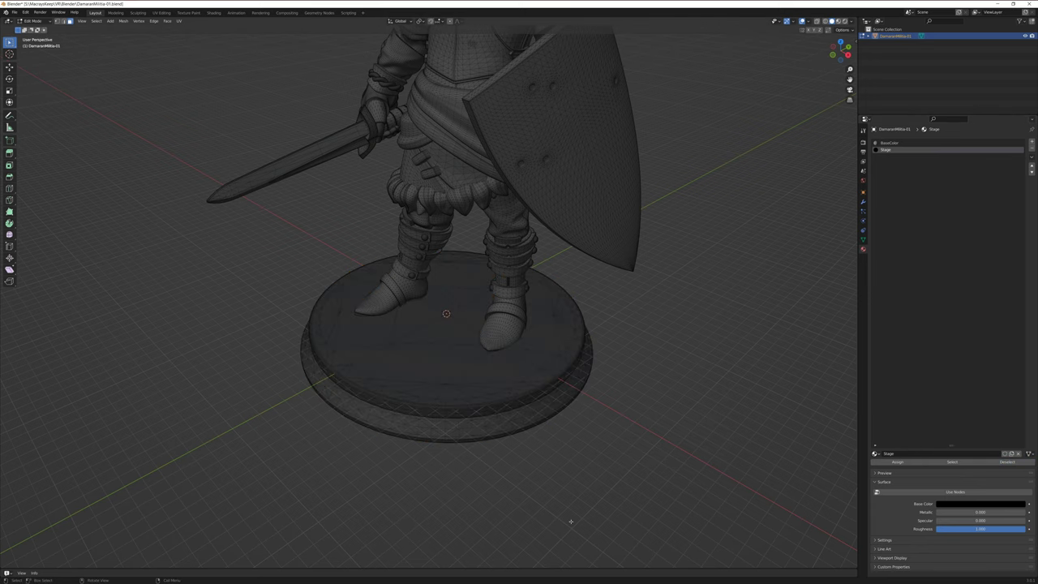
pyautogui.moveTo(570, 522); pyautogui.dragTo(592, 500, button='middle')
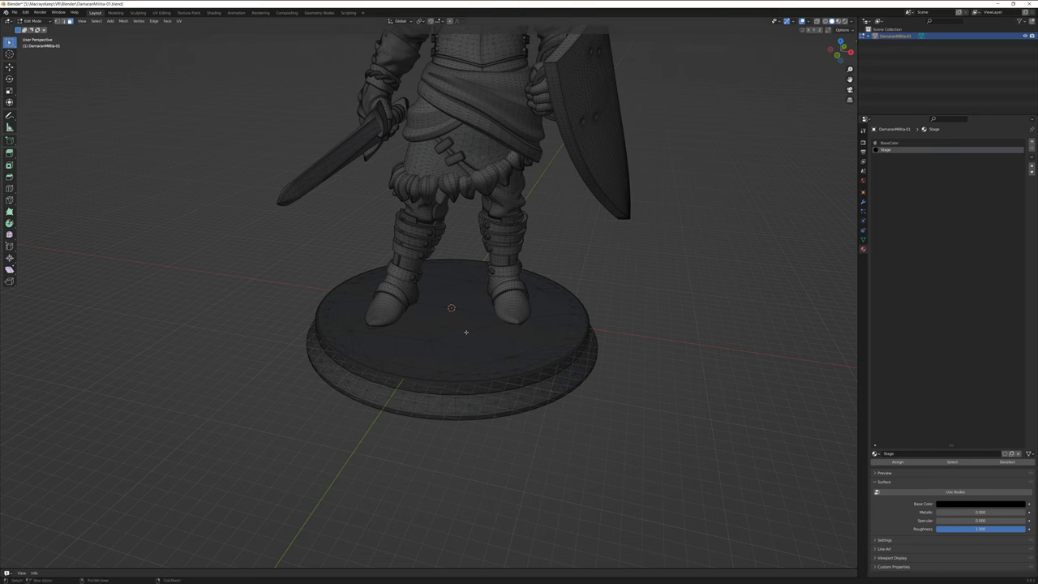
# Circle-select both boot tips and grow the selection to the linked boot meshes with Ctrl+L.
pyautogui.press('c')
pyautogui.click(381, 308)
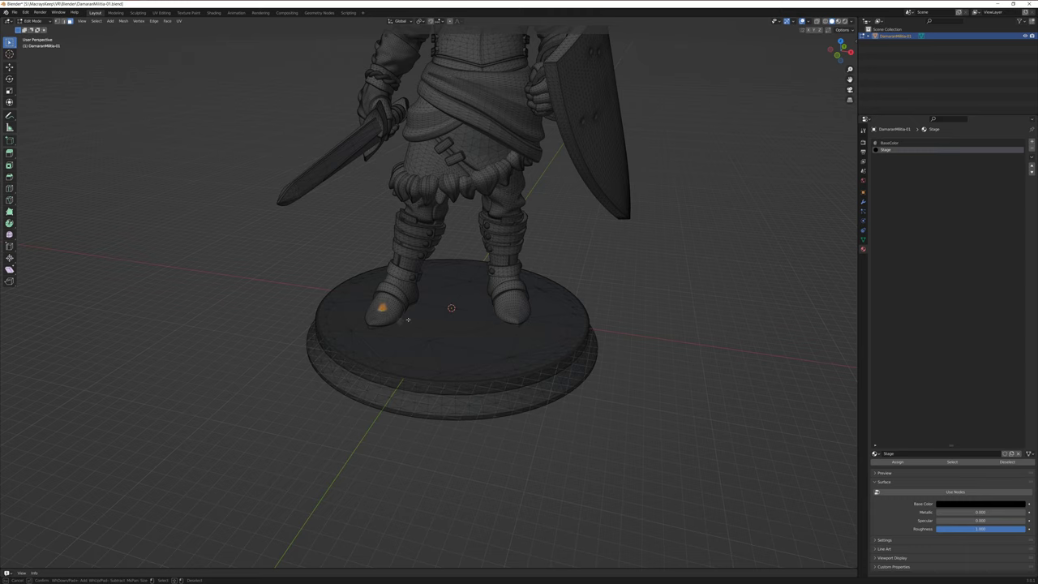
pyautogui.keyDown('shift'); pyautogui.click(514, 306); pyautogui.keyUp('shift')
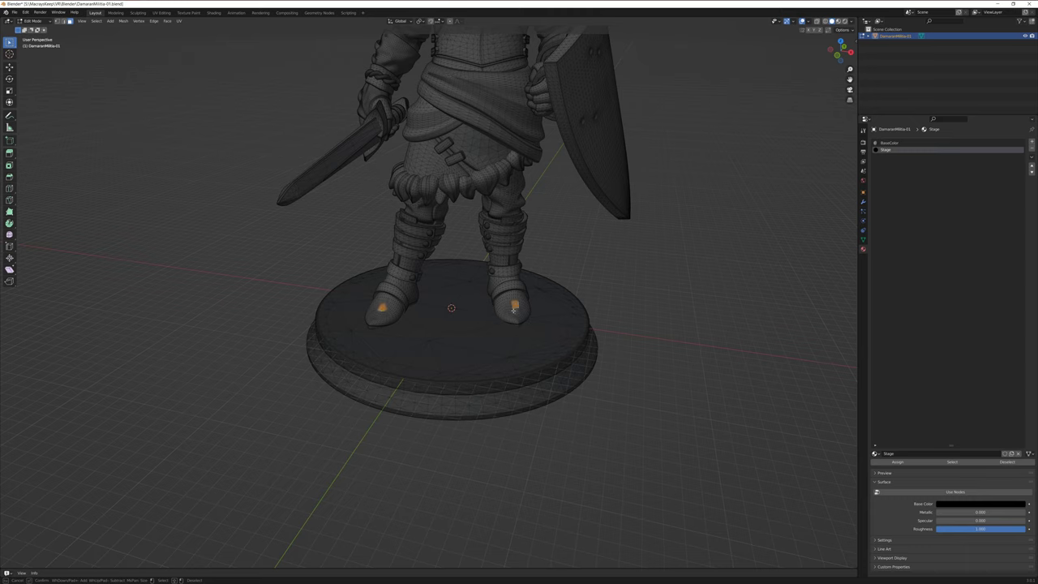
pyautogui.rightClick(643, 284)
pyautogui.press('ctrl')
pyautogui.hotkey('ctrl', 'l')
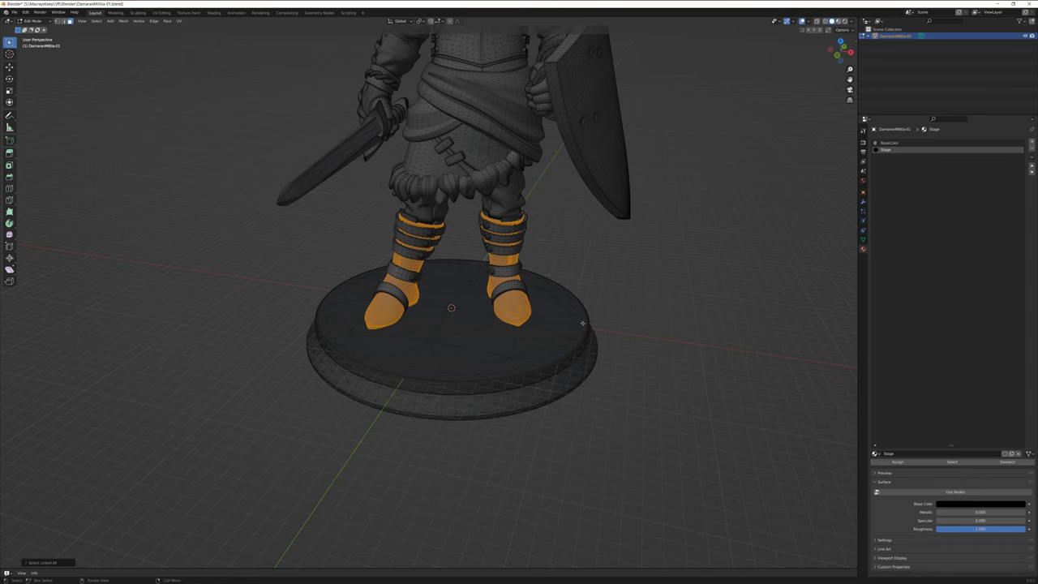
# Orbit and zoom around the boots to check the full selection, including the undersides.
pyautogui.scroll(-3, 451, 313)
pyautogui.scroll(8, 452, 314)
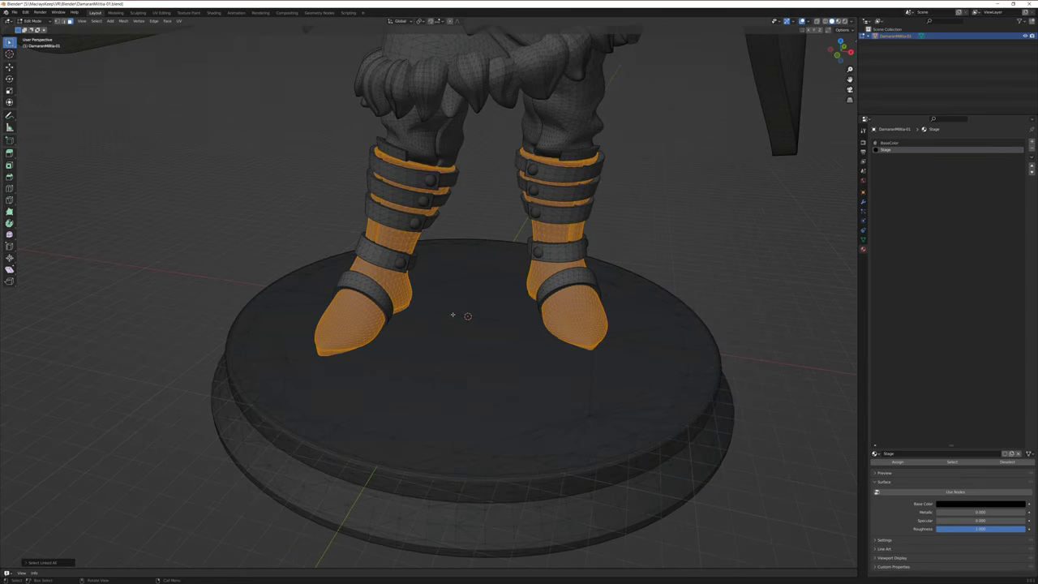
pyautogui.moveTo(442, 309); pyautogui.dragTo(467, 321, button='middle')
pyautogui.scroll(6, 467, 321)
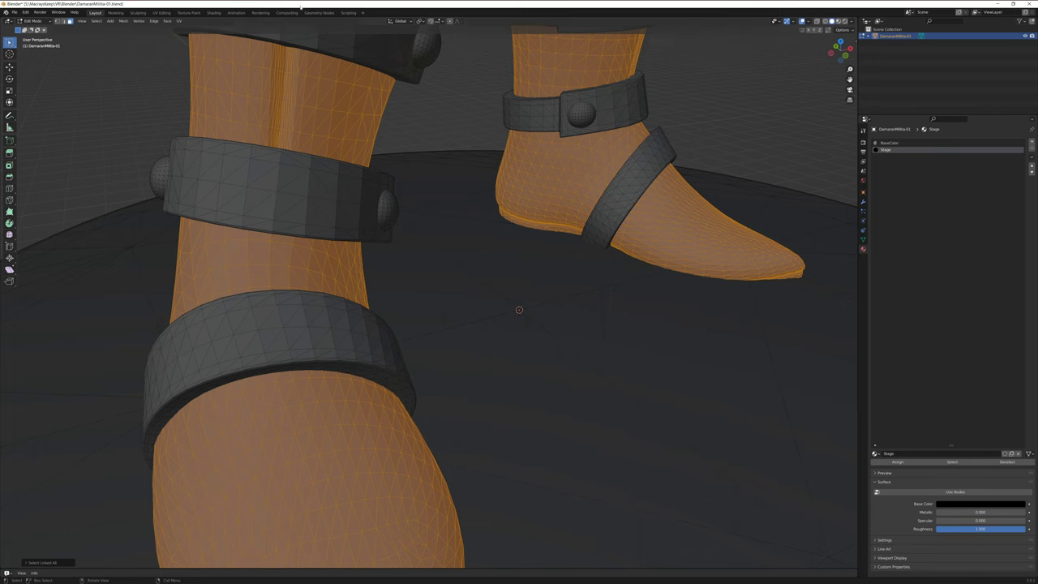
pyautogui.scroll(-6, 400, 226)
pyautogui.moveTo(475, 352); pyautogui.dragTo(432, 341, button='middle')
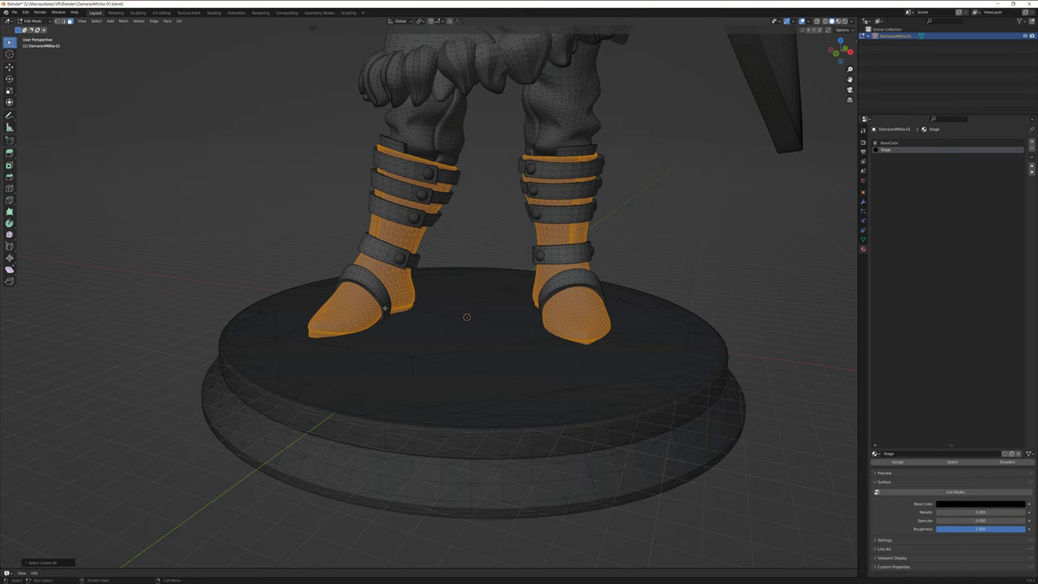
pyautogui.moveTo(361, 287); pyautogui.dragTo(279, 282, button='middle')
pyautogui.scroll(5, 296, 292)
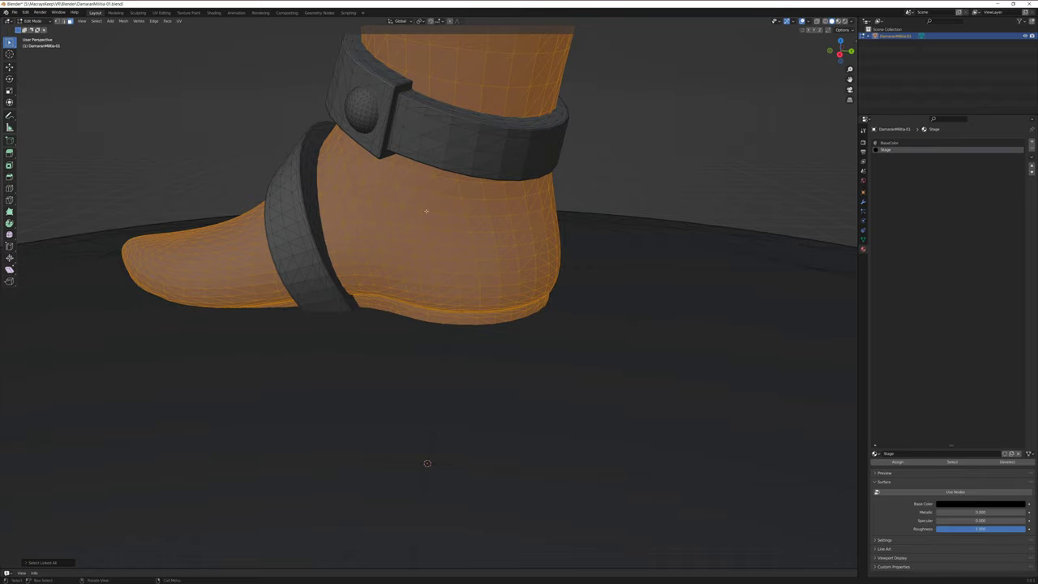
pyautogui.moveTo(426, 211); pyautogui.dragTo(337, 193, button='middle')
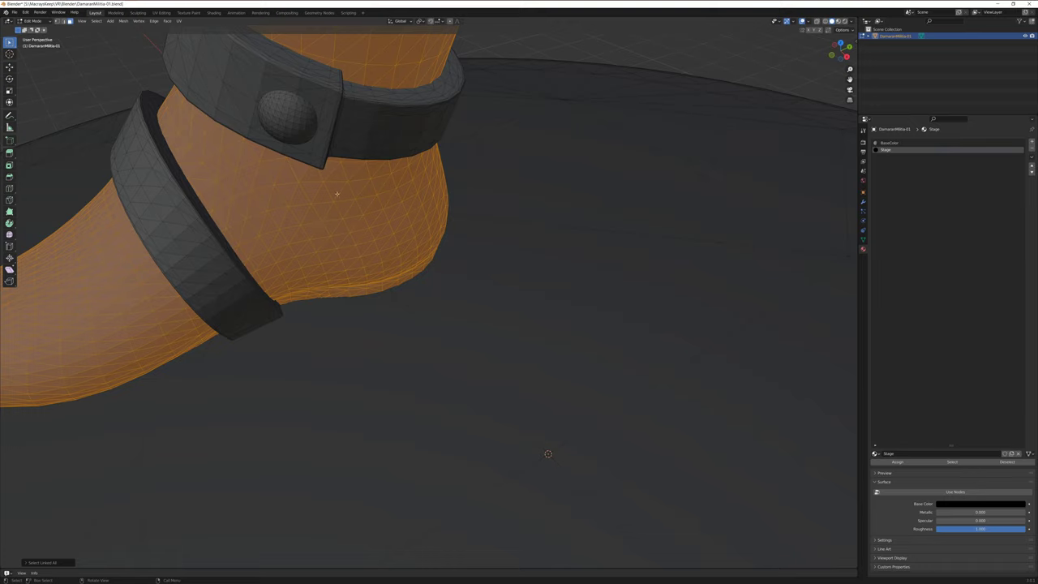
pyautogui.scroll(-6, 415, 154)
pyautogui.moveTo(462, 325); pyautogui.dragTo(535, 310, button='middle')
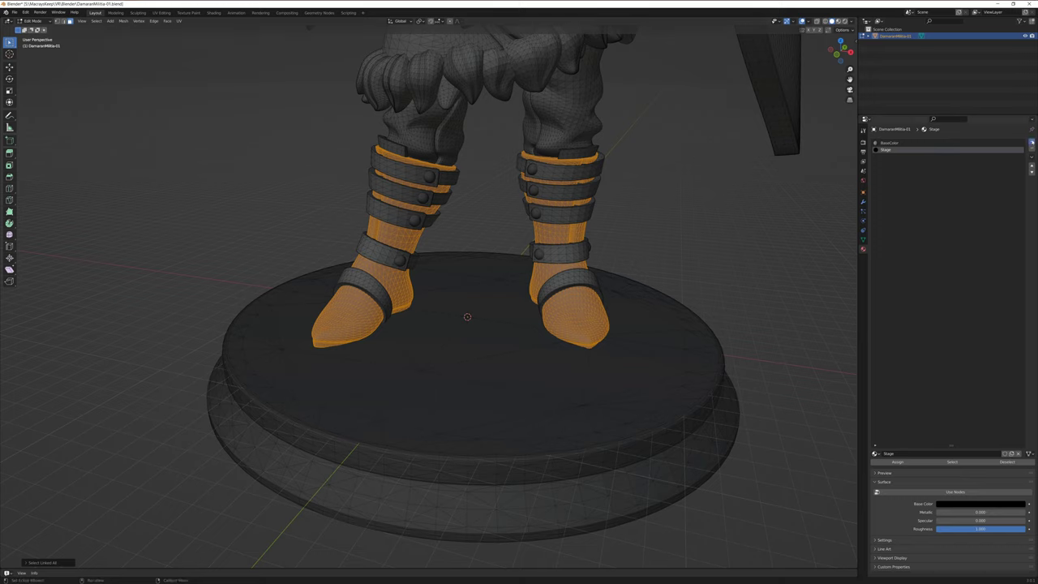
# Add a third material slot with a new material named Boots Upper, Use Nodes off.
pyautogui.click(1031, 142)
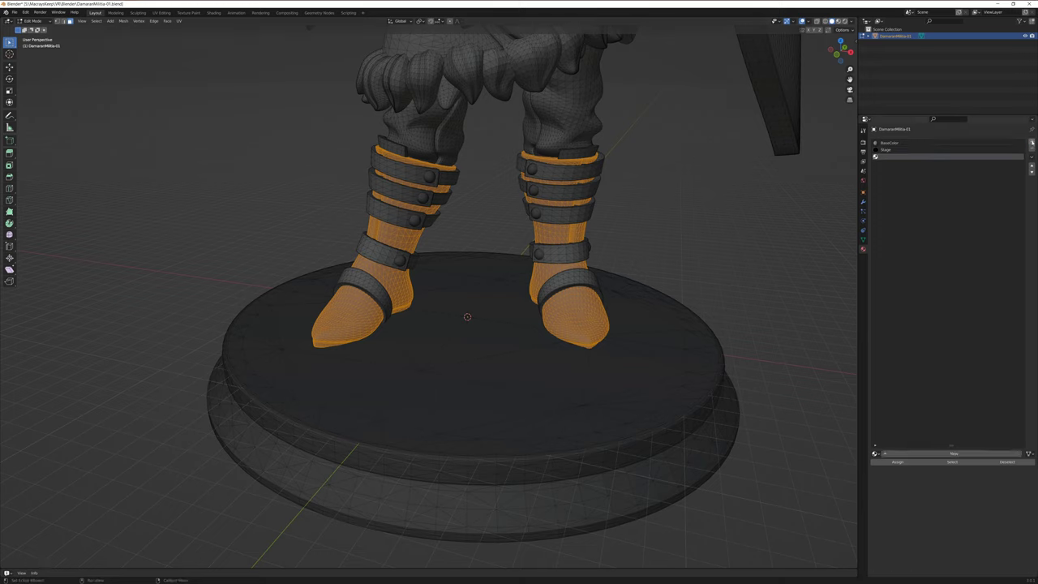
pyautogui.click(887, 455)
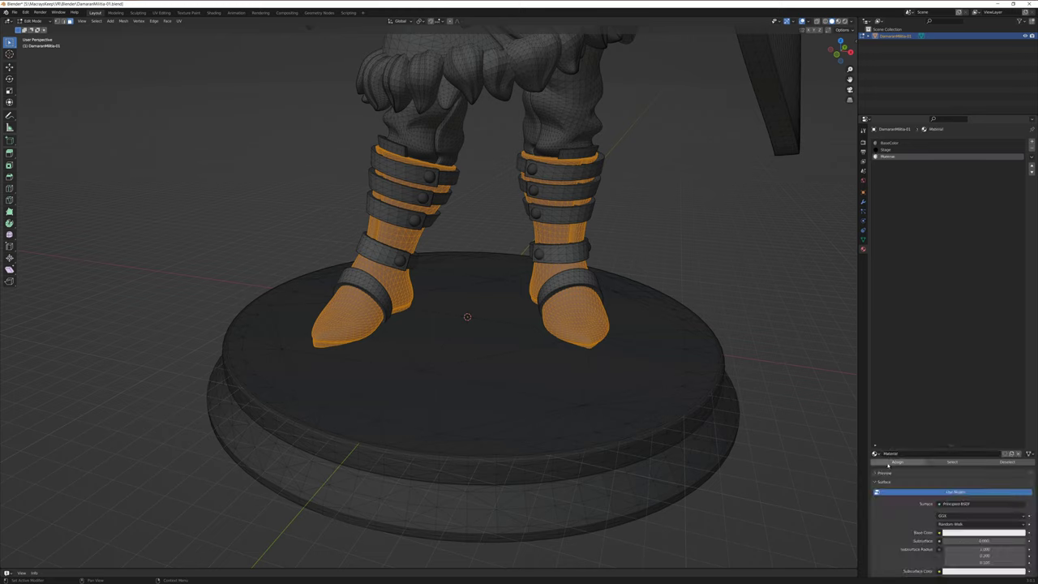
pyautogui.doubleClick(892, 455)
pyautogui.write('Boo')
pyautogui.write('tscUppe')
pyautogui.write('r')
pyautogui.press('Return')
pyautogui.click(962, 492)
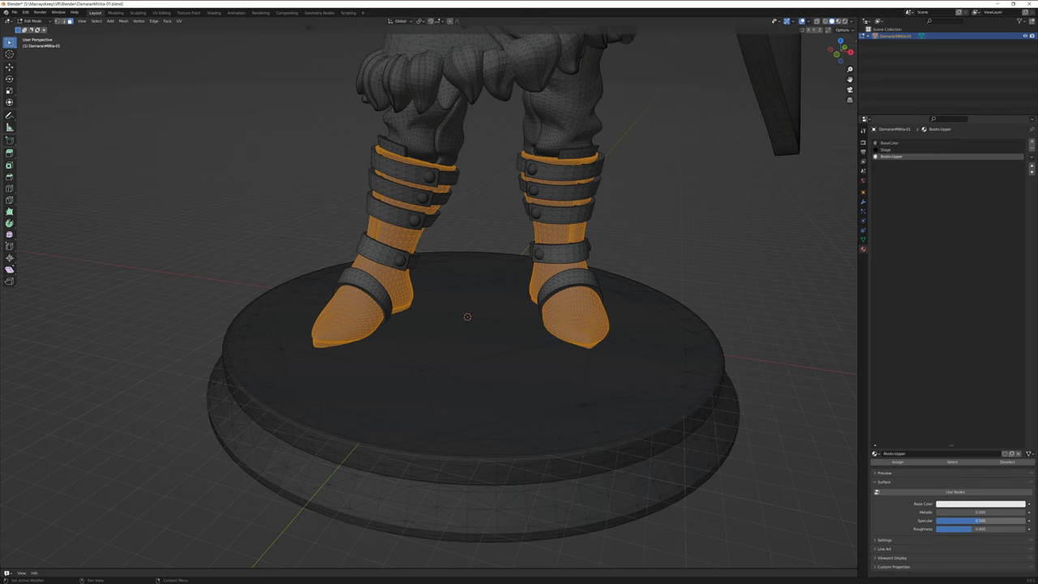
# Give Boots Upper zero specular and a dark brown colour, assign it to the boots, then deselect.
pyautogui.moveTo(981, 520); pyautogui.dragTo(1014, 530)
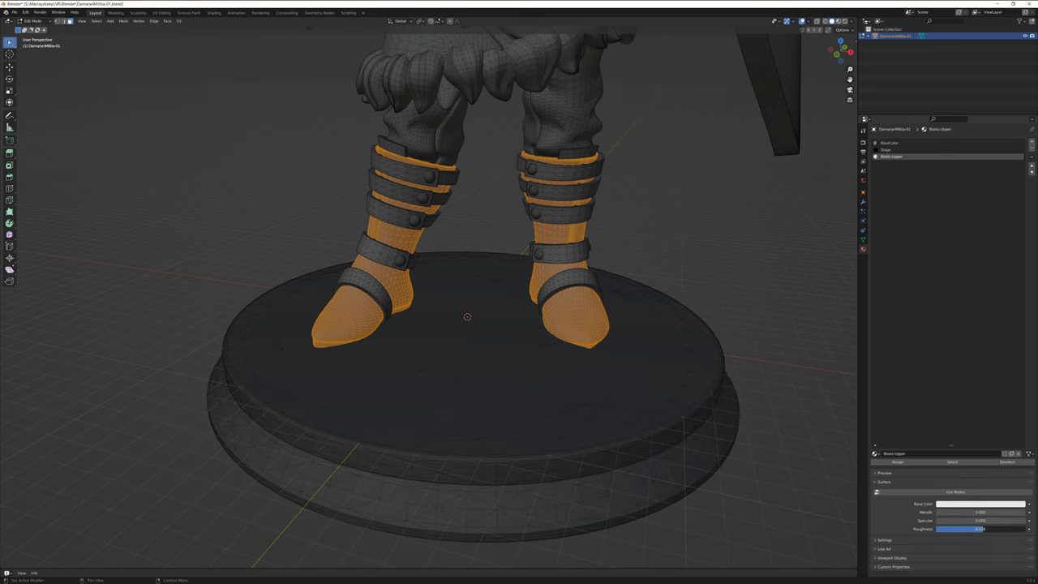
pyautogui.click(988, 504)
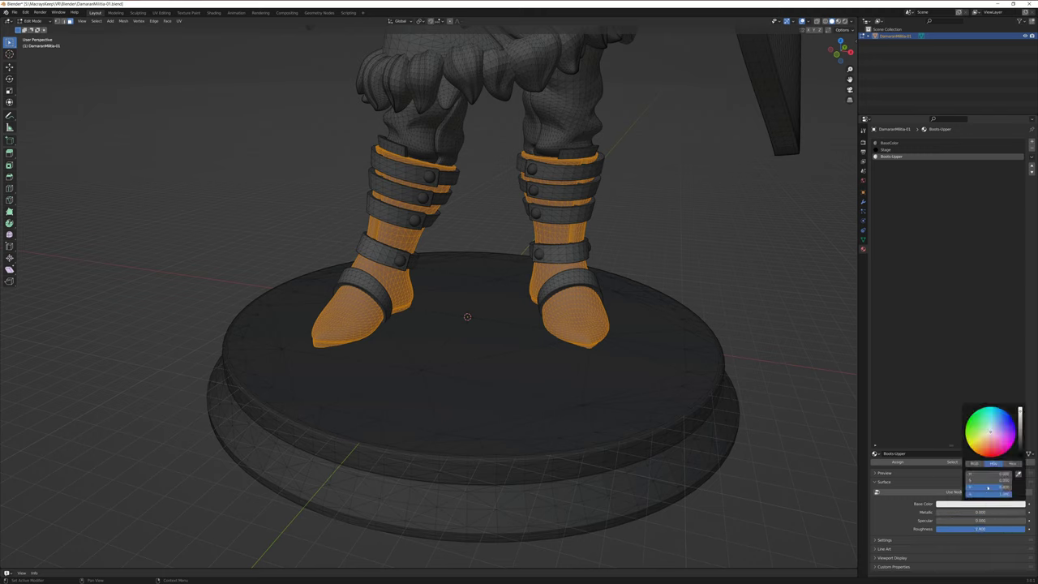
pyautogui.moveTo(990, 433); pyautogui.dragTo(1013, 431)
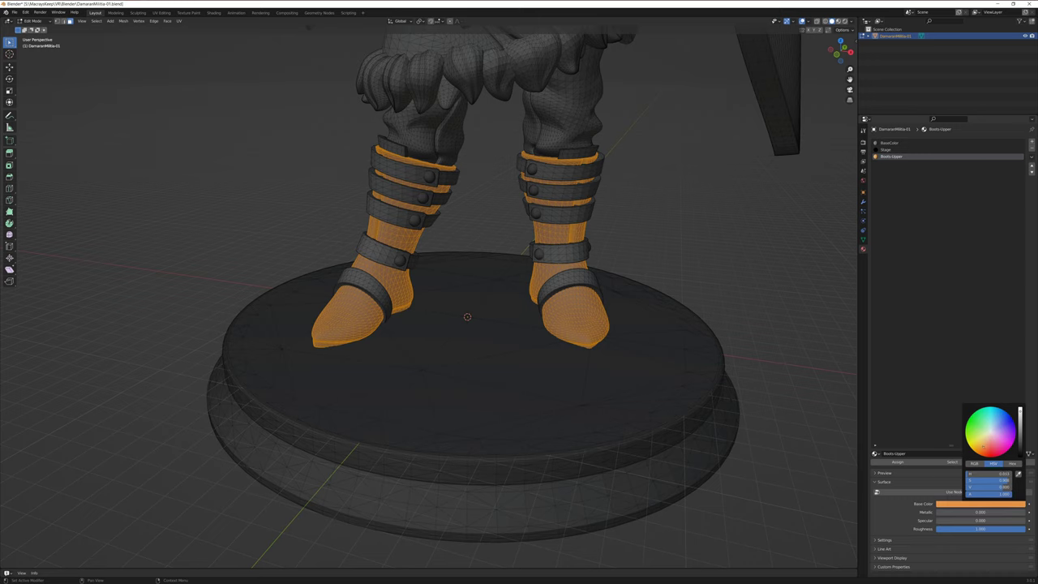
pyautogui.moveTo(999, 486); pyautogui.dragTo(973, 486)
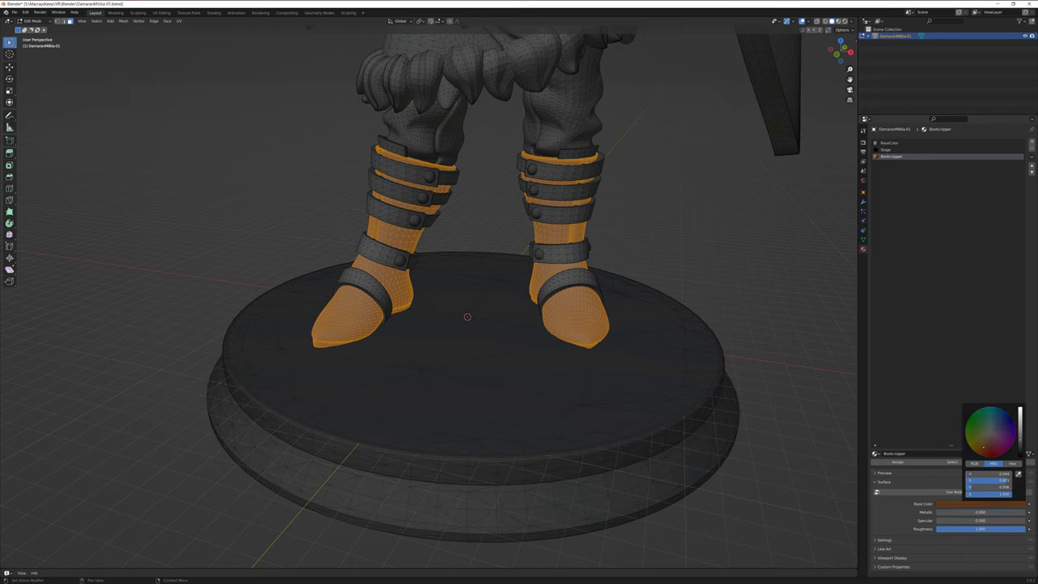
pyautogui.click(898, 463)
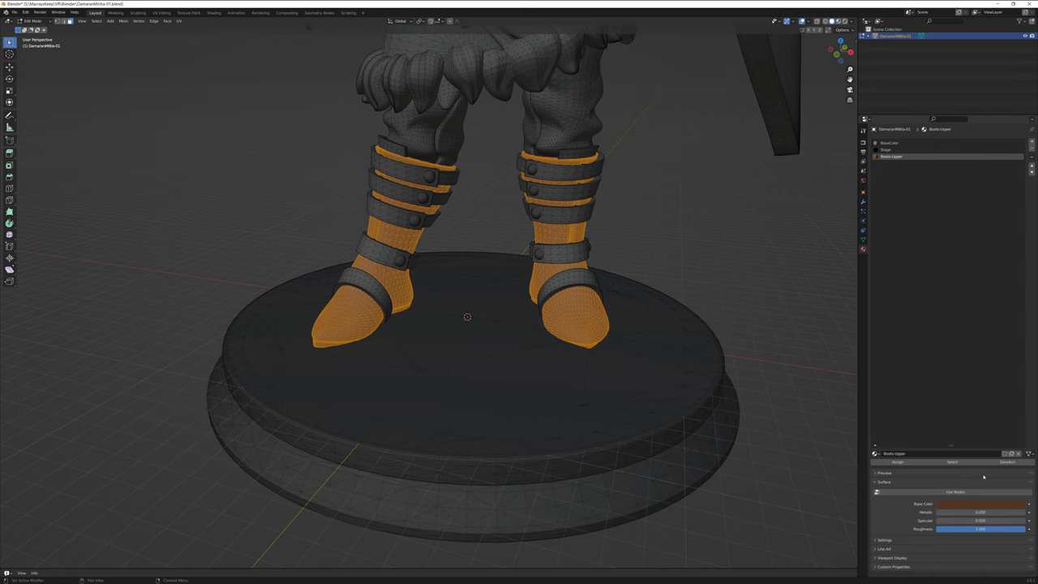
pyautogui.click(1007, 463)
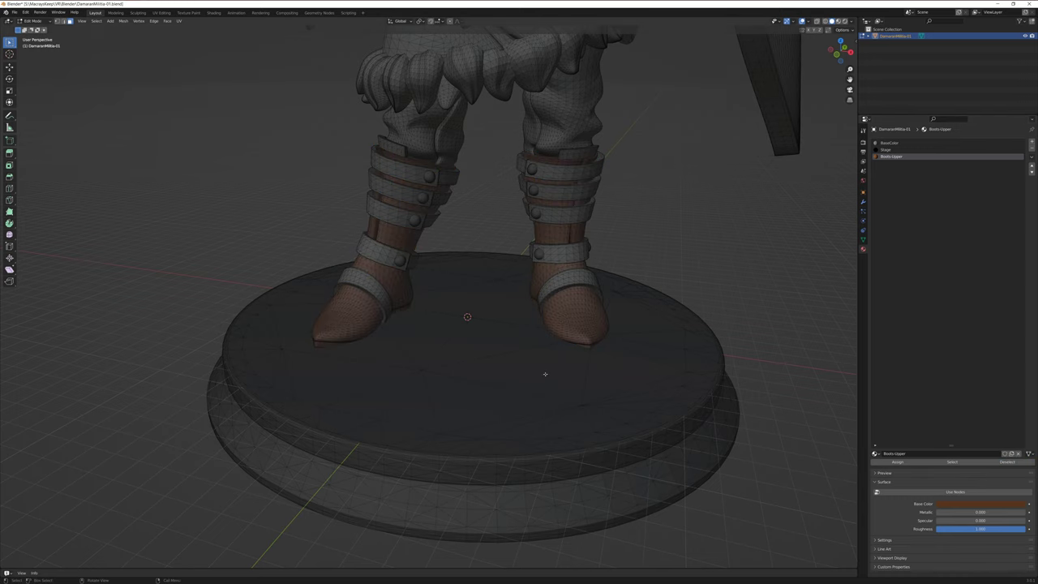
pyautogui.moveTo(511, 373); pyautogui.dragTo(489, 362, button='middle')
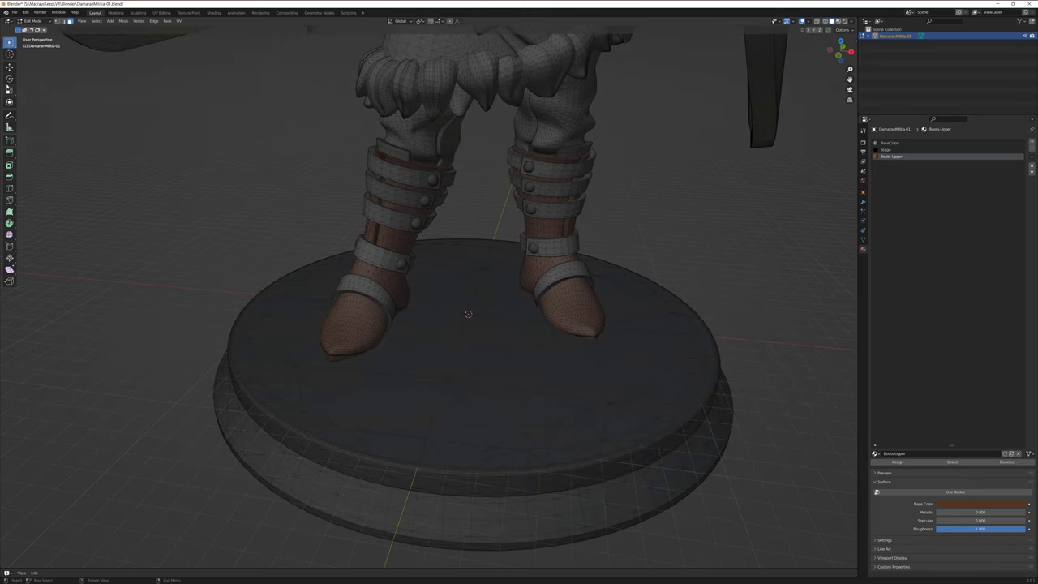
# Save DamaranMilitia-01.blend, then orbit and zoom out to view the whole knight.
pyautogui.click(13, 12)
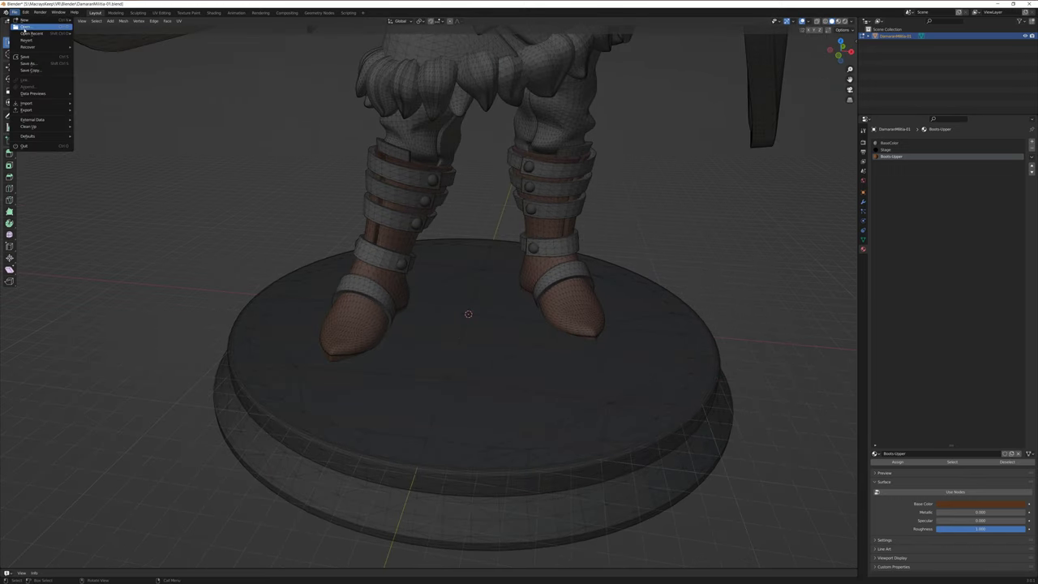
pyautogui.press('Escape')
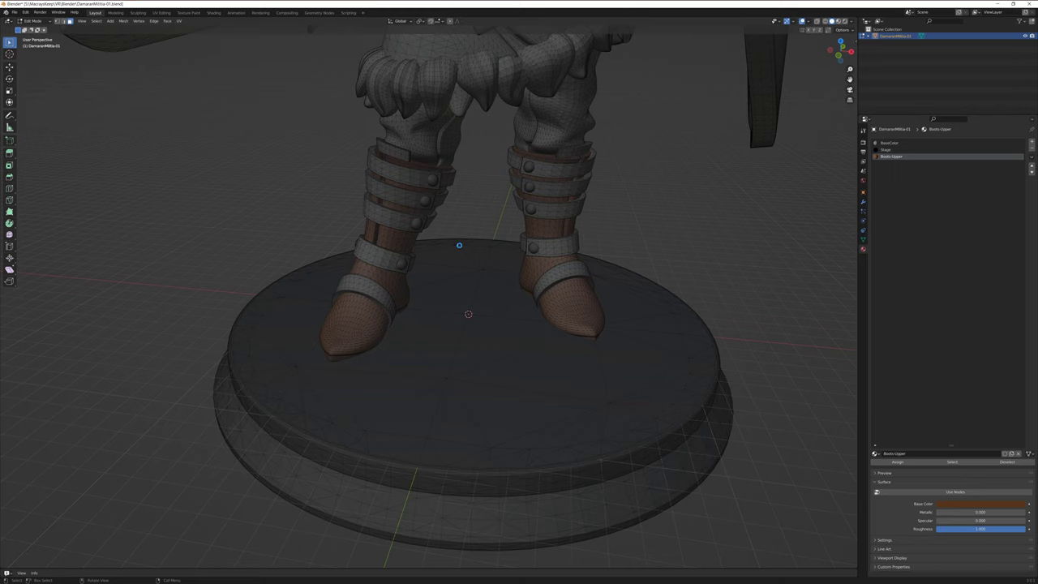
pyautogui.hotkey('ctrl', 's')
pyautogui.moveTo(534, 388); pyautogui.dragTo(502, 195, button='middle')
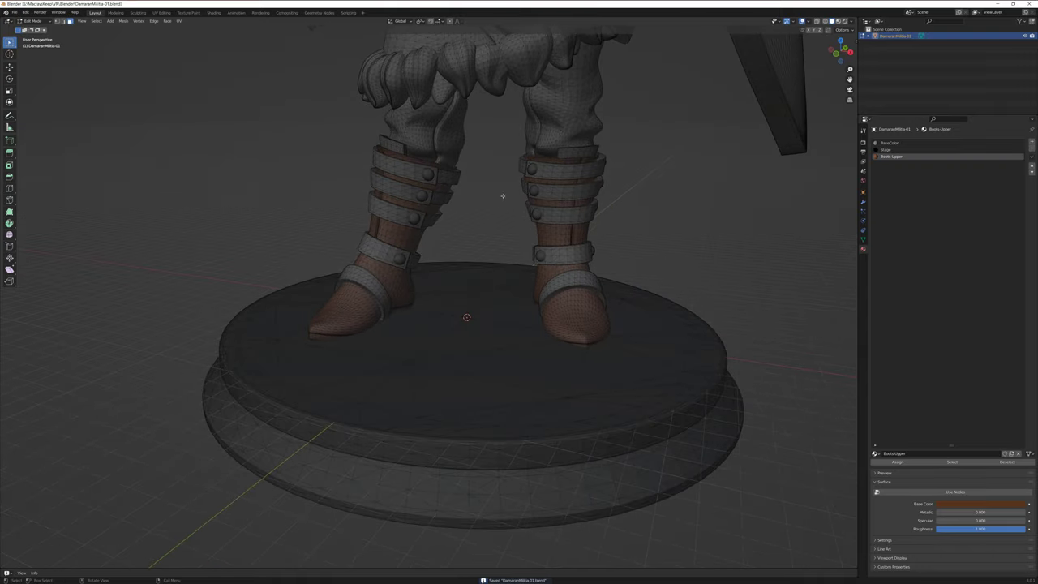
pyautogui.moveTo(636, 412); pyautogui.dragTo(530, 487, button='middle')
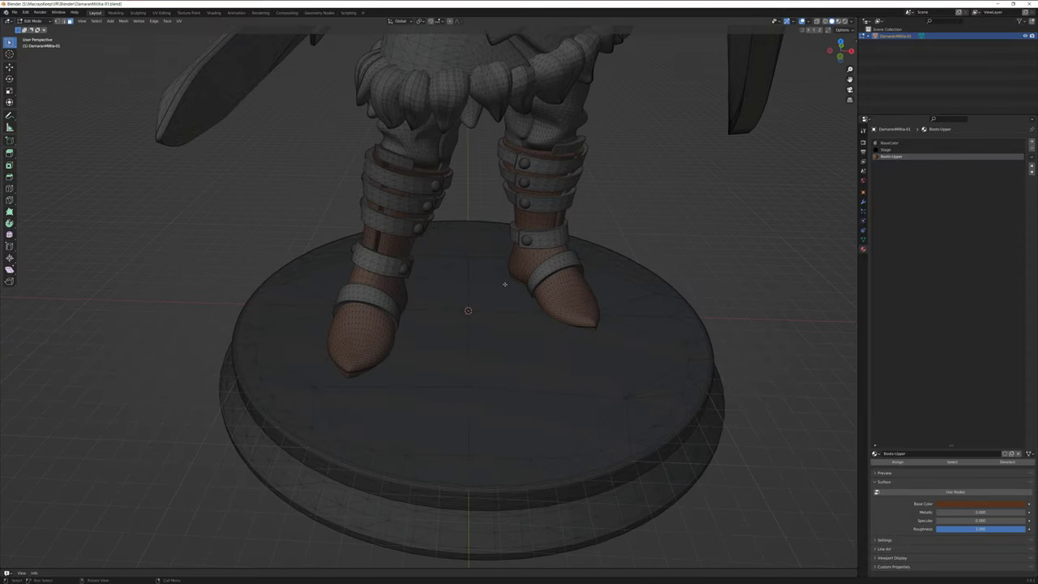
pyautogui.scroll(-5, 498, 294)
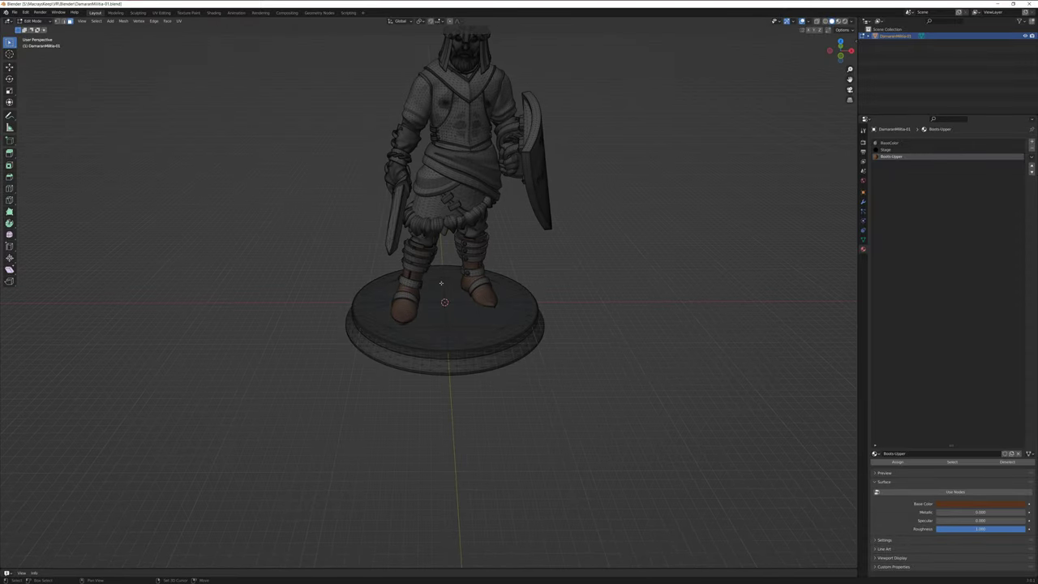
pyautogui.moveTo(451, 329); pyautogui.dragTo(492, 386, button='middle')
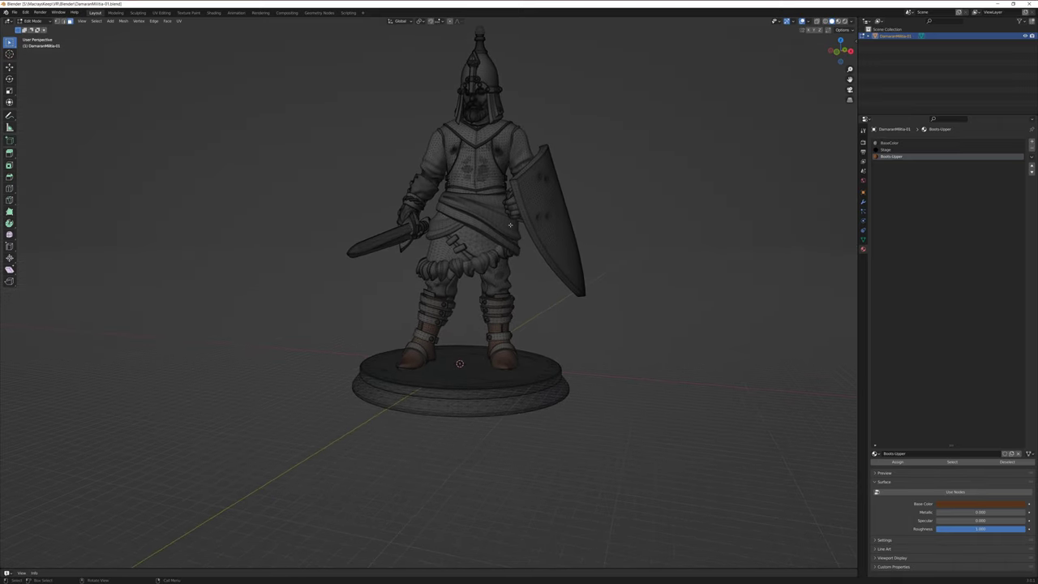
# Select the entire stage base by box-selecting a rim patch and growing it with Ctrl+L.
pyautogui.click(886, 150)
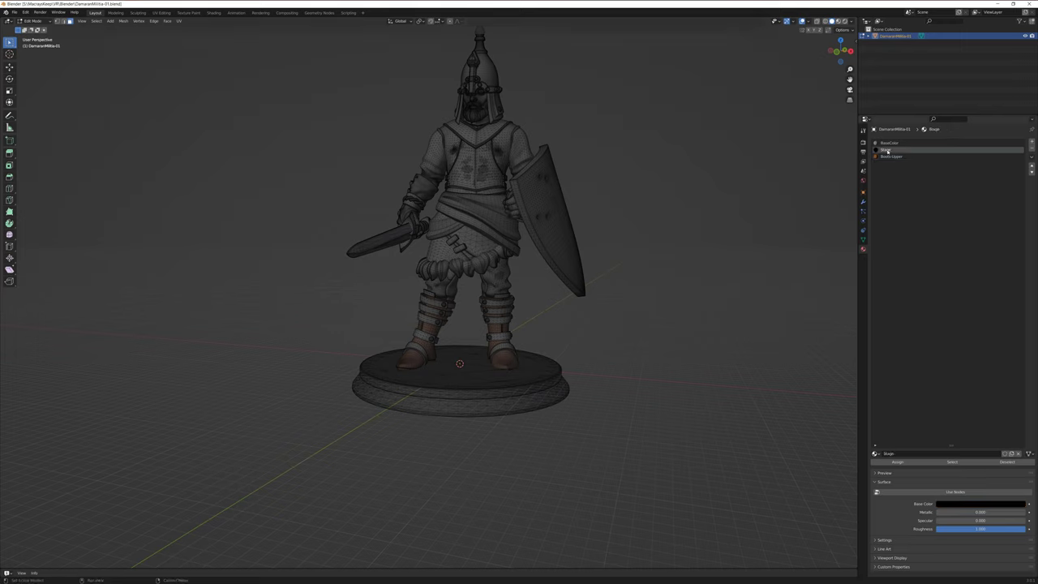
pyautogui.click(955, 462)
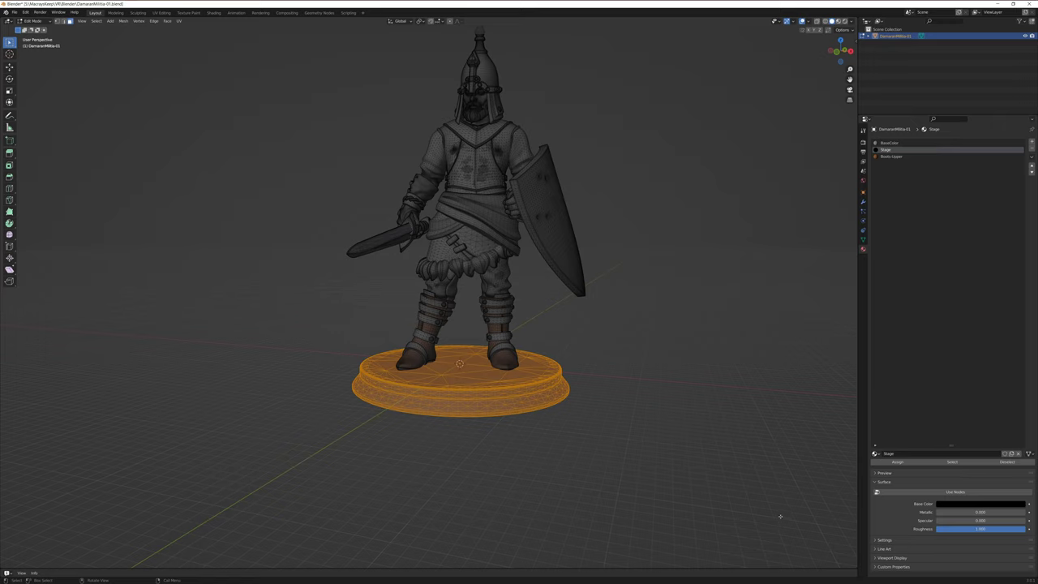
pyautogui.click(1007, 461)
pyautogui.press('b')
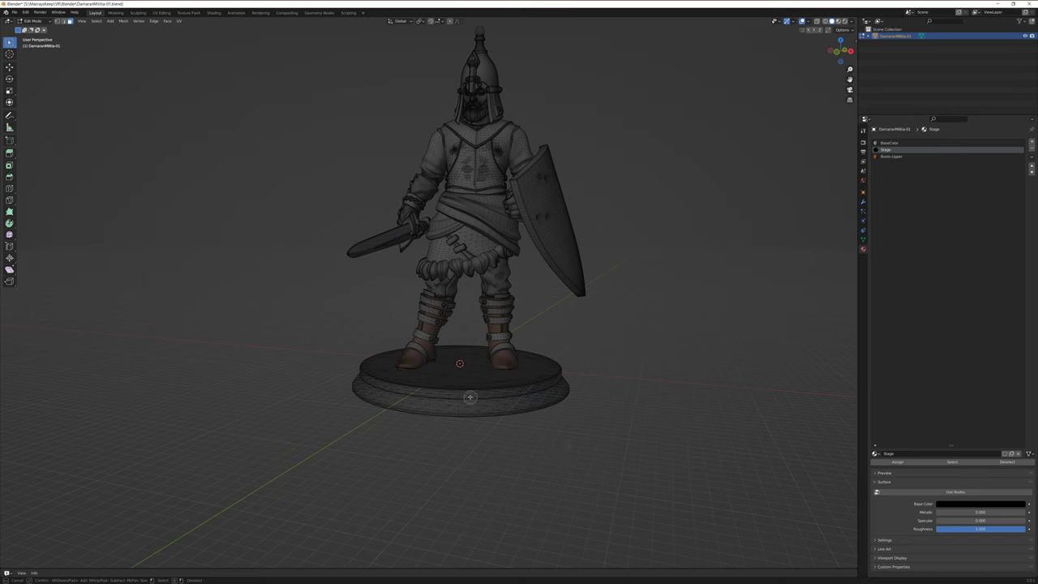
pyautogui.moveTo(468, 394); pyautogui.dragTo(477, 409)
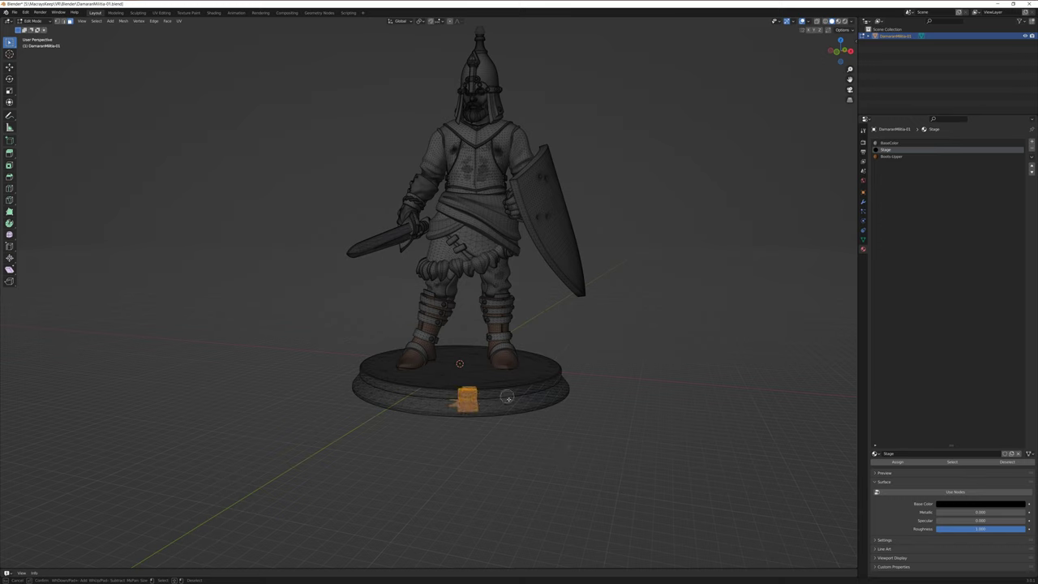
pyautogui.press('Escape')
pyautogui.hotkey('ctrl', 'l')
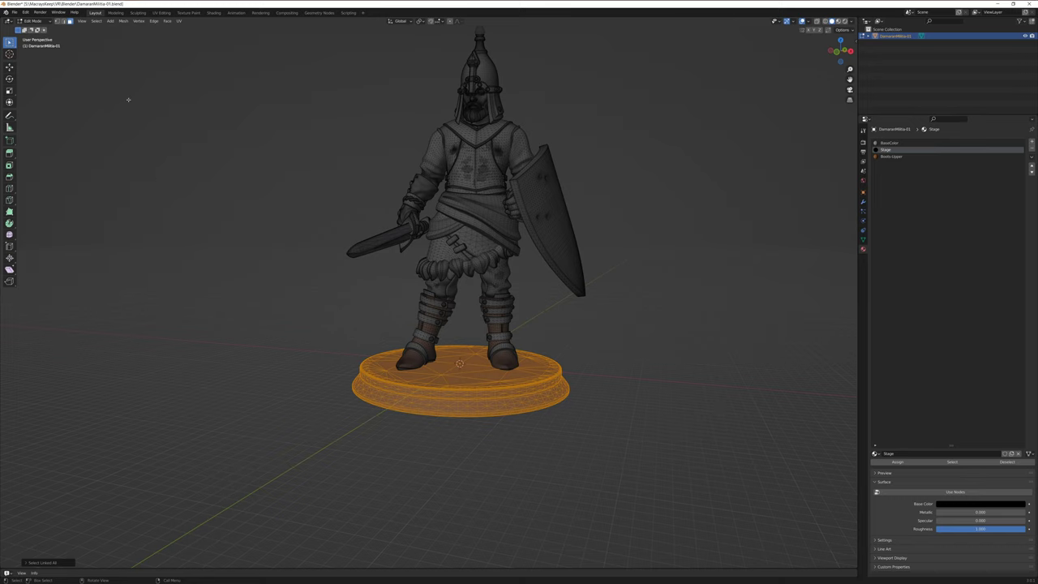
# Separate the selected base into its own object via Mesh > Separate > Selection.
pyautogui.click(124, 21)
pyautogui.click(125, 21)
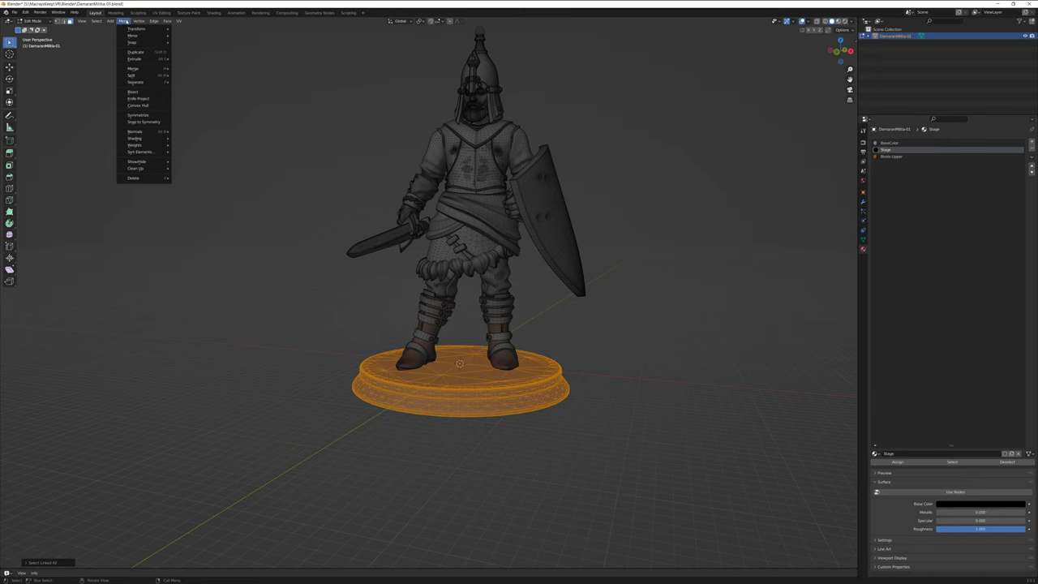
pyautogui.moveTo(140, 82)
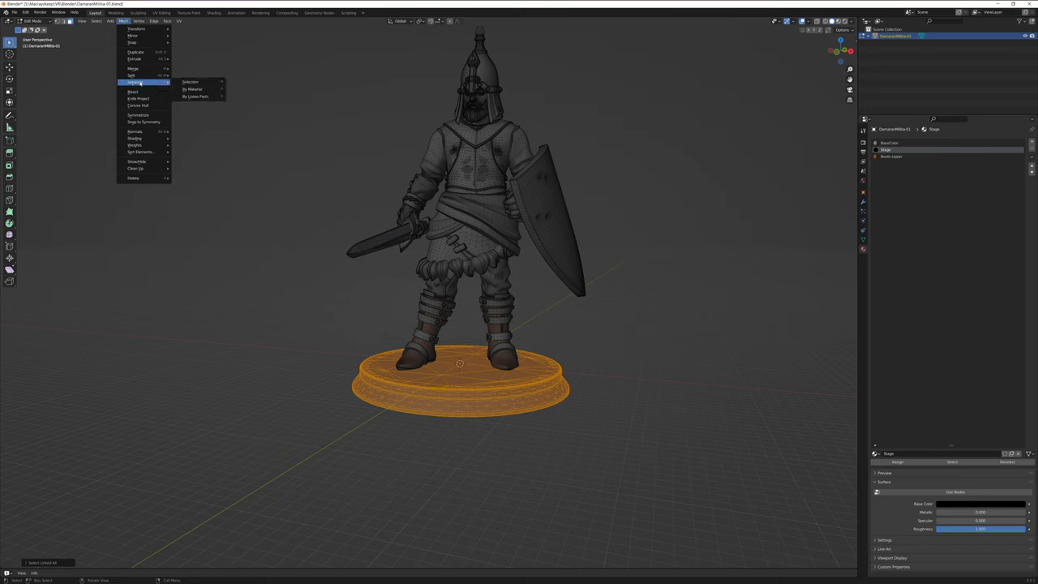
pyautogui.click(190, 82)
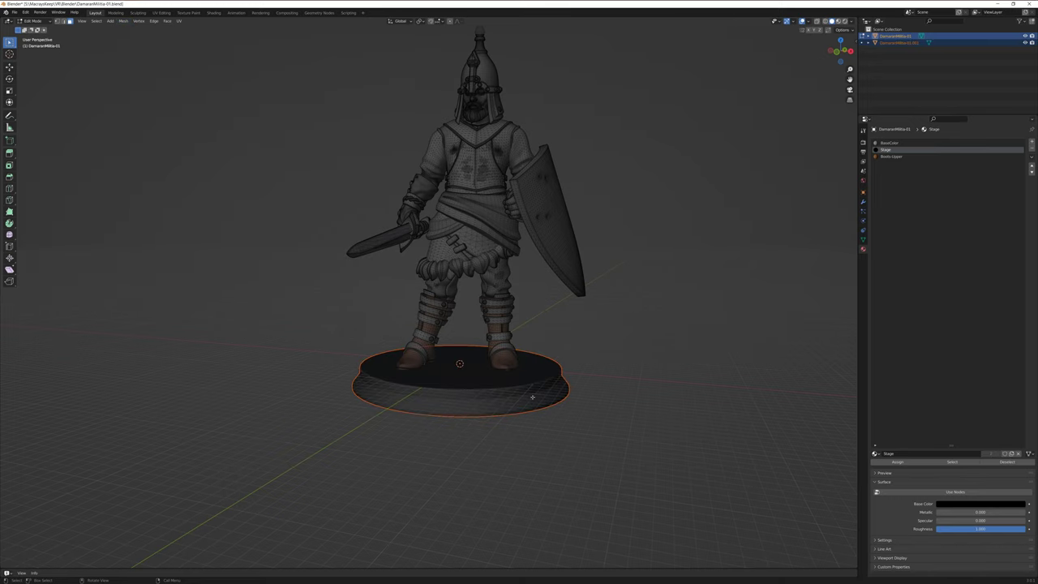
# Select DamaranMilitia-01.001 in the Outliner and hide it in the viewport.
pyautogui.moveTo(634, 399); pyautogui.dragTo(493, 217, button='middle')
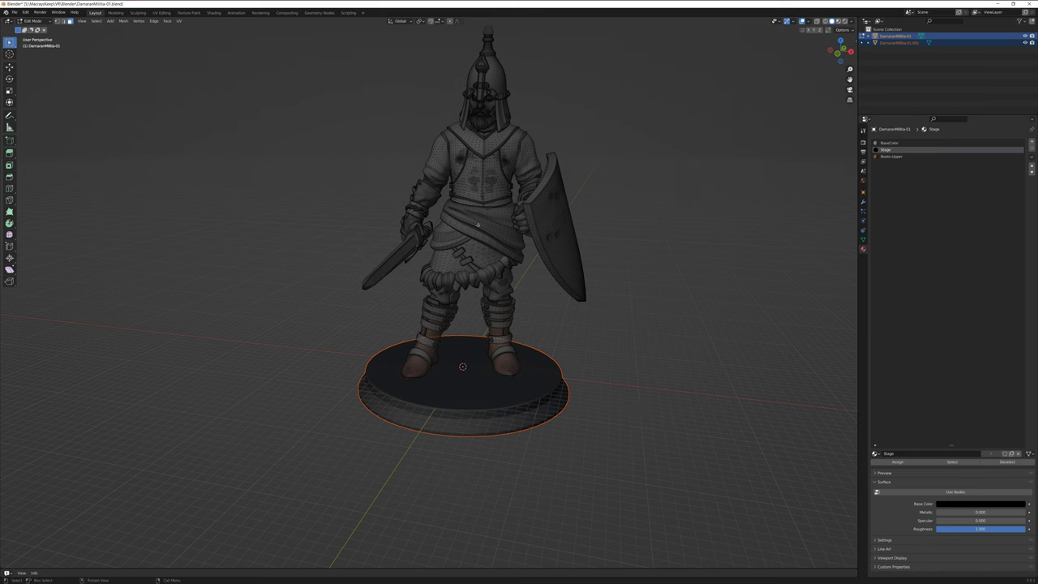
pyautogui.scroll(3, 474, 186)
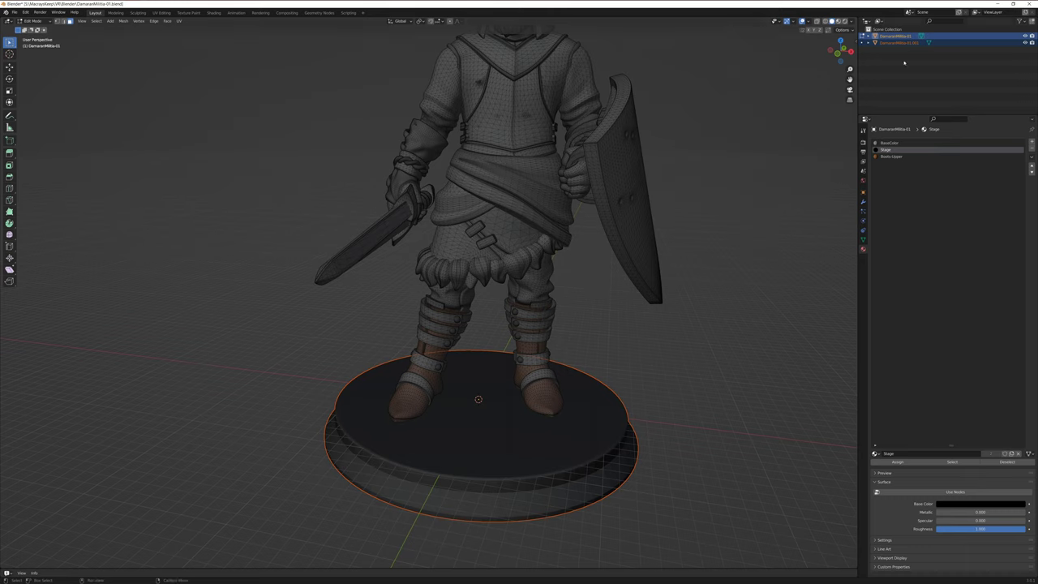
pyautogui.keyDown('ctrl'); pyautogui.click(925, 43); pyautogui.keyUp('ctrl')
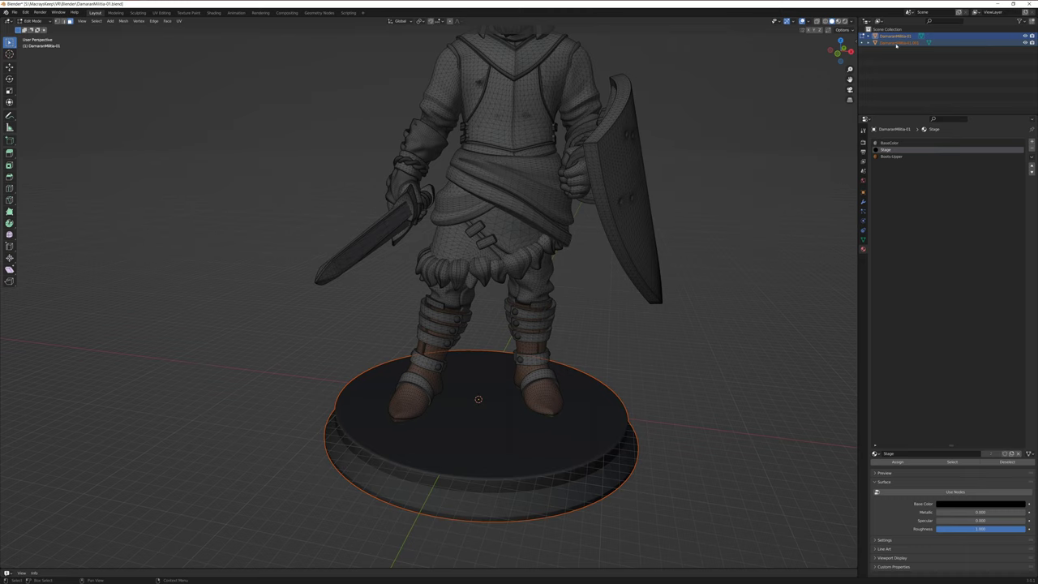
pyautogui.click(1025, 43)
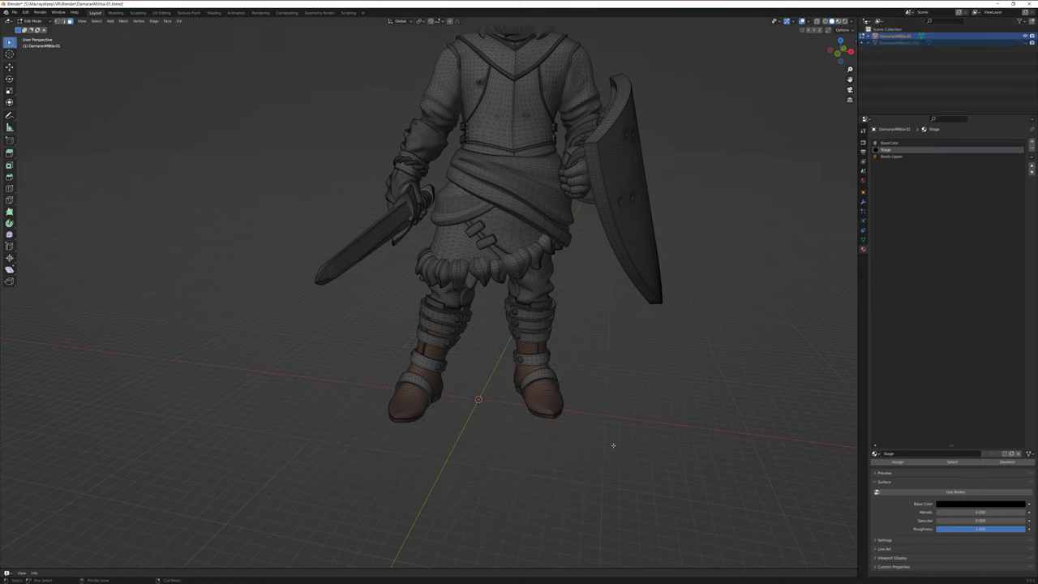
pyautogui.click(1025, 43)
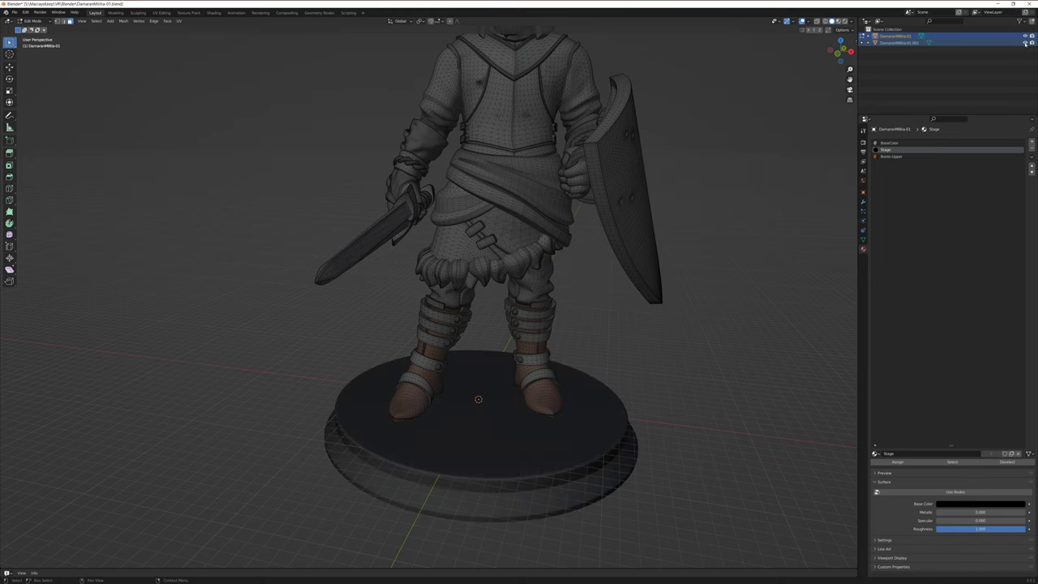
pyautogui.click(1025, 43)
pyautogui.click(1026, 43)
pyautogui.click(1025, 43)
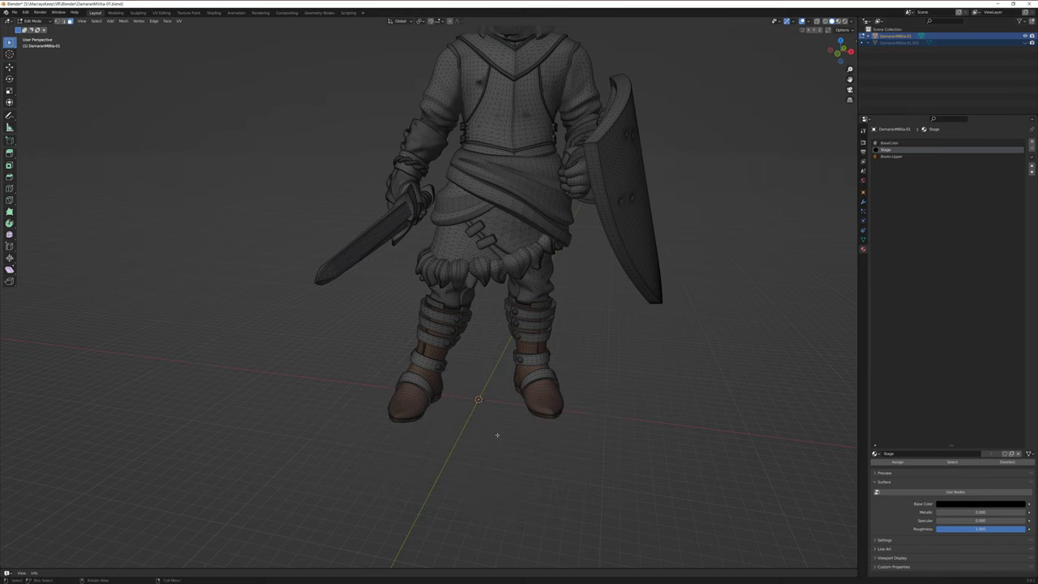
pyautogui.moveTo(497, 434); pyautogui.dragTo(430, 373, button='middle')
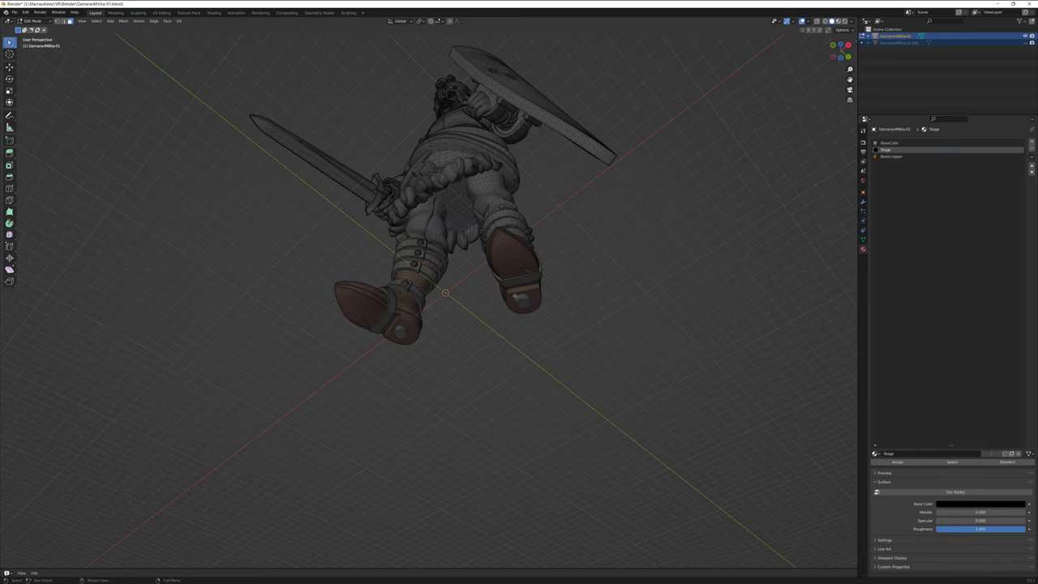
# Orbit to the boot soles and select both whole heel pieces with circle select and Ctrl+L.
pyautogui.moveTo(480, 308); pyautogui.dragTo(472, 341, button='middle')
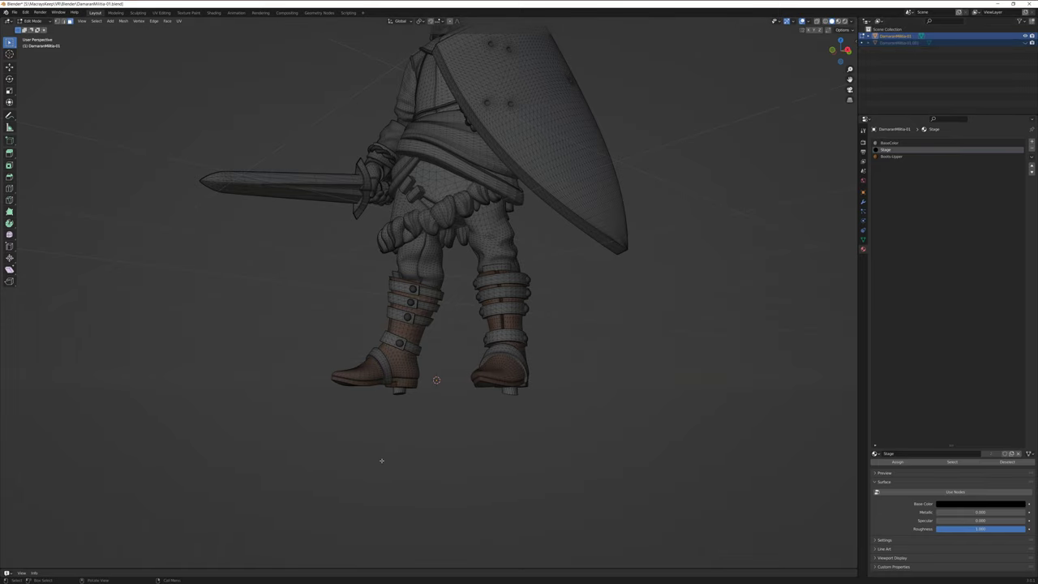
pyautogui.moveTo(382, 460); pyautogui.dragTo(419, 425, button='middle')
pyautogui.scroll(2, 430, 435)
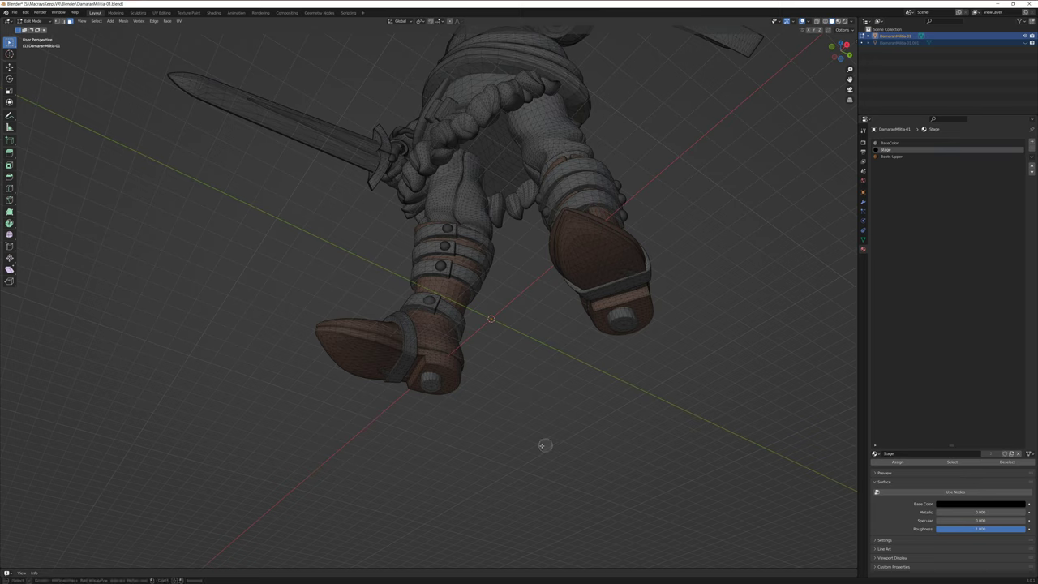
pyautogui.press('c')
pyautogui.click(430, 381)
pyautogui.click(624, 321)
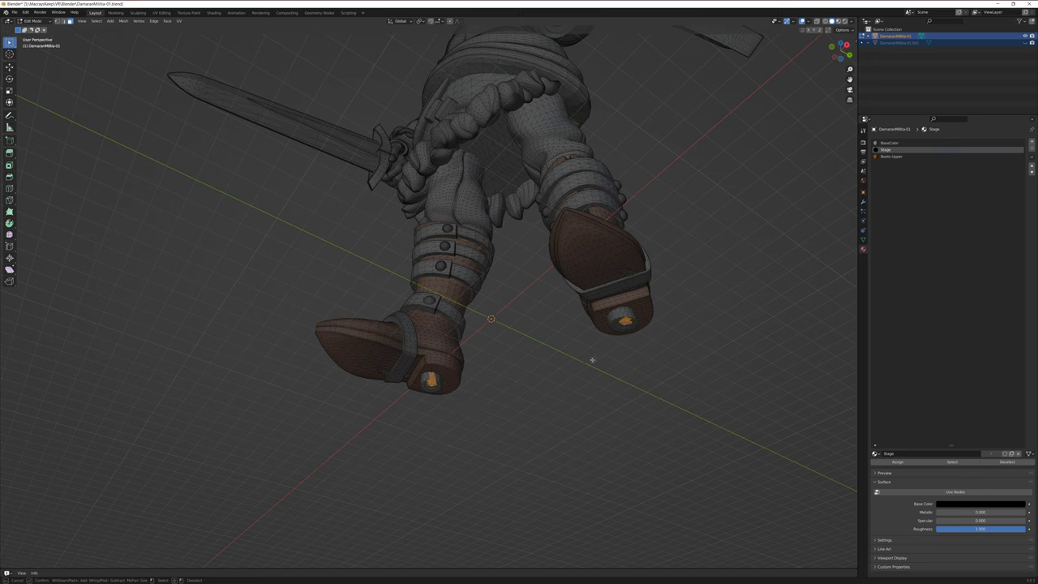
pyautogui.rightClick(546, 365)
pyautogui.press('ctrl')
pyautogui.hotkey('ctrl', 'l')
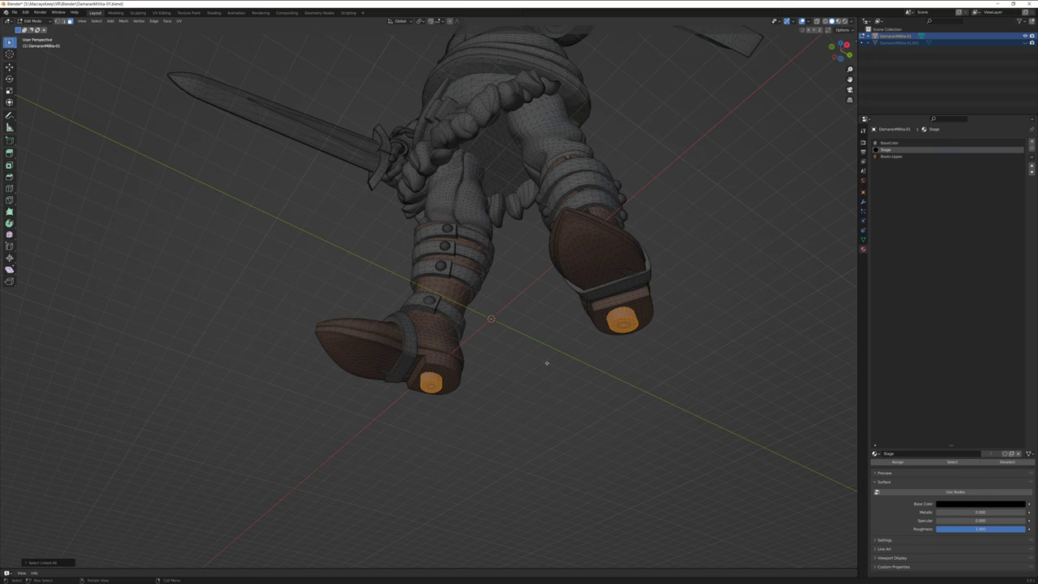
# Delete the selected heel faces.
pyautogui.press('x')
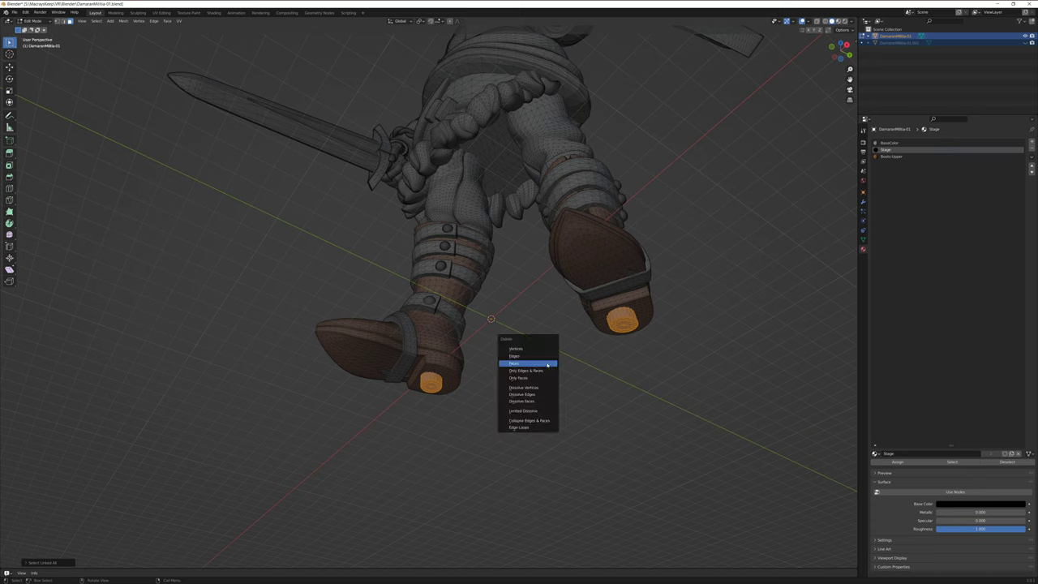
pyautogui.click(547, 365)
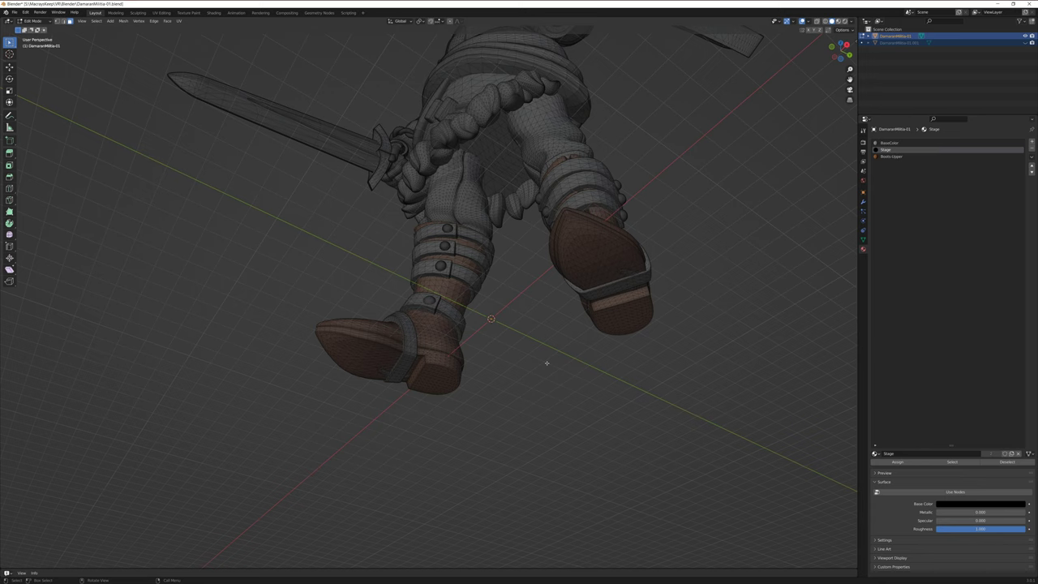
pyautogui.moveTo(514, 388); pyautogui.dragTo(428, 349, button='middle')
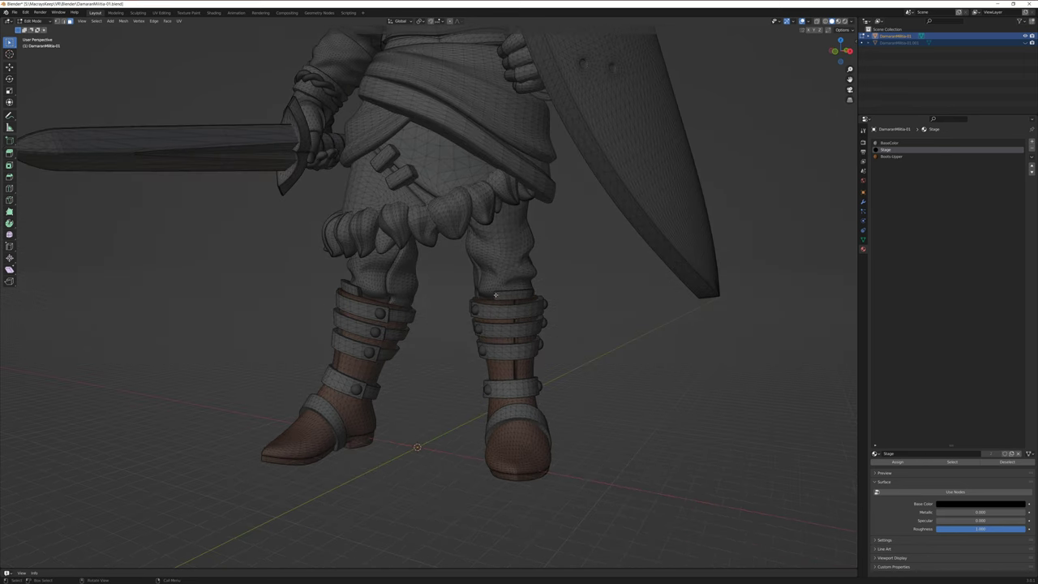
# Circle-select a patch on each tongue piece and grow it to both full linked pieces.
pyautogui.scroll(8, 429, 371)
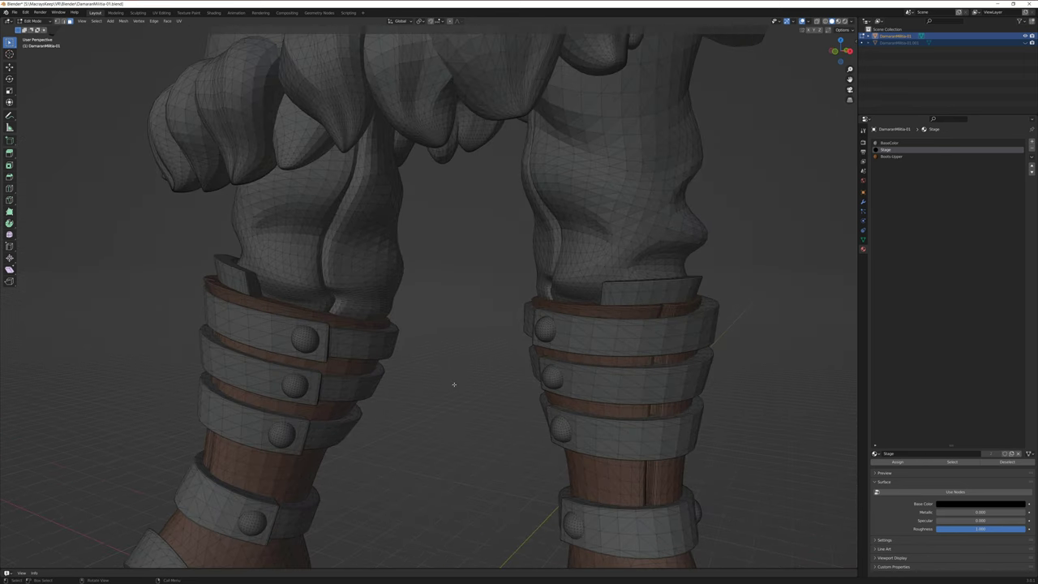
pyautogui.moveTo(436, 372); pyautogui.dragTo(452, 387, button='middle')
pyautogui.press('c')
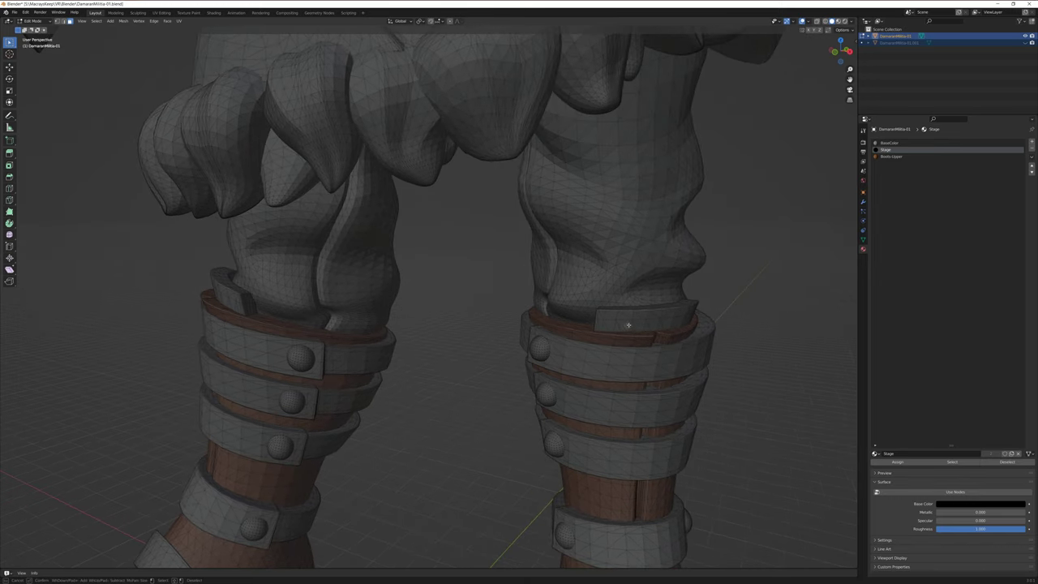
pyautogui.click(632, 325)
pyautogui.click(230, 300)
pyautogui.rightClick(441, 459)
pyautogui.press('ctrl')
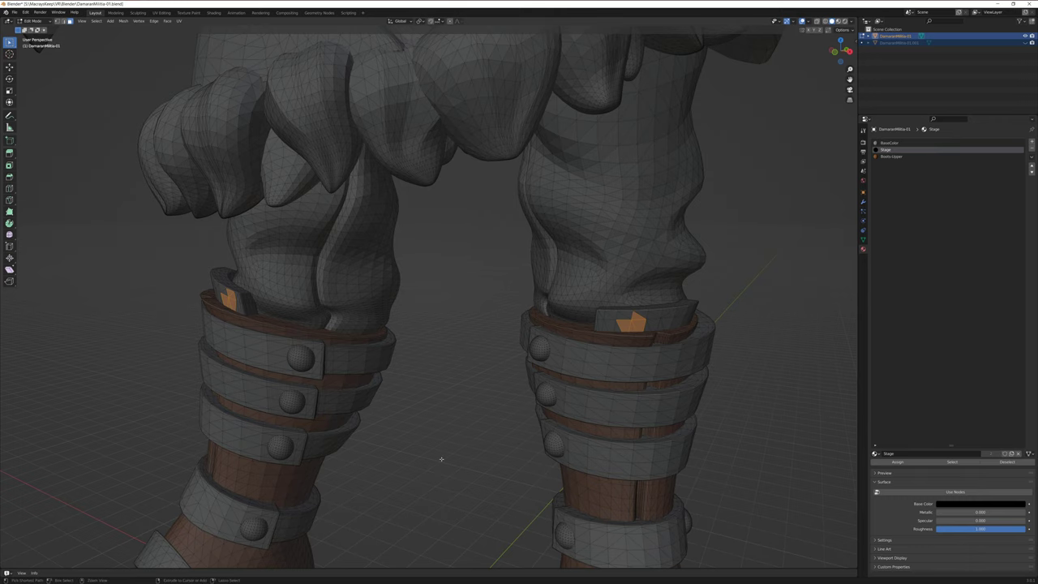
pyautogui.hotkey('ctrl', 'l')
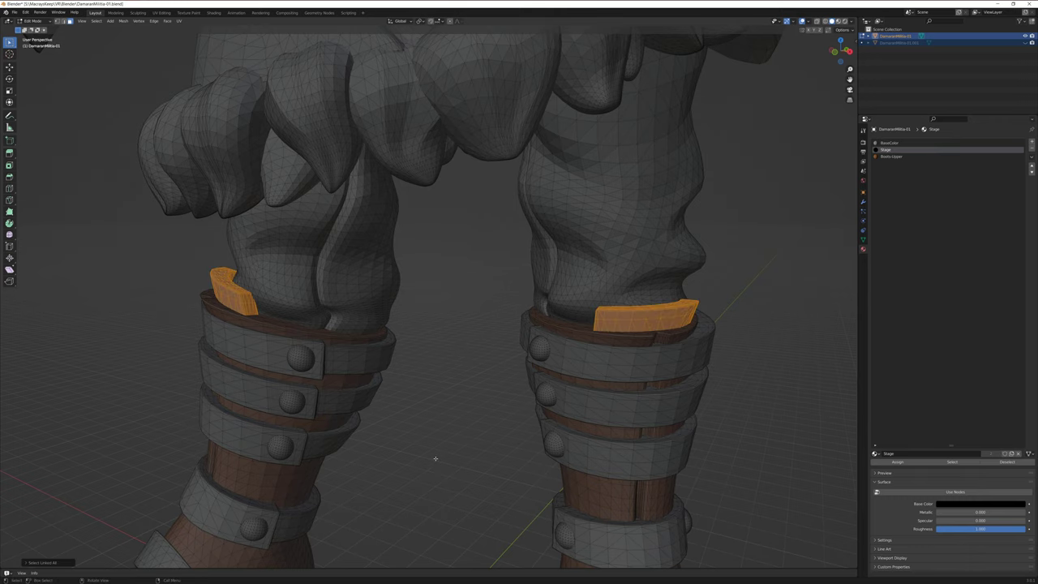
pyautogui.scroll(-5, 434, 458)
pyautogui.moveTo(424, 452); pyautogui.dragTo(440, 423, button='middle')
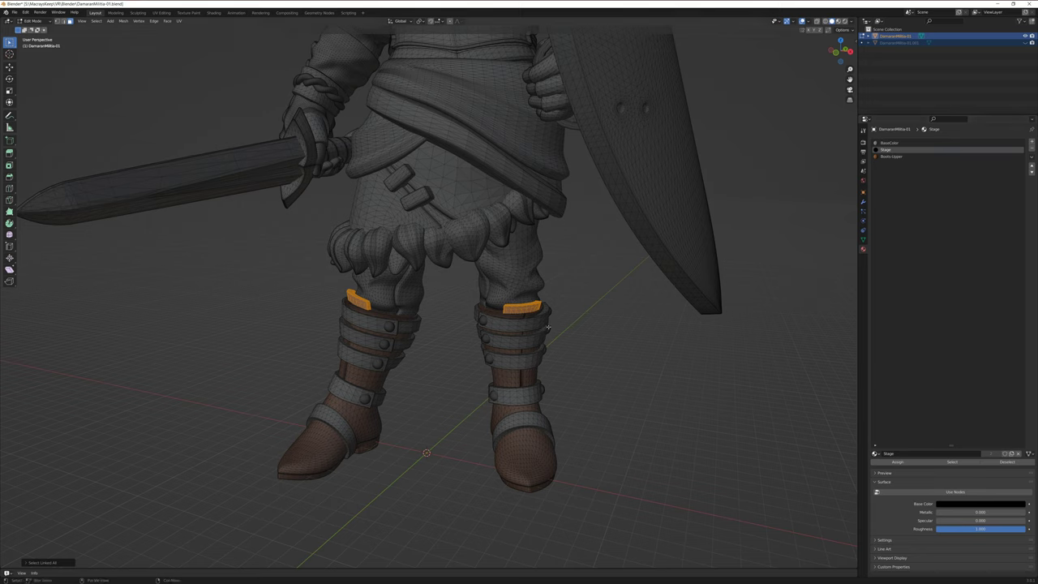
# Add a Boot-Tongue material in a new slot, without nodes, with Specular 0 and Roughness 1.
pyautogui.click(1032, 142)
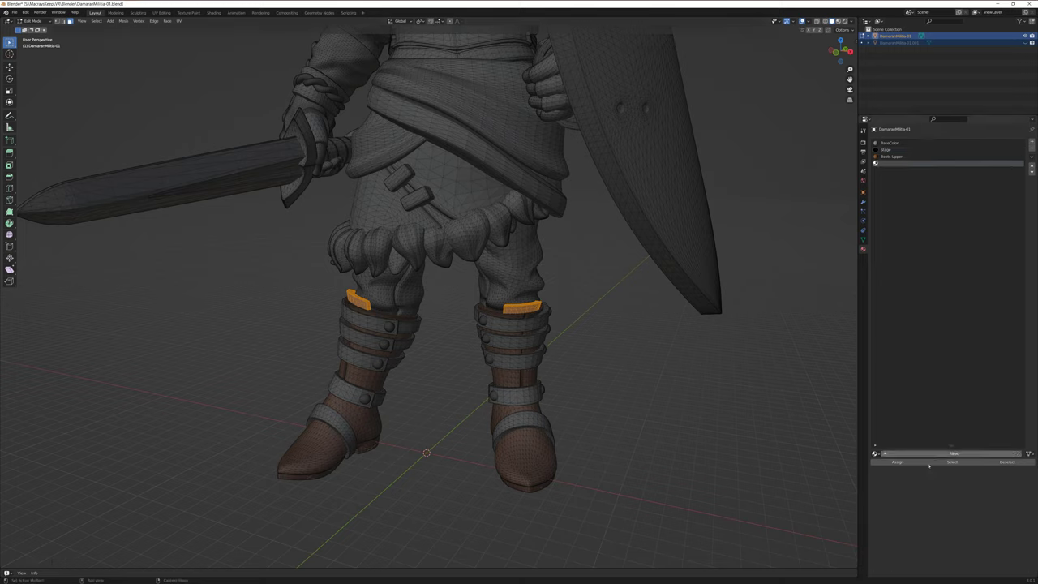
pyautogui.click(884, 455)
pyautogui.doubleClick(902, 454)
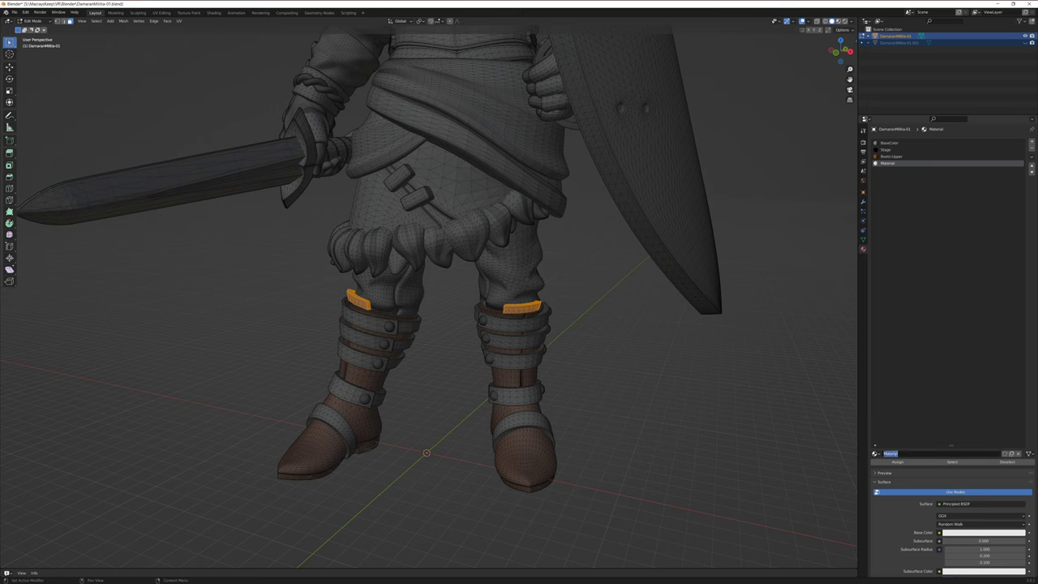
pyautogui.write('Boots Lower')
pyautogui.press('Return')
pyautogui.click(963, 492)
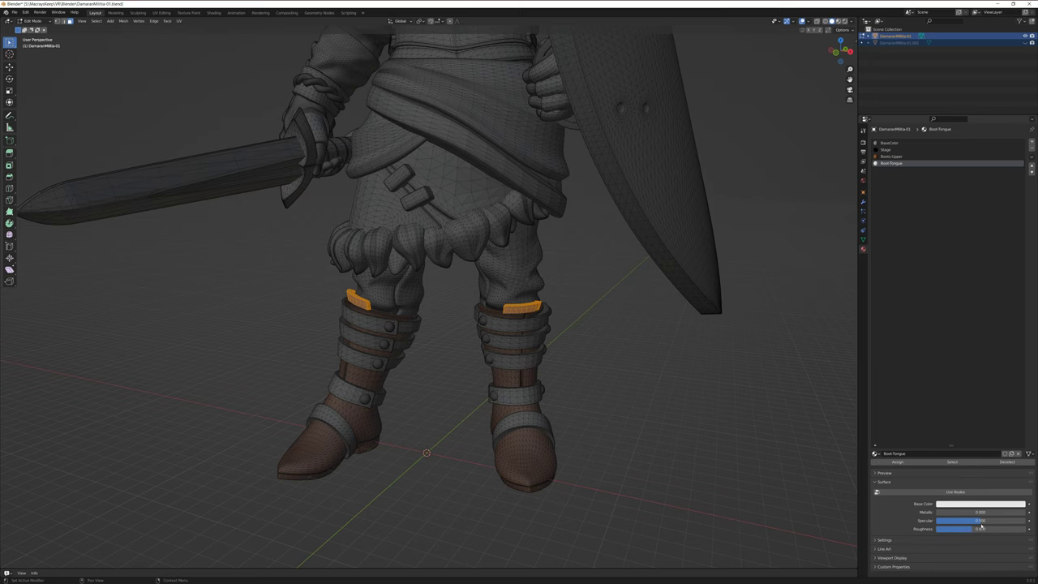
pyautogui.click(979, 520)
pyautogui.write('0')
pyautogui.press('Return')
pyautogui.click(979, 529)
pyautogui.write('1')
pyautogui.press('Return')
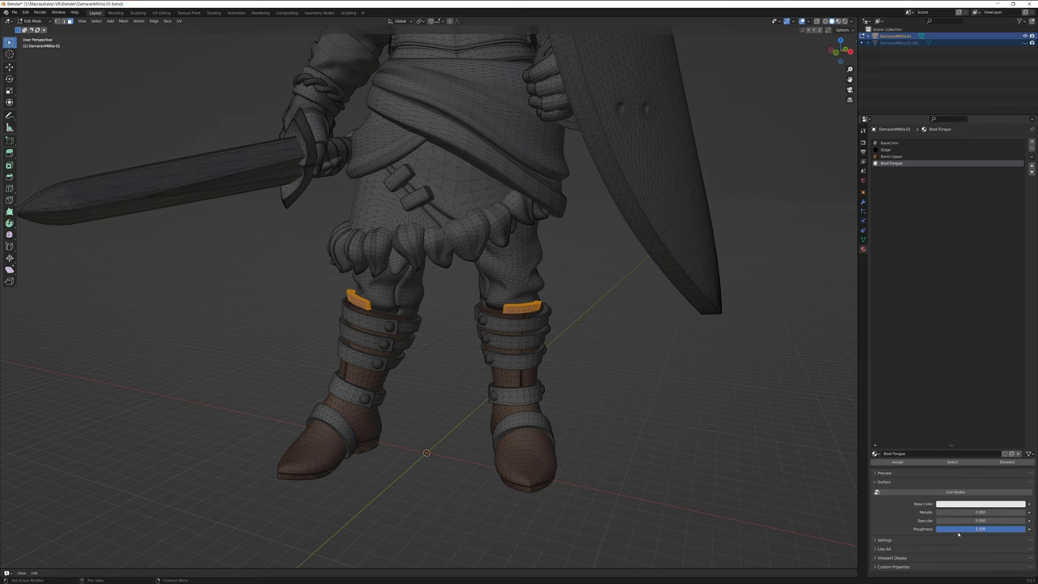
# Make Boot-Tongue brown, assign it to the tongue faces, then deselect them.
pyautogui.click(983, 503)
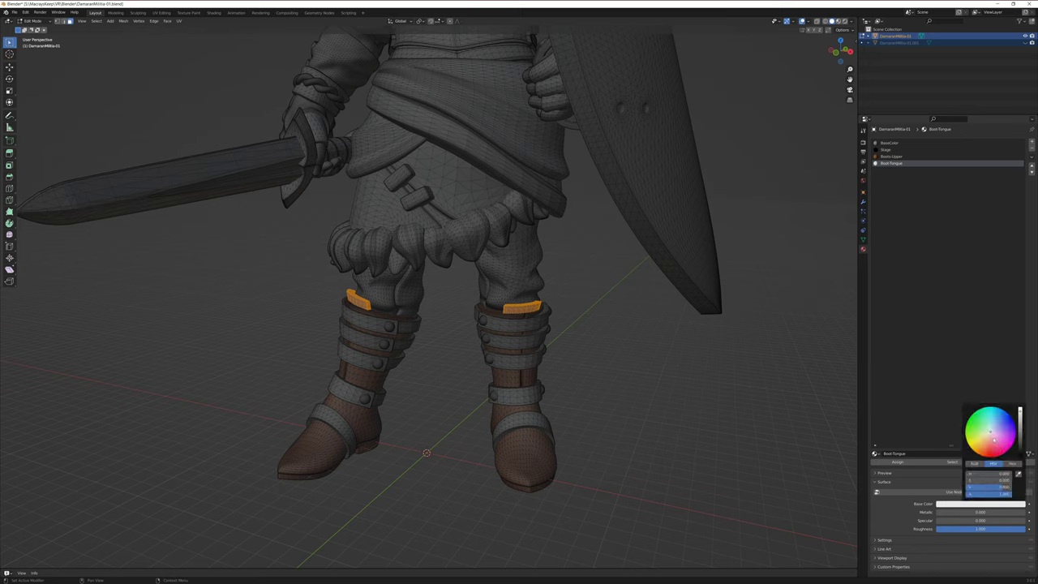
pyautogui.moveTo(985, 480); pyautogui.dragTo(1019, 480)
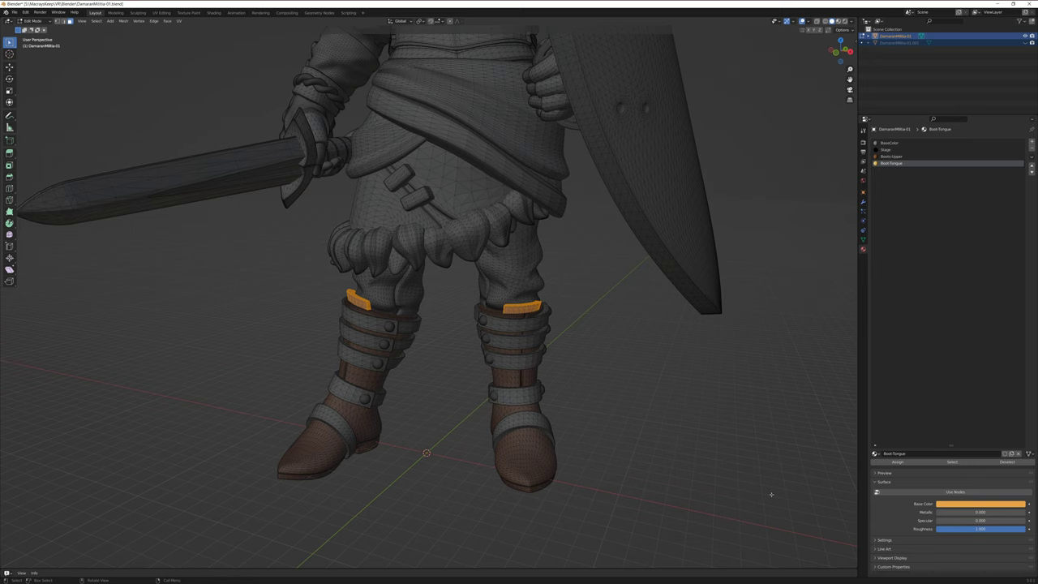
pyautogui.click(987, 504)
pyautogui.moveTo(1022, 423); pyautogui.dragTo(1021, 441)
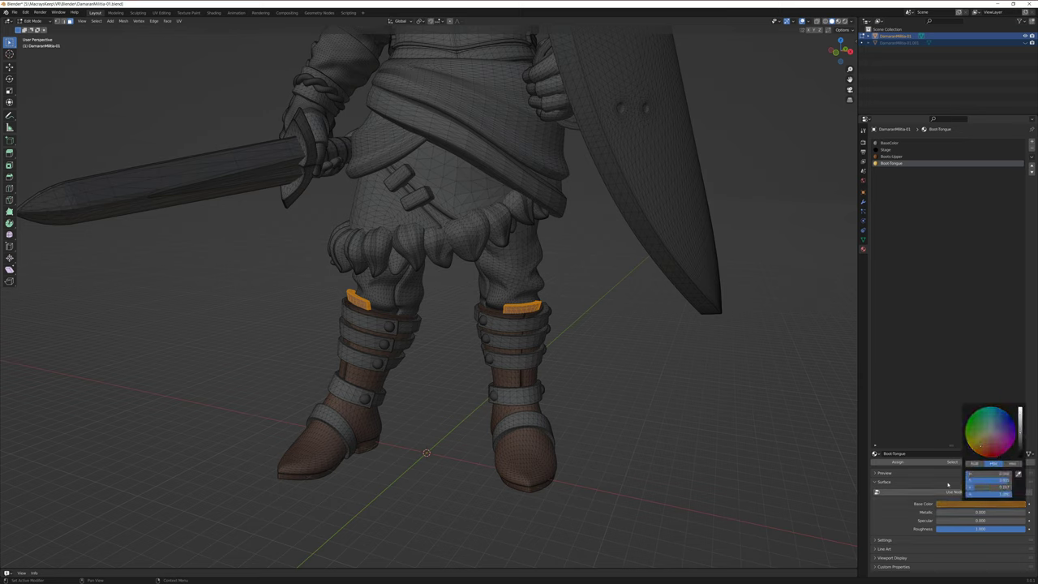
pyautogui.click(908, 463)
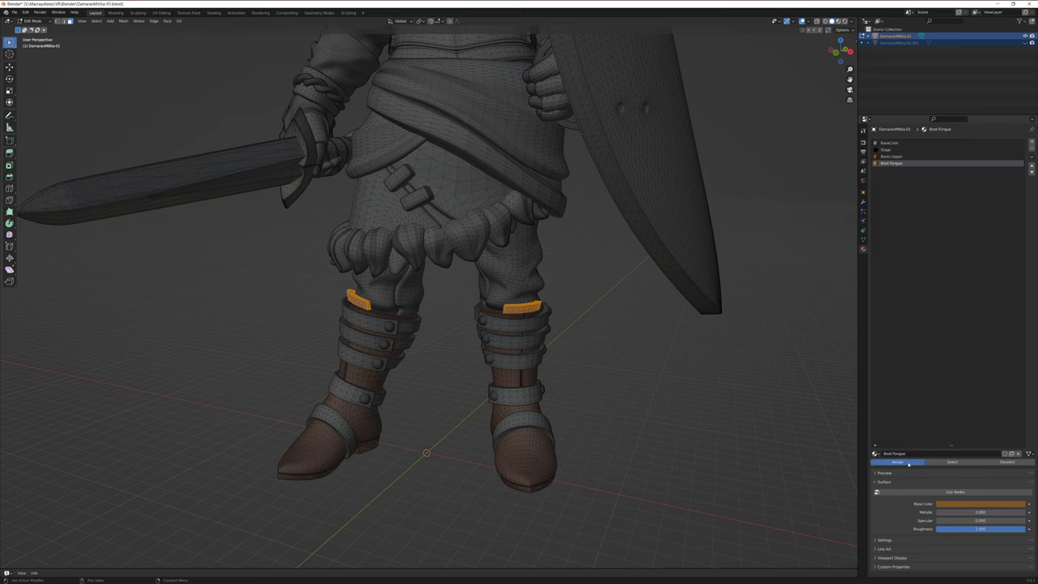
pyautogui.click(1015, 463)
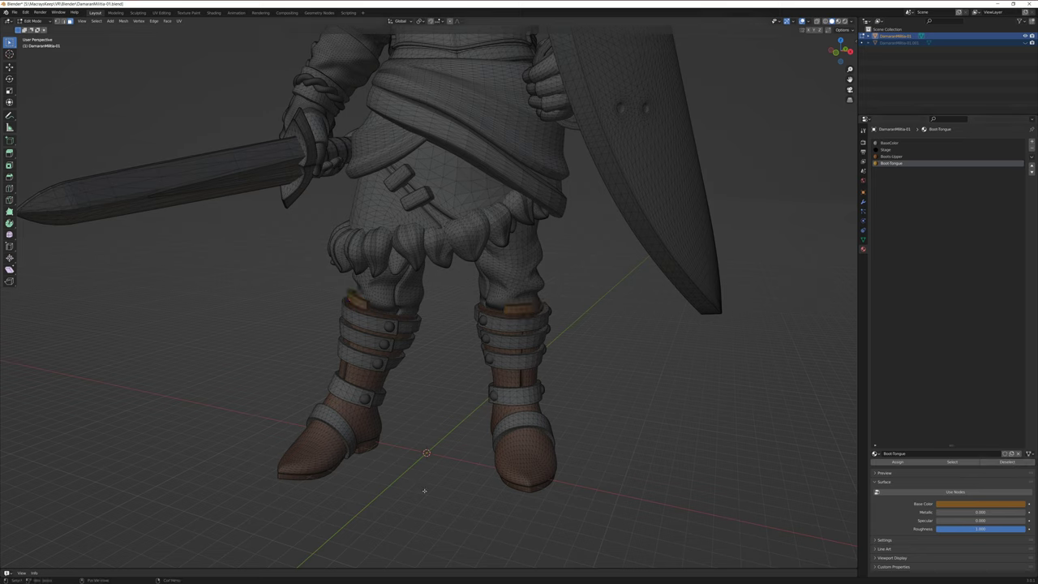
# From a side view, circle-select faces on each of the left boot's straps.
pyautogui.moveTo(418, 493)
pyautogui.mouseDown(button='middle')
pyautogui.moveTo(441, 489)
pyautogui.moveTo(441, 475)
pyautogui.moveTo(545, 471)
pyautogui.moveTo(425, 476)
pyautogui.mouseUp(button='middle')
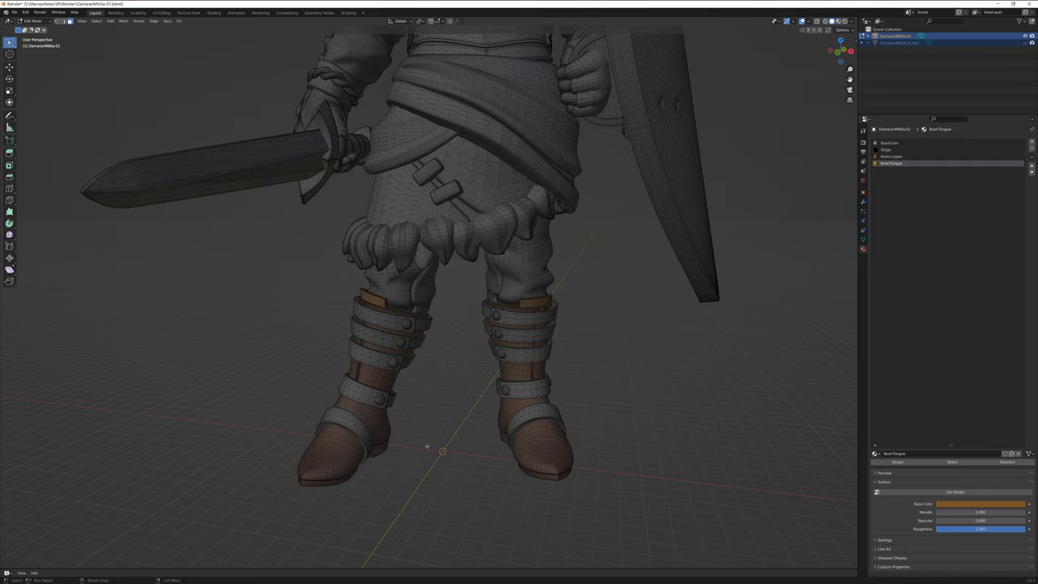
pyautogui.moveTo(428, 446); pyautogui.dragTo(367, 398, button='middle')
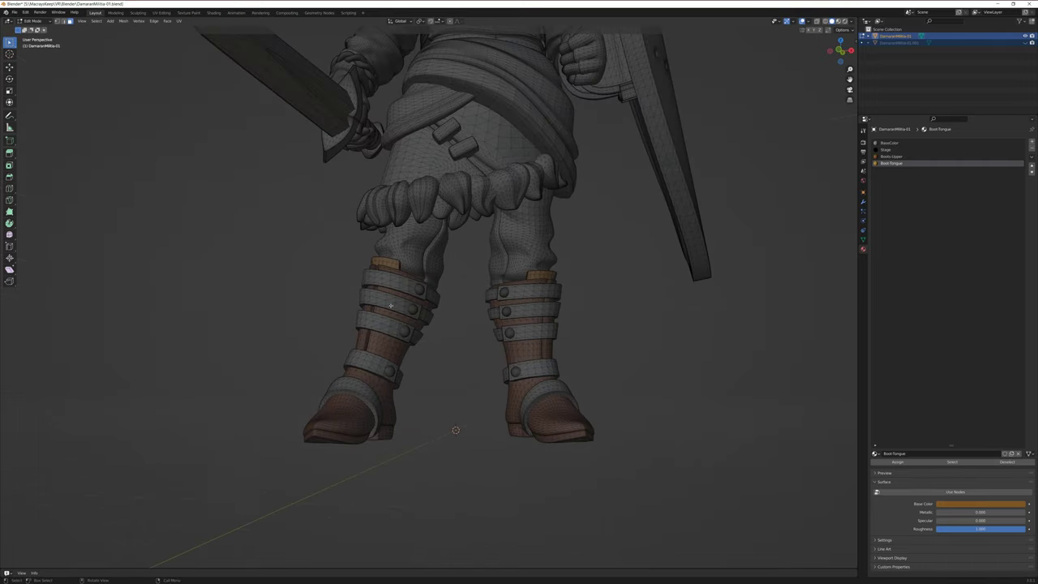
pyautogui.moveTo(467, 361); pyautogui.dragTo(453, 410, button='middle')
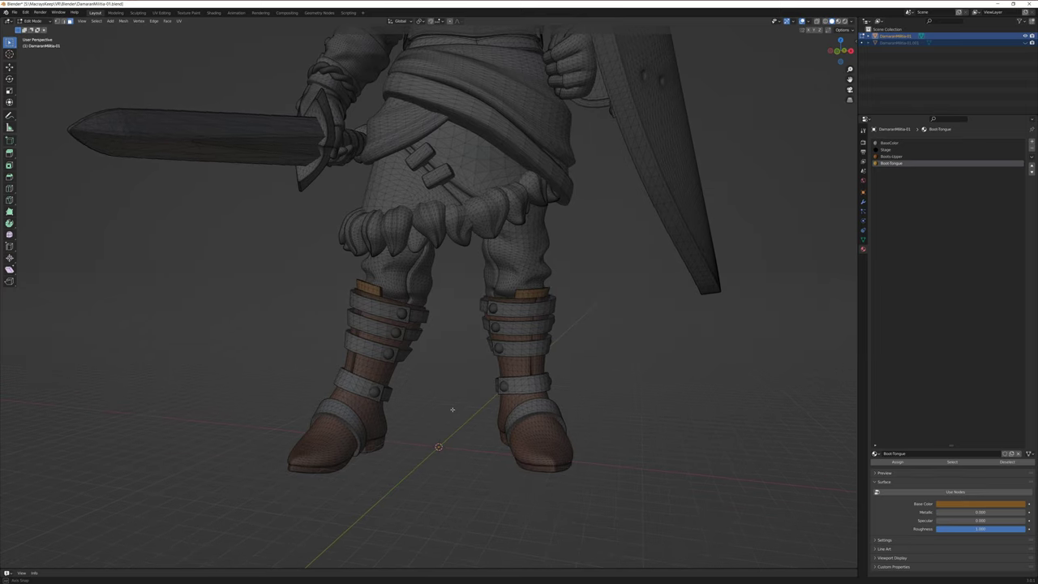
pyautogui.press('c')
pyautogui.click(348, 418)
pyautogui.click(355, 387)
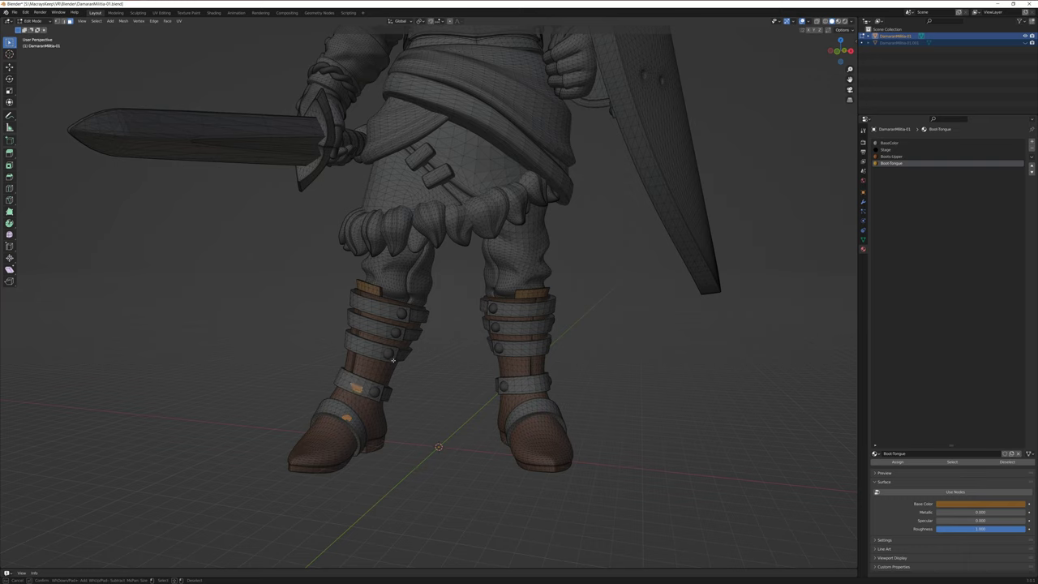
pyautogui.keyDown('shift'); pyautogui.click(368, 352); pyautogui.keyUp('shift')
pyautogui.keyDown('shift'); pyautogui.click(373, 328); pyautogui.keyUp('shift')
pyautogui.keyDown('shift'); pyautogui.click(385, 311); pyautogui.keyUp('shift')
# Add the right boot's strap faces and grow the selection to every linked strap.
pyautogui.keyDown('shift'); pyautogui.click(515, 311); pyautogui.keyUp('shift')
pyautogui.keyDown('shift'); pyautogui.click(517, 326); pyautogui.keyUp('shift')
pyautogui.keyDown('shift'); pyautogui.click(525, 349); pyautogui.keyUp('shift')
pyautogui.keyDown('shift'); pyautogui.click(530, 383); pyautogui.keyUp('shift')
pyautogui.keyDown('shift'); pyautogui.click(539, 405); pyautogui.keyUp('shift')
pyautogui.press('Escape')
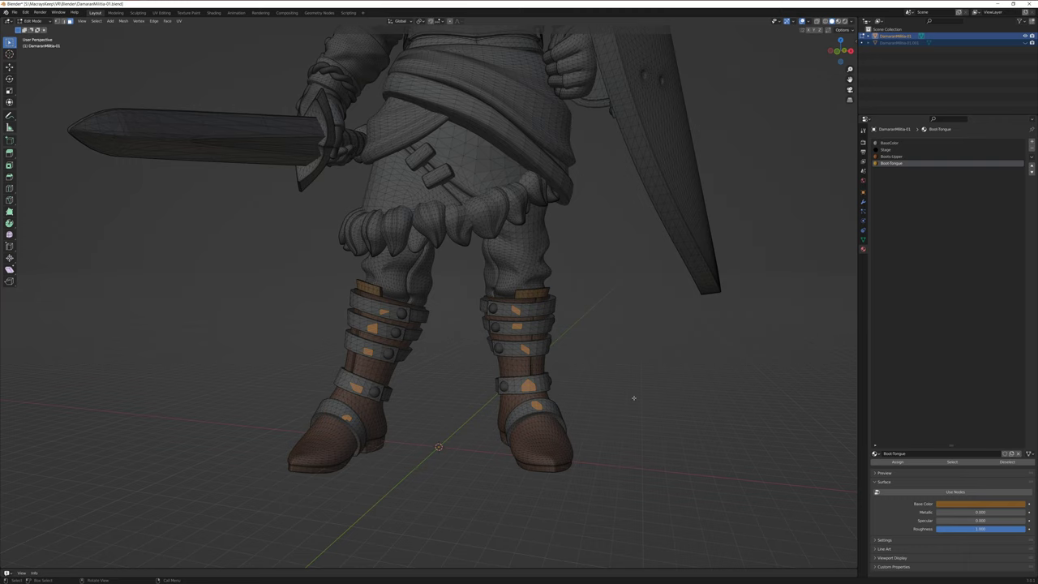
pyautogui.hotkey('ctrl', 'l')
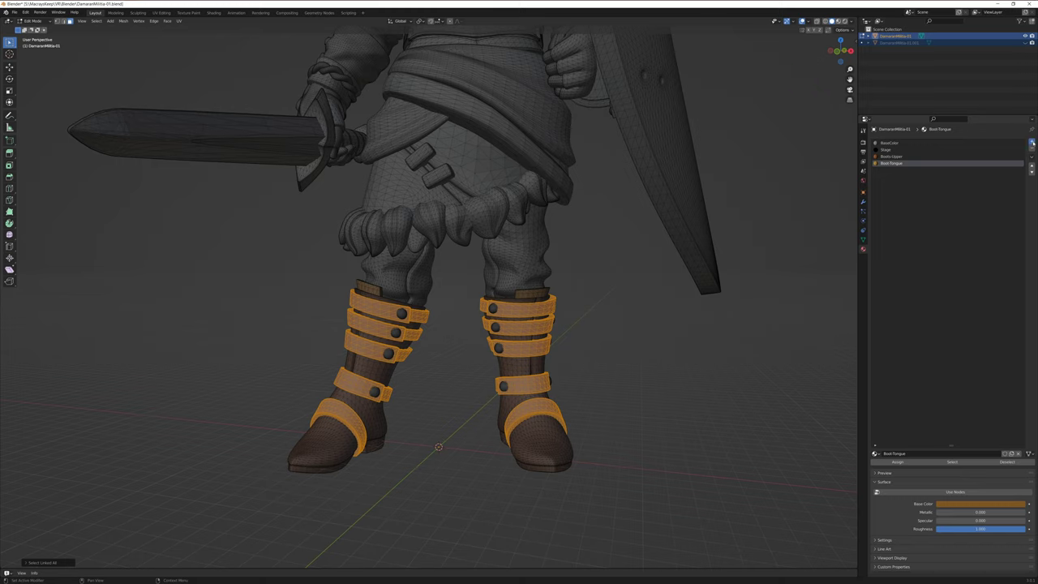
# Create a Boot Straps material in a new slot, without nodes, with Specular 0 and Roughness 1.
pyautogui.click(1031, 142)
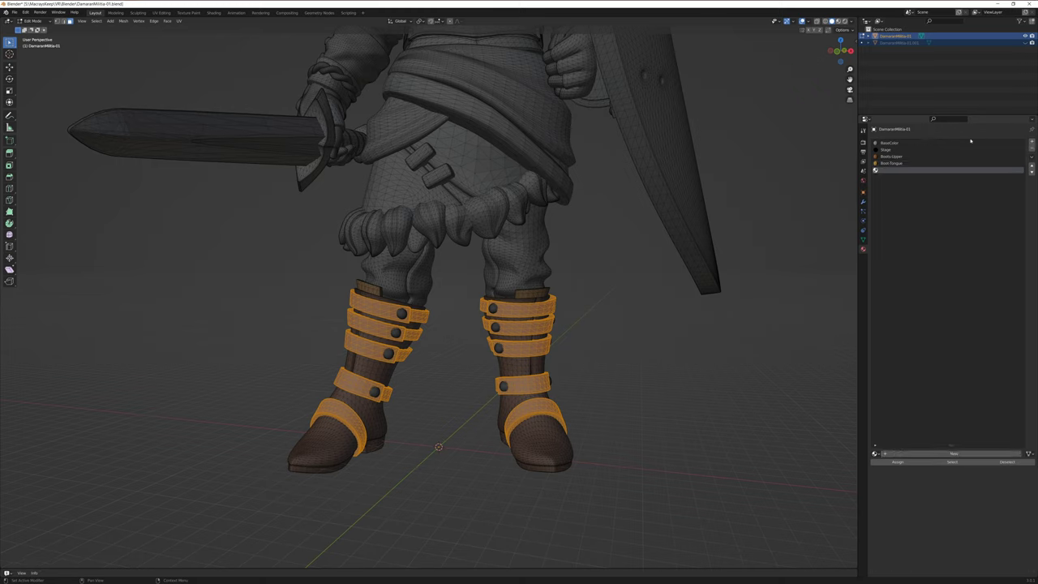
pyautogui.click(896, 455)
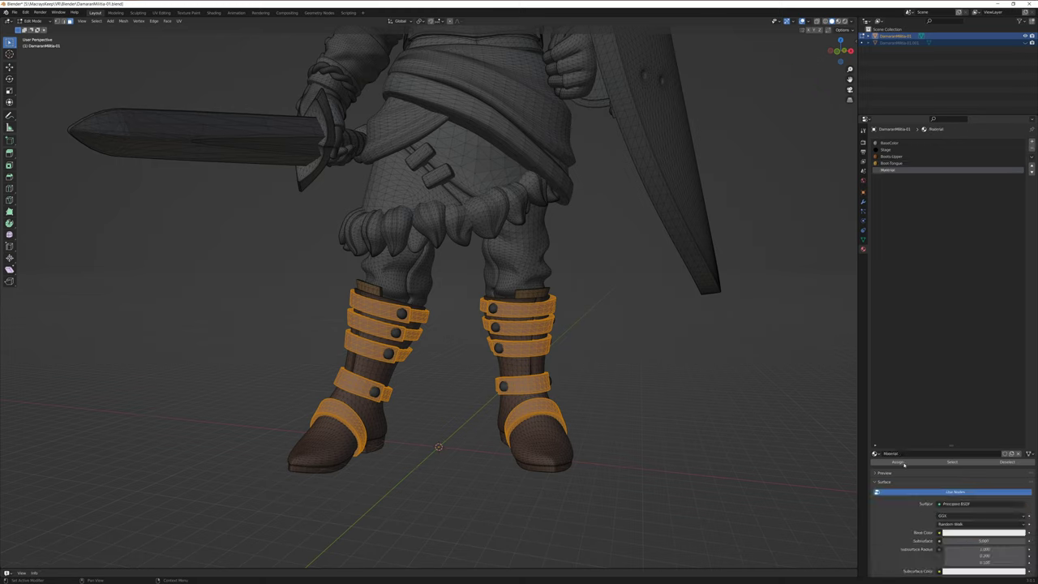
pyautogui.doubleClick(892, 454)
pyautogui.write('Boots-Straps')
pyautogui.click(951, 493)
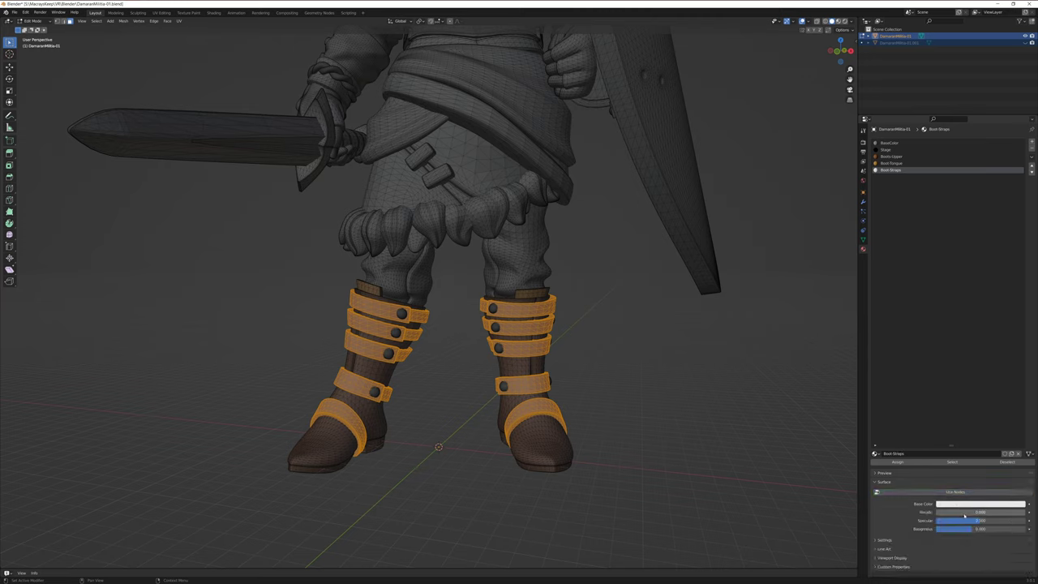
pyautogui.moveTo(972, 520); pyautogui.dragTo(1025, 528)
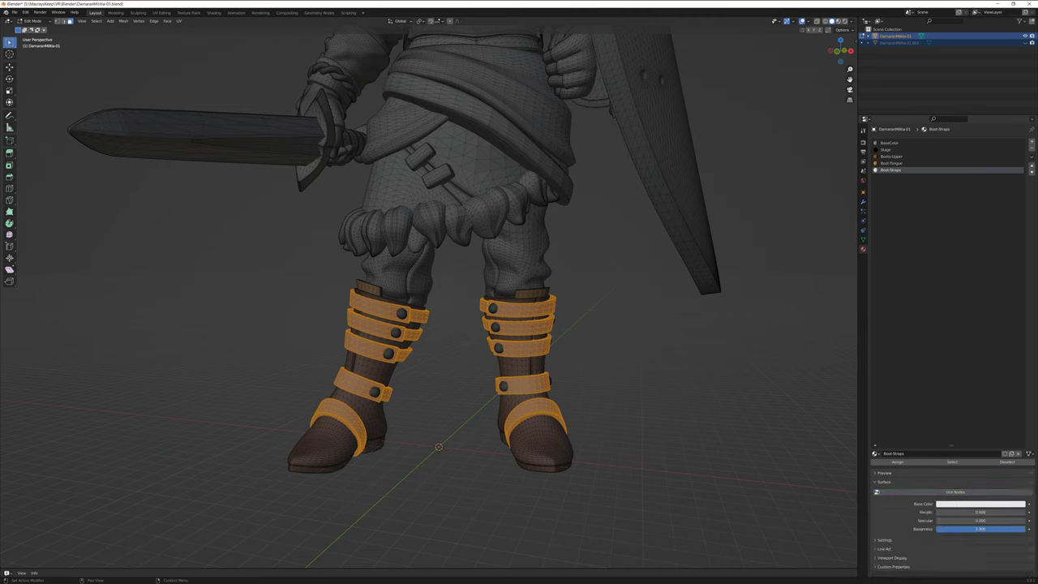
# Darken the Boot Straps base colour to grey and deselect the strap faces.
pyautogui.click(992, 504)
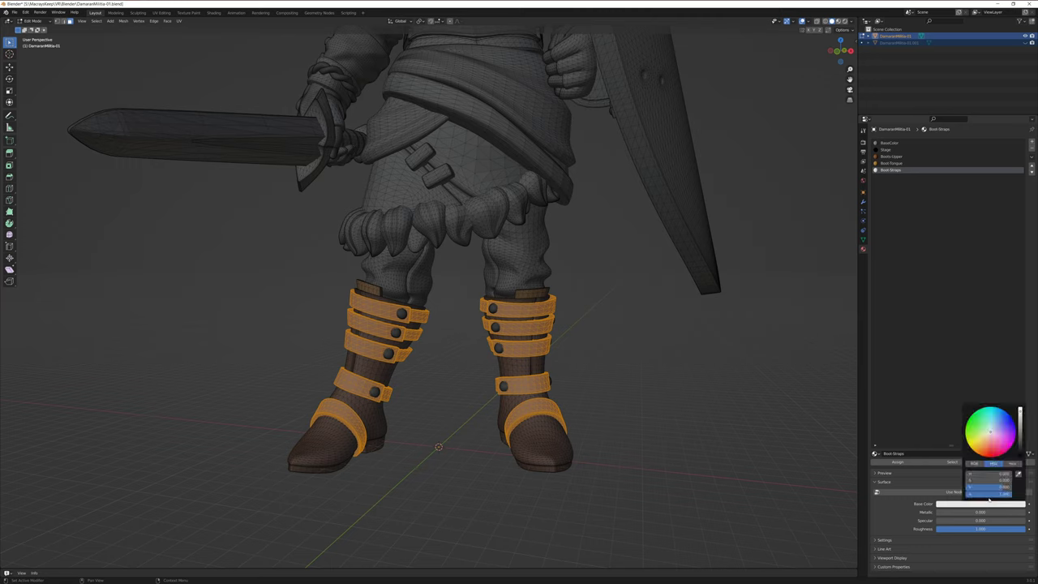
pyautogui.click(984, 503)
pyautogui.click(1021, 432)
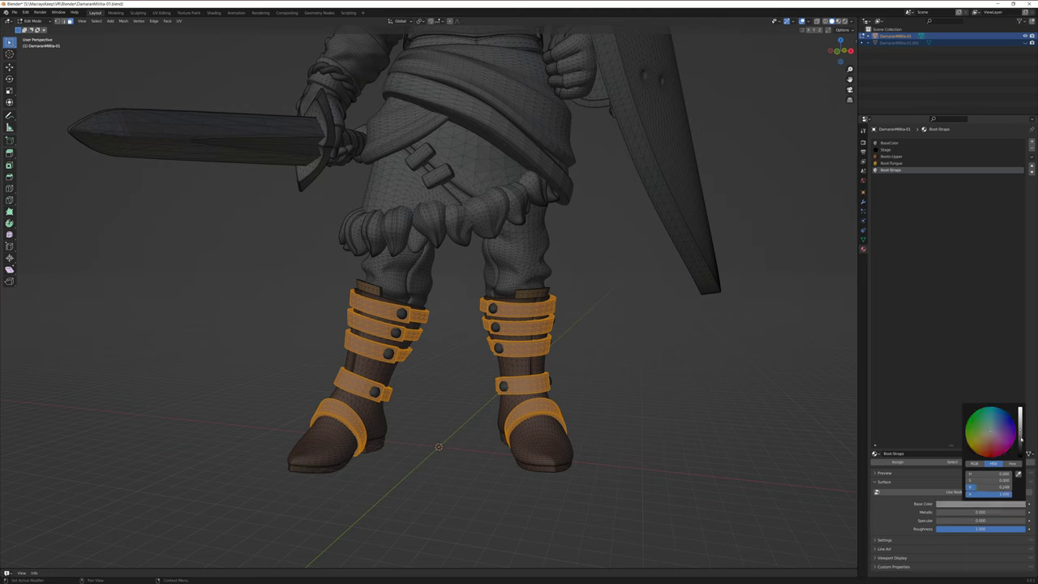
pyautogui.moveTo(1020, 438); pyautogui.dragTo(1021, 441)
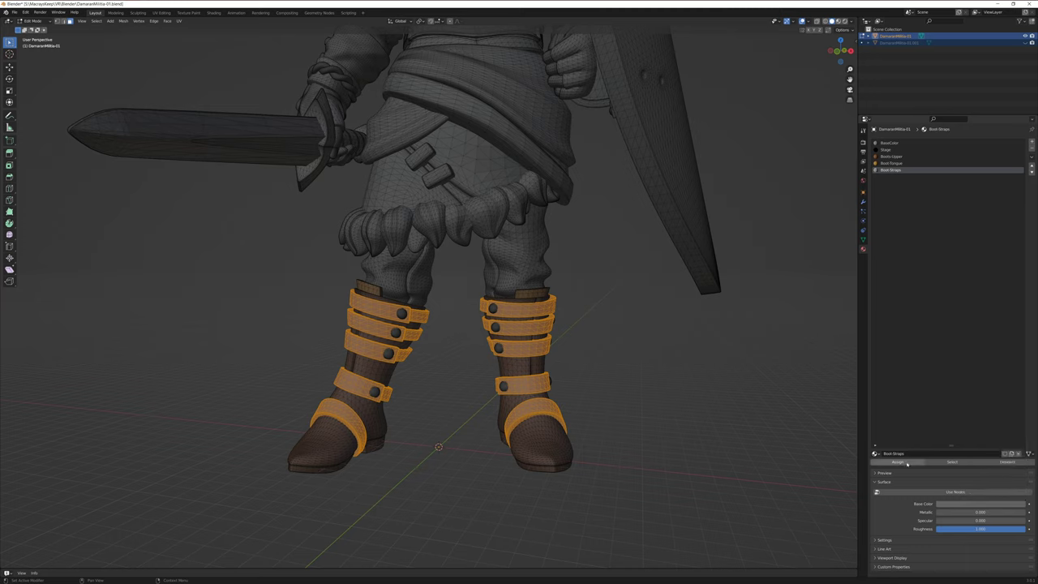
pyautogui.click(1017, 463)
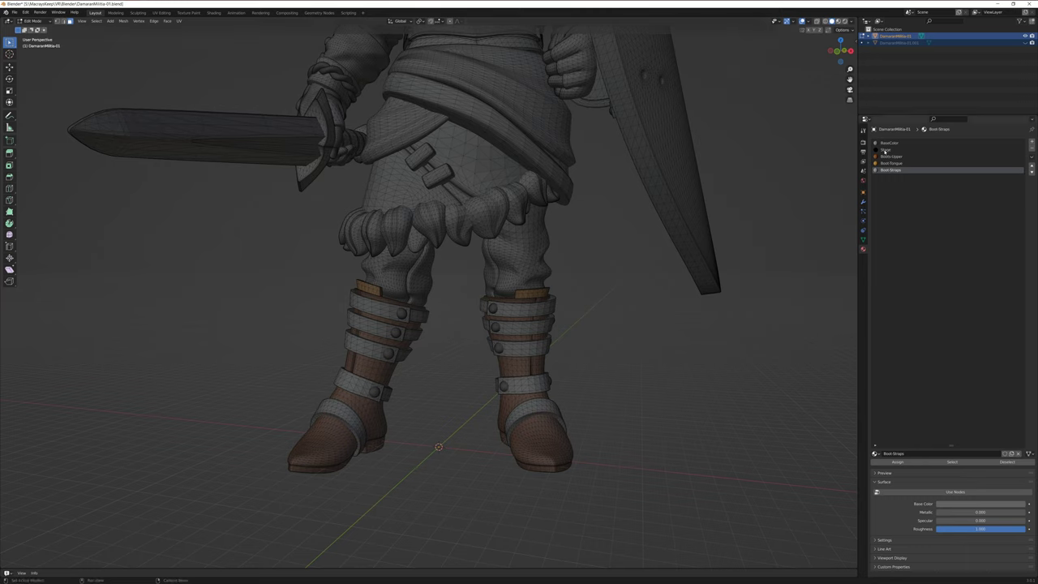
# Darken the base colour of the BaseColor cloth material.
pyautogui.click(888, 145)
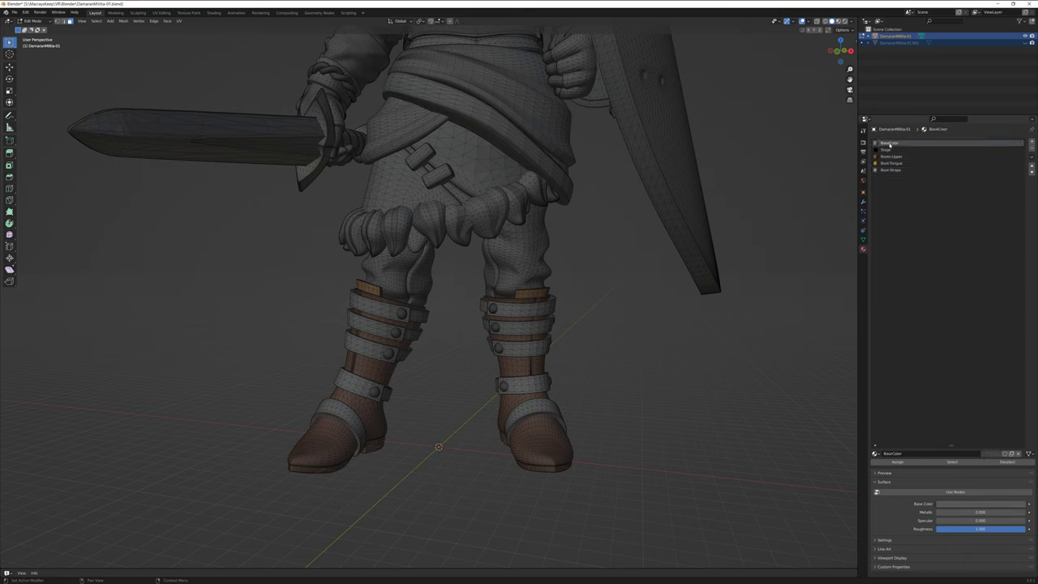
pyautogui.click(981, 503)
pyautogui.moveTo(1020, 412); pyautogui.dragTo(1020, 427)
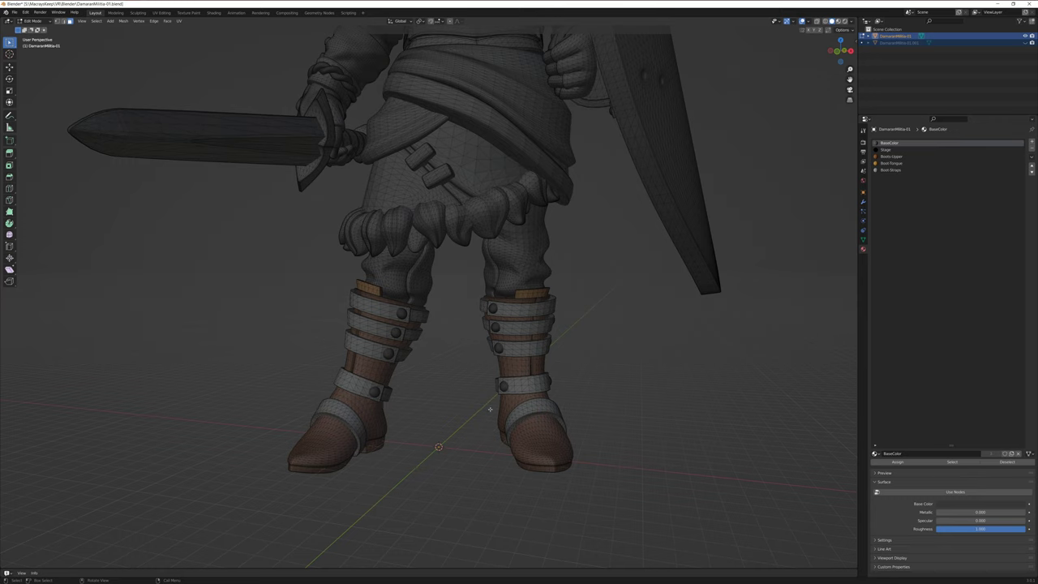
# Orbit around the knight from its left side to the front-quarter legs and boots.
pyautogui.press('b')
pyautogui.moveTo(463, 373); pyautogui.dragTo(421, 317, button='middle')
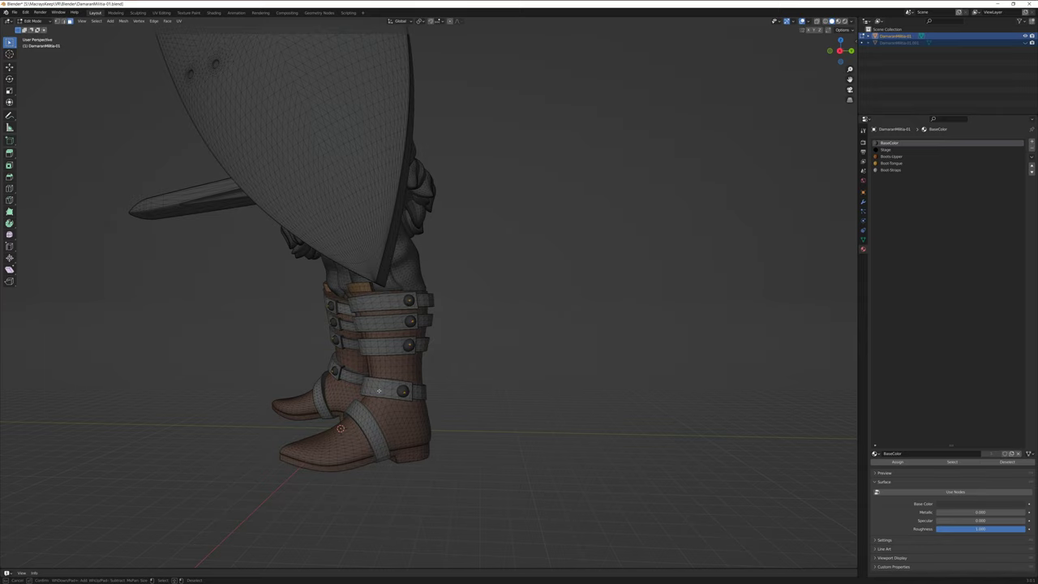
pyautogui.moveTo(440, 386); pyautogui.dragTo(608, 382, button='middle')
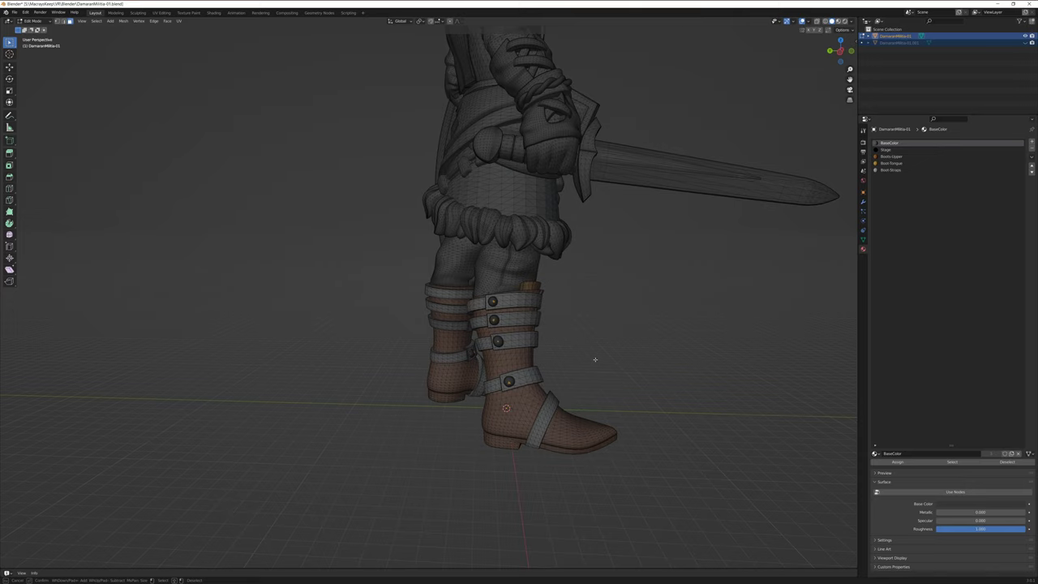
pyautogui.moveTo(596, 360); pyautogui.dragTo(513, 347, button='middle')
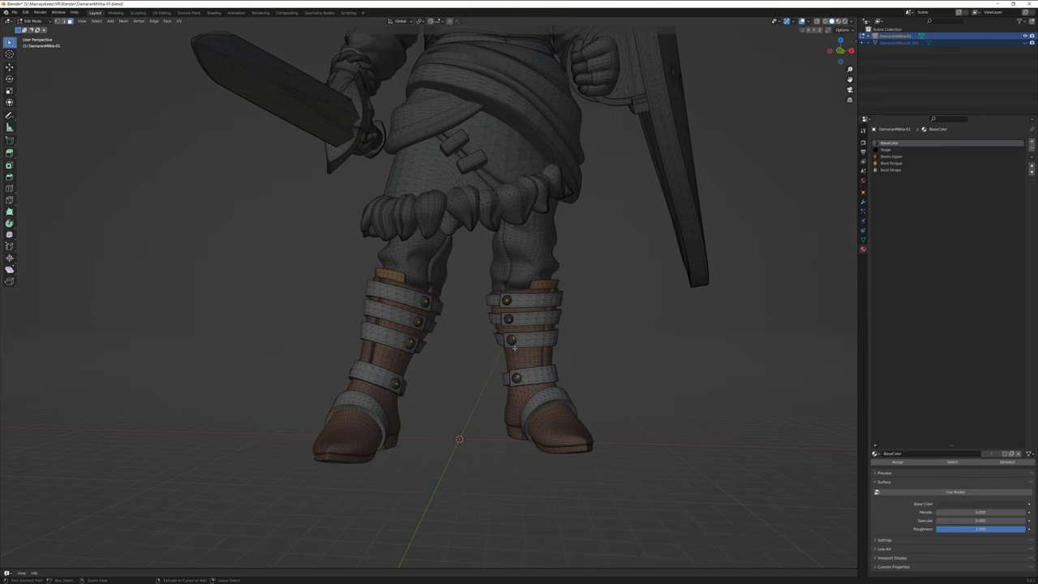
# Select all rivets and give them a new Boot Rivit material without nodes and Roughness 1.
pyautogui.hotkey('ctrl', 'l')
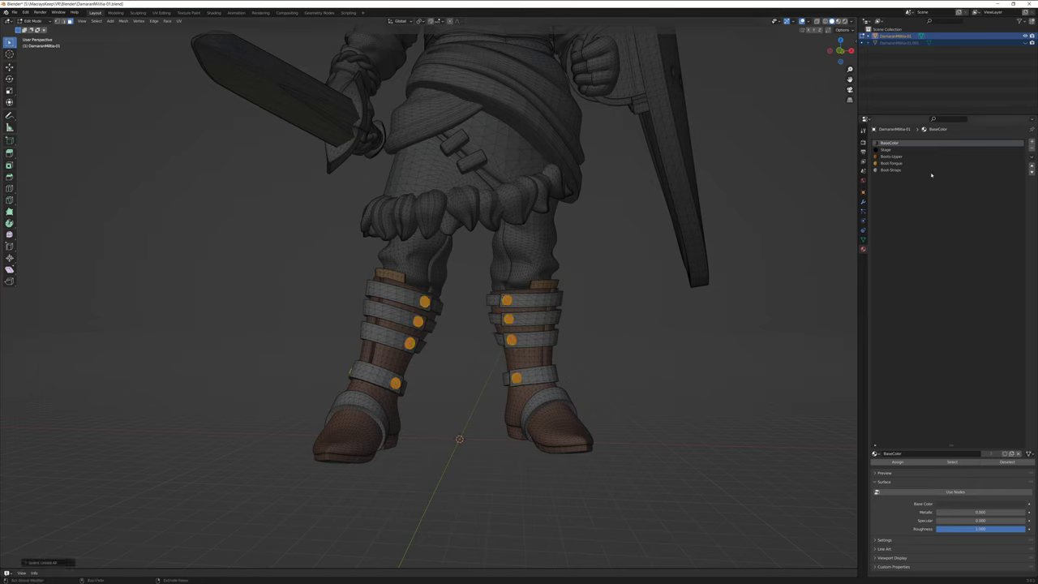
pyautogui.click(1032, 142)
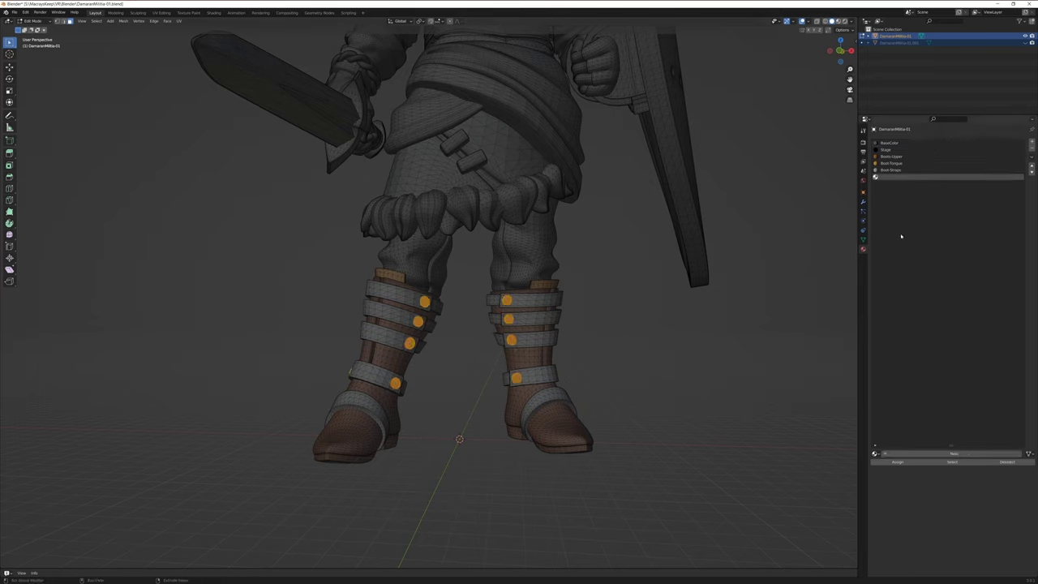
pyautogui.click(902, 455)
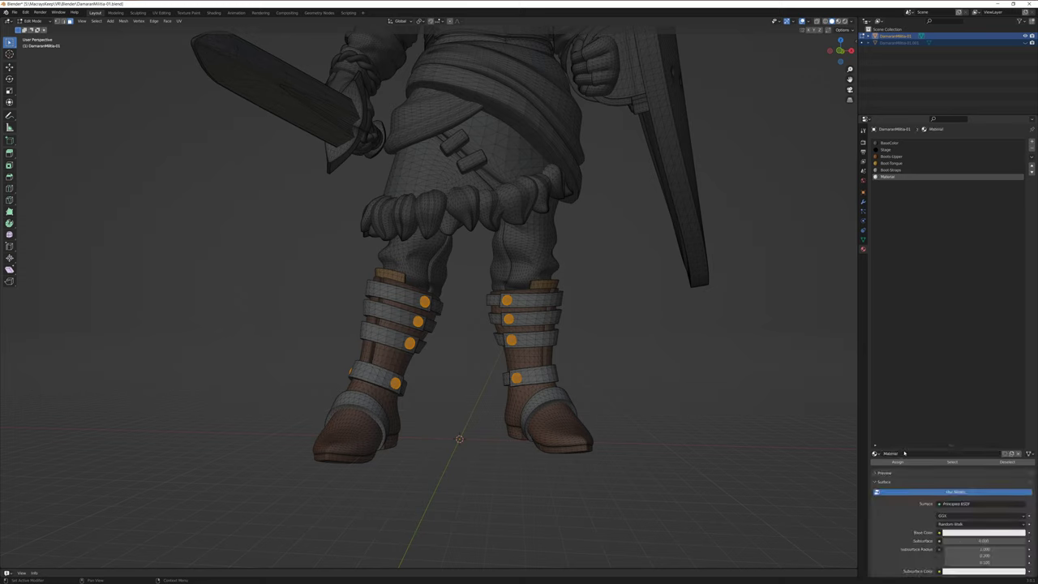
pyautogui.doubleClick(902, 453)
pyautogui.write('Bo')
pyautogui.write('ot-S')
pyautogui.press('Return')
pyautogui.click(957, 492)
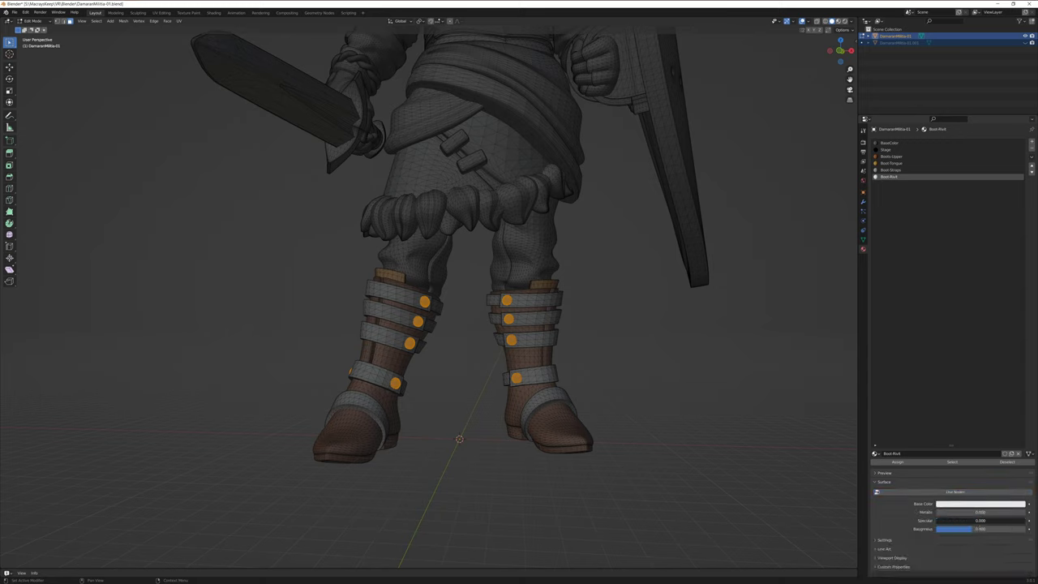
pyautogui.moveTo(972, 528); pyautogui.dragTo(1025, 529)
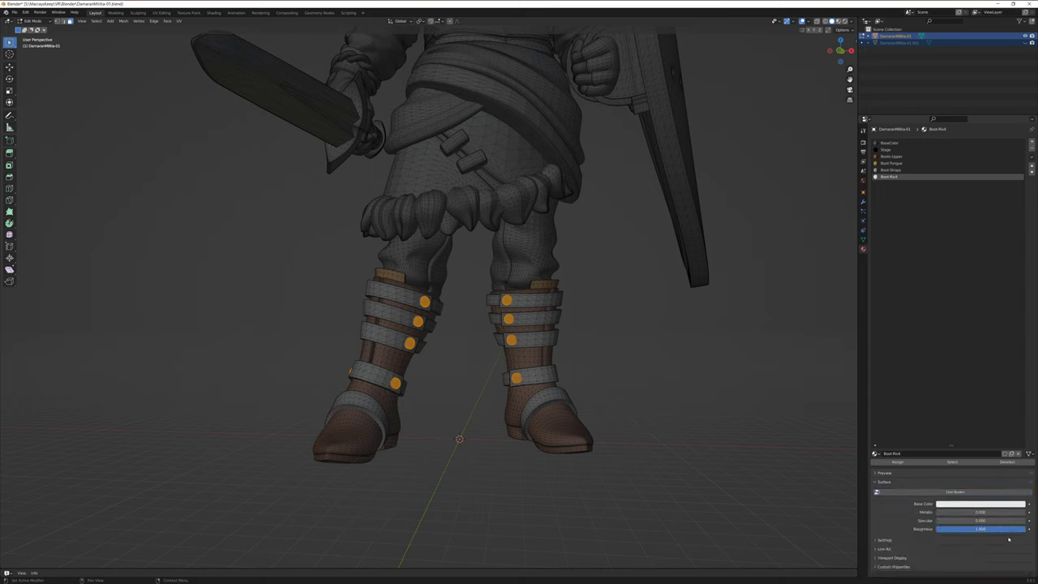
# Make the Boot Rivit colour black and deselect the rivet faces.
pyautogui.click(1014, 504)
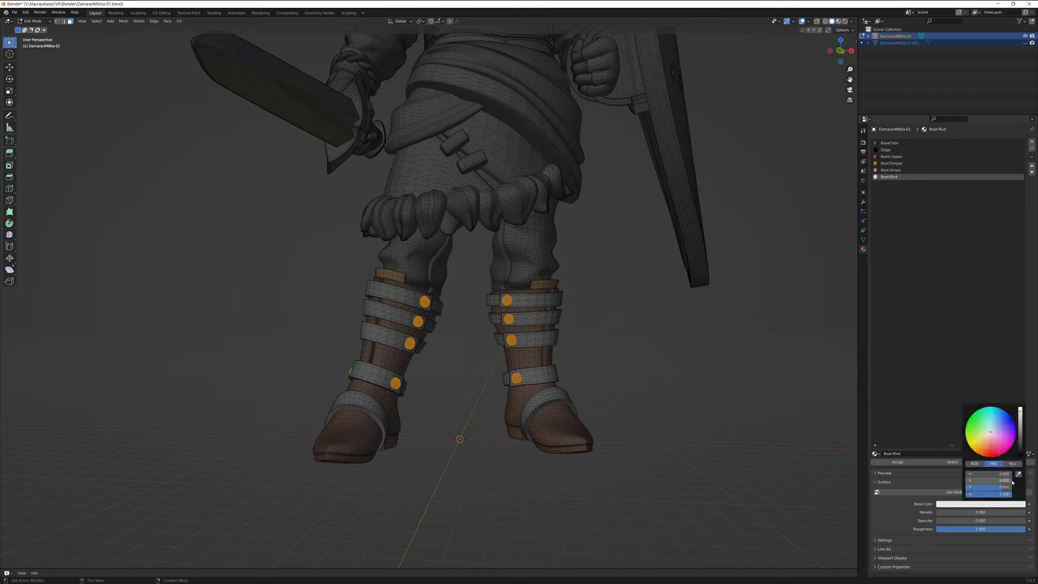
pyautogui.moveTo(1006, 487); pyautogui.dragTo(973, 487)
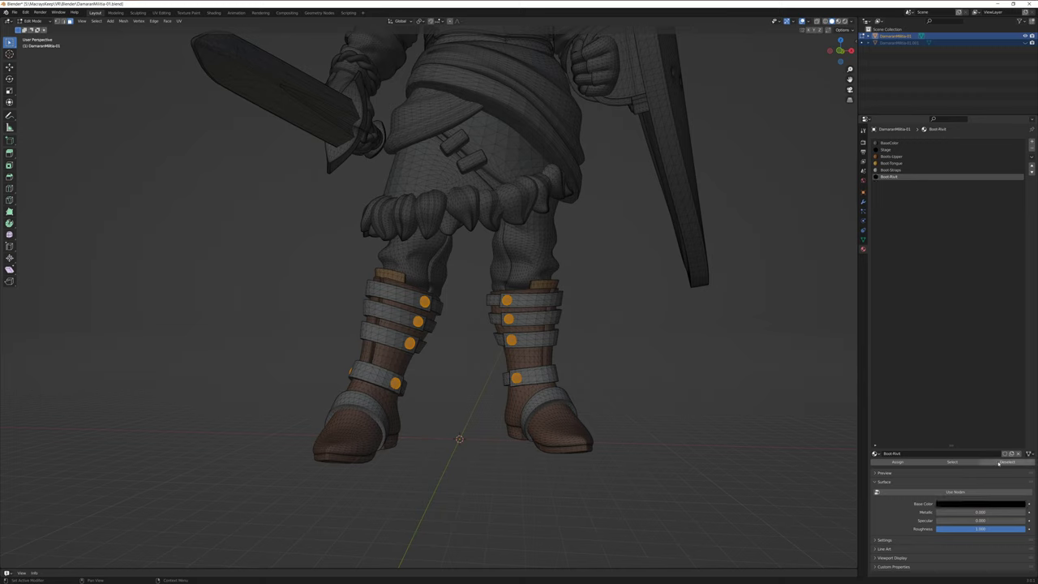
pyautogui.click(1008, 462)
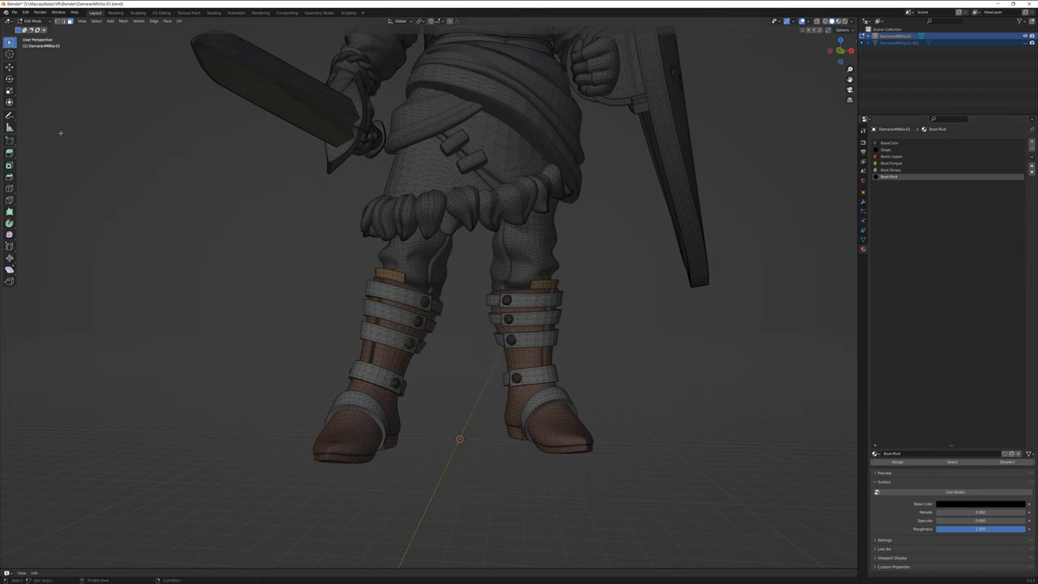
pyautogui.click(14, 12)
# Save the blend file and select both trouser legs entirely with Ctrl+L.
pyautogui.hotkey('ctrl', 's')
pyautogui.press('c')
pyautogui.press('Escape')
pyautogui.press('ctrl')
pyautogui.hotkey('ctrl', 'l')
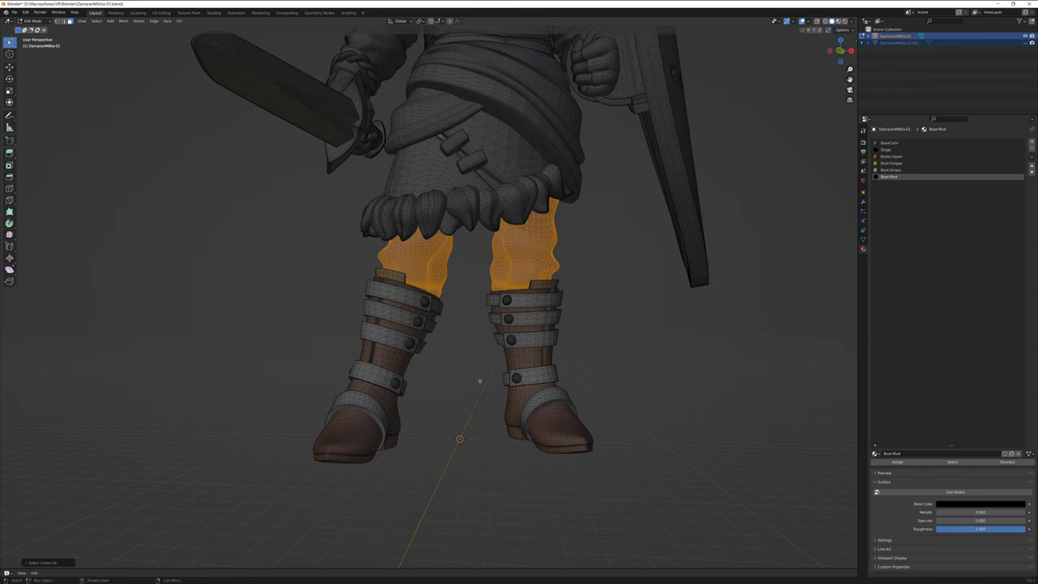
# Add a seventh, empty material slot for the trousers.
pyautogui.moveTo(468, 381); pyautogui.dragTo(452, 364, button='middle')
pyautogui.scroll(3, 459, 373)
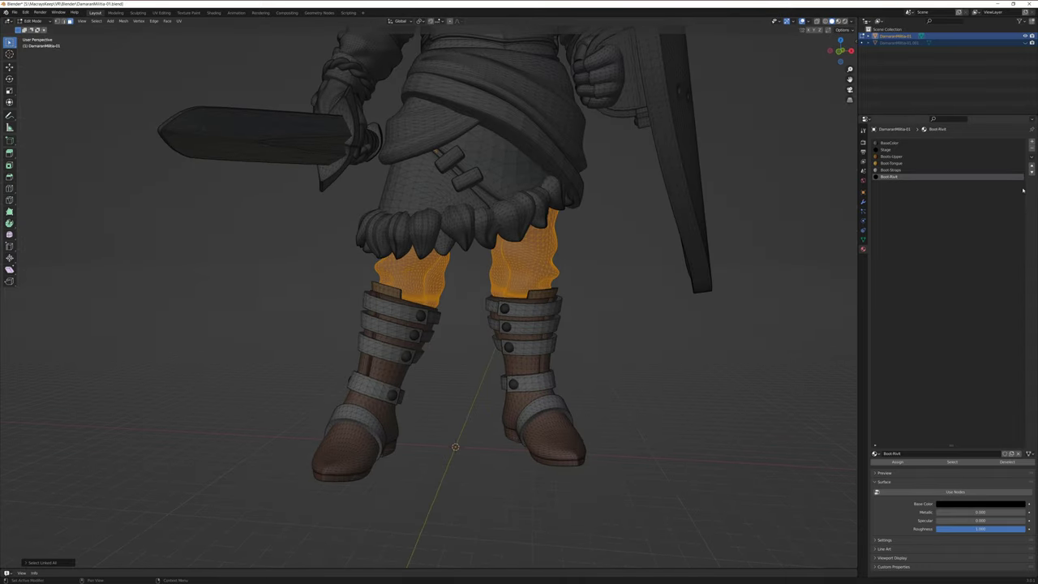
pyautogui.click(1032, 142)
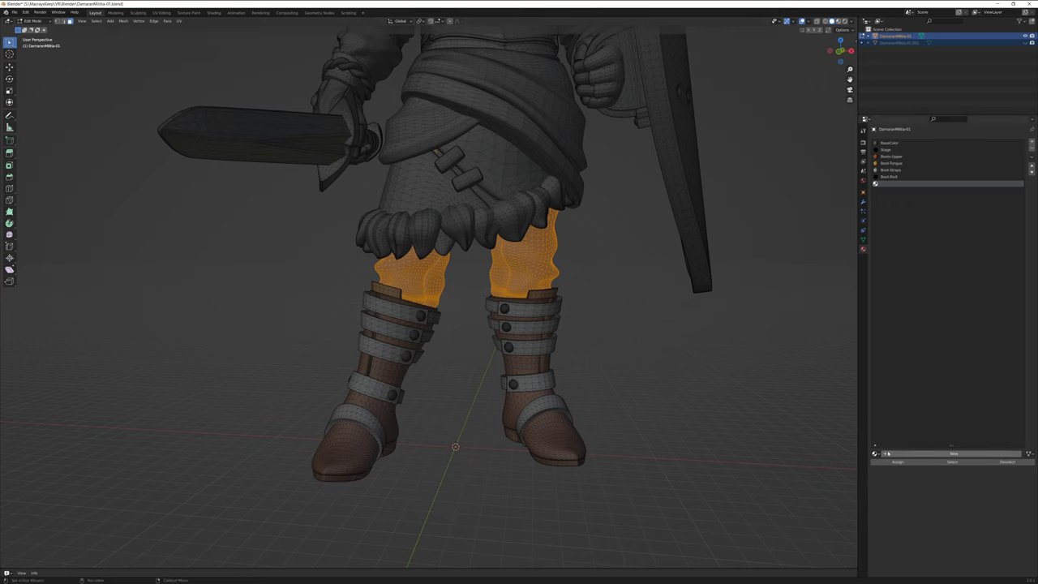
# Create a Pants material without nodes, with Specular 0 and Roughness 1.
pyautogui.click(933, 455)
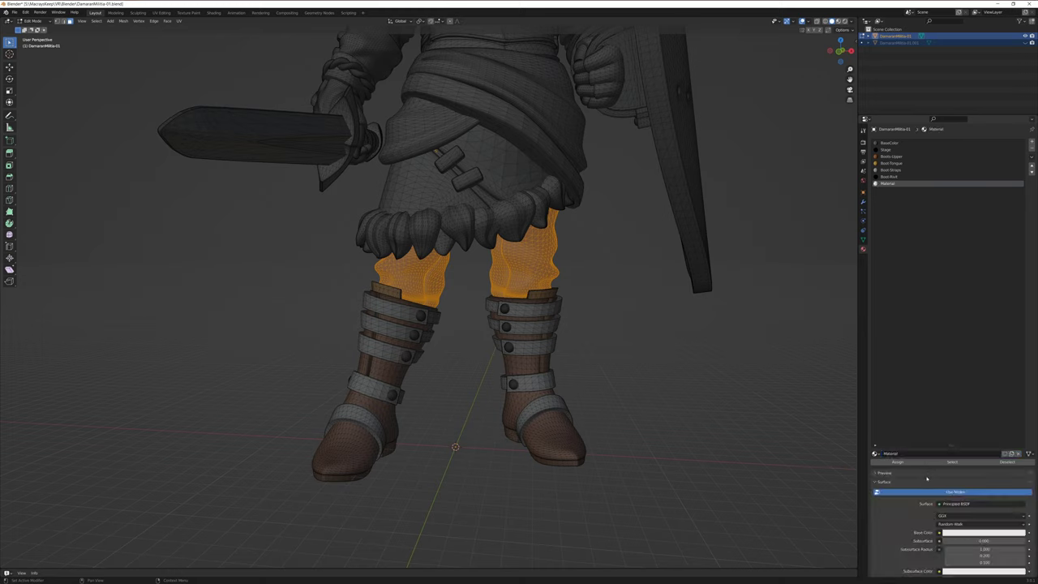
pyautogui.doubleClick(890, 453)
pyautogui.write('Pants')
pyautogui.press('Return')
pyautogui.click(965, 492)
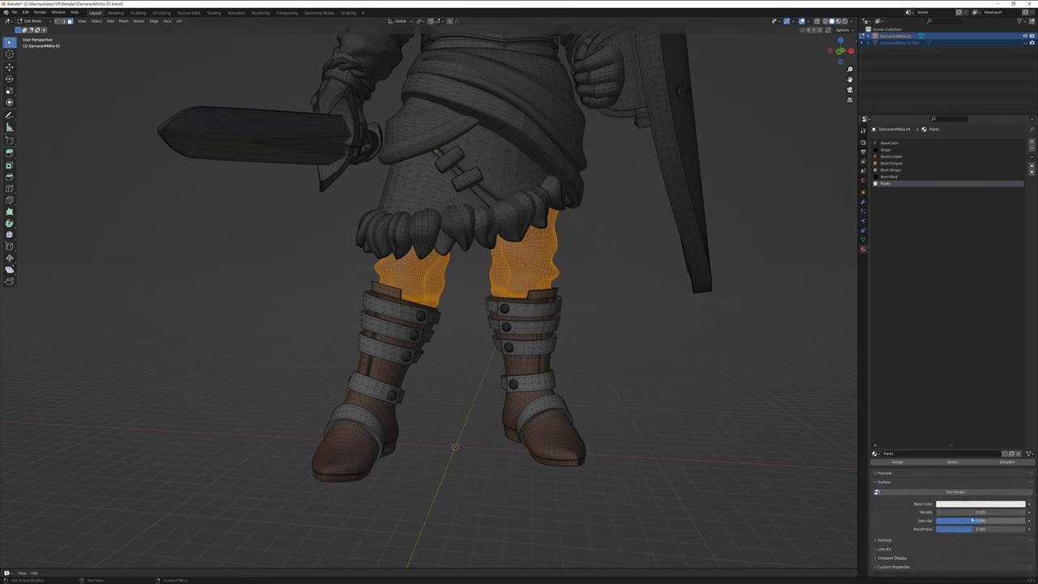
pyautogui.moveTo(974, 520); pyautogui.dragTo(941, 520)
pyautogui.moveTo(959, 531); pyautogui.dragTo(47, 525)
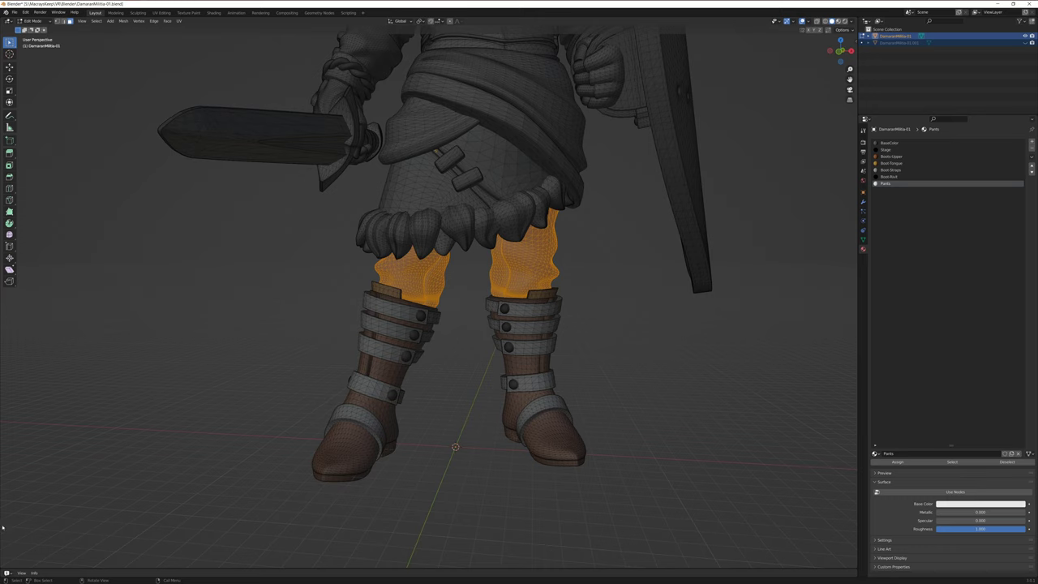
# Make Pants green and assign it to both trouser legs.
pyautogui.click(963, 502)
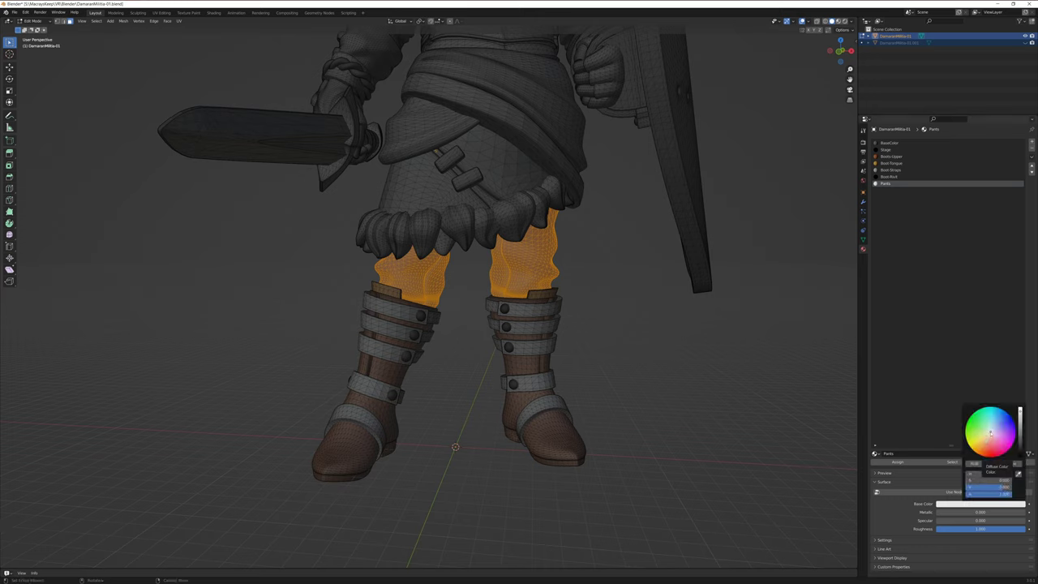
pyautogui.moveTo(991, 432); pyautogui.dragTo(967, 425)
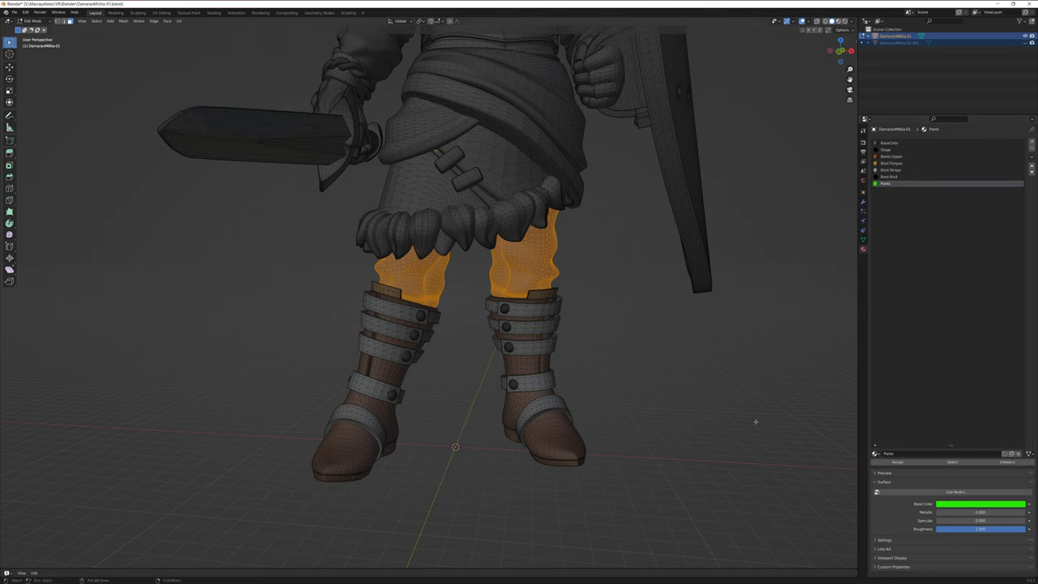
pyautogui.click(894, 462)
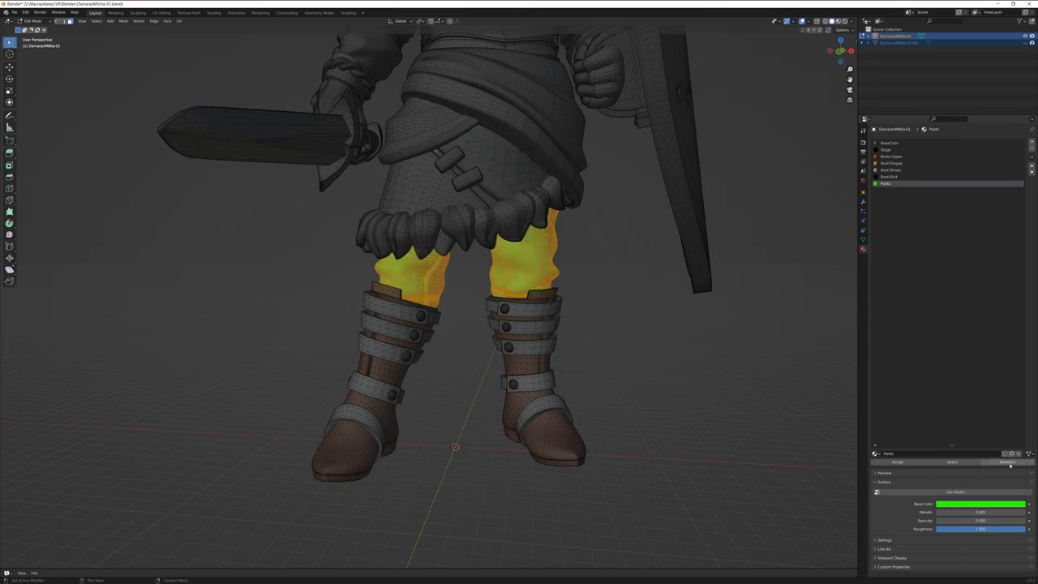
# Deselect all faces with Alt+A so the green trousers show plainly.
pyautogui.hotkey('alt', 'a')
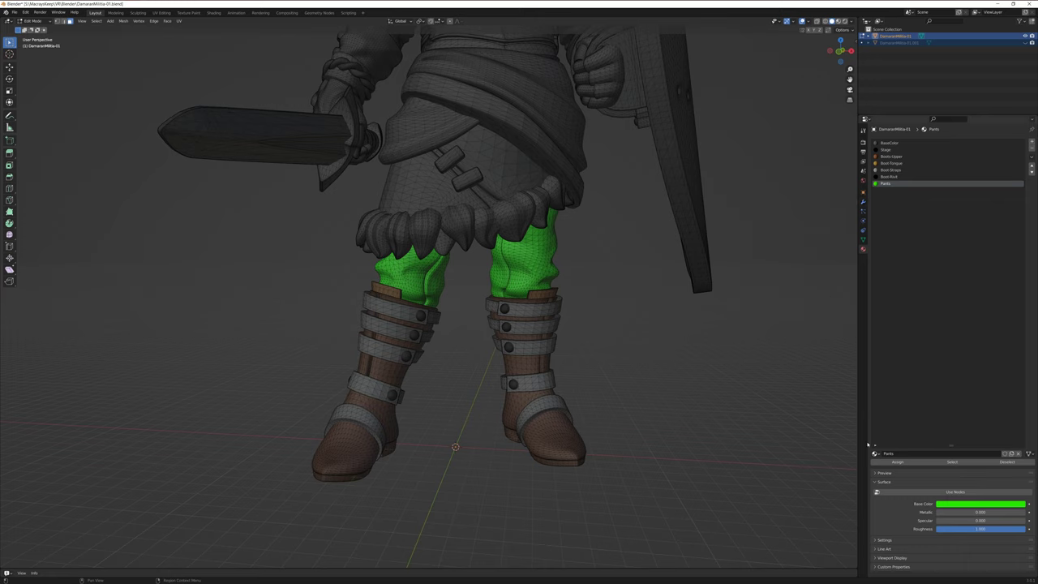
pyautogui.click(887, 170)
pyautogui.click(889, 156)
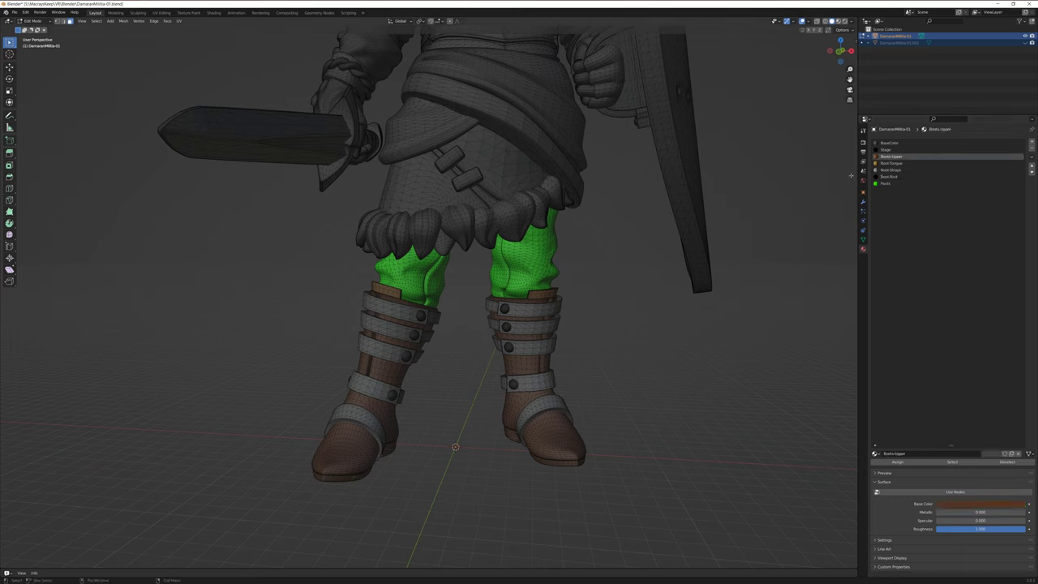
pyautogui.click(886, 184)
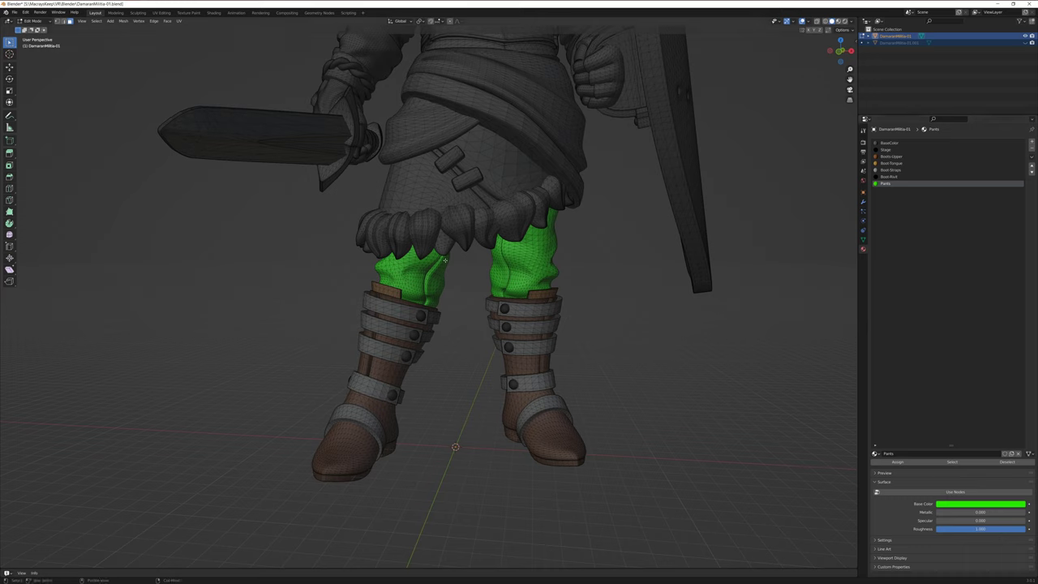
pyautogui.click(981, 504)
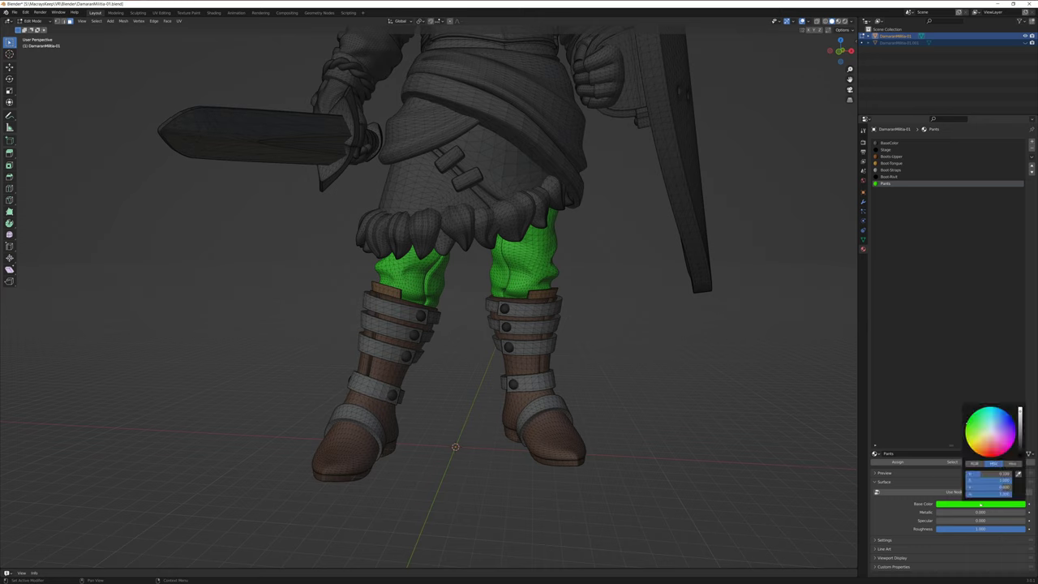
pyautogui.moveTo(990, 485); pyautogui.dragTo(949, 486)
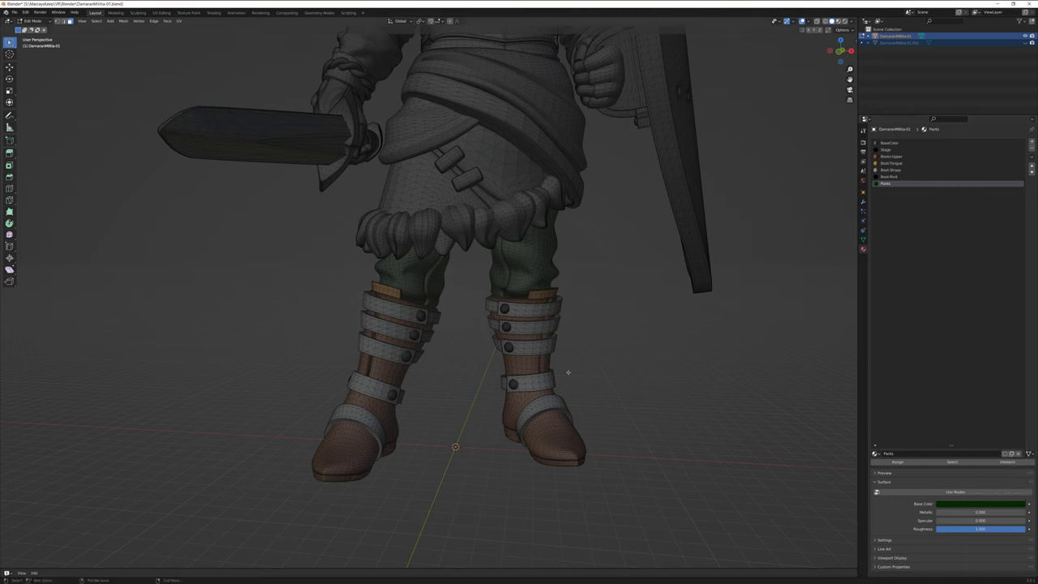
pyautogui.scroll(-5, 460, 371)
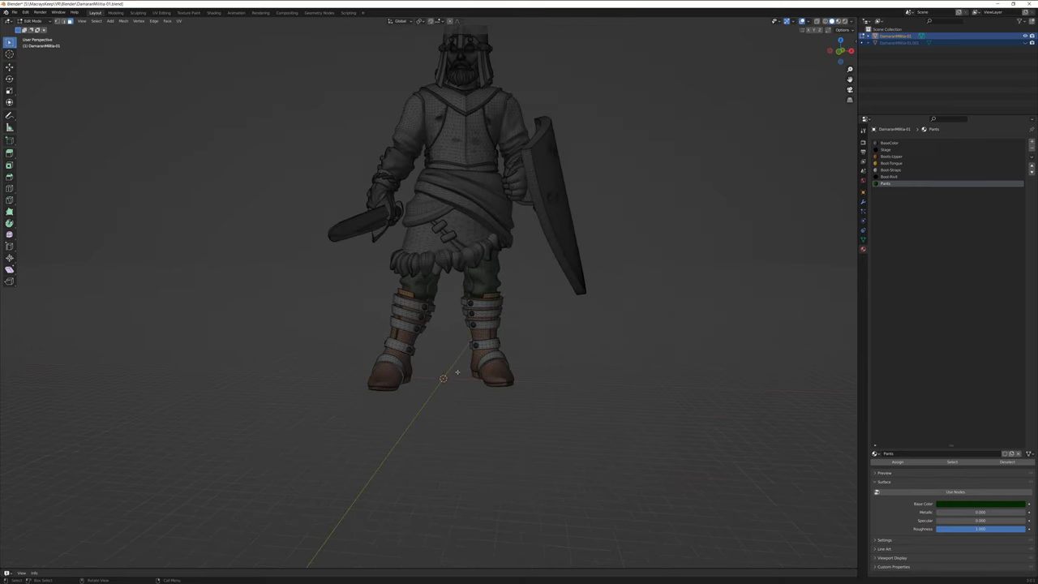
# Save DamaranMilitia-01.blend through File > Save.
pyautogui.moveTo(439, 366)
pyautogui.mouseDown(button='middle')
pyautogui.moveTo(406, 366)
pyautogui.moveTo(455, 360)
pyautogui.moveTo(459, 381)
pyautogui.moveTo(474, 366)
pyautogui.moveTo(408, 366)
pyautogui.moveTo(424, 374)
pyautogui.mouseUp(button='middle')
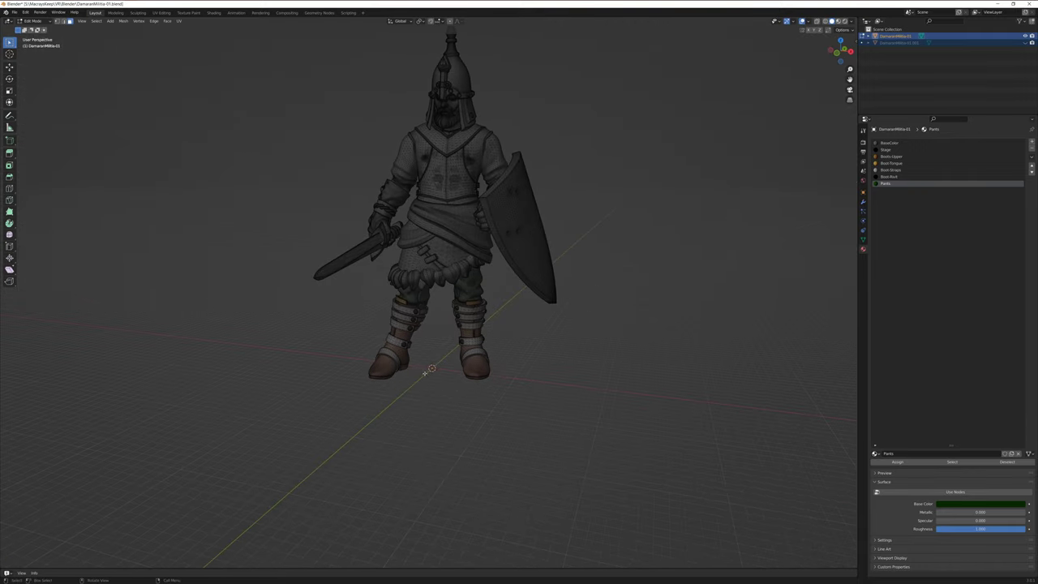
pyautogui.scroll(5, 424, 372)
pyautogui.scroll(-4, 321, 296)
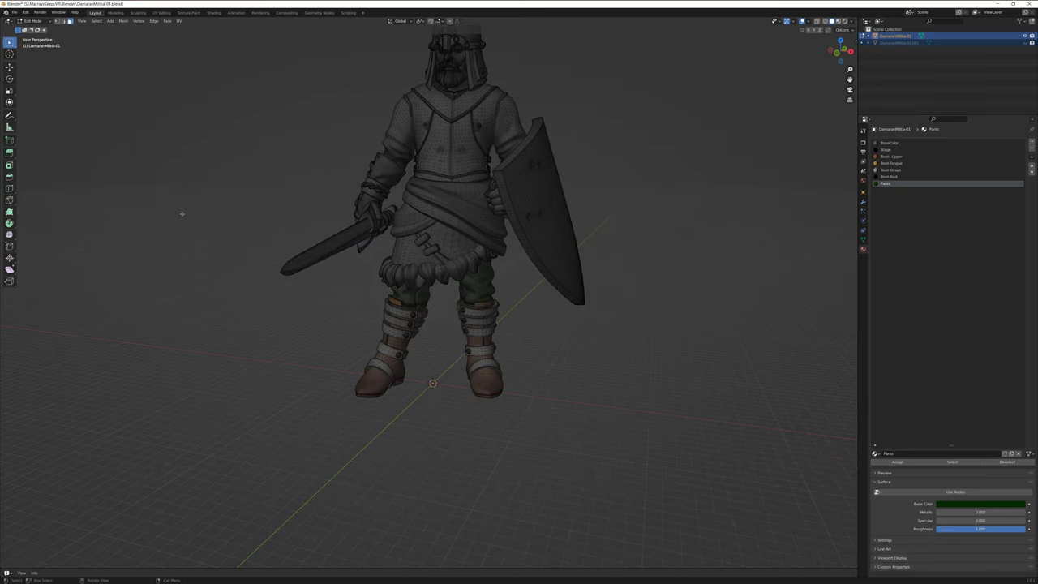
pyautogui.click(15, 12)
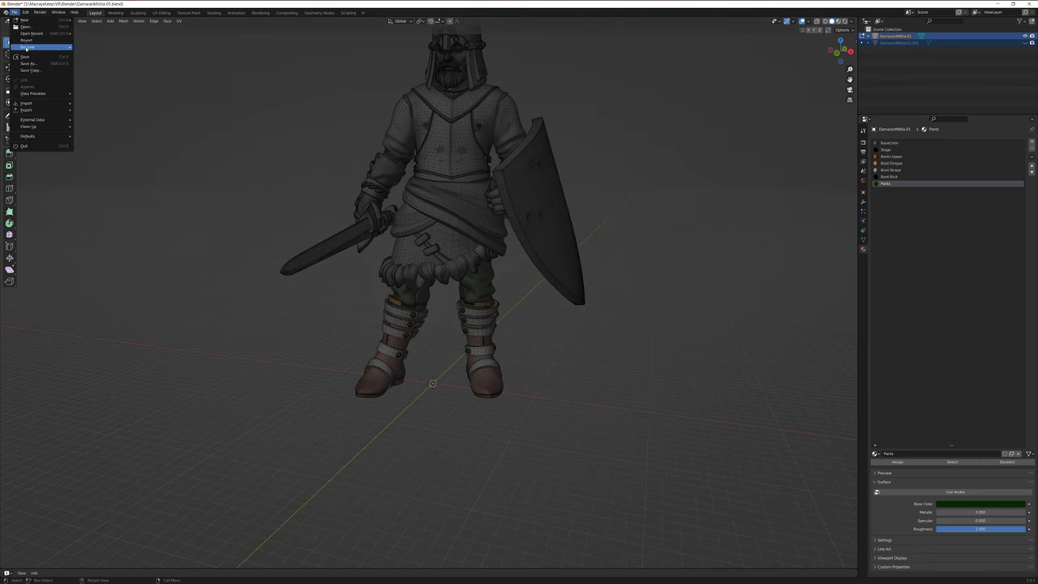
pyautogui.click(26, 58)
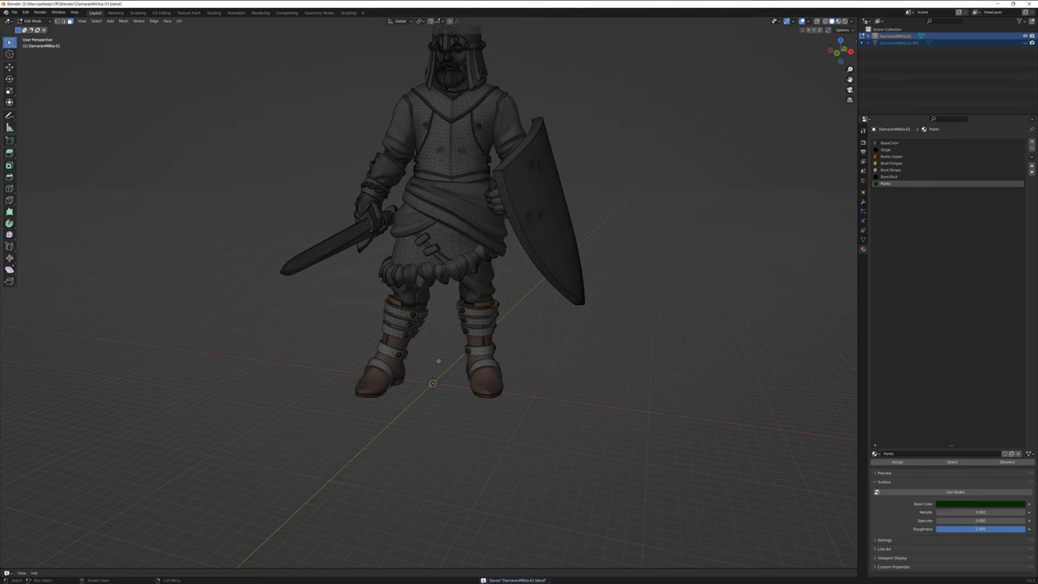
pyautogui.moveTo(438, 360); pyautogui.dragTo(470, 398, button='middle')
pyautogui.scroll(-2, 452, 398)
pyautogui.scroll(6, 453, 401)
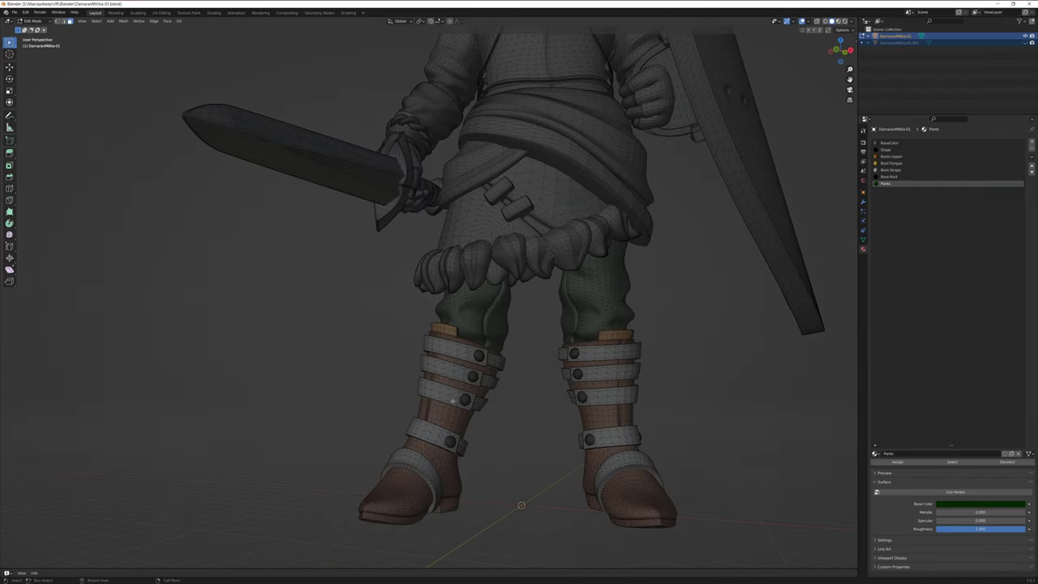
pyautogui.moveTo(510, 438); pyautogui.dragTo(470, 455, button='middle')
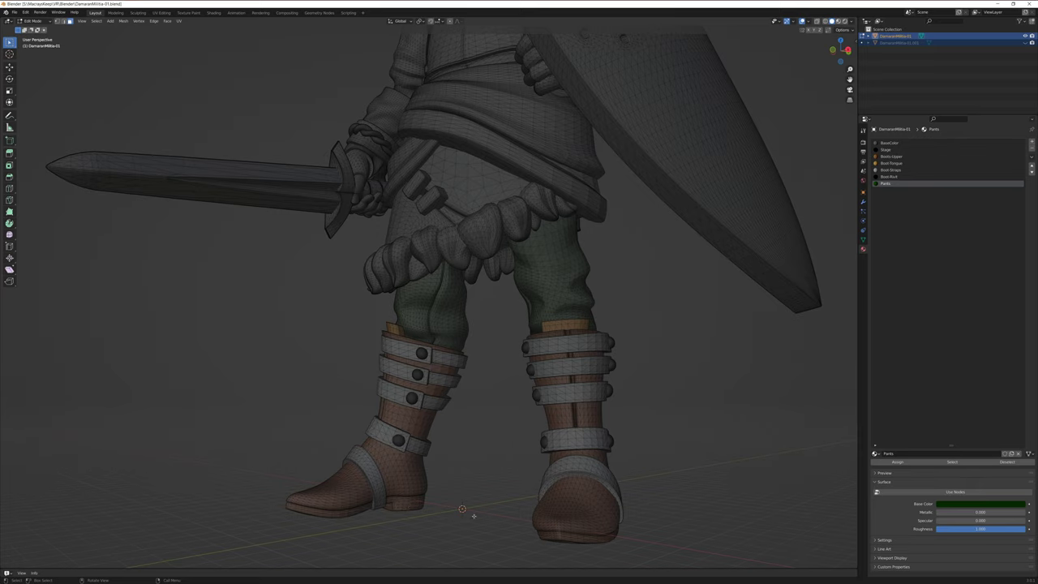
pyautogui.moveTo(474, 515); pyautogui.dragTo(342, 424, button='middle')
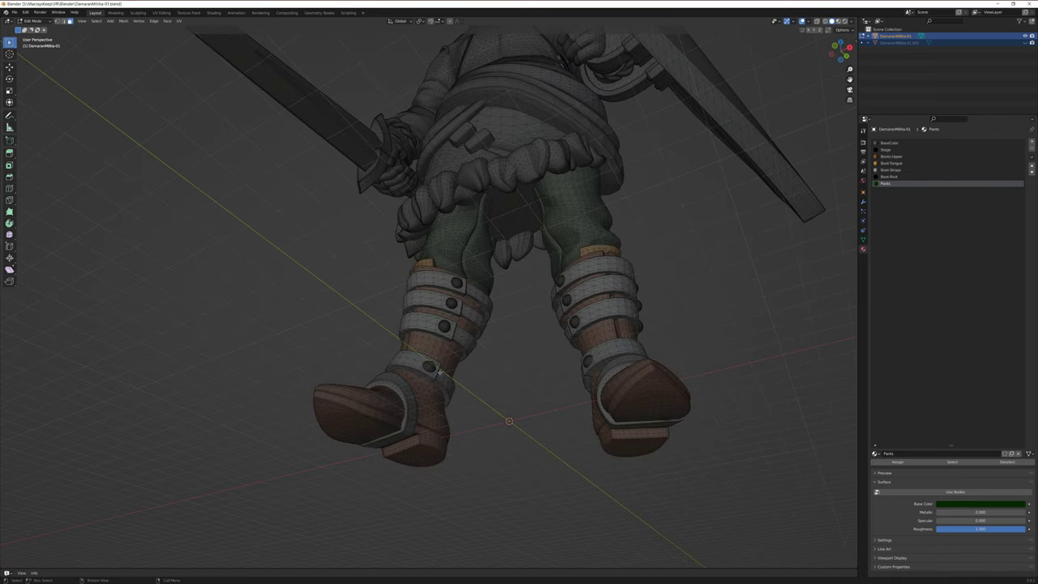
pyautogui.press('c')
pyautogui.press('Escape')
pyautogui.hotkey('ctrl', 'l')
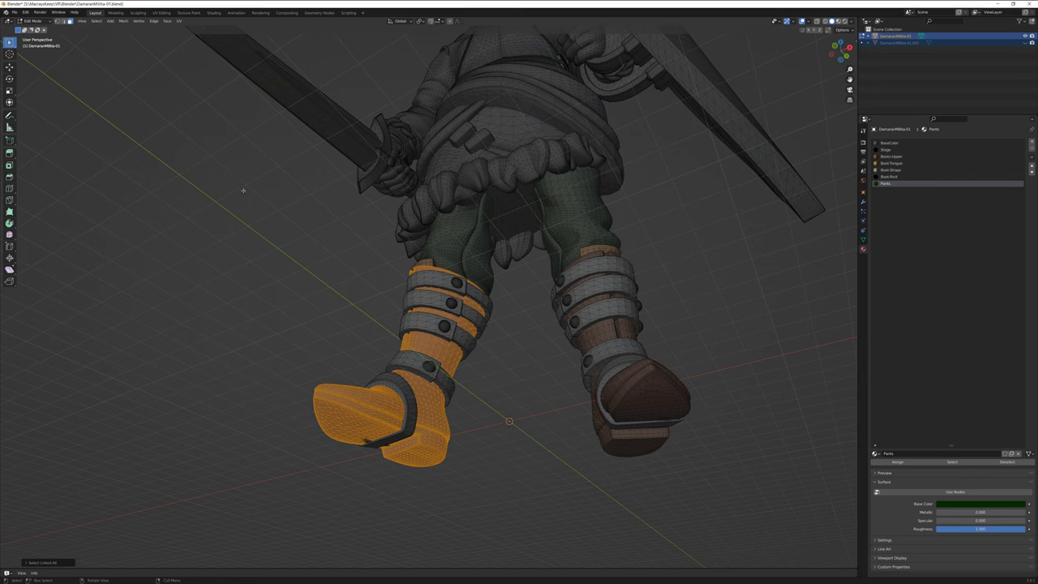
pyautogui.click(95, 20)
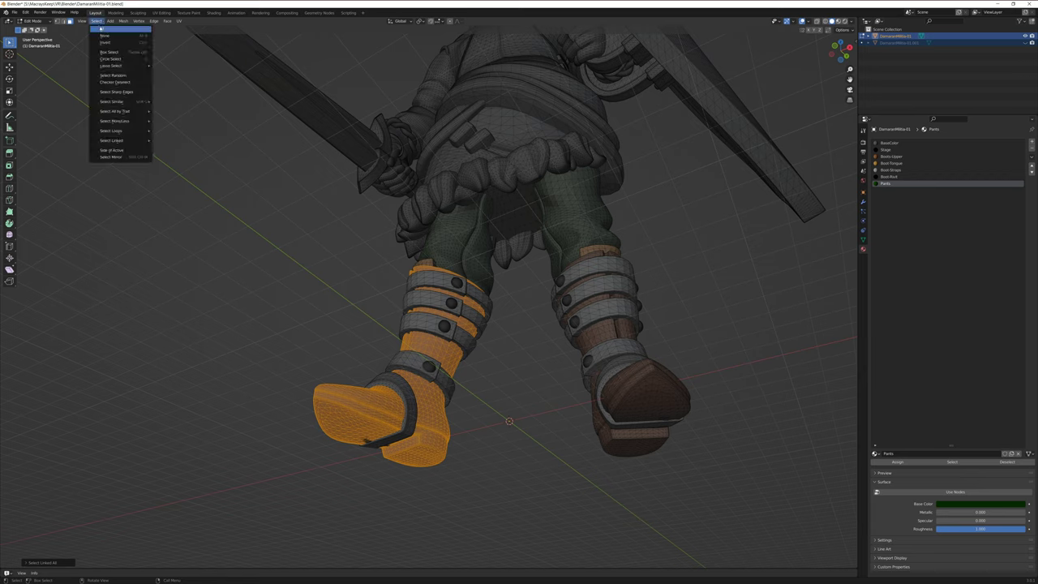
pyautogui.click(106, 36)
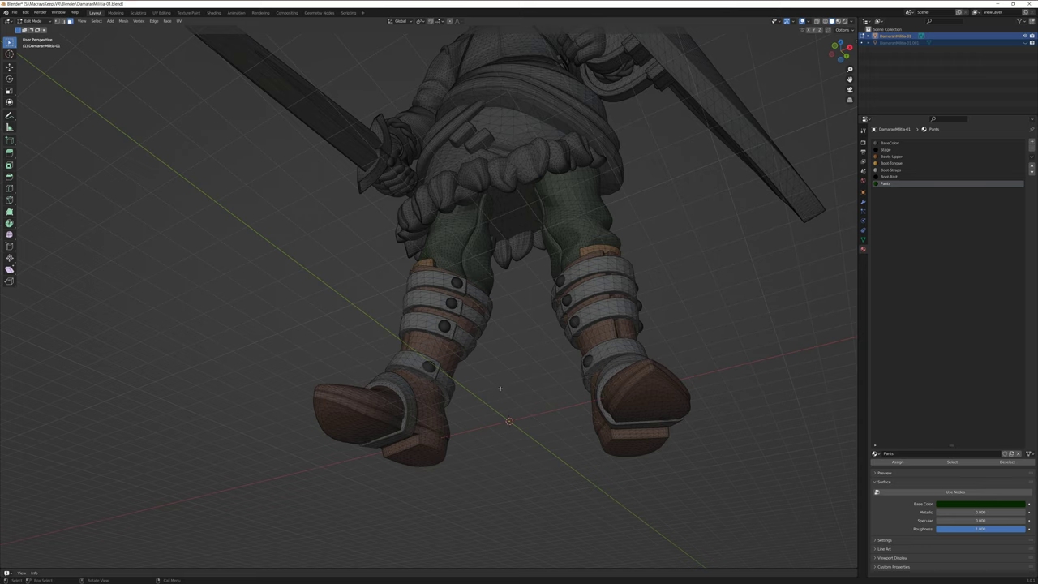
pyautogui.moveTo(500, 389); pyautogui.dragTo(613, 498, button='middle')
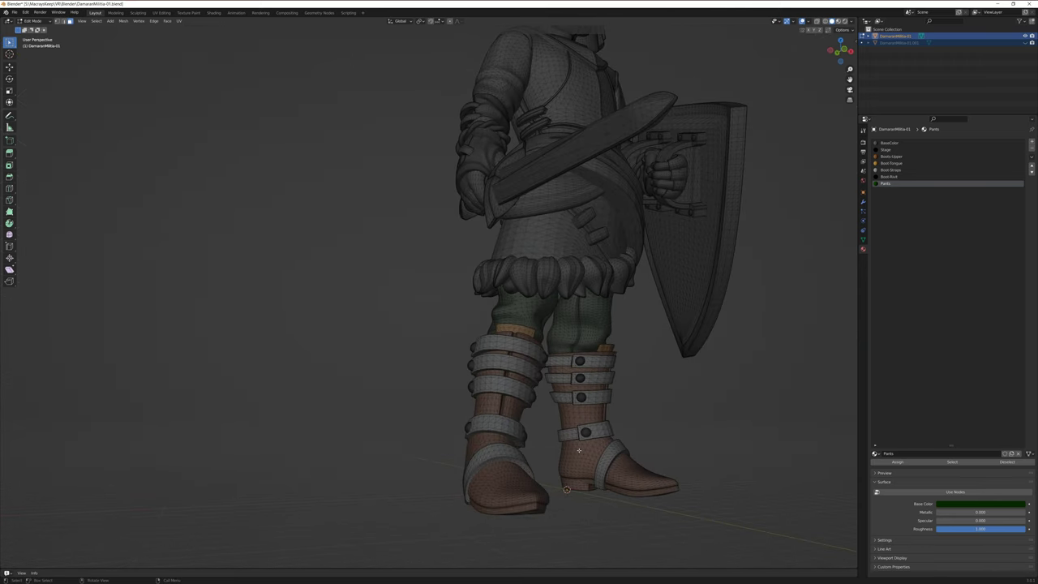
pyautogui.scroll(2, 581, 519)
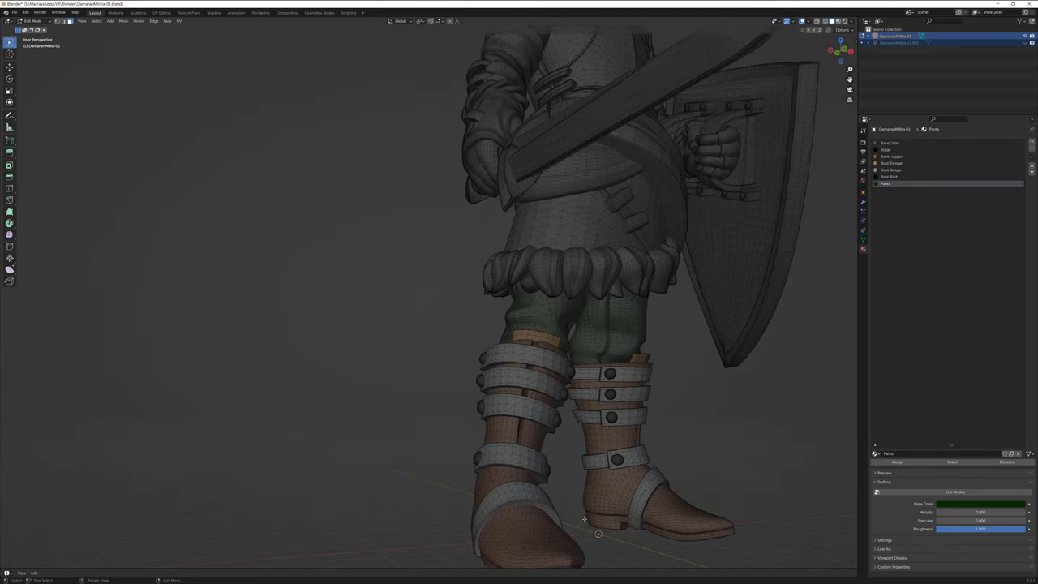
pyautogui.moveTo(584, 519); pyautogui.dragTo(428, 482, button='middle')
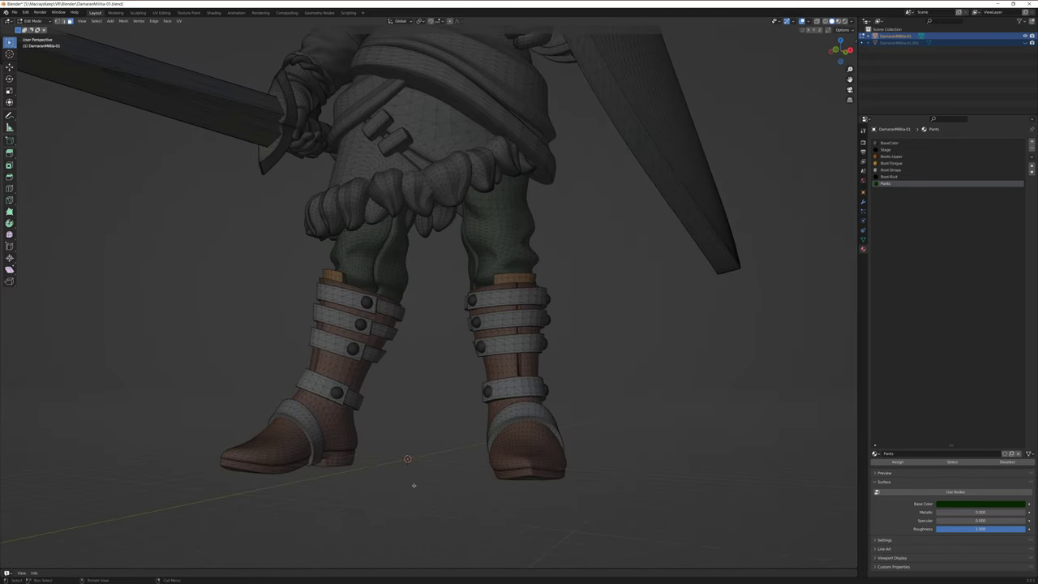
pyautogui.keyDown('shift'); pyautogui.moveTo(420, 459); pyautogui.dragTo(534, 449, button='middle'); pyautogui.keyUp('shift')
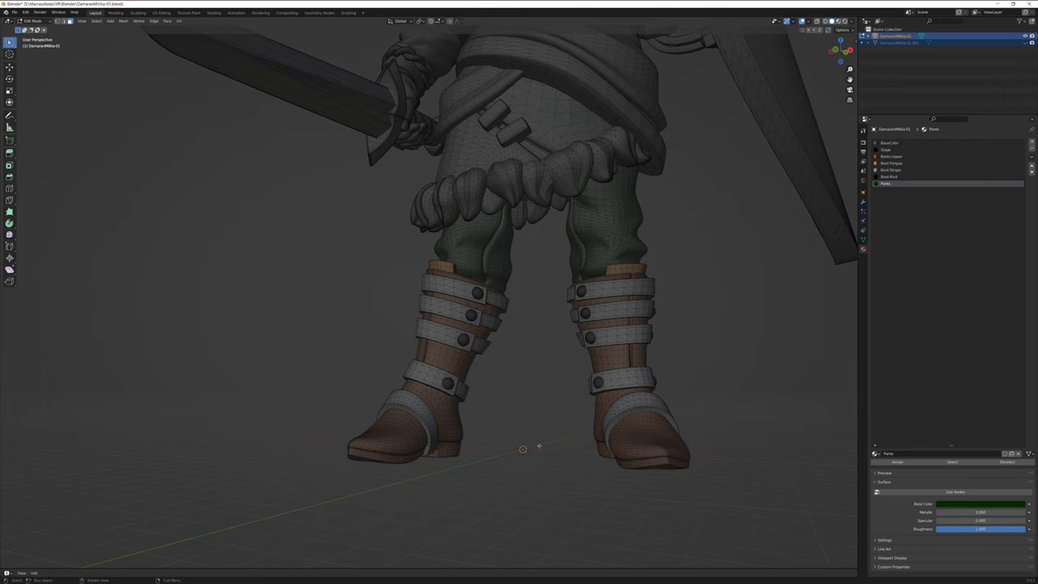
pyautogui.moveTo(539, 445)
pyautogui.mouseDown(button='middle')
pyautogui.moveTo(584, 450)
pyautogui.moveTo(552, 454)
pyautogui.moveTo(530, 416)
pyautogui.moveTo(513, 415)
pyautogui.moveTo(551, 414)
pyautogui.moveTo(552, 433)
pyautogui.mouseUp(button='middle')
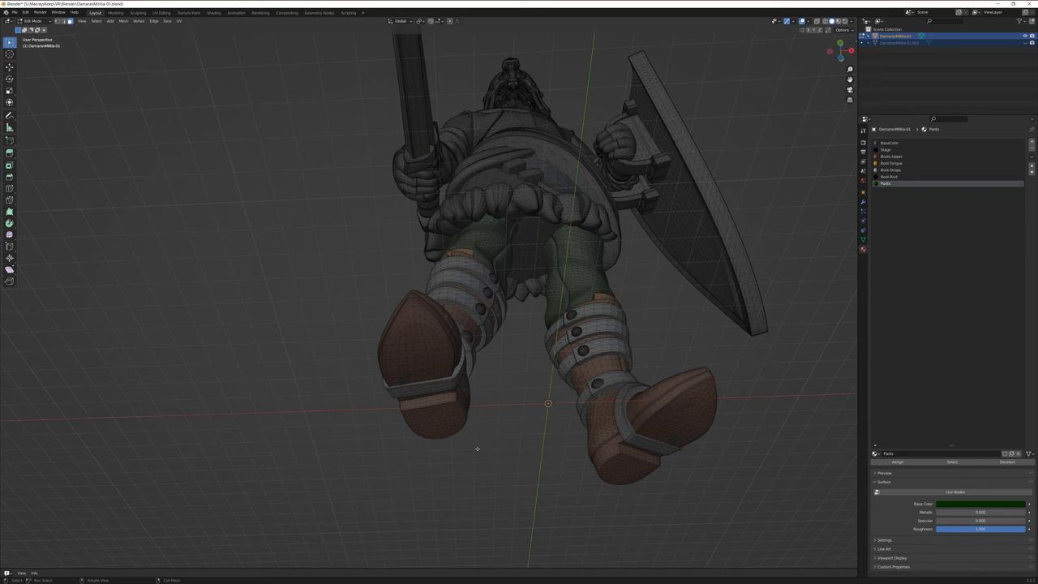
# Orbit and pan the view until the boot sole faces the camera.
pyautogui.moveTo(477, 448); pyautogui.dragTo(489, 408, button='middle')
pyautogui.scroll(5, 597, 397)
pyautogui.moveTo(459, 430); pyautogui.dragTo(452, 480, button='middle')
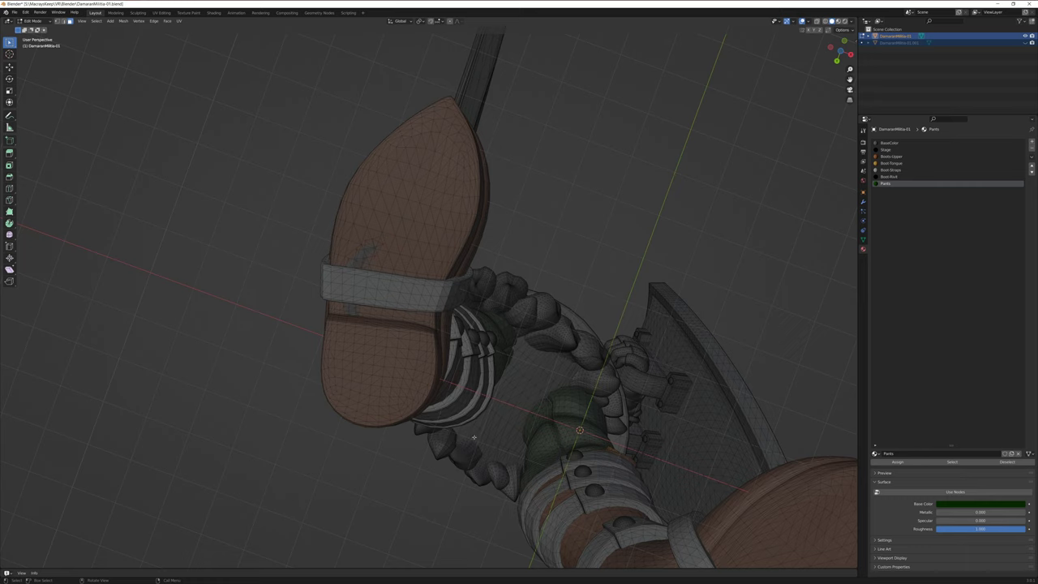
pyautogui.keyDown('shift'); pyautogui.moveTo(368, 478); pyautogui.dragTo(433, 446, button='middle'); pyautogui.keyUp('shift')
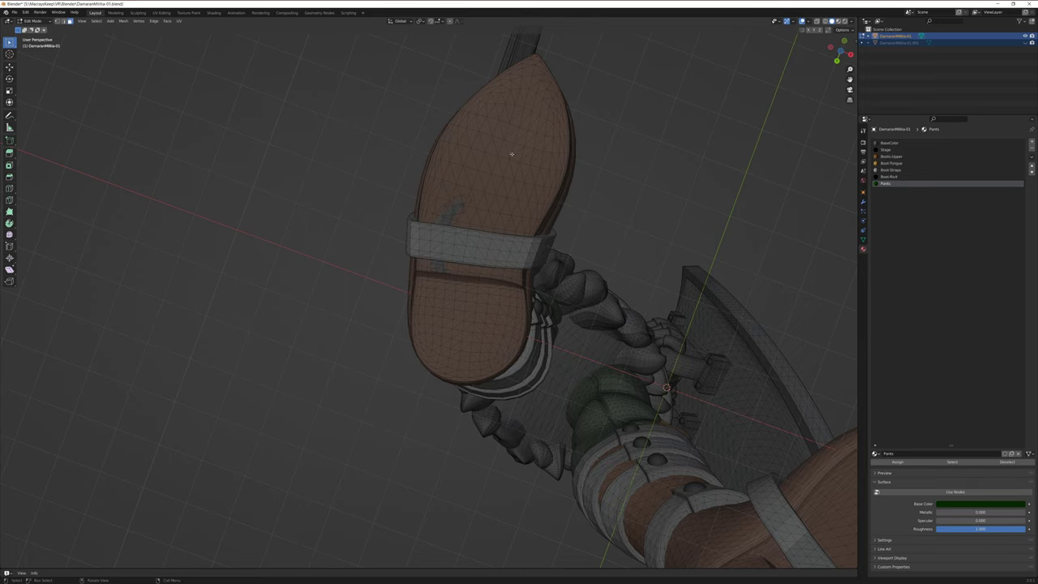
pyautogui.moveTo(464, 185); pyautogui.dragTo(447, 317, button='middle')
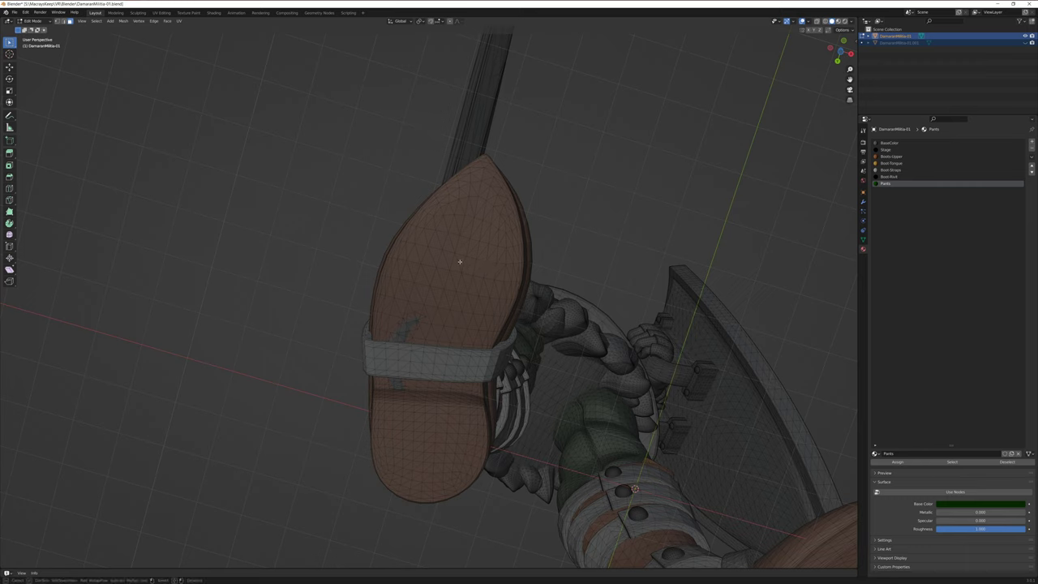
# Circle-select a narrow lengthwise strip of faces down the middle of the sole.
pyautogui.press('c')
pyautogui.scroll(5, 472, 223)
pyautogui.moveTo(471, 216)
pyautogui.mouseDown()
pyautogui.moveTo(476, 207)
pyautogui.moveTo(454, 299)
pyautogui.moveTo(430, 339)
pyautogui.mouseUp()
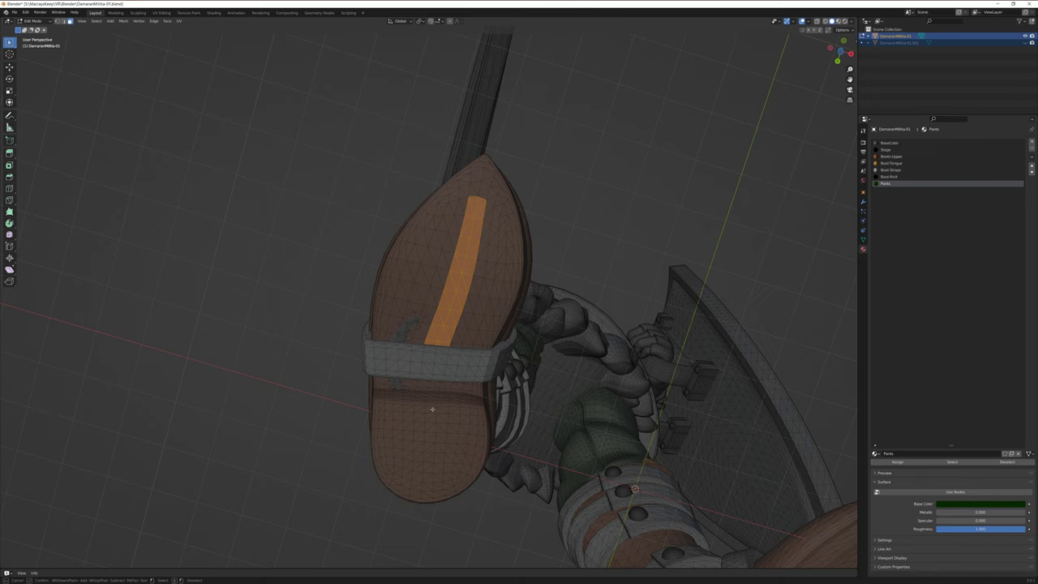
pyautogui.moveTo(432, 409); pyautogui.dragTo(432, 347, button='middle')
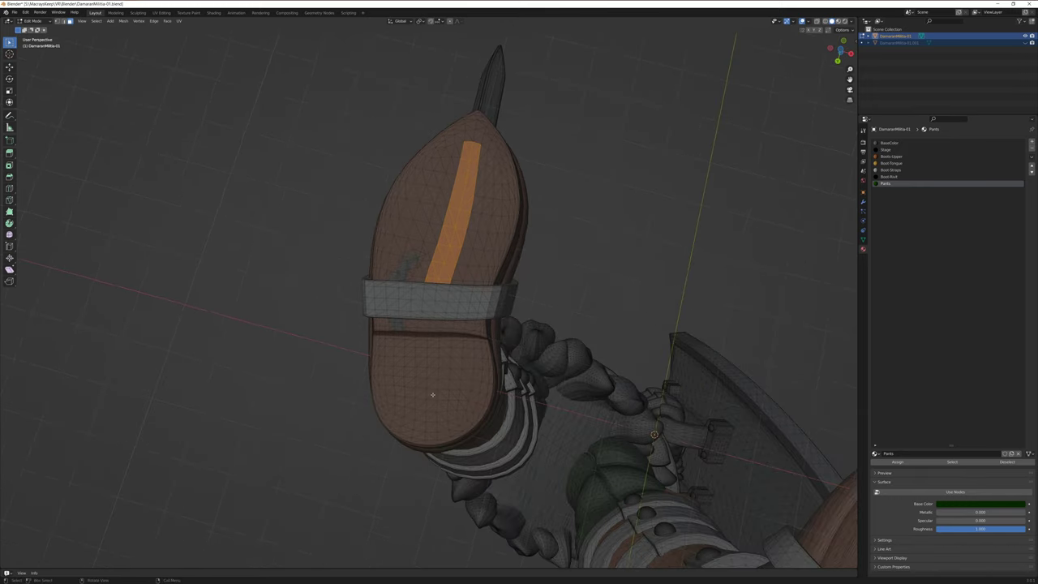
pyautogui.keyDown('shift'); pyautogui.click(428, 327); pyautogui.keyUp('shift')
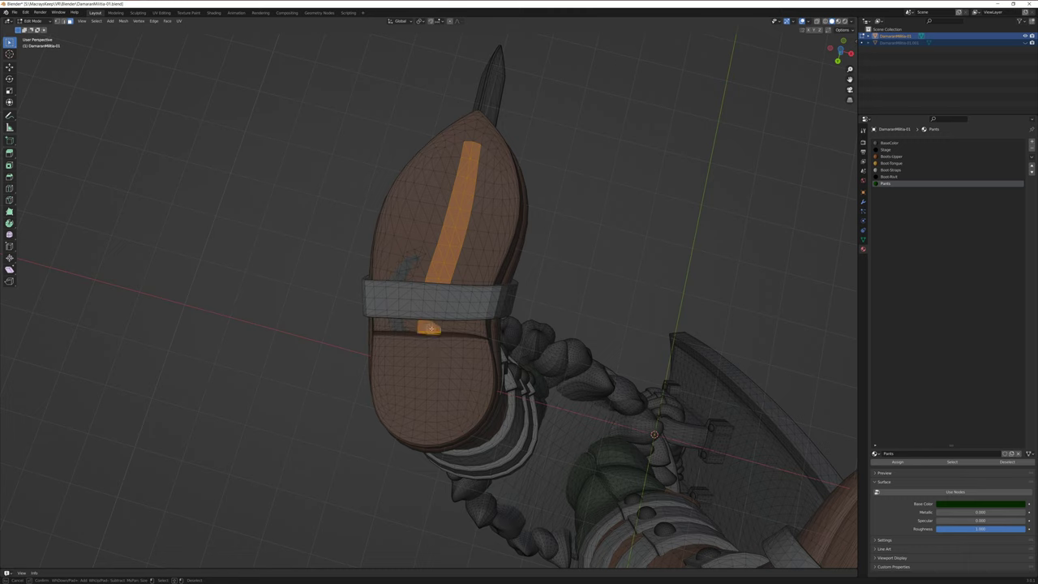
pyautogui.moveTo(433, 328); pyautogui.dragTo(428, 413)
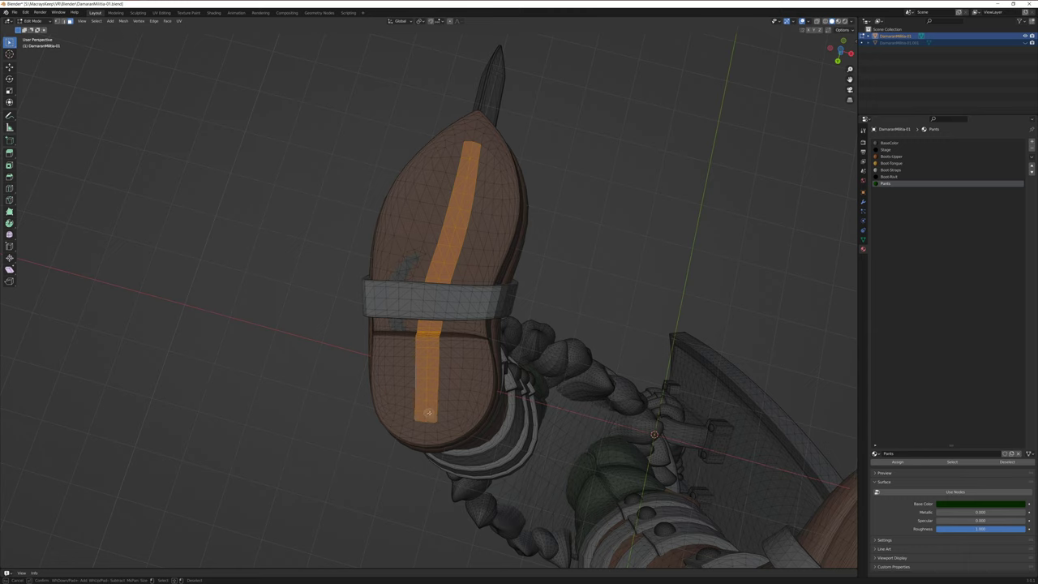
pyautogui.rightClick(280, 409)
# Expand the sole selection with Select More, then four more Ctrl+Numpad+ rings out to the rim.
pyautogui.click(96, 21)
pyautogui.moveTo(127, 145)
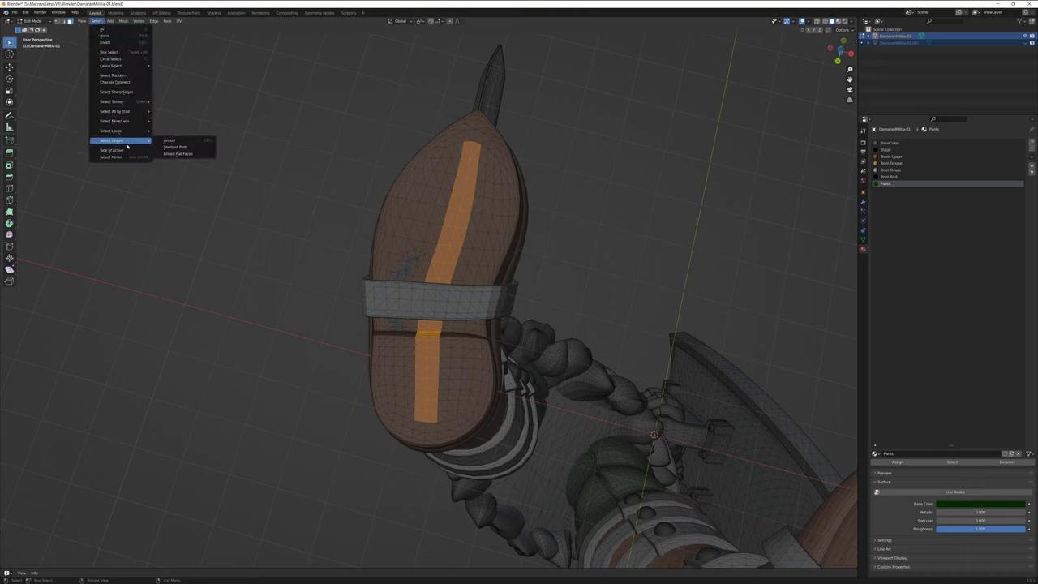
pyautogui.moveTo(134, 121)
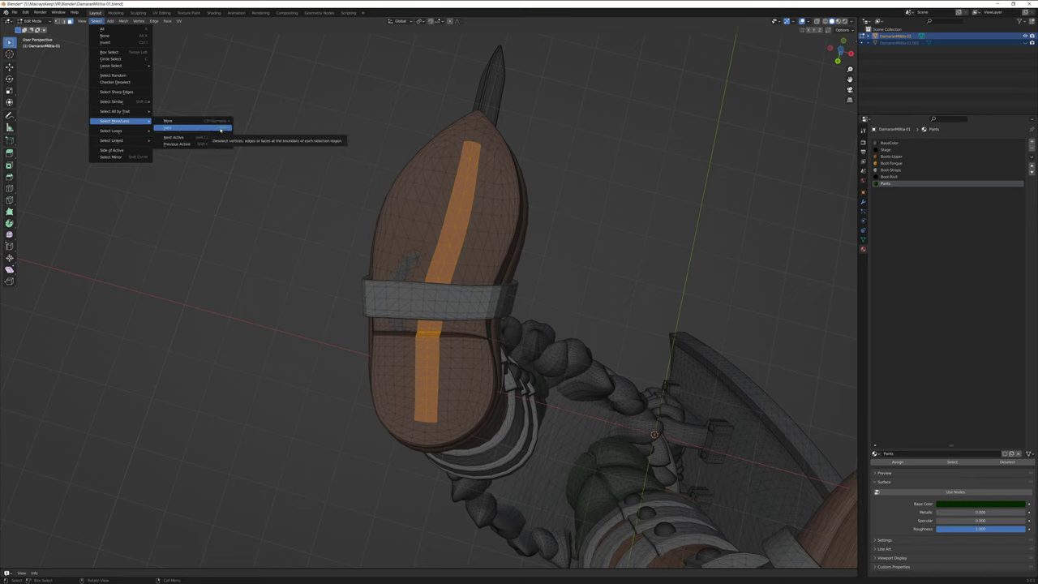
pyautogui.click(221, 130)
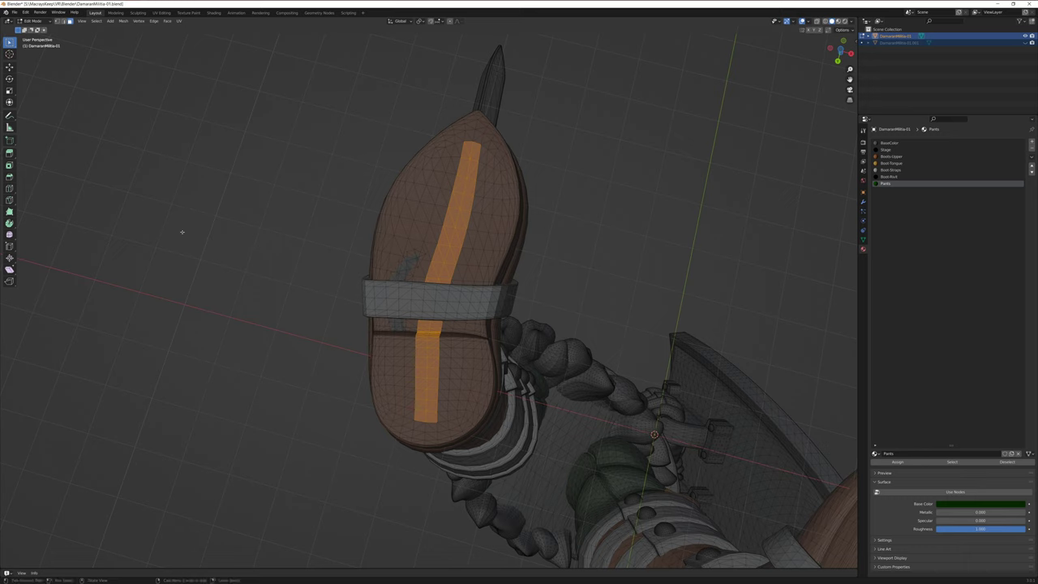
pyautogui.press('ctrl+KP_Add')
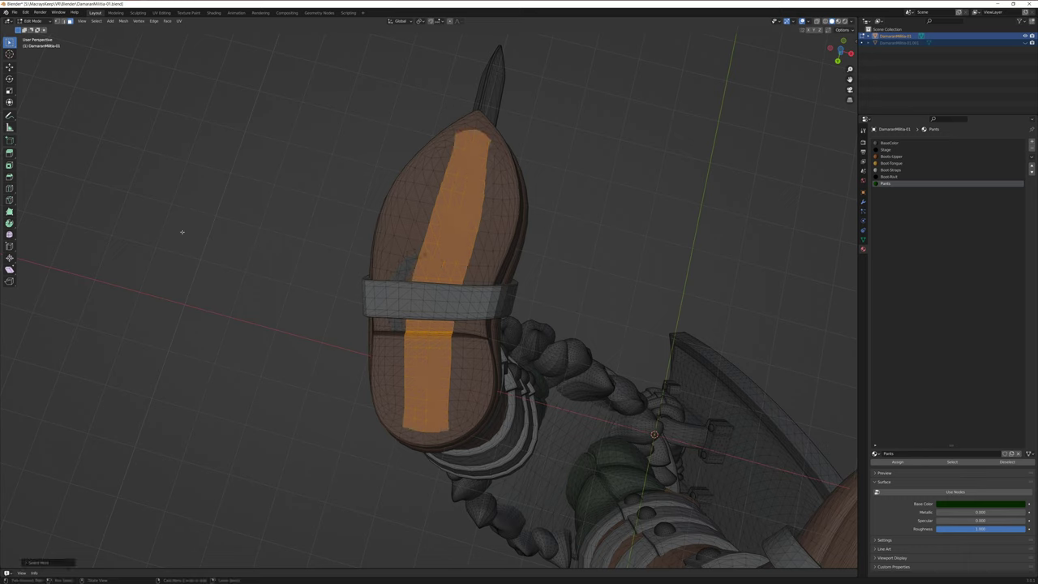
pyautogui.press('ctrl+KP_Add')
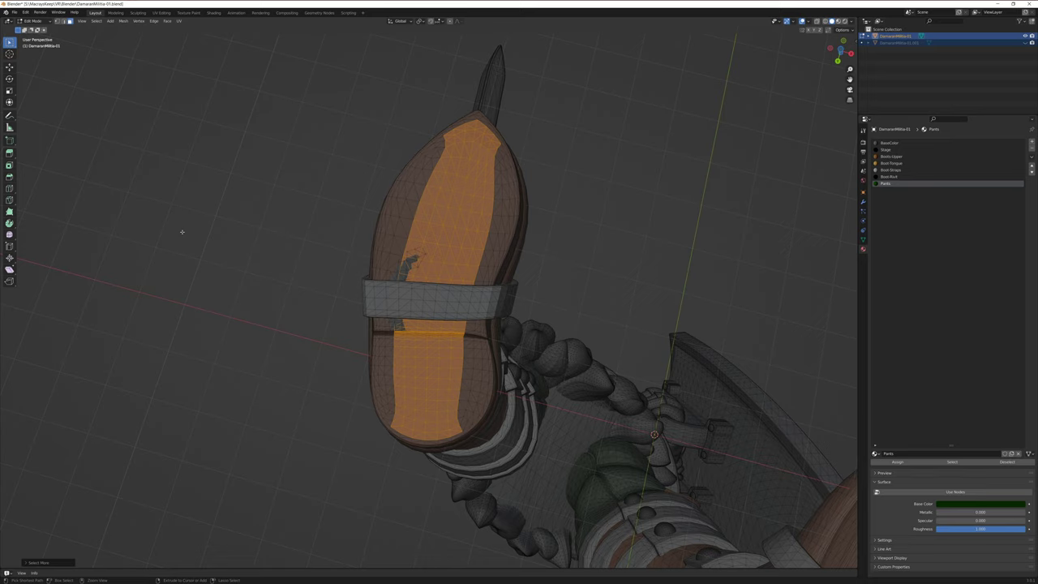
pyautogui.press('ctrl+KP_Add')
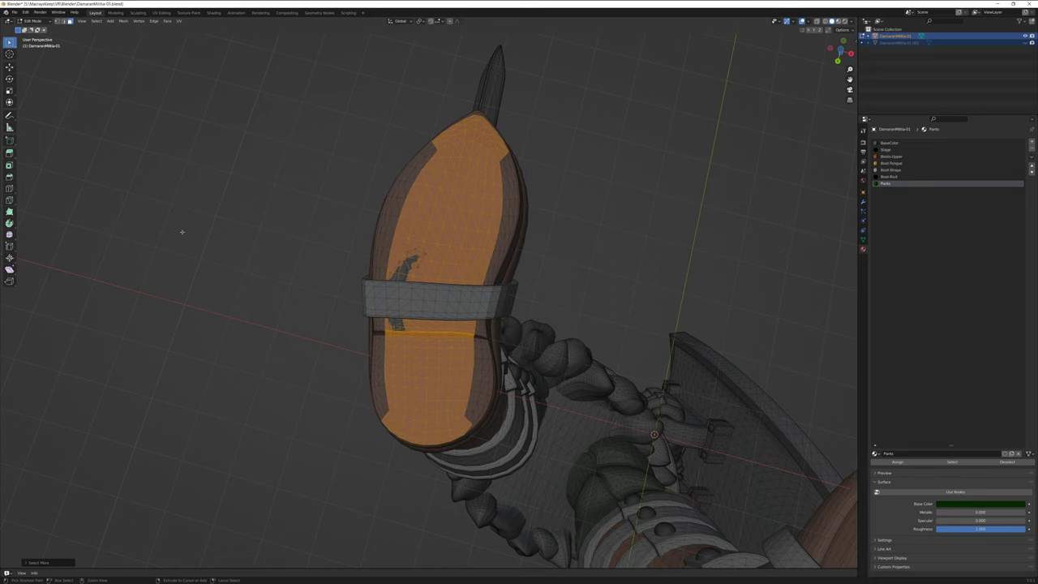
pyautogui.press('ctrl+KP_Add')
pyautogui.moveTo(287, 271); pyautogui.dragTo(367, 323, button='middle')
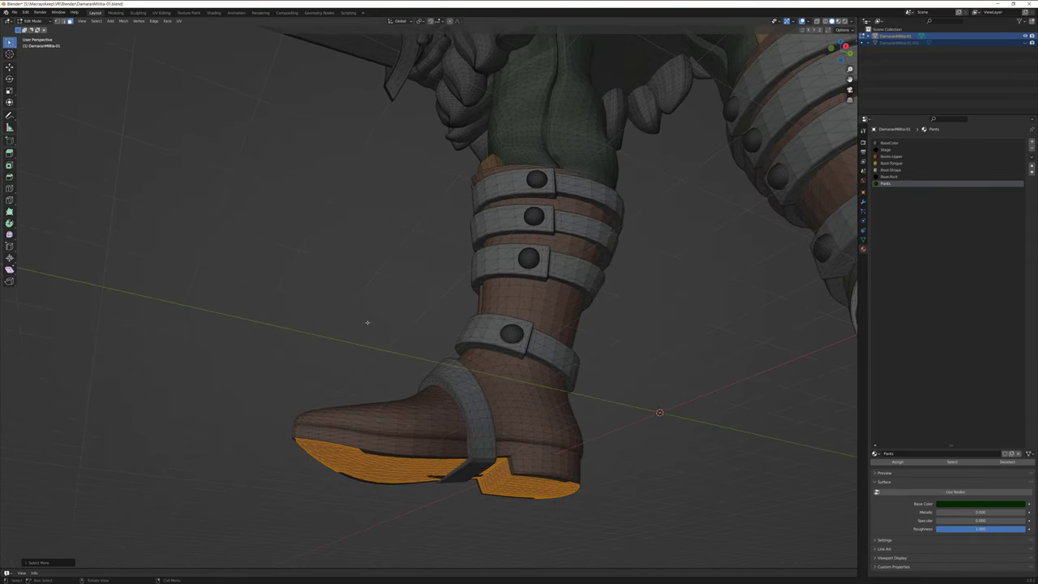
# Grow the sole face selection three rings up toward the toe and heel edges.
pyautogui.press('ctrl')
pyautogui.press('ctrl+KP_Add')
pyautogui.press('ctrl+KP_Add')
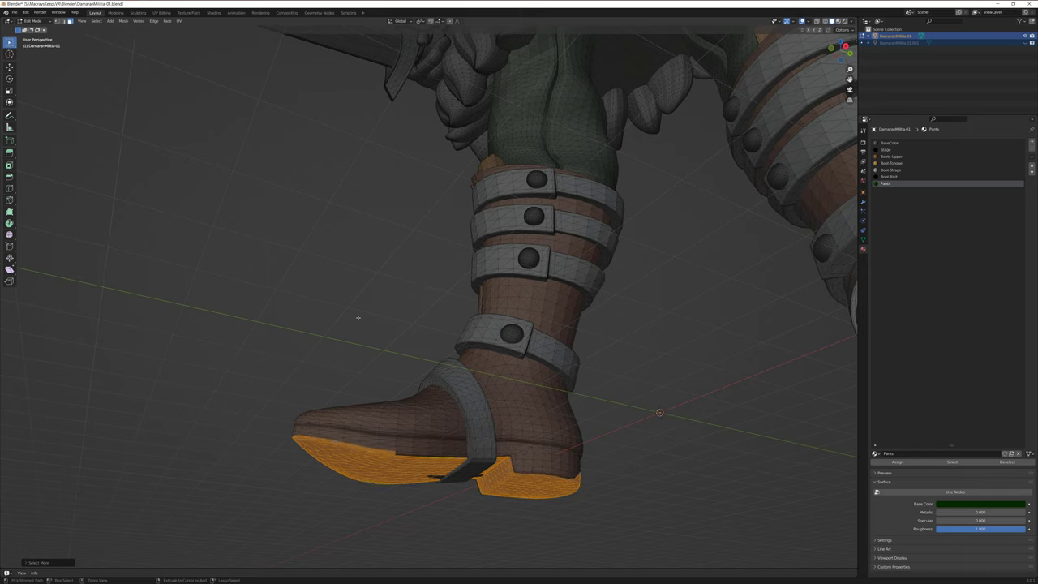
pyautogui.press('ctrl+KP_Add')
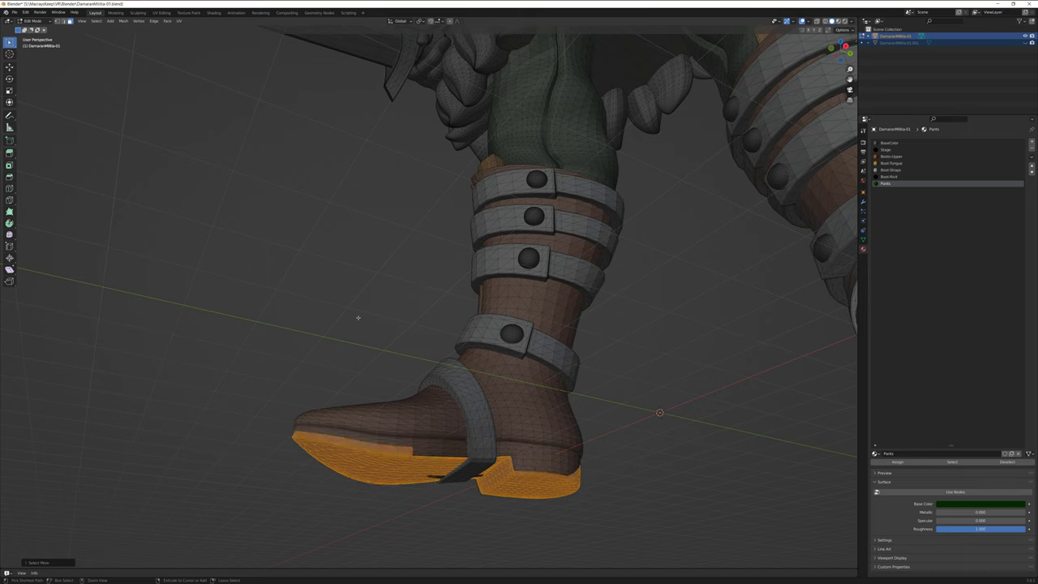
pyautogui.press('ctrl+KP_Add')
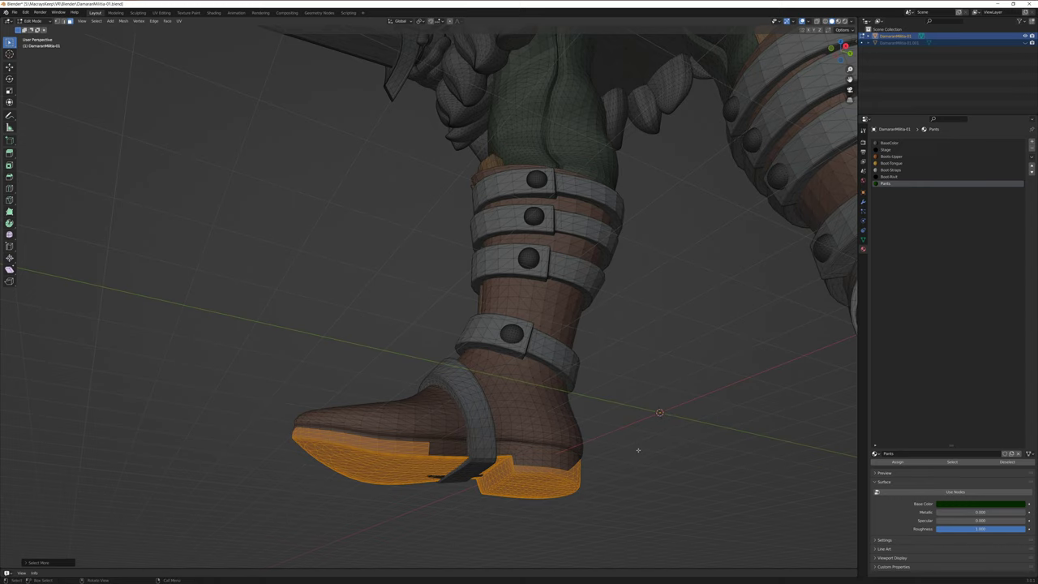
pyautogui.moveTo(638, 449); pyautogui.dragTo(551, 456, button='middle')
pyautogui.scroll(4, 419, 475)
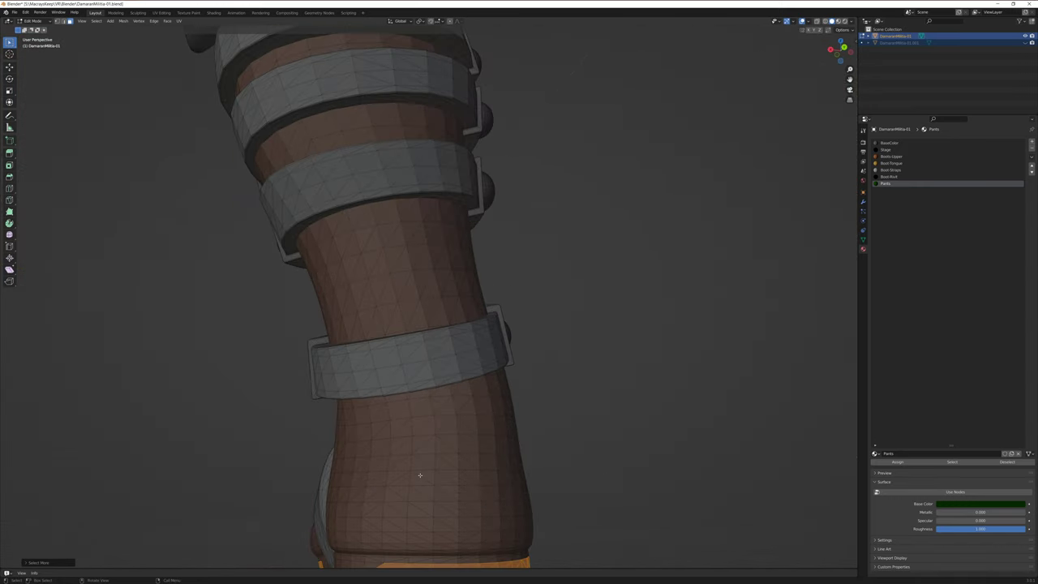
pyautogui.moveTo(422, 495); pyautogui.dragTo(417, 412, button='middle')
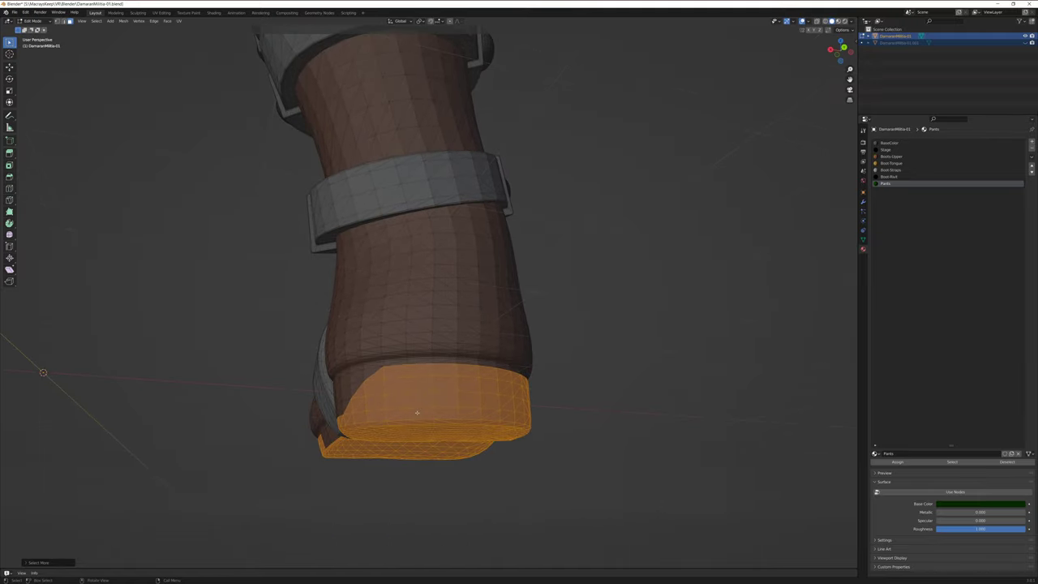
pyautogui.scroll(3, 417, 414)
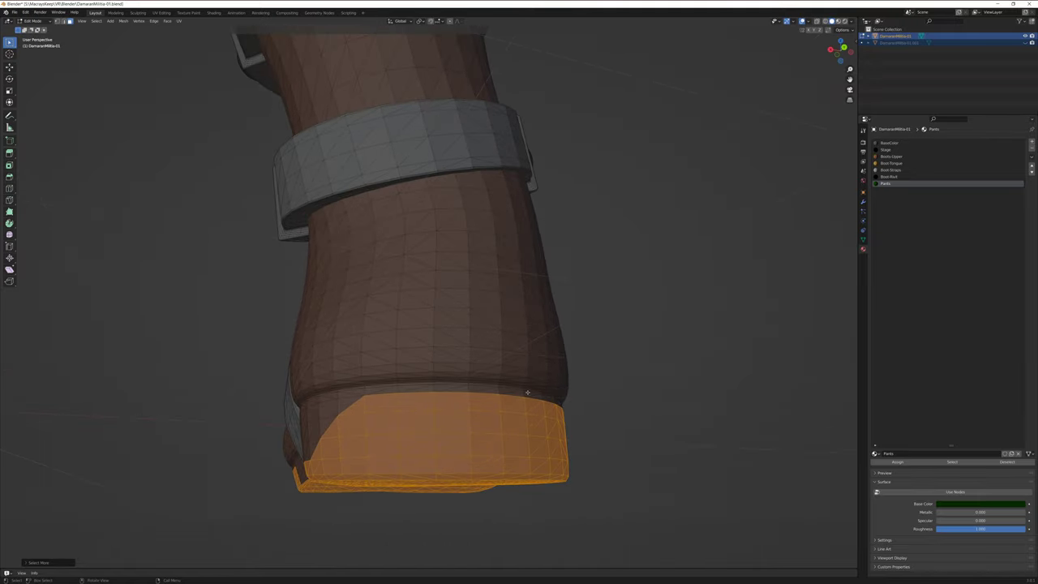
pyautogui.scroll(-5, 415, 478)
pyautogui.moveTo(416, 477); pyautogui.dragTo(421, 459, button='middle')
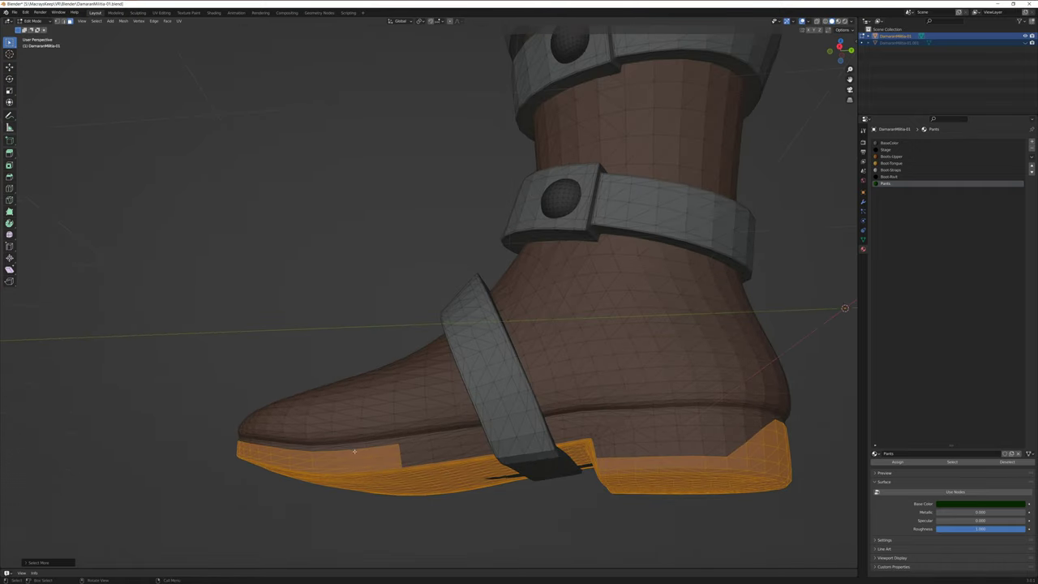
# Grow the selection two more rings and check coverage from under the boot.
pyautogui.press('ctrl+KP_Add')
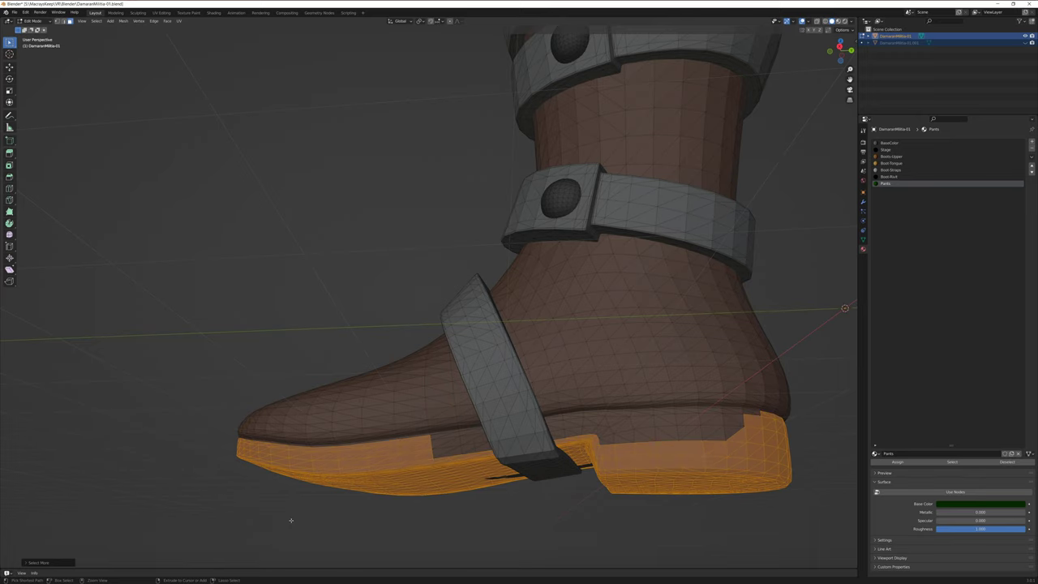
pyautogui.press('ctrl+KP_Add')
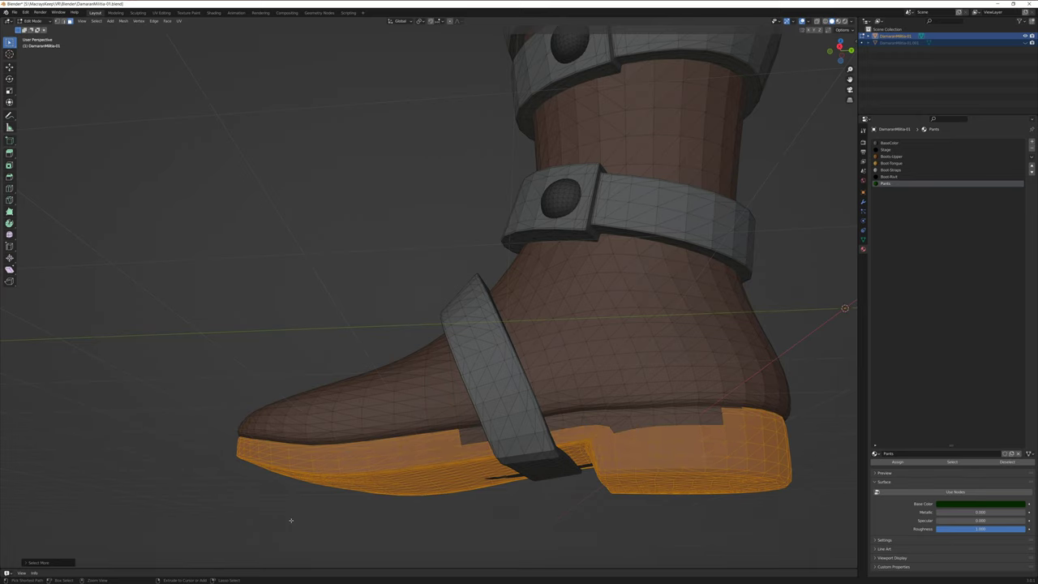
pyautogui.moveTo(280, 455); pyautogui.dragTo(308, 461, button='middle')
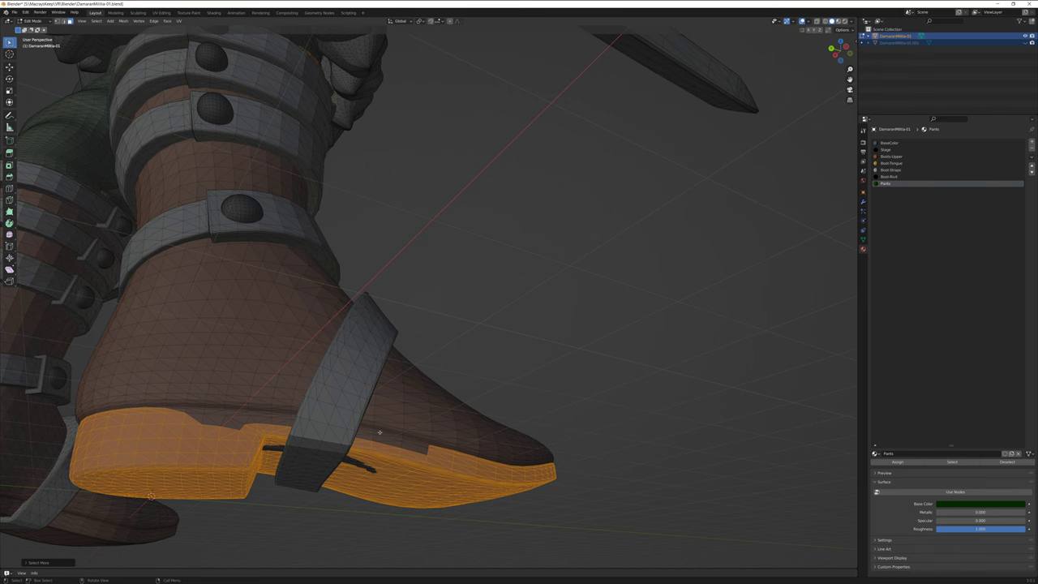
pyautogui.moveTo(410, 508); pyautogui.dragTo(354, 397, button='middle')
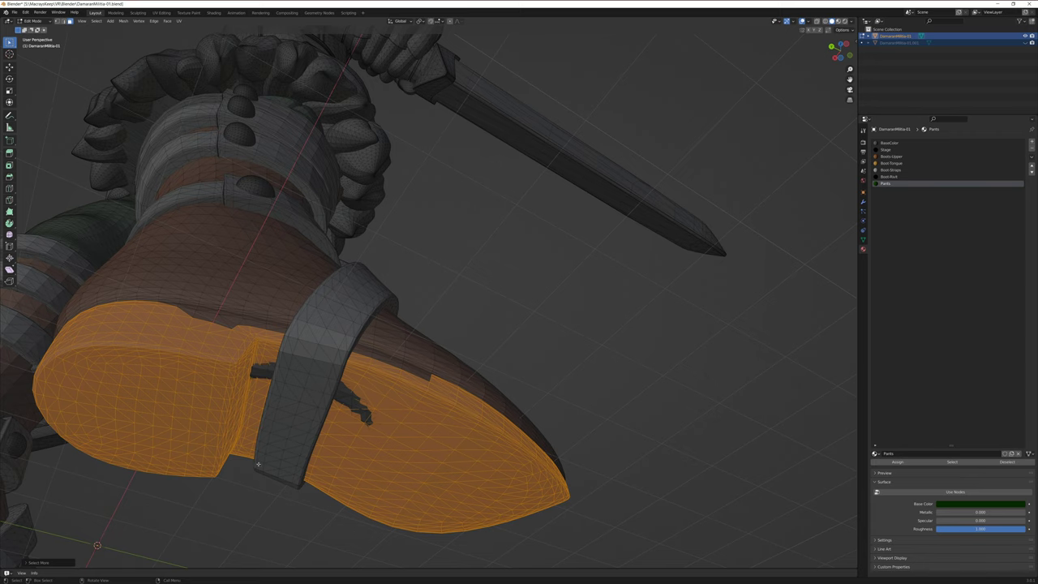
pyautogui.moveTo(258, 464); pyautogui.dragTo(306, 547, button='middle')
# Circle-select the missed faces along the sole's top edge from a low side view.
pyautogui.scroll(3, 214, 510)
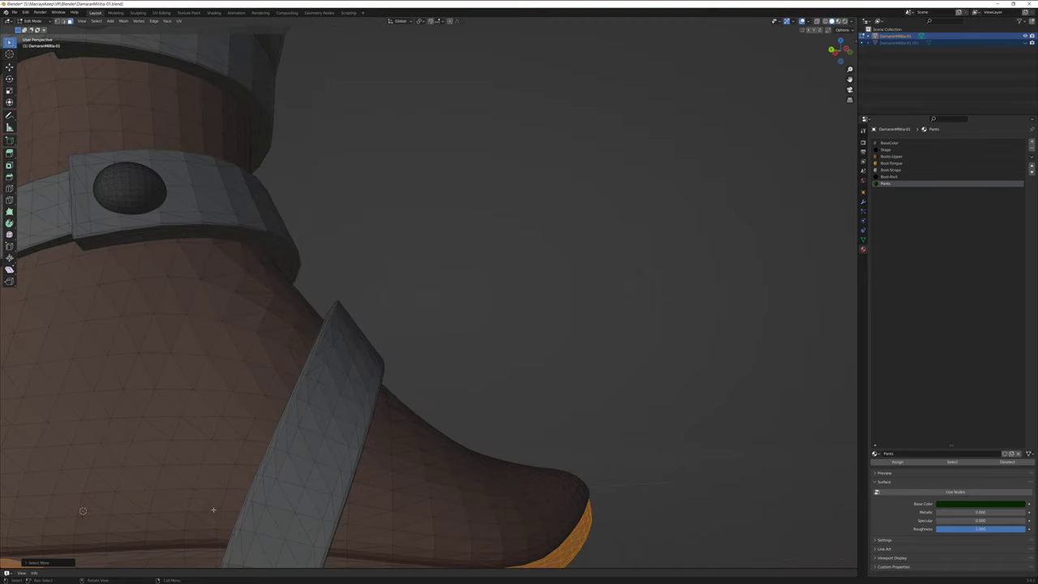
pyautogui.moveTo(161, 534); pyautogui.dragTo(317, 469, button='middle')
pyautogui.press('c')
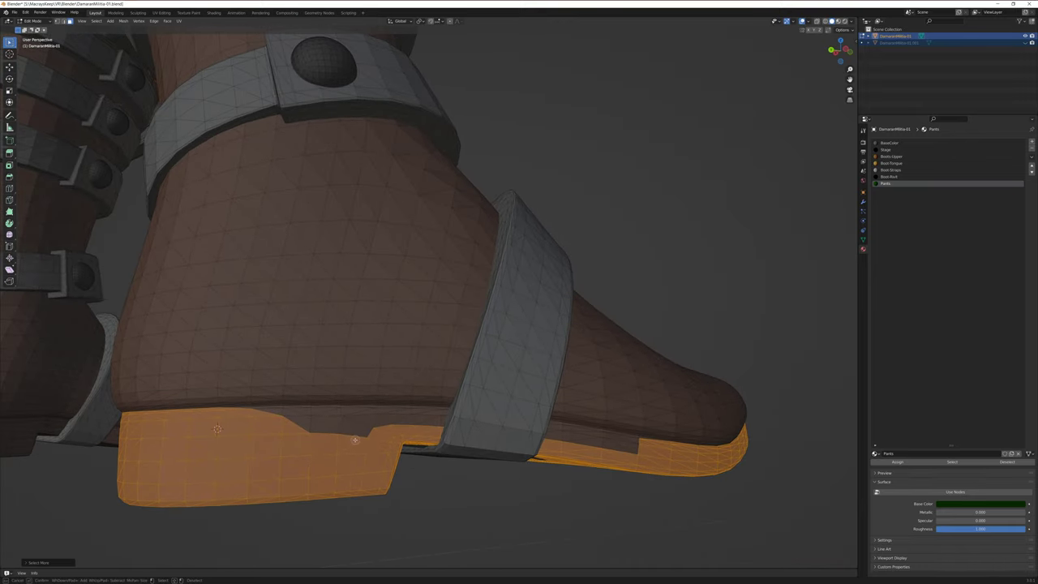
pyautogui.moveTo(276, 413)
pyautogui.mouseDown()
pyautogui.moveTo(346, 418)
pyautogui.moveTo(265, 419)
pyautogui.mouseUp()
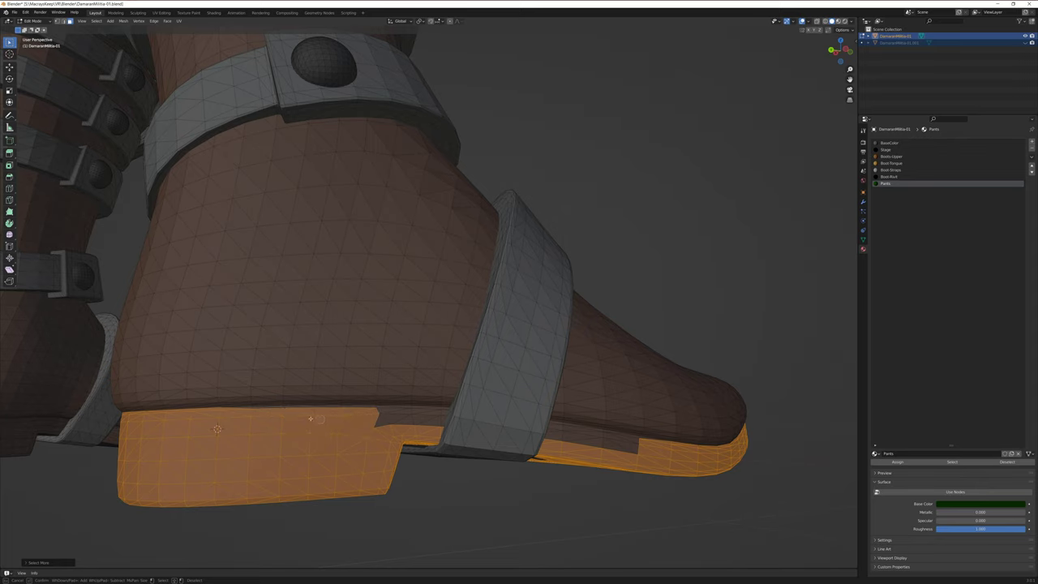
pyautogui.rightClick(258, 419)
# In close-up, circle-select the remaining top-edge faces and the dark wedge.
pyautogui.scroll(5, 258, 420)
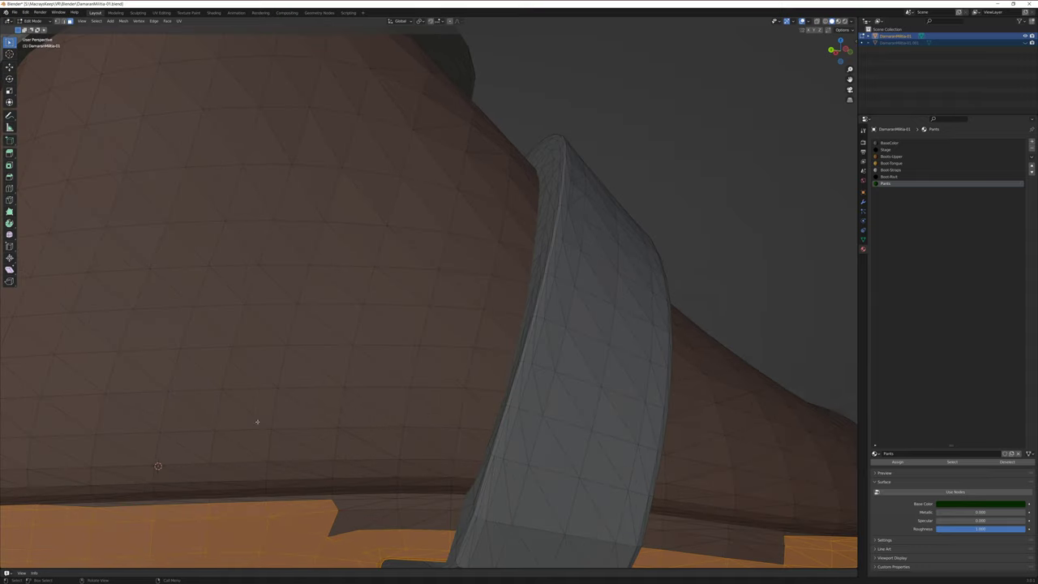
pyautogui.moveTo(255, 422); pyautogui.dragTo(284, 445, button='middle')
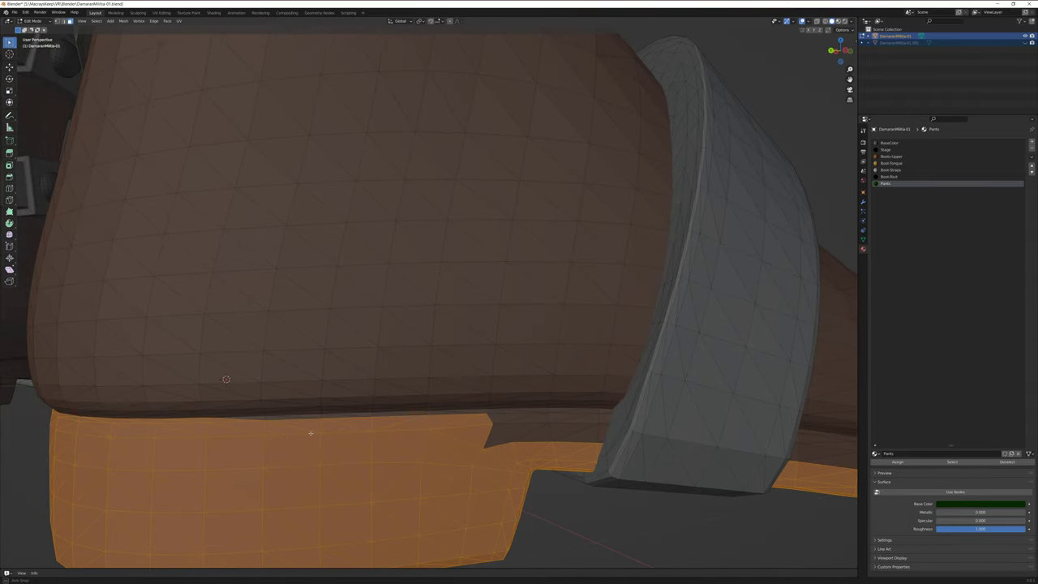
pyautogui.press('c')
pyautogui.moveTo(319, 419)
pyautogui.mouseDown()
pyautogui.moveTo(601, 415)
pyautogui.moveTo(591, 445)
pyautogui.moveTo(489, 434)
pyautogui.mouseUp()
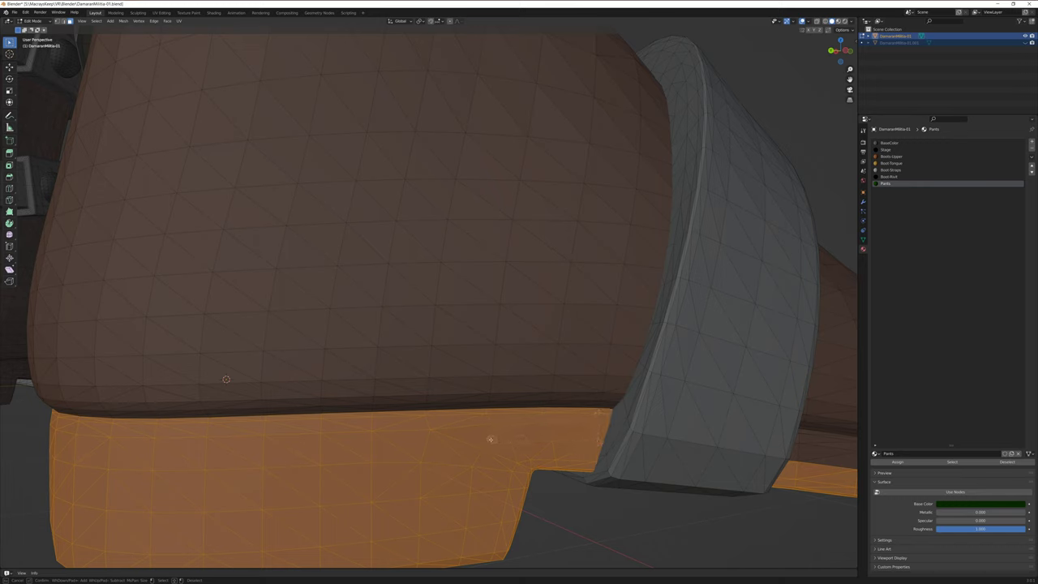
pyautogui.press('Escape')
# From the toe, add the sole faces left of the inset and the inset patch beside the strap.
pyautogui.moveTo(557, 435); pyautogui.dragTo(404, 423, button='middle')
pyautogui.press('c')
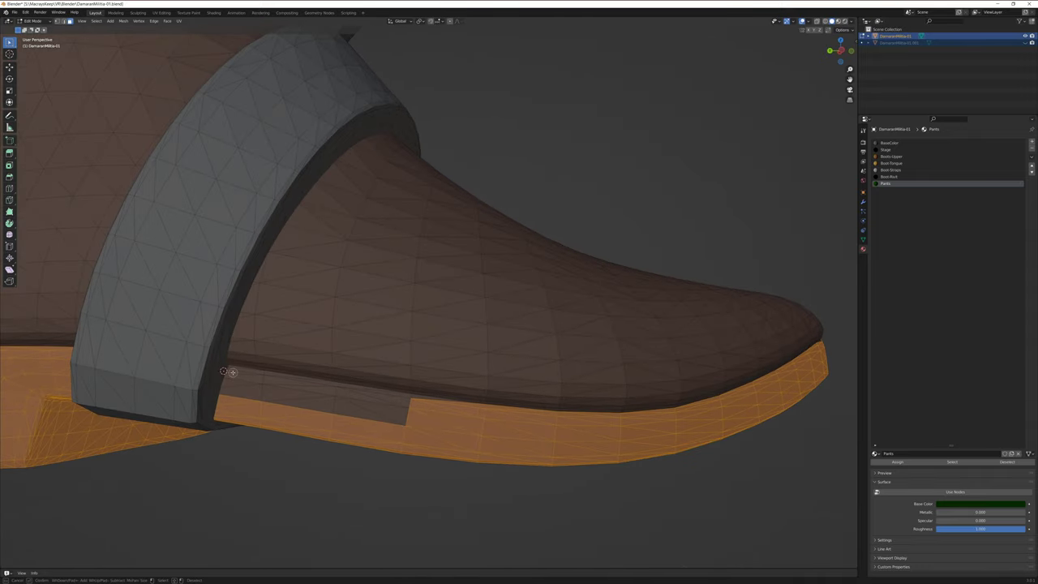
pyautogui.moveTo(233, 374)
pyautogui.mouseDown()
pyautogui.moveTo(233, 394)
pyautogui.moveTo(410, 407)
pyautogui.mouseUp()
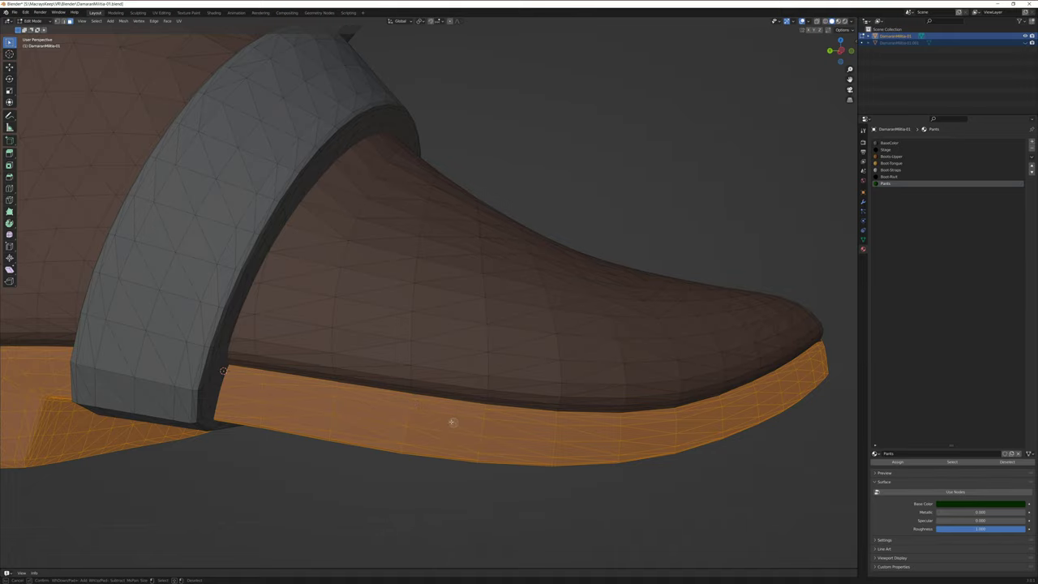
pyautogui.moveTo(452, 425); pyautogui.dragTo(490, 421, button='middle')
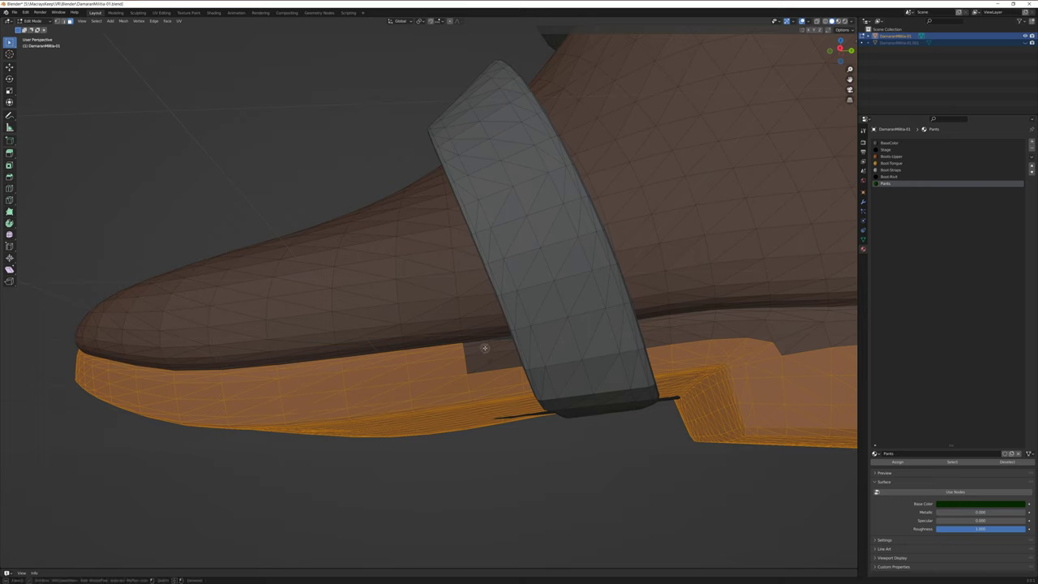
pyautogui.click(486, 347)
pyautogui.keyDown('shift'); pyautogui.click(485, 347); pyautogui.keyUp('shift')
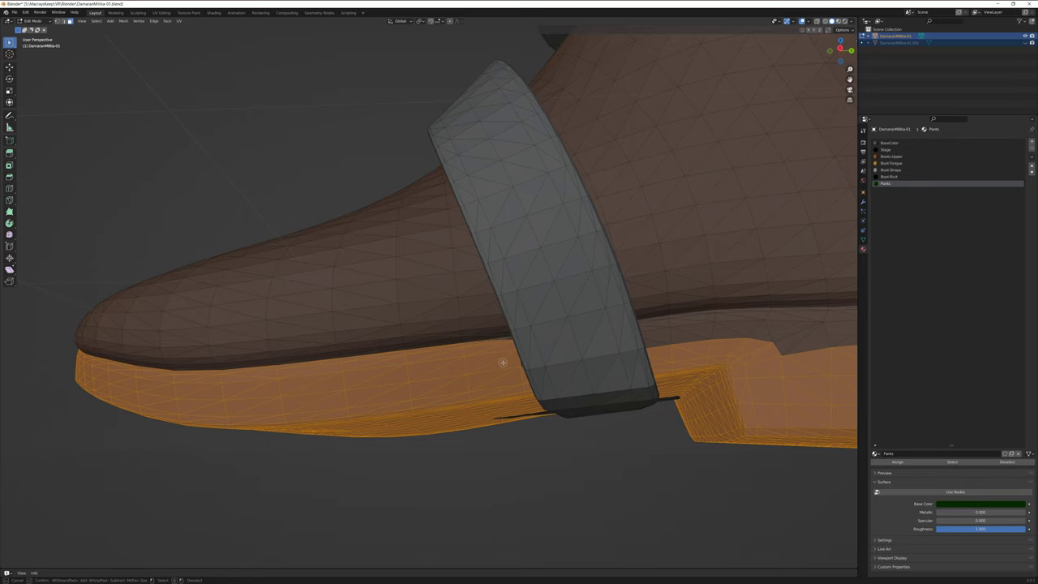
# Circle-select the unselected sole faces beside the strap across to the sole edge.
pyautogui.moveTo(505, 376); pyautogui.dragTo(514, 378, button='middle')
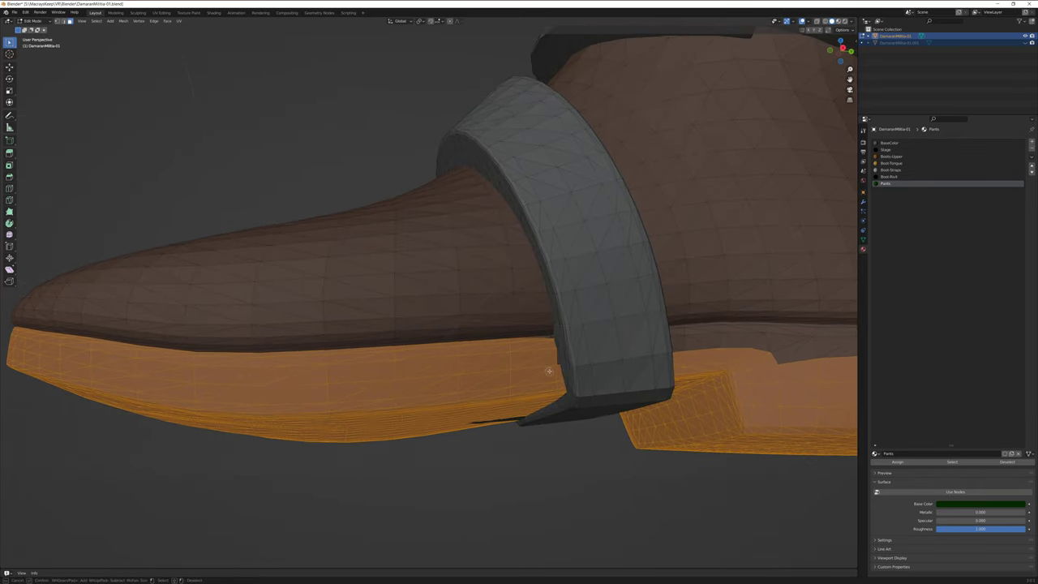
pyautogui.scroll(5, 535, 366)
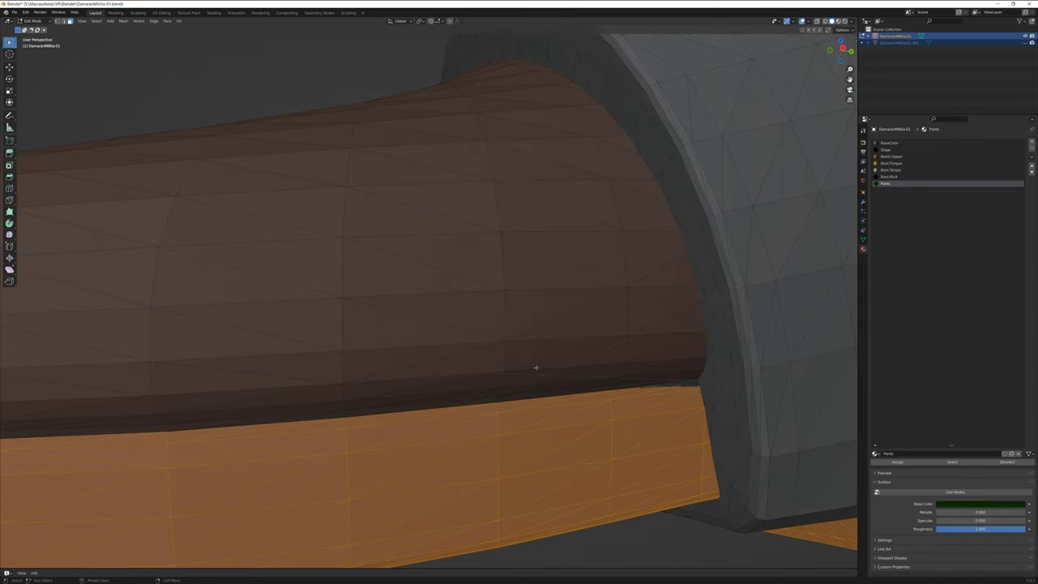
pyautogui.scroll(-1, 486, 373)
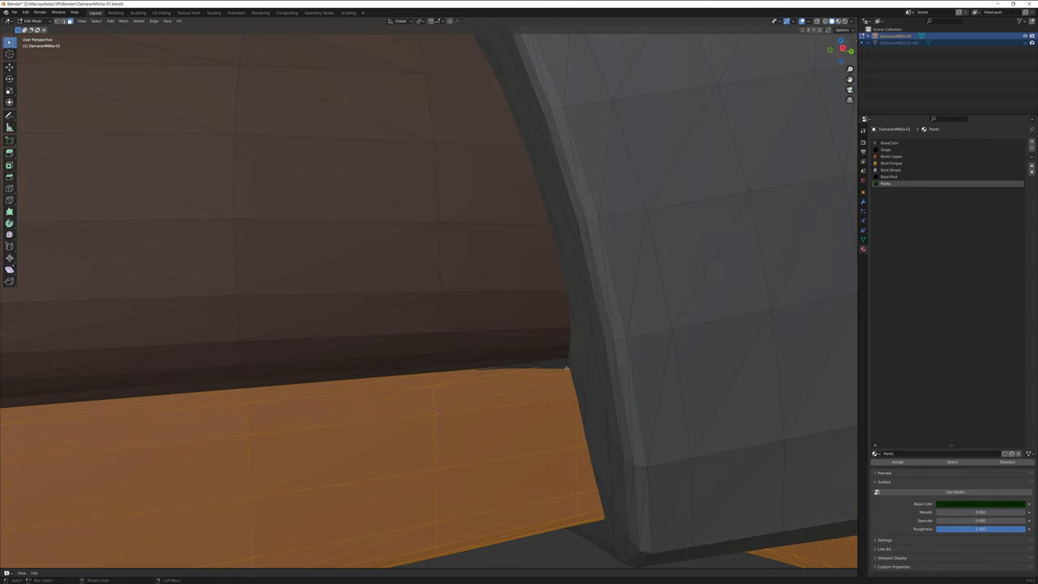
pyautogui.scroll(-5, 554, 370)
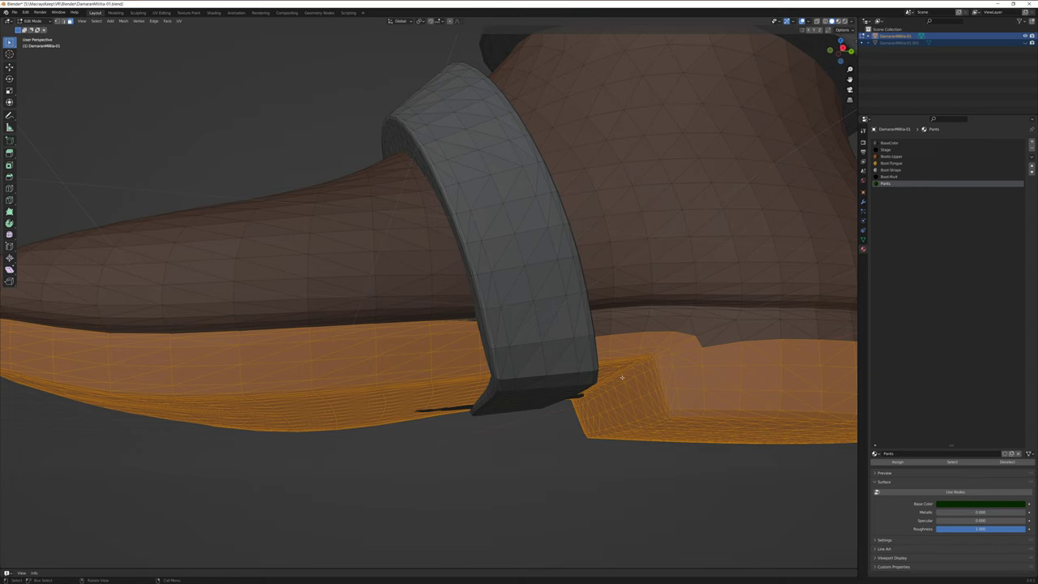
pyautogui.scroll(-3, 622, 377)
pyautogui.press('c')
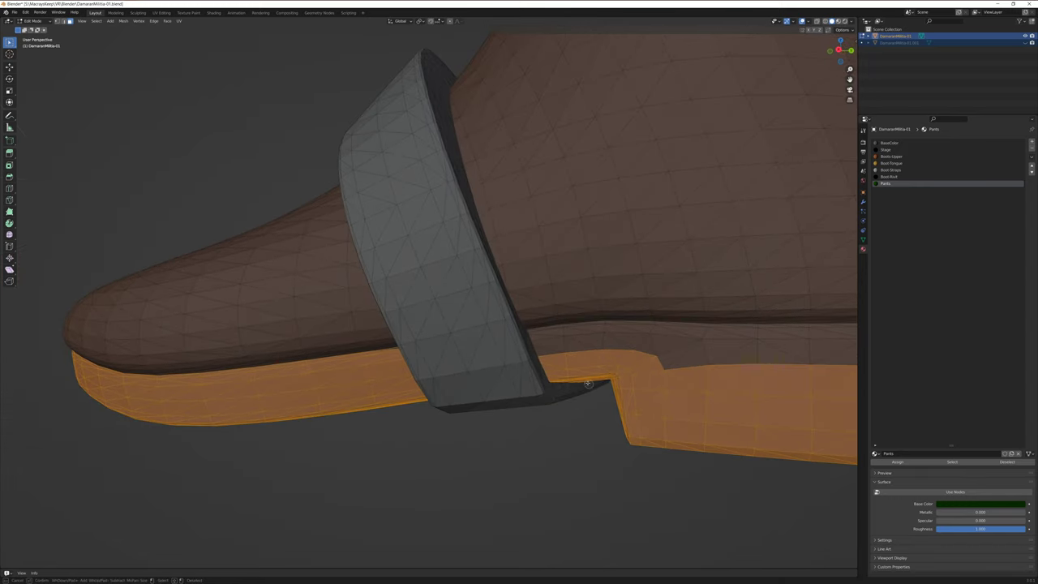
pyautogui.press('Escape')
pyautogui.scroll(5, 572, 378)
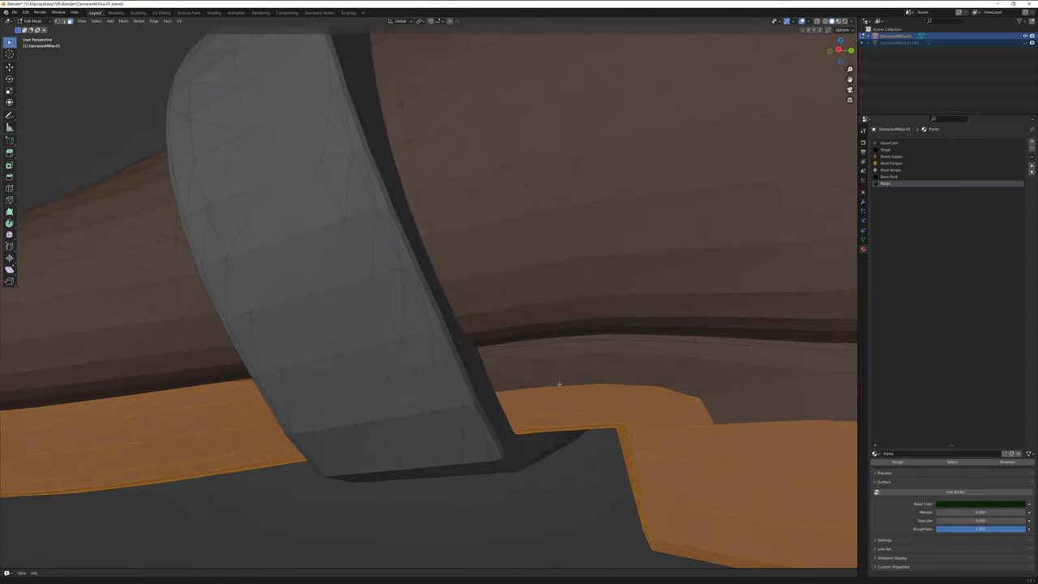
pyautogui.press('c')
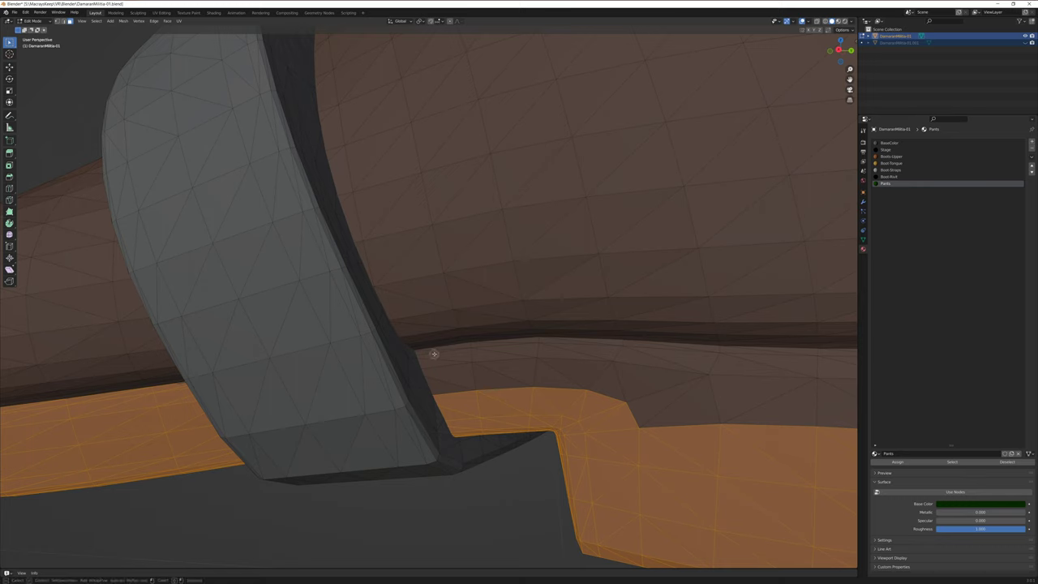
pyautogui.moveTo(429, 352)
pyautogui.mouseDown()
pyautogui.moveTo(438, 349)
pyautogui.moveTo(446, 390)
pyautogui.mouseUp()
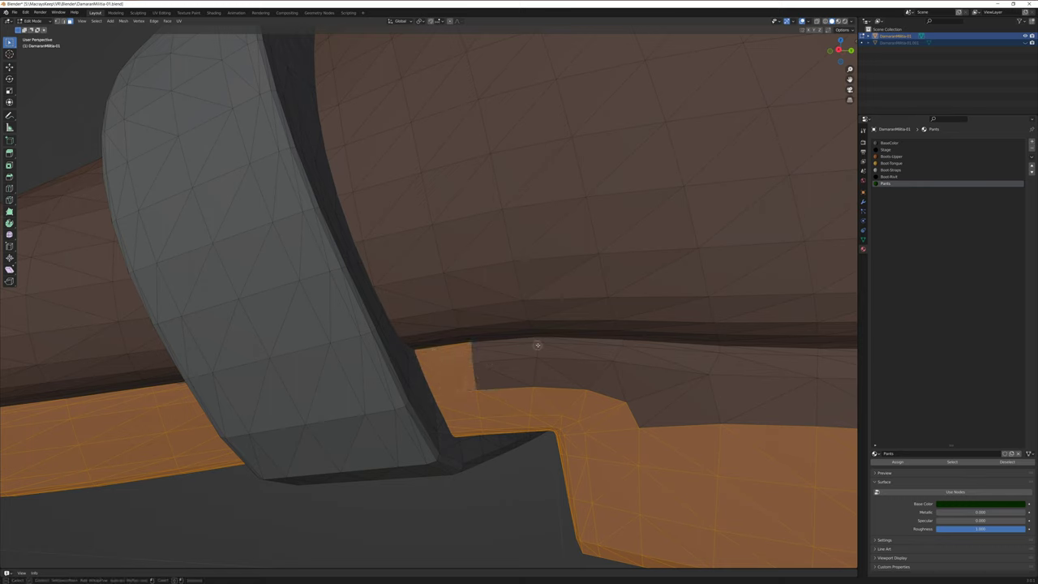
pyautogui.moveTo(537, 344)
pyautogui.mouseDown()
pyautogui.moveTo(530, 385)
pyautogui.moveTo(569, 371)
pyautogui.mouseUp()
pyautogui.moveTo(623, 348)
pyautogui.mouseDown()
pyautogui.moveTo(693, 357)
pyautogui.moveTo(621, 390)
pyautogui.mouseUp()
pyautogui.moveTo(714, 359); pyautogui.dragTo(719, 408)
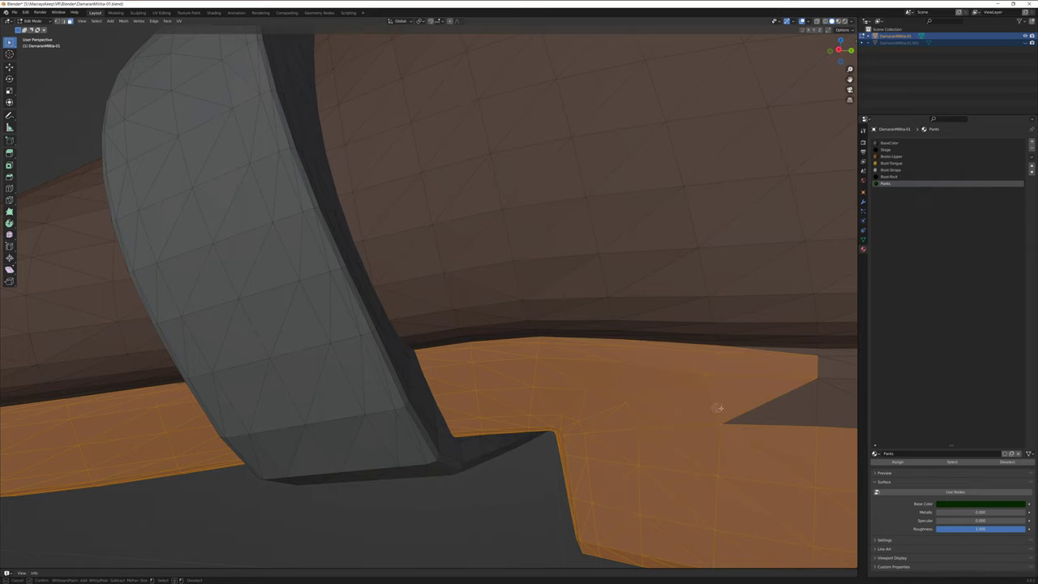
pyautogui.moveTo(818, 359); pyautogui.dragTo(816, 413)
pyautogui.rightClick(804, 405)
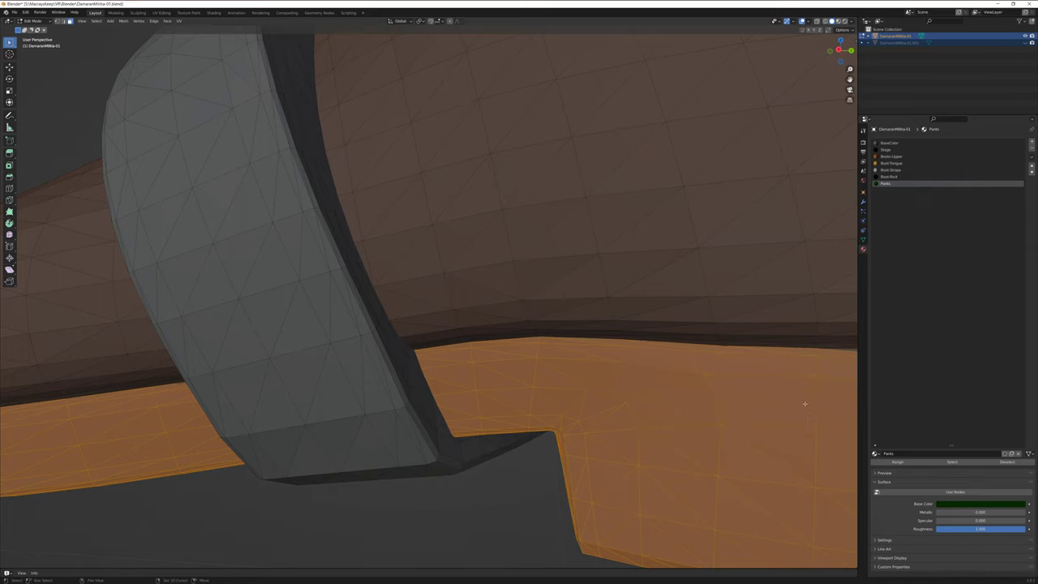
# Circle-select the leftover unselected band and gap in the sole.
pyautogui.scroll(4, 655, 401)
pyautogui.press('c')
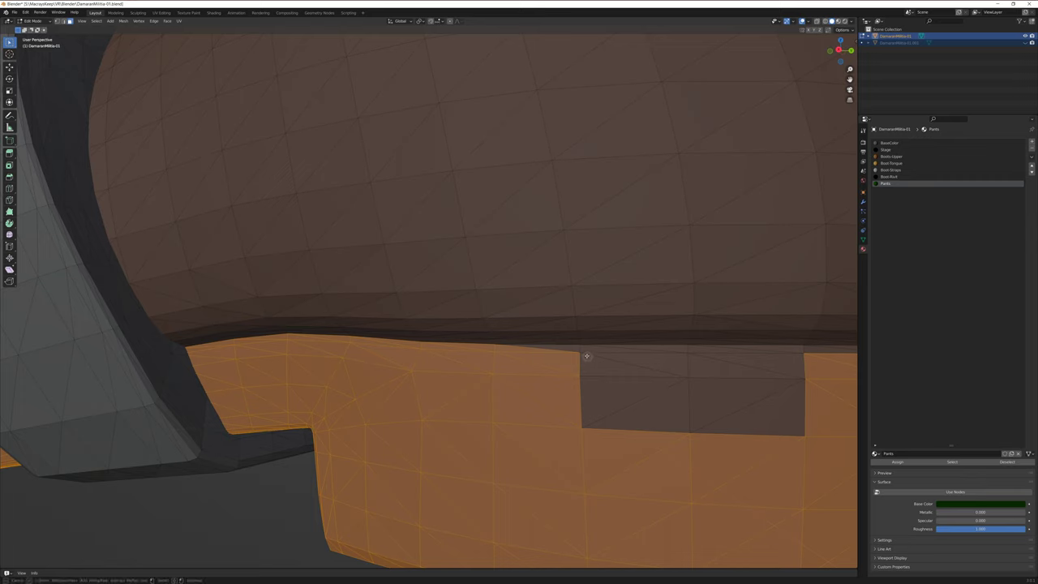
pyautogui.moveTo(586, 355); pyautogui.dragTo(590, 353)
pyautogui.moveTo(692, 356); pyautogui.dragTo(699, 358)
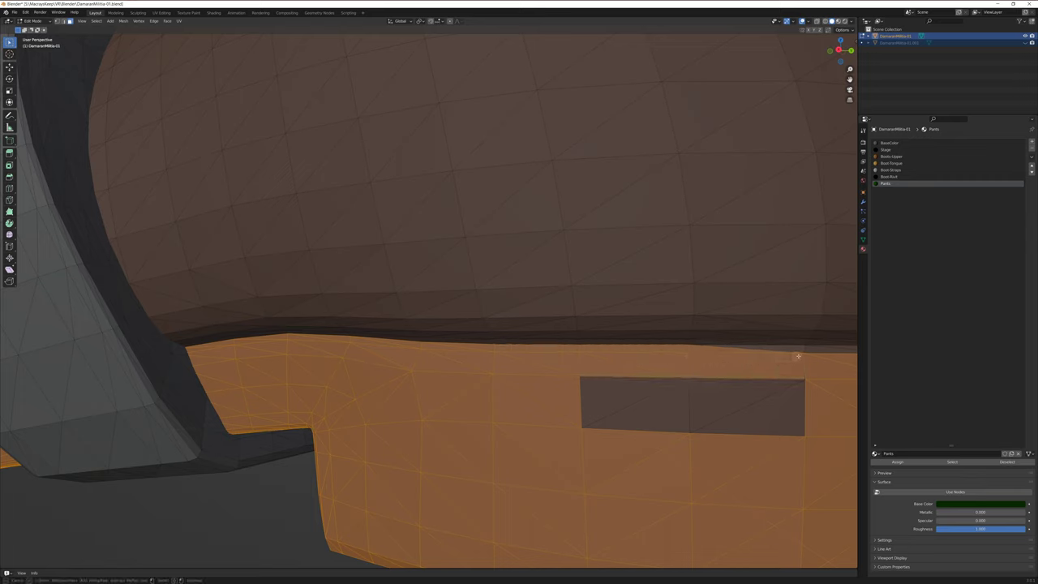
pyautogui.moveTo(798, 355)
pyautogui.mouseDown()
pyautogui.moveTo(802, 407)
pyautogui.moveTo(609, 418)
pyautogui.moveTo(649, 417)
pyautogui.mouseUp()
pyautogui.rightClick(710, 408)
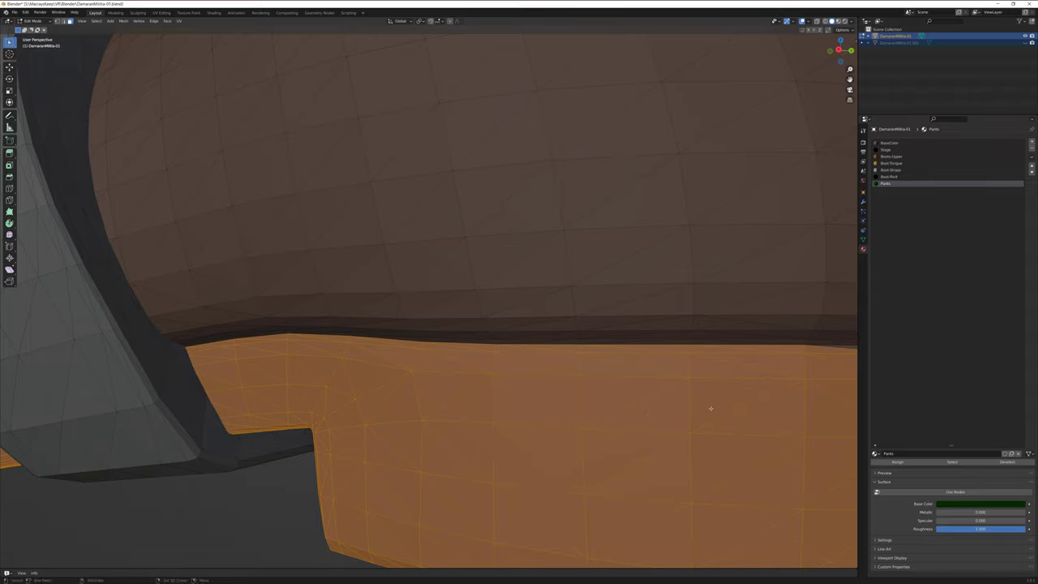
# Add the small missed triangular face and orbit to confirm the whole sole is selected.
pyautogui.moveTo(710, 407); pyautogui.dragTo(551, 412, button='middle')
pyautogui.press('c')
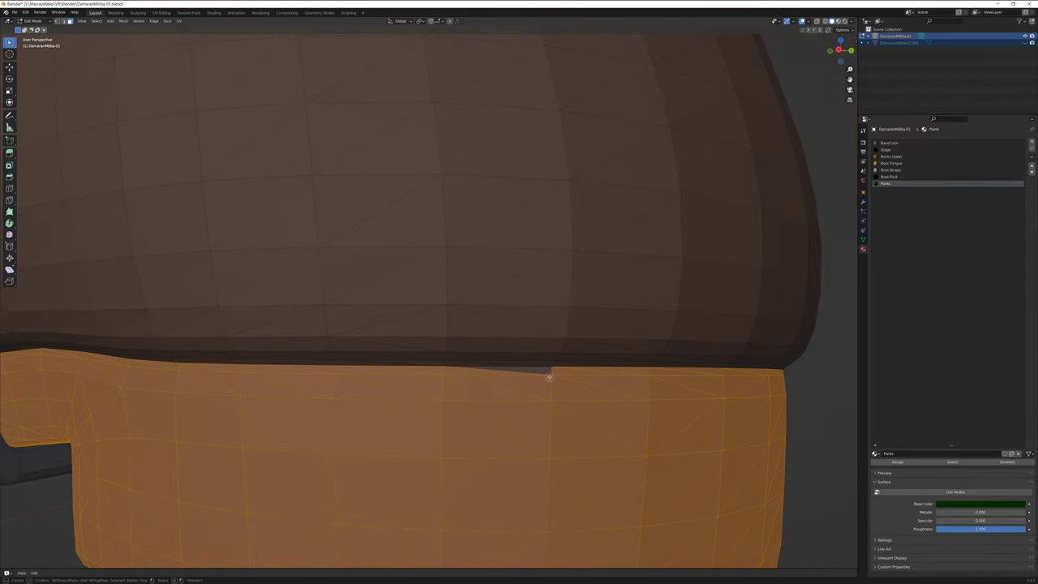
pyautogui.click(549, 377)
pyautogui.rightClick(545, 392)
pyautogui.scroll(-6, 545, 392)
pyautogui.moveTo(519, 398); pyautogui.dragTo(539, 366, button='middle')
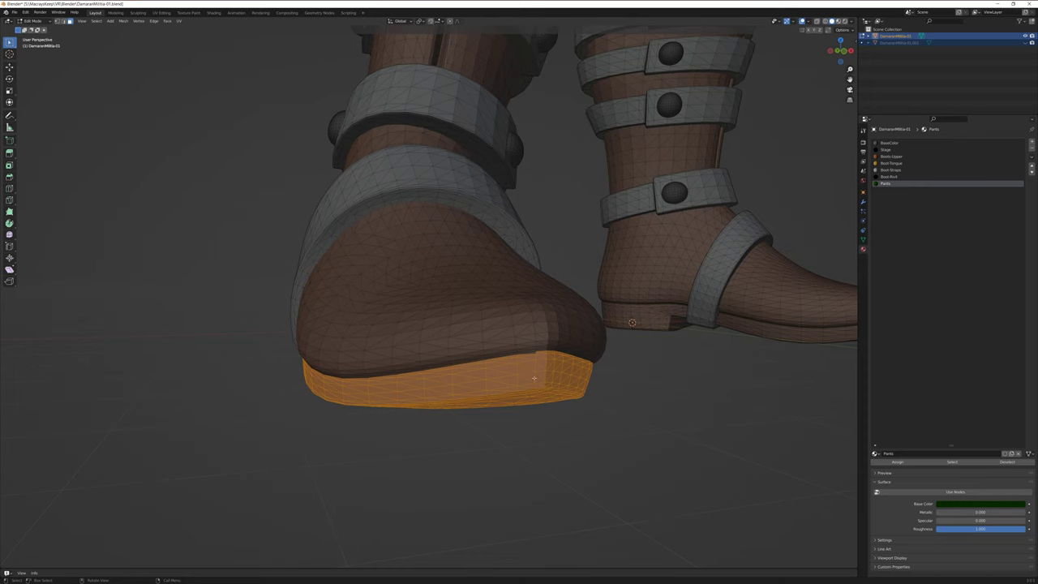
pyautogui.press('c')
pyautogui.press('Escape')
pyautogui.moveTo(613, 365); pyautogui.dragTo(612, 365, button='middle')
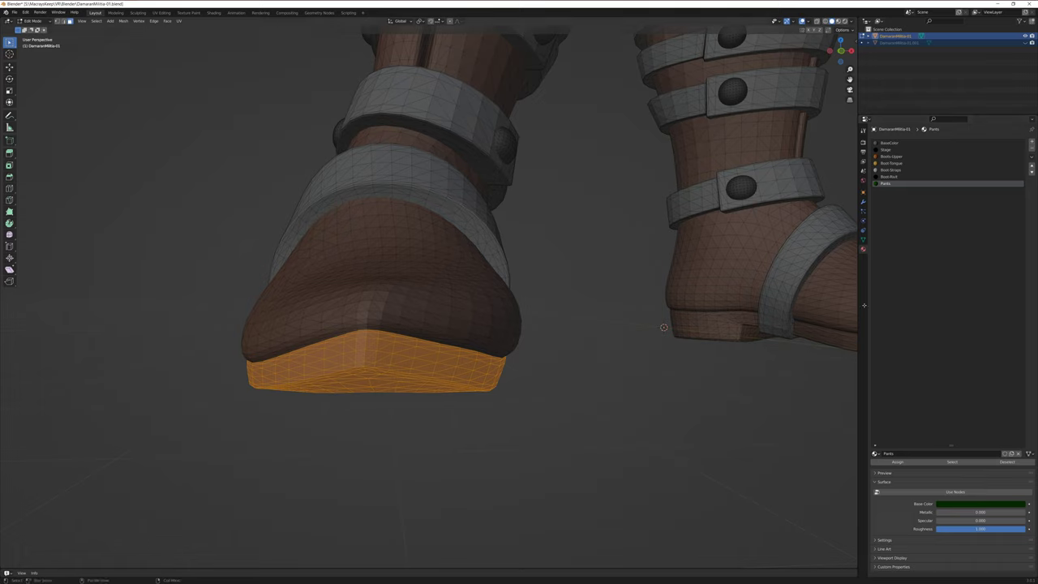
# Add a material slot with a new material named 'Boot-Sole'.
pyautogui.click(1031, 143)
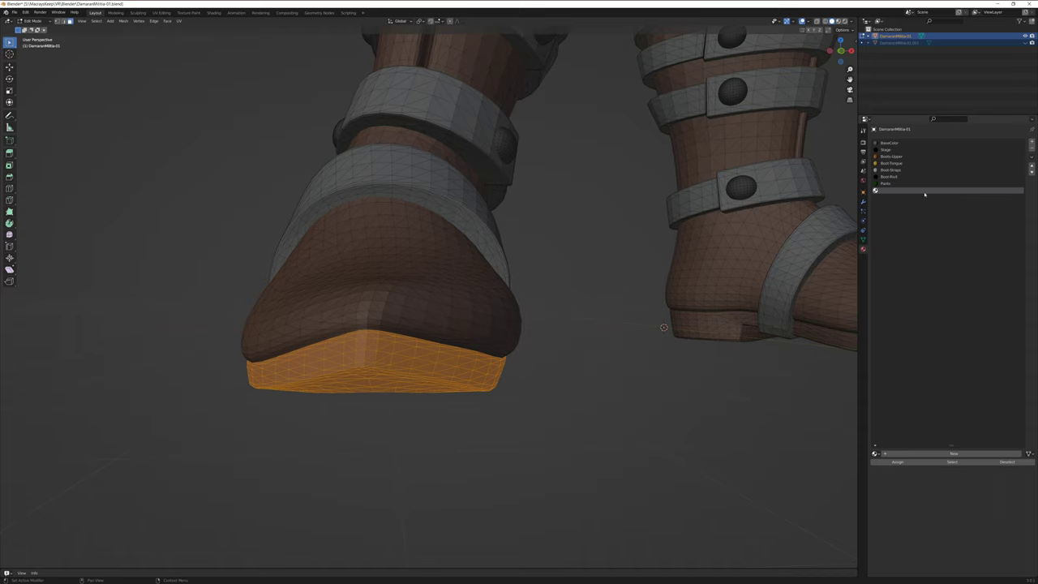
pyautogui.click(885, 453)
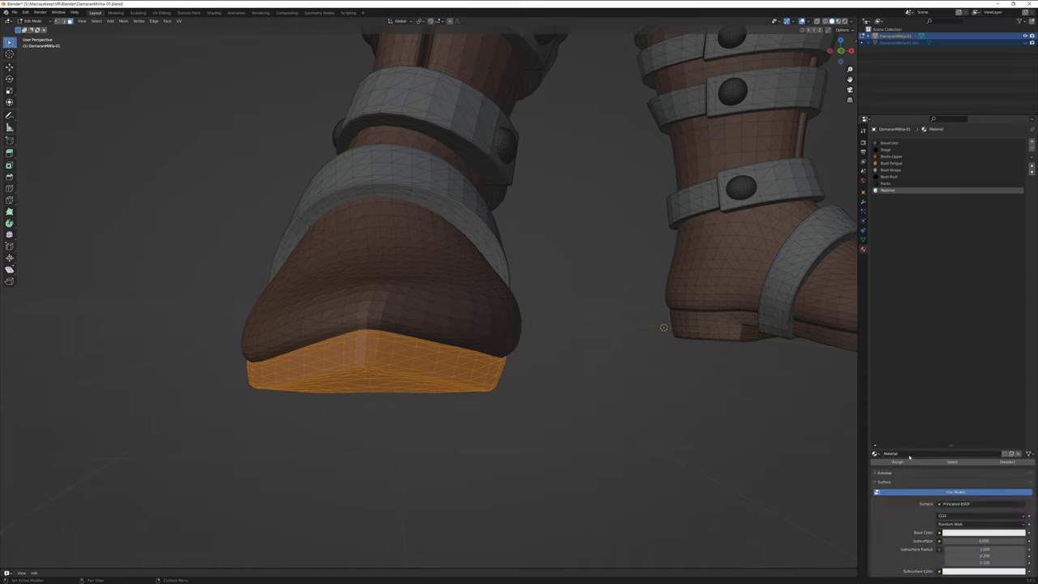
pyautogui.doubleClick(892, 453)
pyautogui.write('Boot-Sole')
pyautogui.press('Return')
# Make Boot-Sole black with roughness 1.000, assign it to the sole faces, then deselect.
pyautogui.click(963, 491)
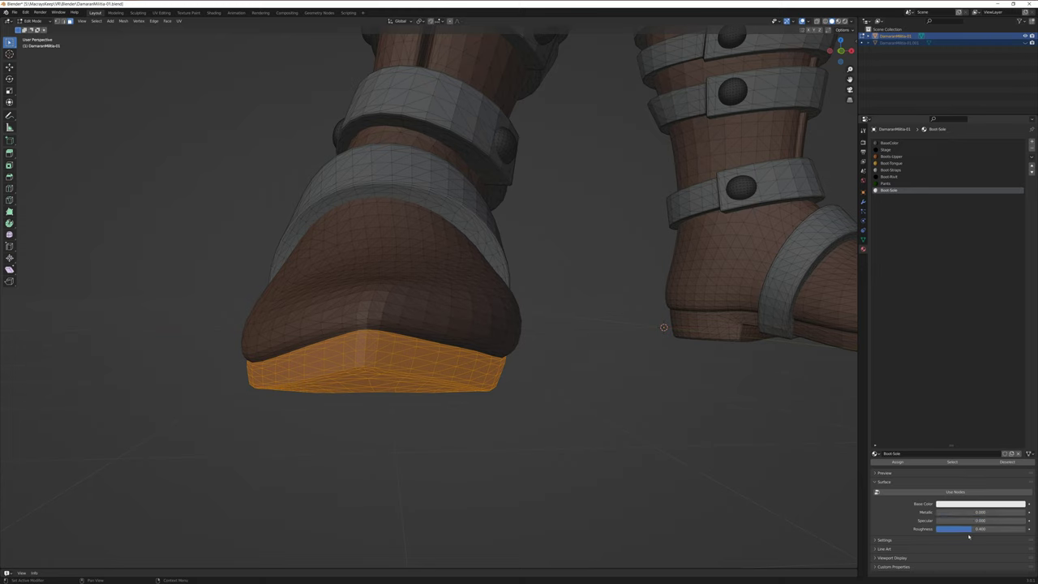
pyautogui.moveTo(968, 531); pyautogui.dragTo(1025, 530)
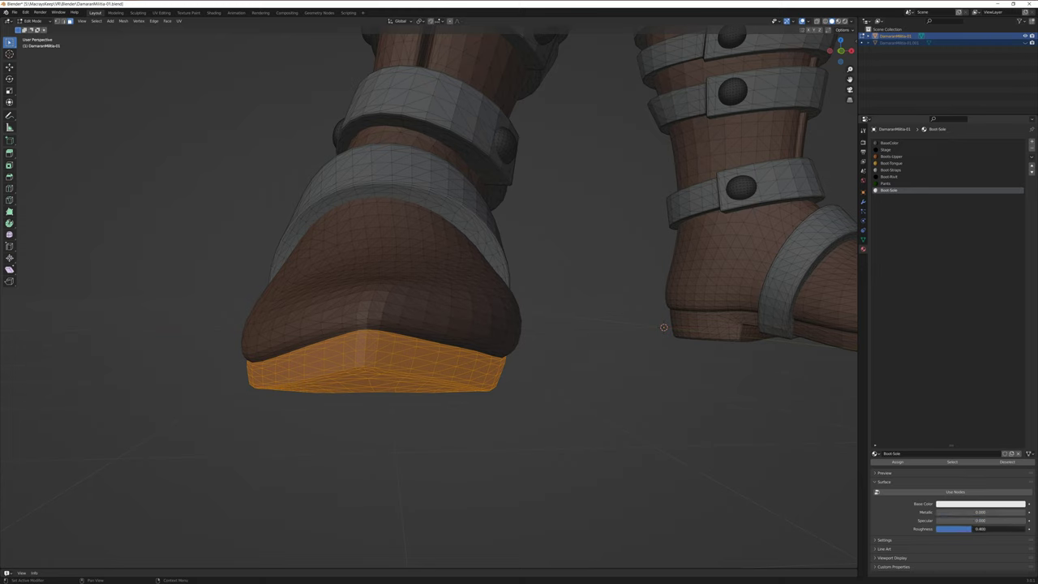
pyautogui.click(1005, 505)
pyautogui.press('Return')
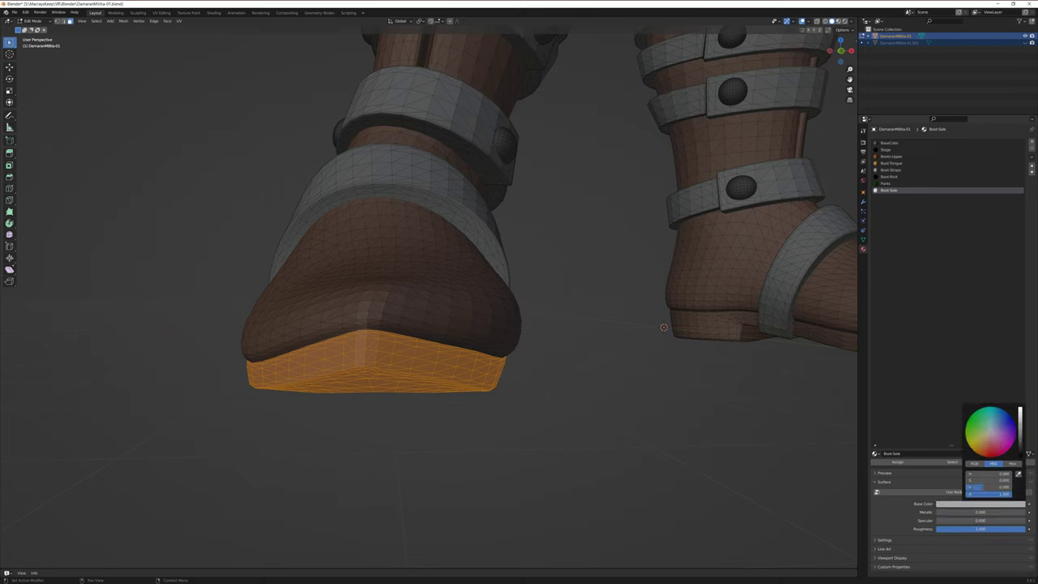
pyautogui.click(904, 461)
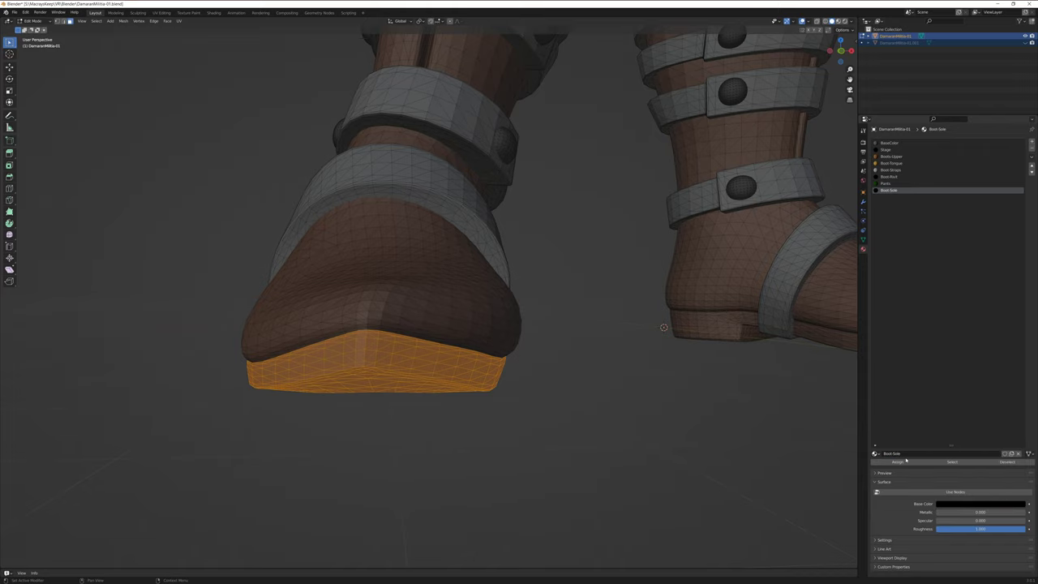
pyautogui.click(1006, 461)
pyautogui.scroll(-5, 709, 436)
pyautogui.moveTo(600, 420); pyautogui.dragTo(427, 385, button='middle')
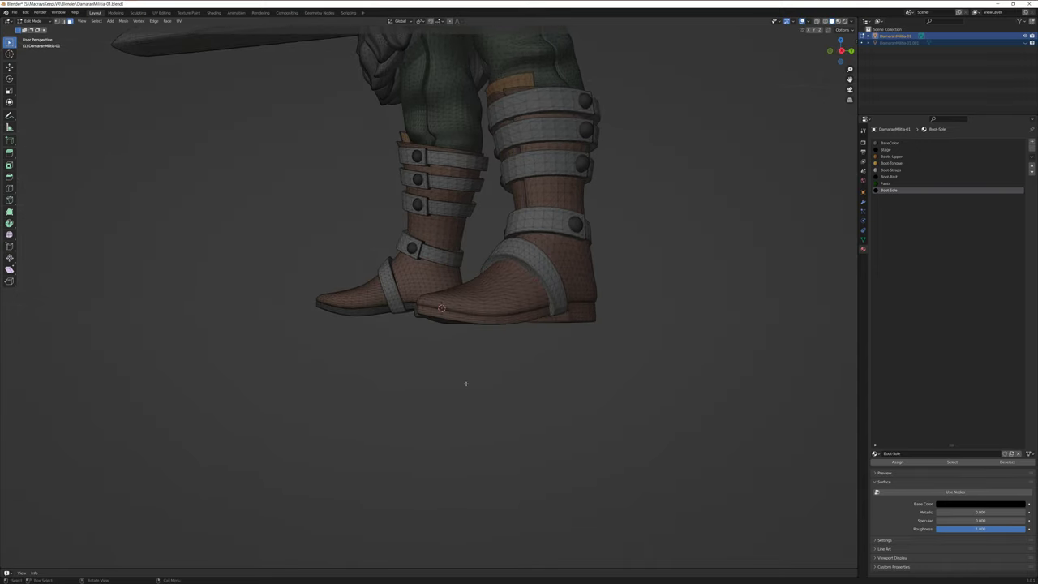
# From the bottom view, circle-select a strip of faces along the other boot's sole.
pyautogui.press('ctrl+KP_7')
pyautogui.keyDown('shift'); pyautogui.moveTo(492, 416); pyautogui.dragTo(325, 366, button='middle'); pyautogui.keyUp('shift')
pyautogui.scroll(5, 427, 357)
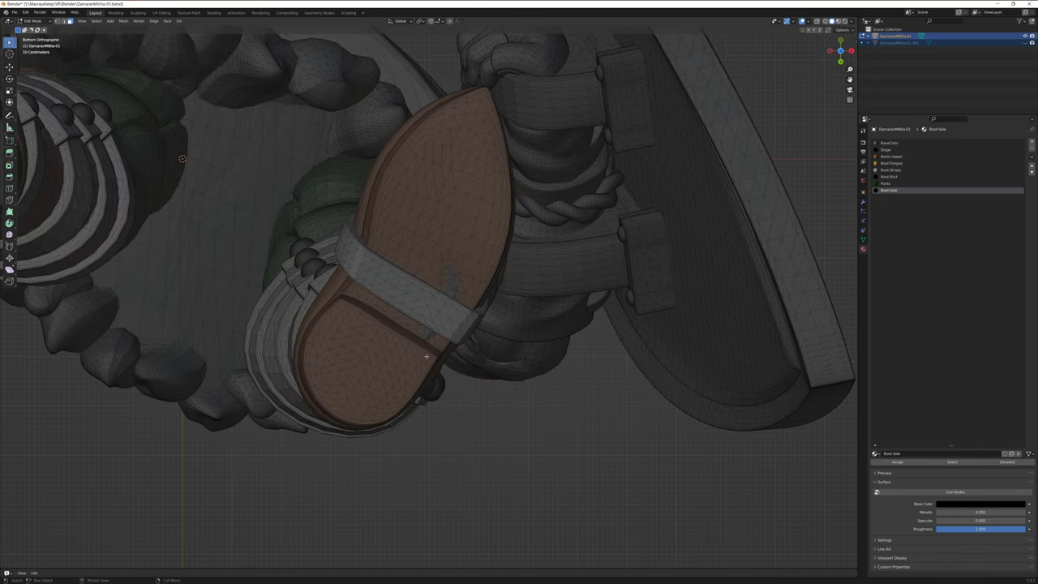
pyautogui.scroll(1, 409, 352)
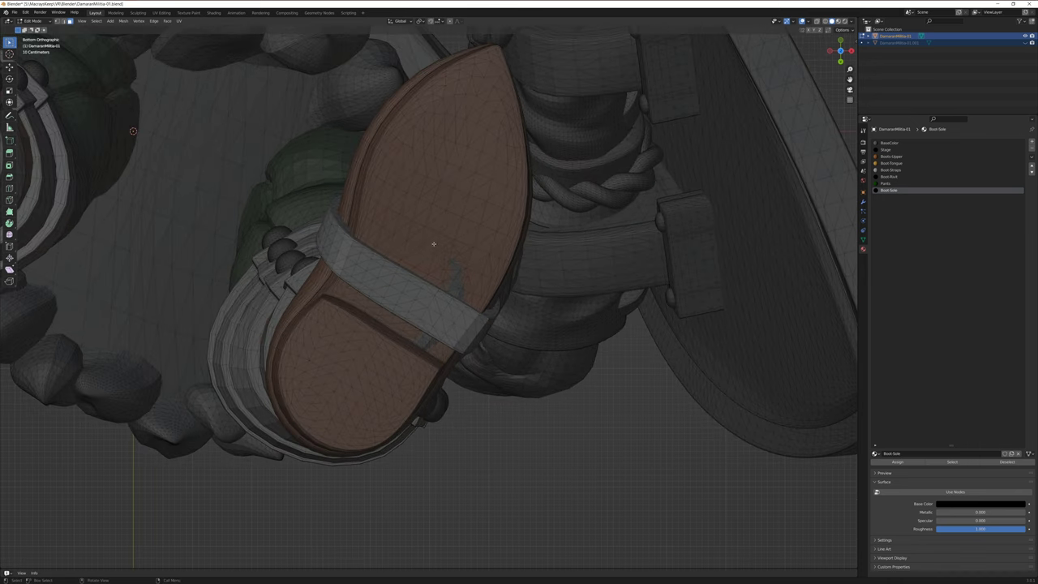
pyautogui.press('c')
pyautogui.moveTo(461, 134)
pyautogui.mouseDown()
pyautogui.moveTo(440, 185)
pyautogui.moveTo(461, 119)
pyautogui.moveTo(422, 256)
pyautogui.moveTo(393, 308)
pyautogui.moveTo(418, 266)
pyautogui.mouseUp()
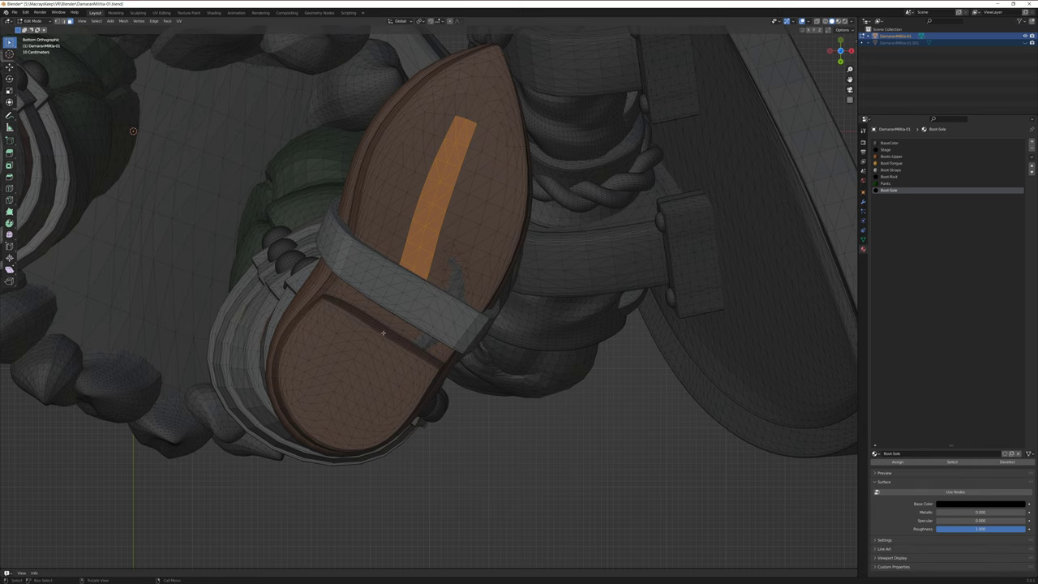
# Add the sole faces below and hidden under the strap to the selection.
pyautogui.moveTo(380, 334); pyautogui.dragTo(400, 306, button='middle')
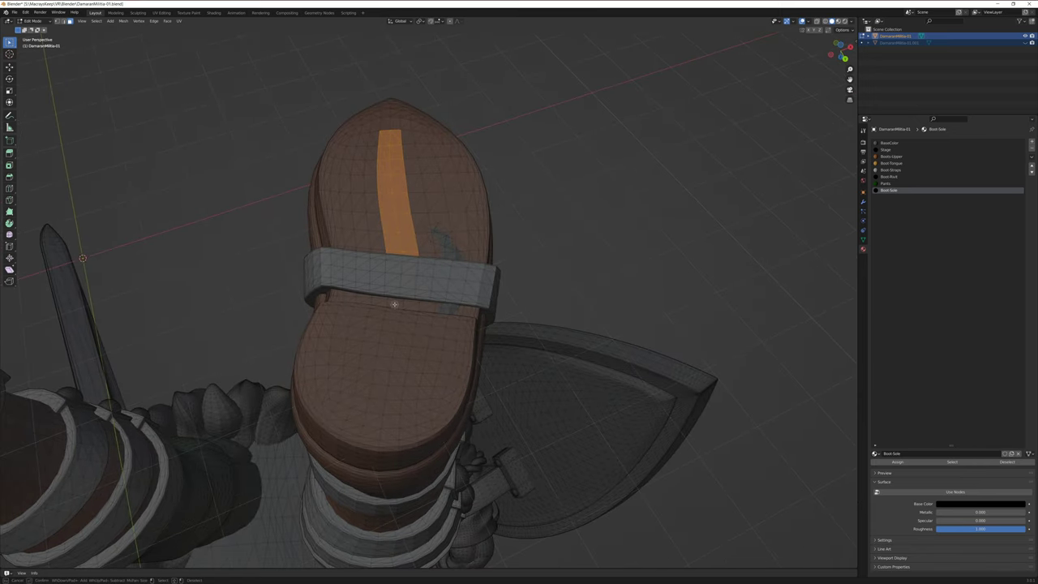
pyautogui.keyDown('shift'); pyautogui.click(395, 303); pyautogui.keyUp('shift')
pyautogui.keyDown('shift'); pyautogui.click(407, 304); pyautogui.keyUp('shift')
pyautogui.scroll(6, 407, 304)
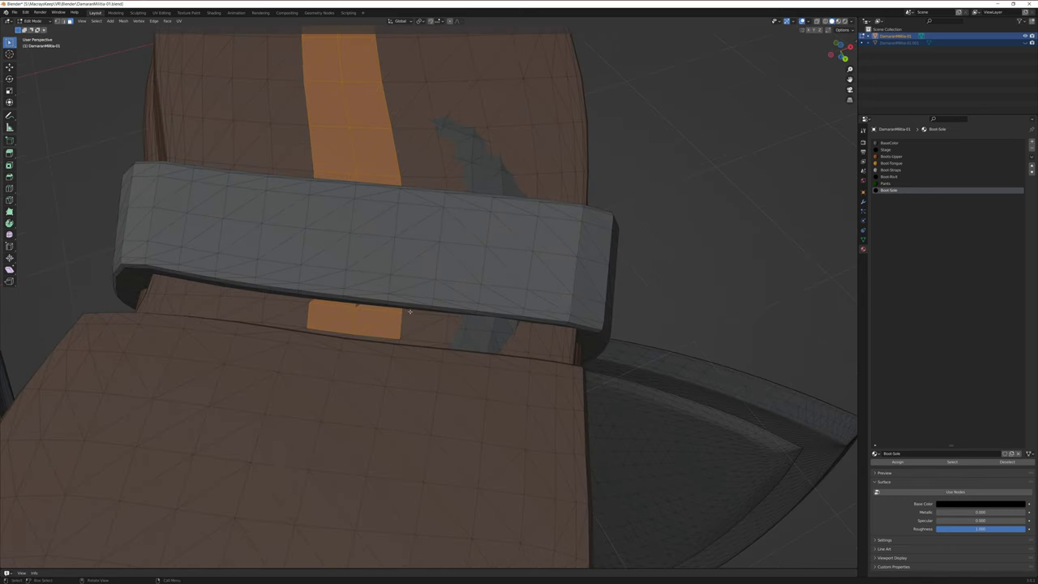
pyautogui.press('c')
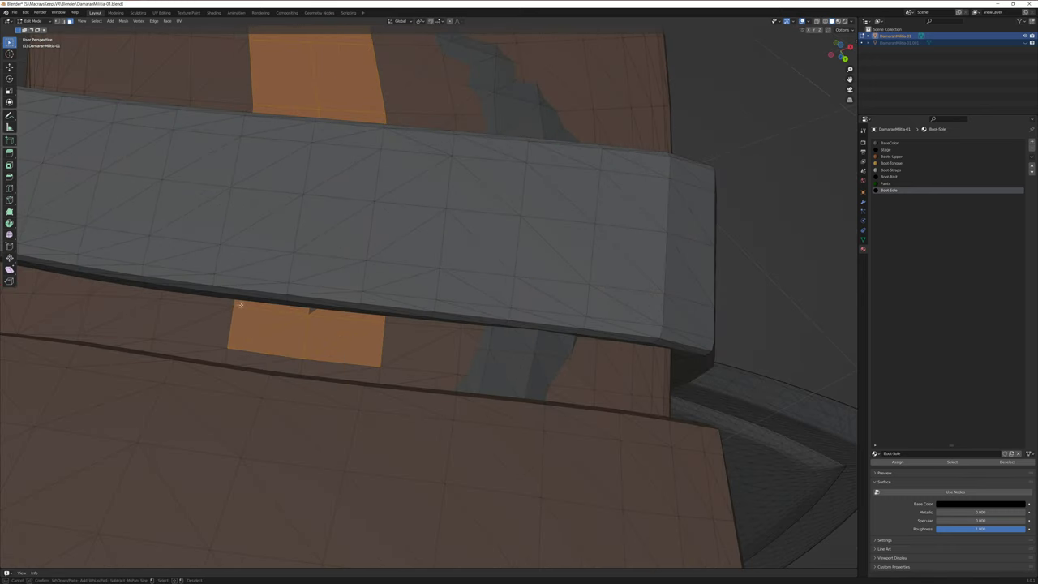
pyautogui.moveTo(312, 314); pyautogui.dragTo(297, 397, button='middle')
pyautogui.moveTo(301, 404)
pyautogui.mouseDown()
pyautogui.moveTo(283, 470)
pyautogui.moveTo(276, 480)
pyautogui.moveTo(253, 469)
pyautogui.moveTo(250, 502)
pyautogui.mouseUp()
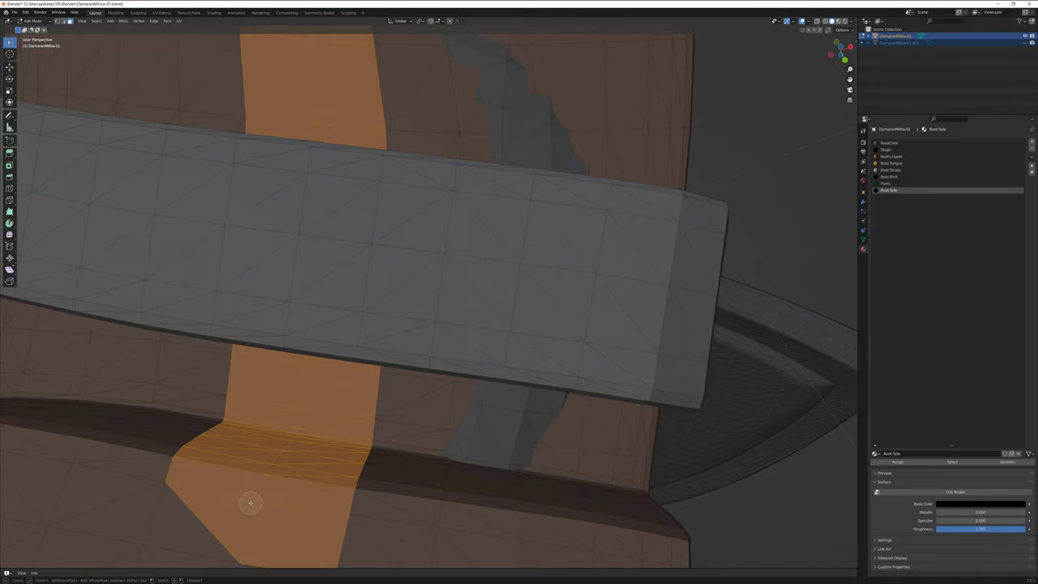
pyautogui.moveTo(252, 502)
pyautogui.mouseDown(button='middle')
pyautogui.moveTo(267, 489)
pyautogui.moveTo(357, 474)
pyautogui.moveTo(431, 321)
pyautogui.mouseUp(button='middle')
# Extend the selected strip down the sole toward the heel.
pyautogui.press('c')
pyautogui.moveTo(406, 335); pyautogui.dragTo(413, 470)
pyautogui.rightClick(420, 466)
pyautogui.moveTo(420, 466)
pyautogui.mouseDown(button='middle')
pyautogui.moveTo(412, 431)
pyautogui.moveTo(421, 367)
pyautogui.mouseUp(button='middle')
pyautogui.scroll(-5, 414, 438)
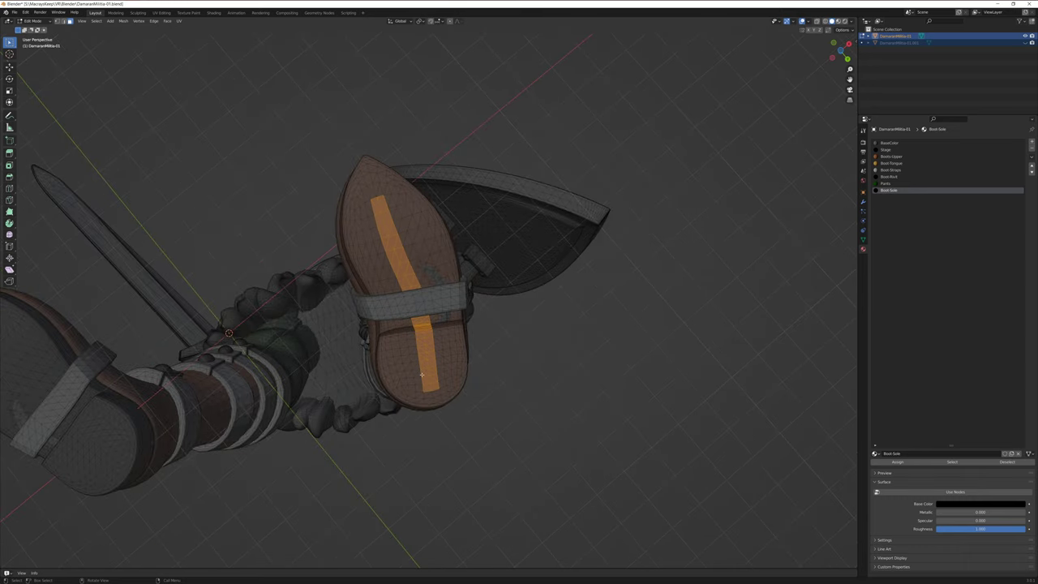
# Grow the second boot's sole selection six rings until it covers the stepped heel.
pyautogui.press('ctrl+KP_Add')
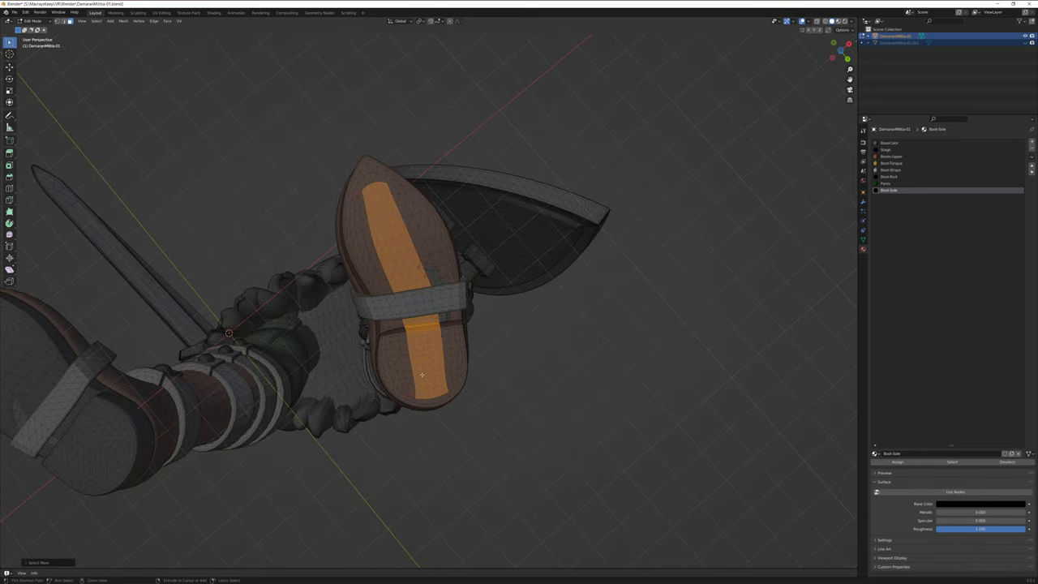
pyautogui.press('ctrl+KP_Add')
pyautogui.press('ctrl+KP_Add')
pyautogui.press('ctrl+KP_Add')
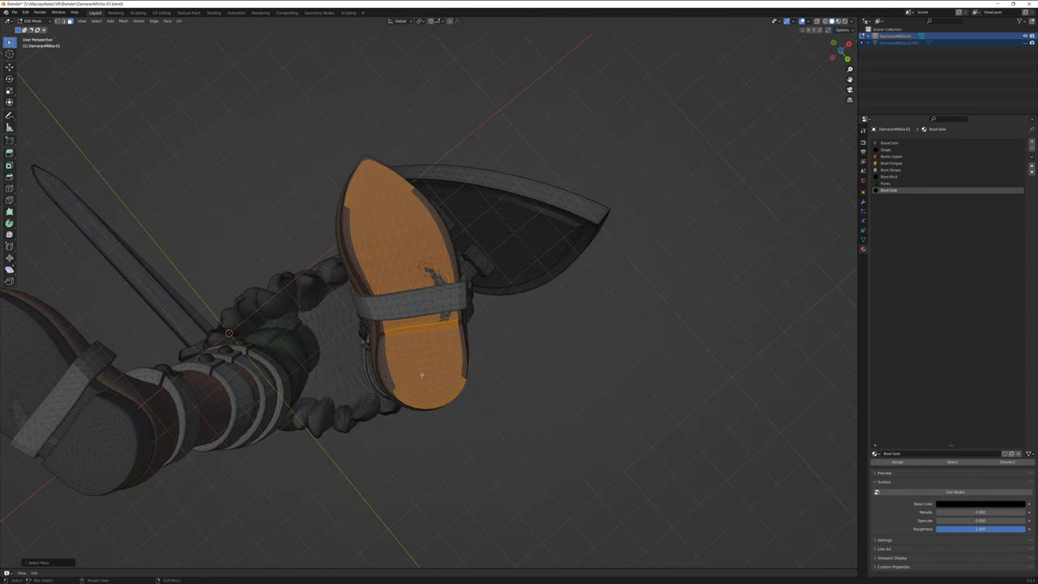
pyautogui.moveTo(431, 384); pyautogui.dragTo(532, 462, button='middle')
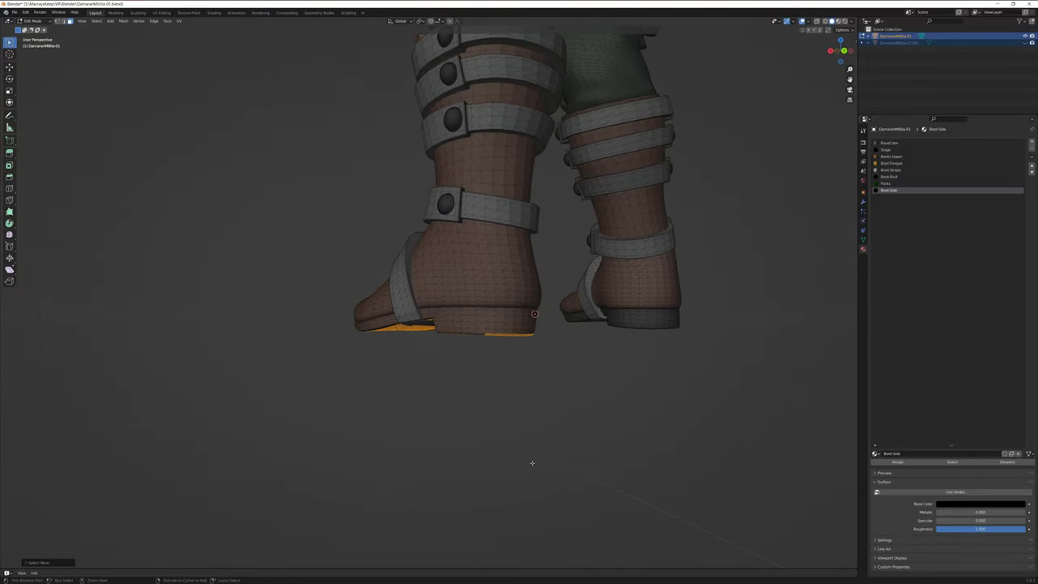
pyautogui.press('ctrl+KP_Add')
pyautogui.press('ctrl+KP_Add')
pyautogui.press('ctrl+KP_Add')
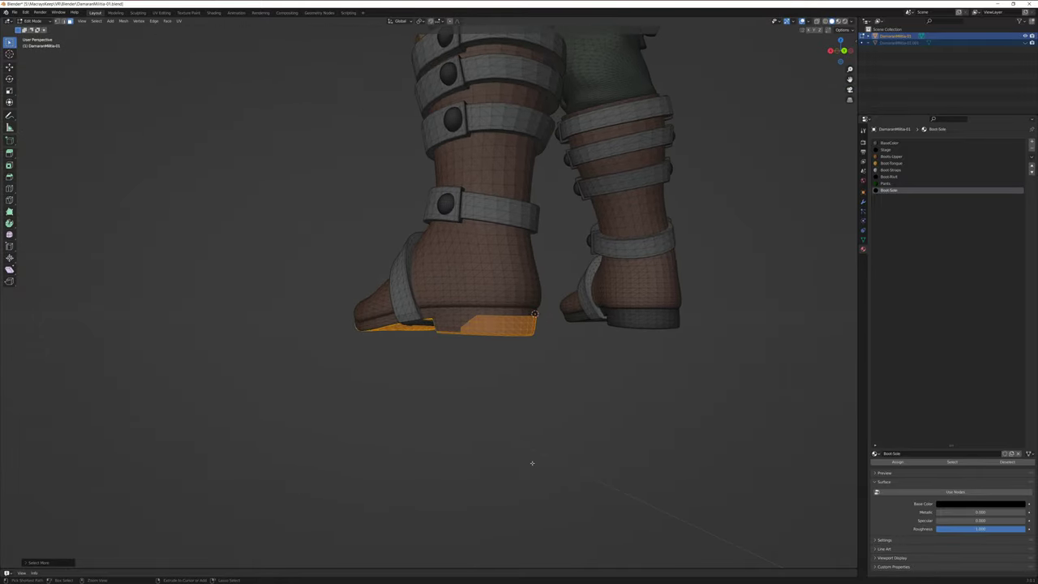
pyautogui.press('ctrl+KP_Add')
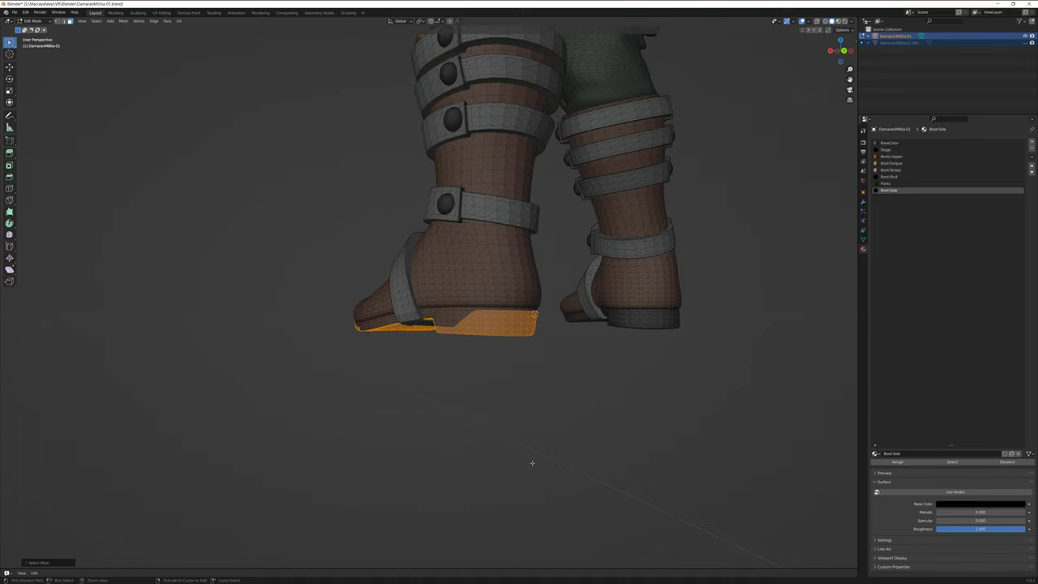
pyautogui.press('ctrl+KP_Add')
pyautogui.scroll(6, 521, 445)
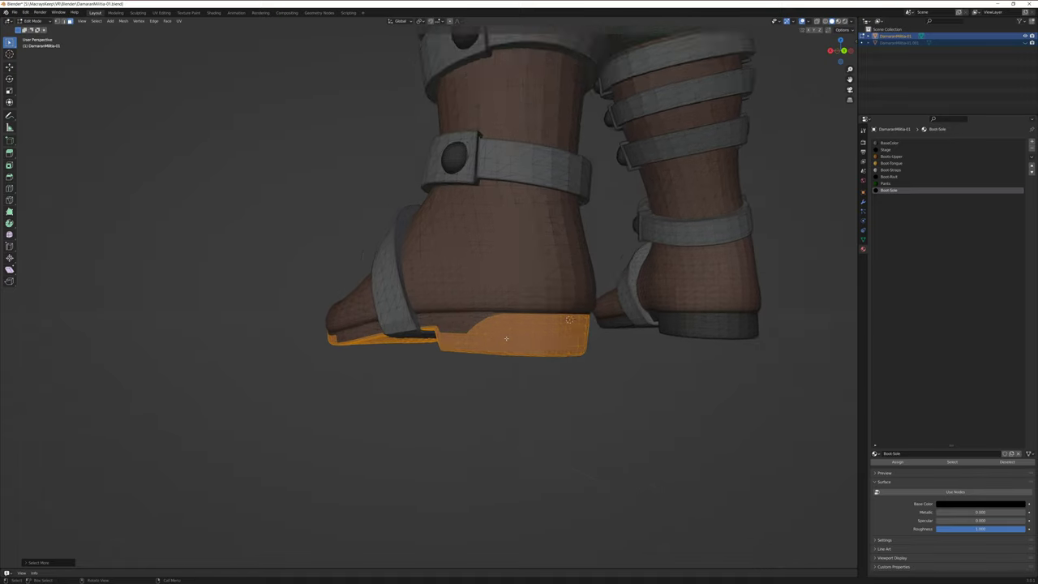
pyautogui.moveTo(646, 386); pyautogui.dragTo(530, 388, button='middle')
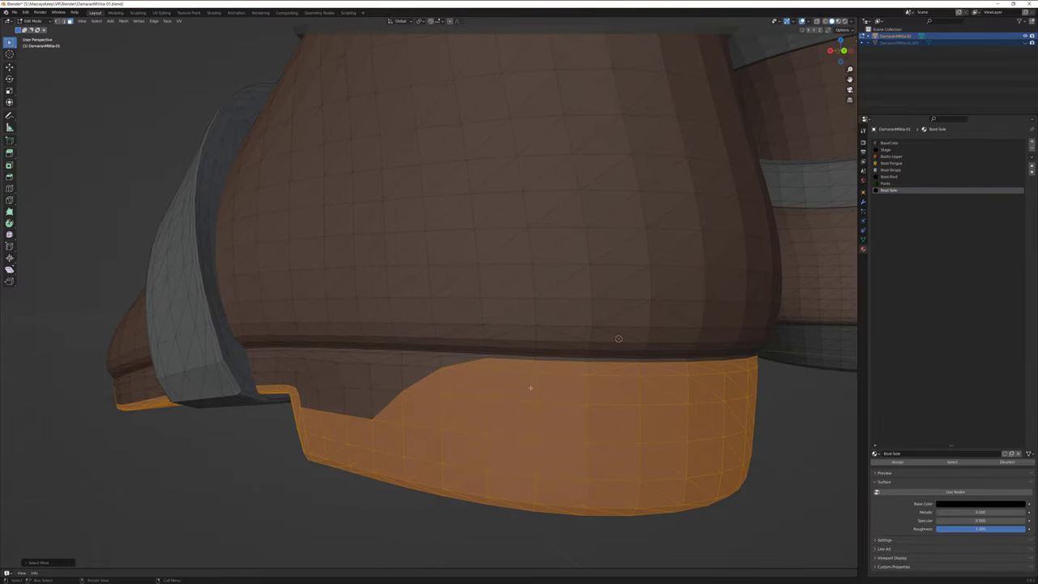
pyautogui.press('ctrl+KP_Add')
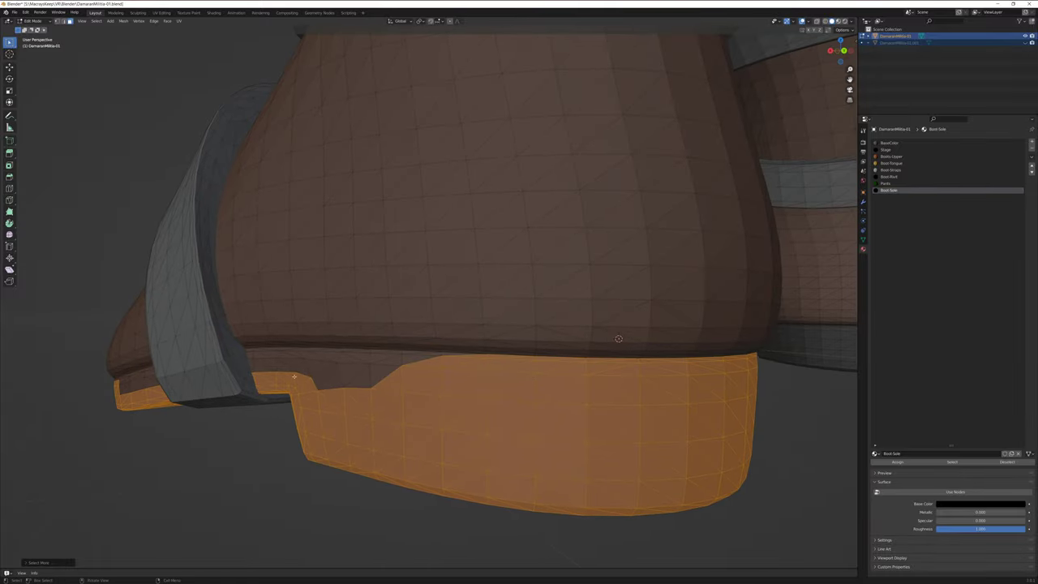
pyautogui.moveTo(294, 376); pyautogui.dragTo(366, 382, button='middle')
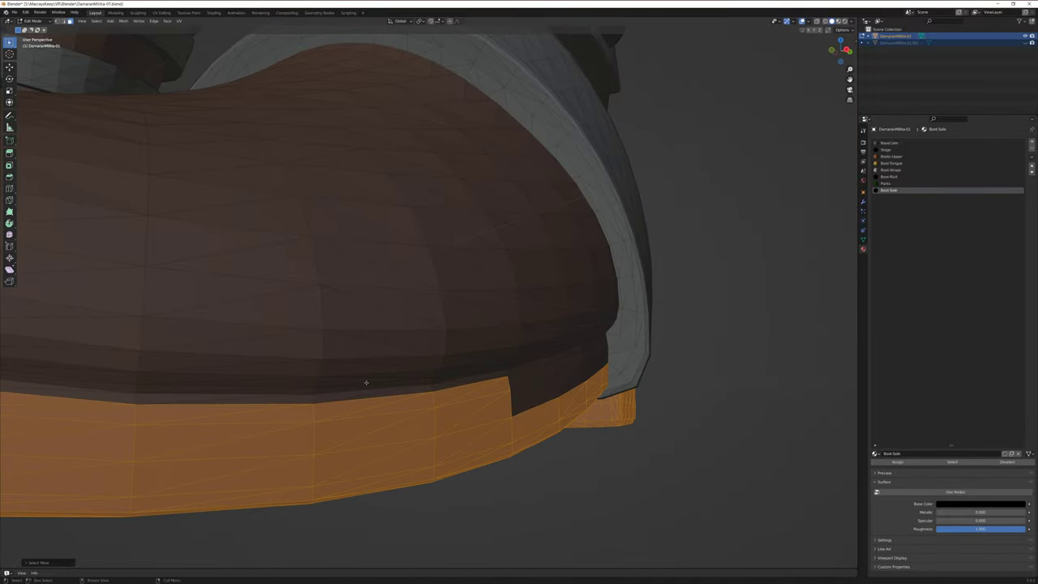
pyautogui.scroll(-8, 366, 382)
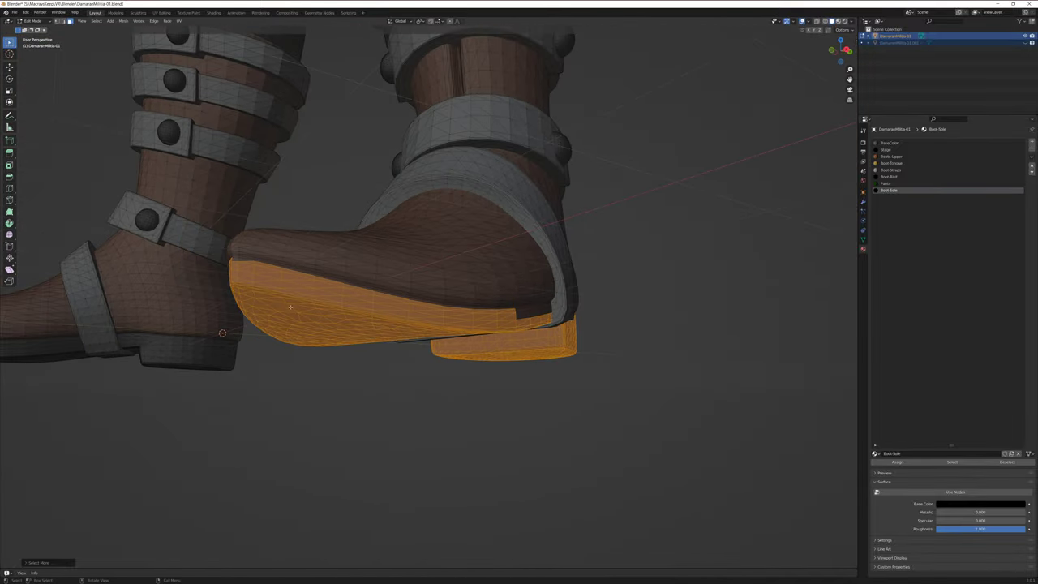
# Circle-select the unselected notch at the front edge of the sole.
pyautogui.moveTo(289, 306)
pyautogui.mouseDown(button='middle')
pyautogui.moveTo(317, 311)
pyautogui.moveTo(302, 313)
pyautogui.mouseUp(button='middle')
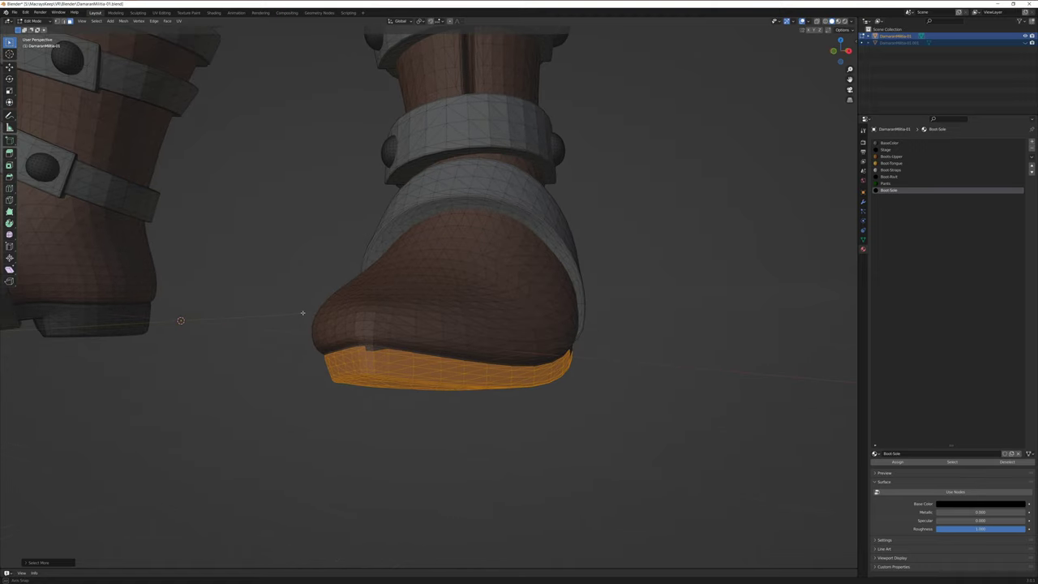
pyautogui.scroll(3, 302, 313)
pyautogui.press('c')
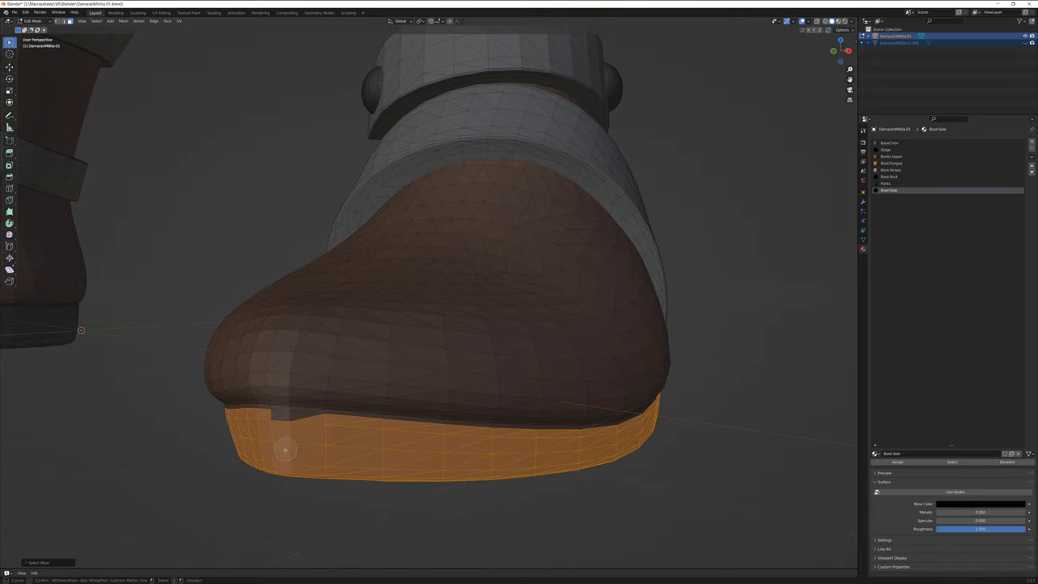
pyautogui.moveTo(276, 424)
pyautogui.mouseDown()
pyautogui.moveTo(290, 428)
pyautogui.moveTo(264, 422)
pyautogui.moveTo(540, 439)
pyautogui.moveTo(644, 426)
pyautogui.mouseUp()
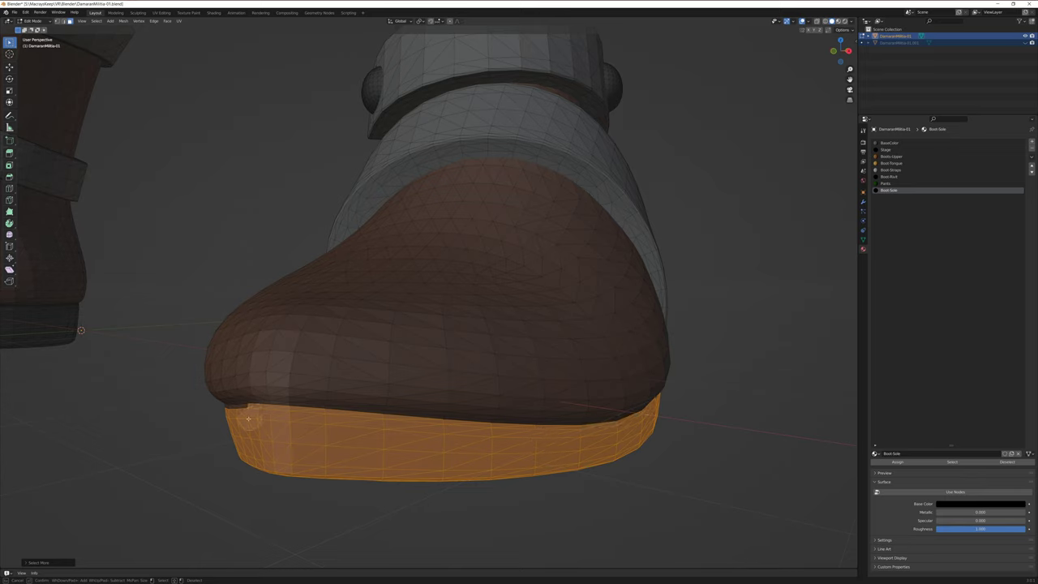
pyautogui.moveTo(243, 431); pyautogui.dragTo(294, 435, button='middle')
# Circle-select the strip of sole faces to the right of the strap.
pyautogui.press('c')
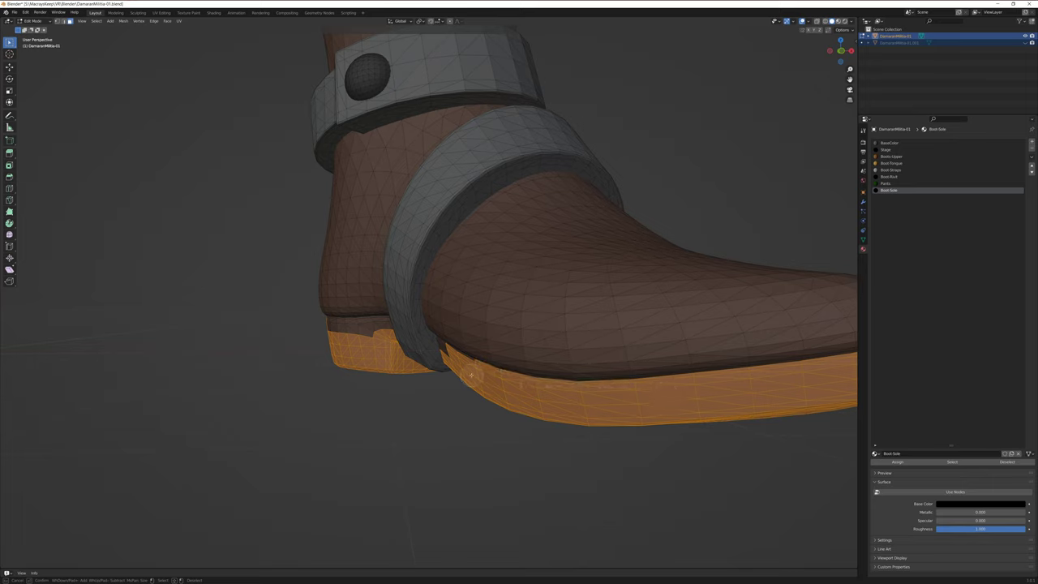
pyautogui.moveTo(467, 372); pyautogui.dragTo(514, 369, button='middle')
pyautogui.scroll(10, 514, 369)
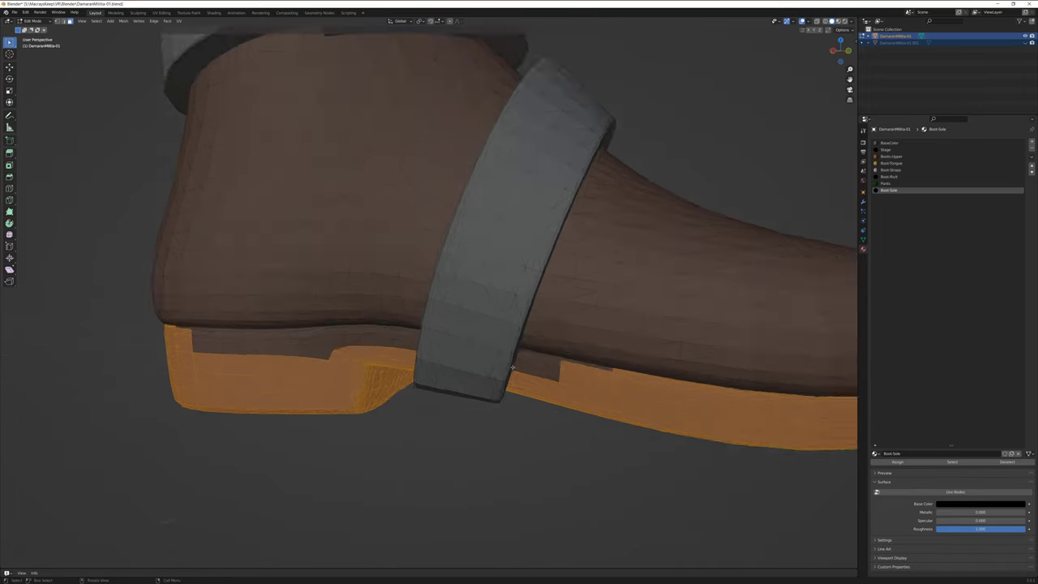
pyautogui.press('c')
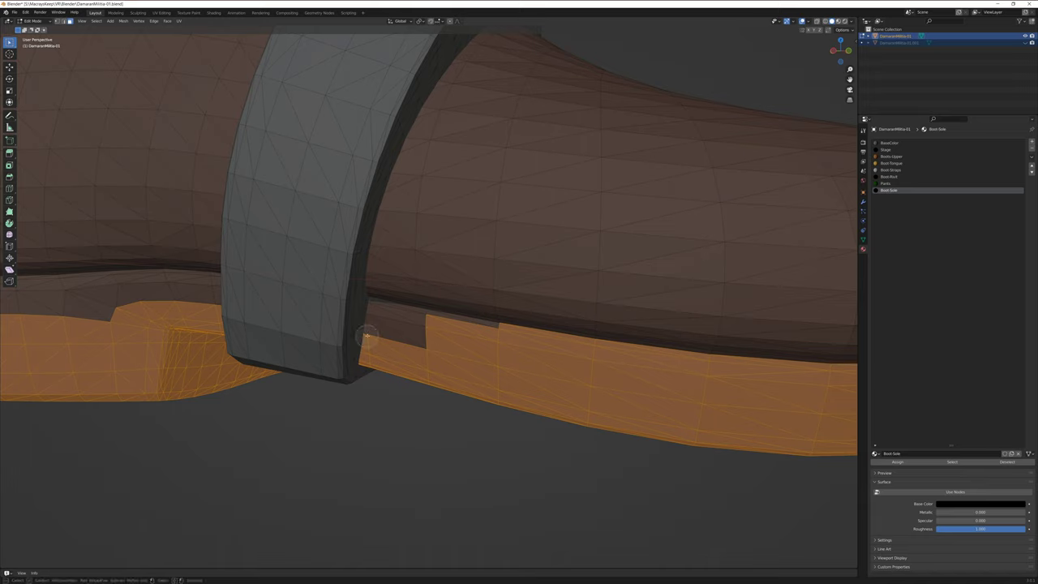
pyautogui.moveTo(370, 332)
pyautogui.mouseDown()
pyautogui.moveTo(417, 322)
pyautogui.moveTo(481, 335)
pyautogui.mouseUp()
pyautogui.rightClick(482, 336)
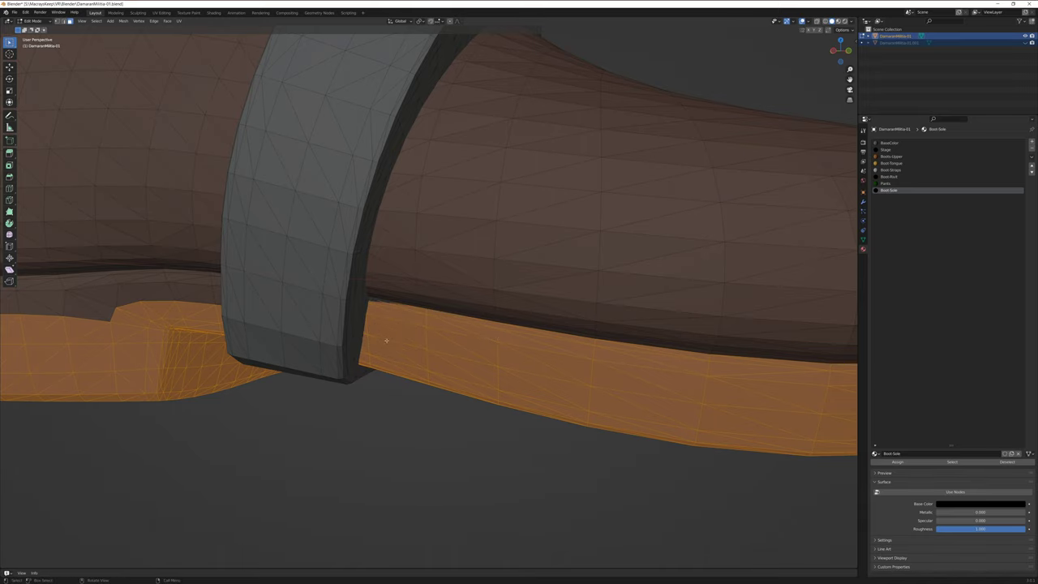
pyautogui.moveTo(386, 340); pyautogui.dragTo(507, 359, button='middle')
# Brush-select the grey faces along the sole's upper edge from right to left, including the notch.
pyautogui.scroll(4, 621, 341)
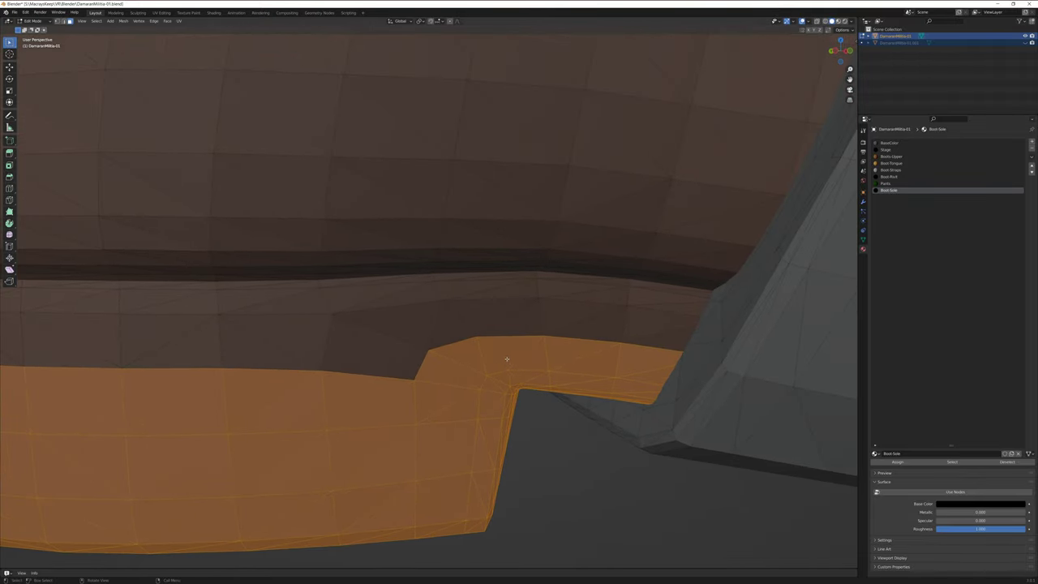
pyautogui.press('c')
pyautogui.moveTo(665, 296); pyautogui.dragTo(653, 335)
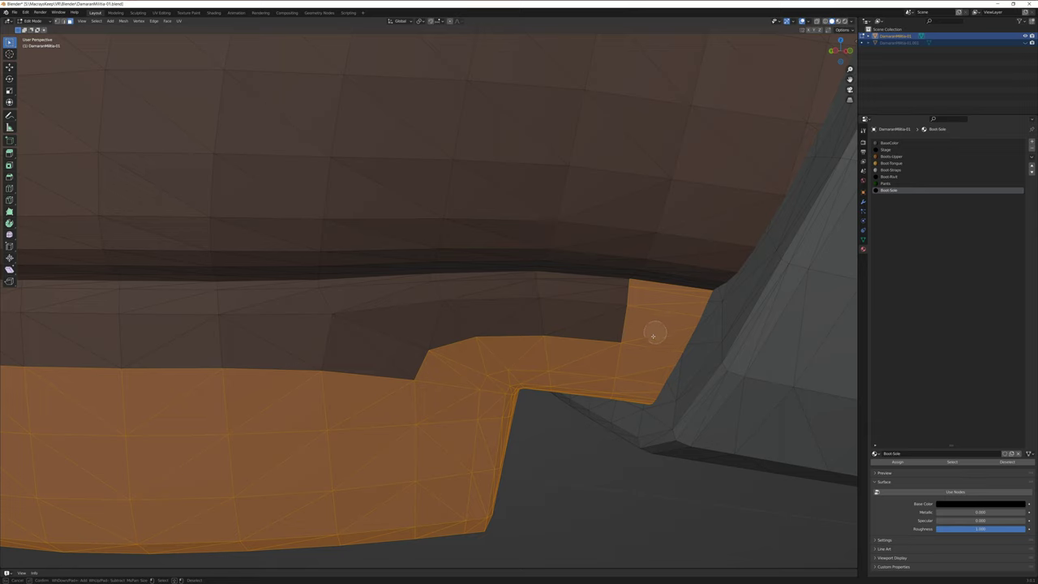
pyautogui.moveTo(563, 288); pyautogui.dragTo(592, 328)
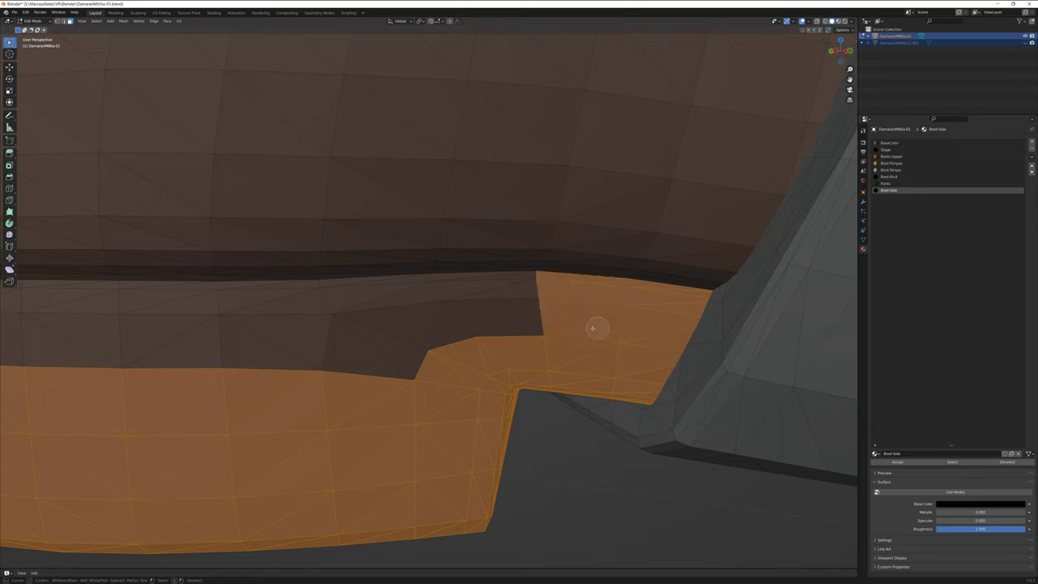
pyautogui.moveTo(445, 290); pyautogui.dragTo(527, 332)
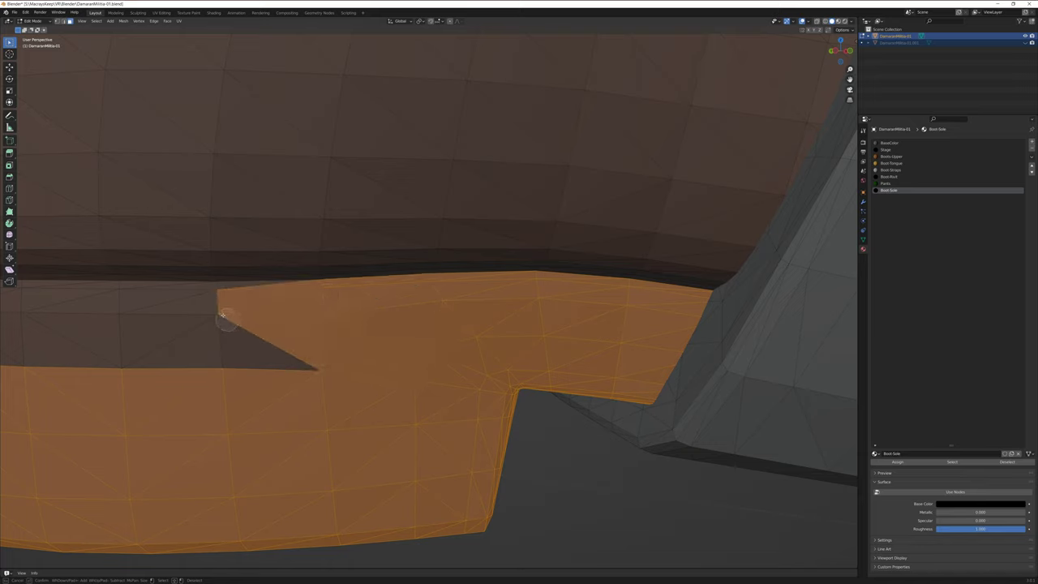
pyautogui.click(216, 306)
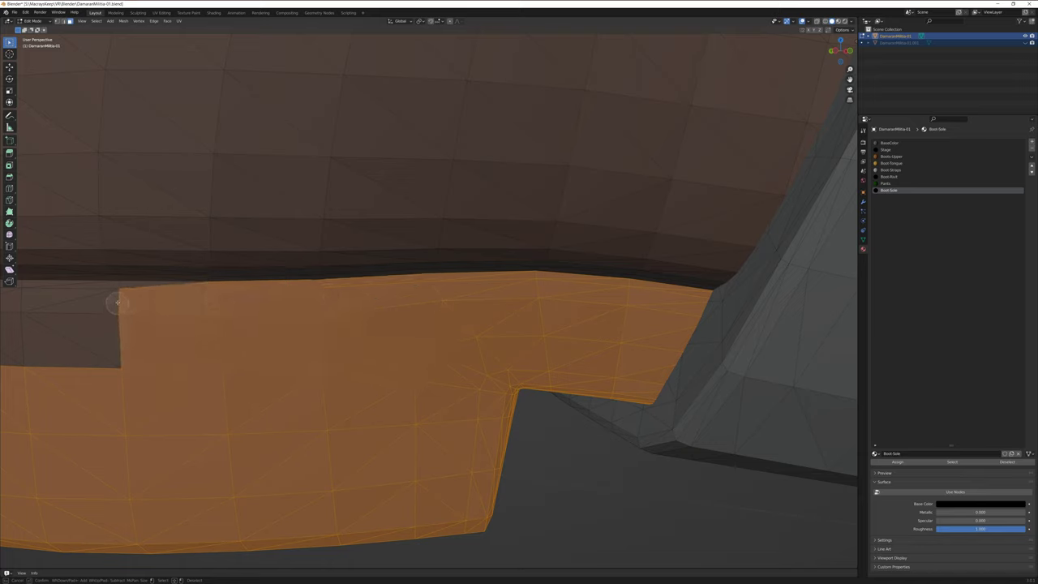
pyautogui.moveTo(118, 297); pyautogui.dragTo(111, 366)
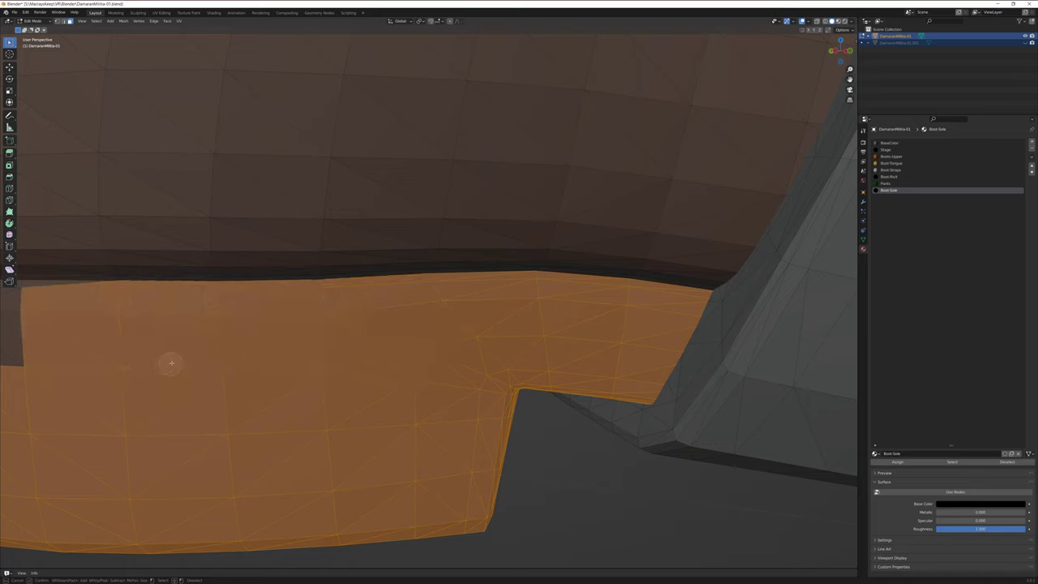
pyautogui.press('Escape')
# From a front view, brush-select the remaining notch faces and the top strip of the sole.
pyautogui.moveTo(127, 402); pyautogui.dragTo(408, 396, button='middle')
pyautogui.scroll(-3, 406, 391)
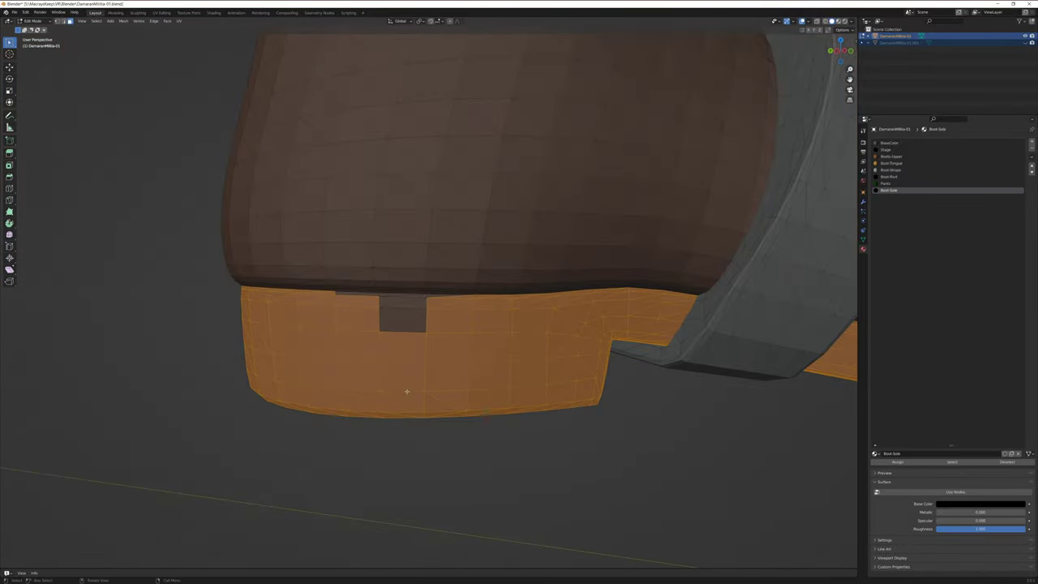
pyautogui.scroll(5, 406, 392)
pyautogui.press('c')
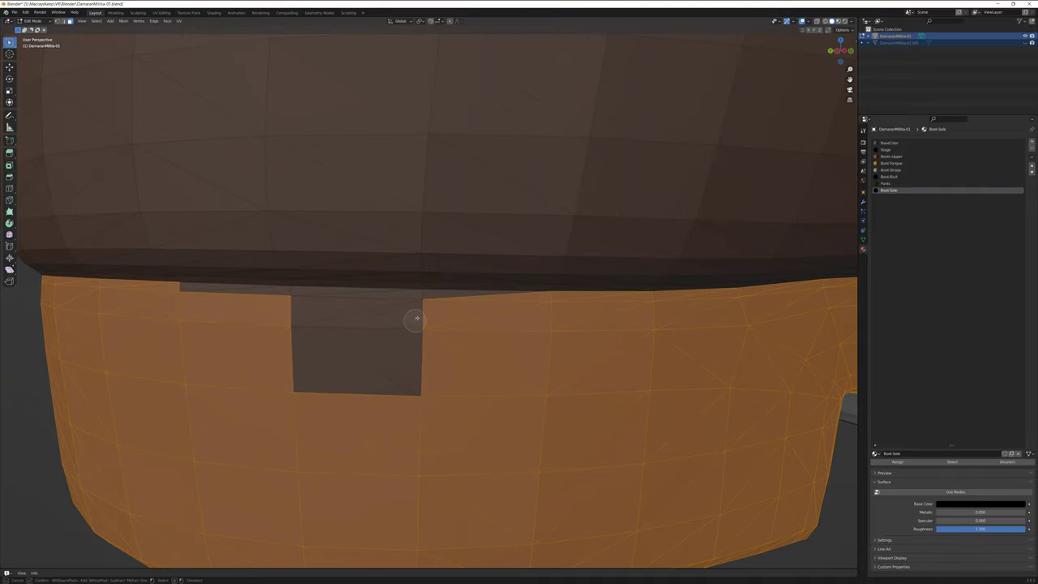
pyautogui.moveTo(422, 305)
pyautogui.mouseDown()
pyautogui.moveTo(408, 360)
pyautogui.moveTo(327, 376)
pyautogui.moveTo(287, 306)
pyautogui.moveTo(186, 287)
pyautogui.moveTo(197, 313)
pyautogui.mouseUp()
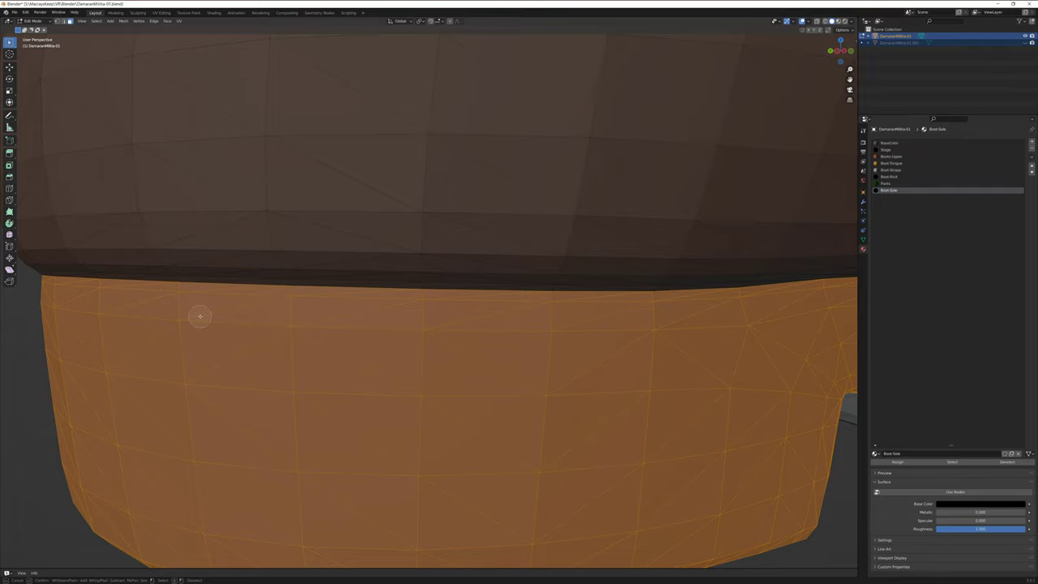
pyautogui.rightClick(192, 320)
# From another angle, brush-select the faces along the sole's upper edge, including two dark faces.
pyautogui.moveTo(192, 320)
pyautogui.mouseDown(button='middle')
pyautogui.moveTo(241, 319)
pyautogui.moveTo(255, 336)
pyautogui.moveTo(380, 341)
pyautogui.moveTo(335, 348)
pyautogui.moveTo(521, 343)
pyautogui.moveTo(500, 354)
pyautogui.mouseUp(button='middle')
pyautogui.scroll(-5, 208, 321)
pyautogui.scroll(3, 339, 341)
pyautogui.scroll(1, 473, 363)
pyautogui.scroll(1, 473, 363)
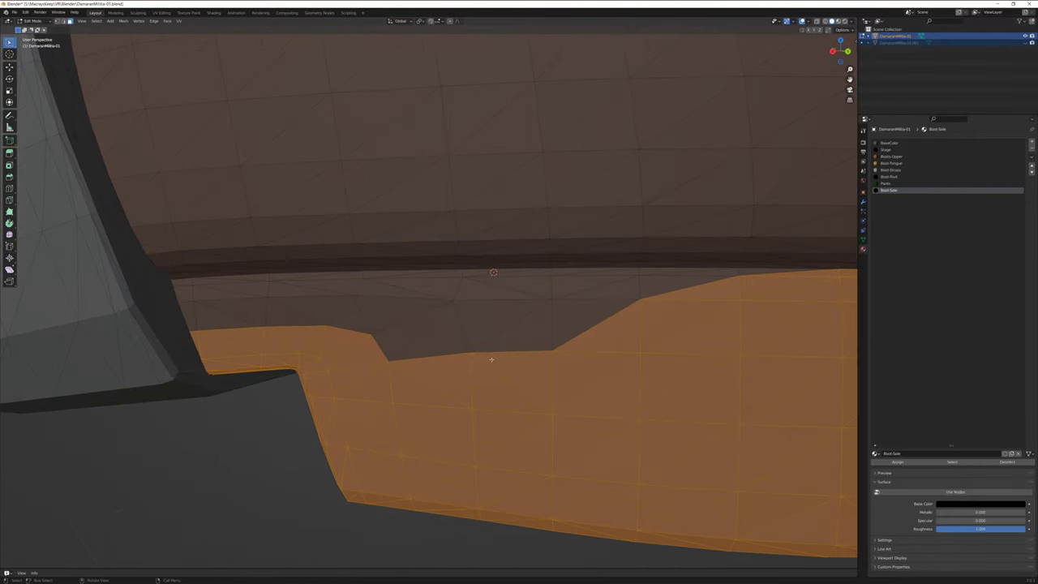
pyautogui.press('c')
pyautogui.moveTo(702, 287)
pyautogui.mouseDown()
pyautogui.moveTo(640, 284)
pyautogui.moveTo(611, 314)
pyautogui.moveTo(581, 319)
pyautogui.moveTo(553, 282)
pyautogui.moveTo(511, 347)
pyautogui.moveTo(458, 316)
pyautogui.moveTo(460, 287)
pyautogui.moveTo(197, 292)
pyautogui.moveTo(204, 326)
pyautogui.moveTo(351, 317)
pyautogui.moveTo(463, 348)
pyautogui.mouseUp()
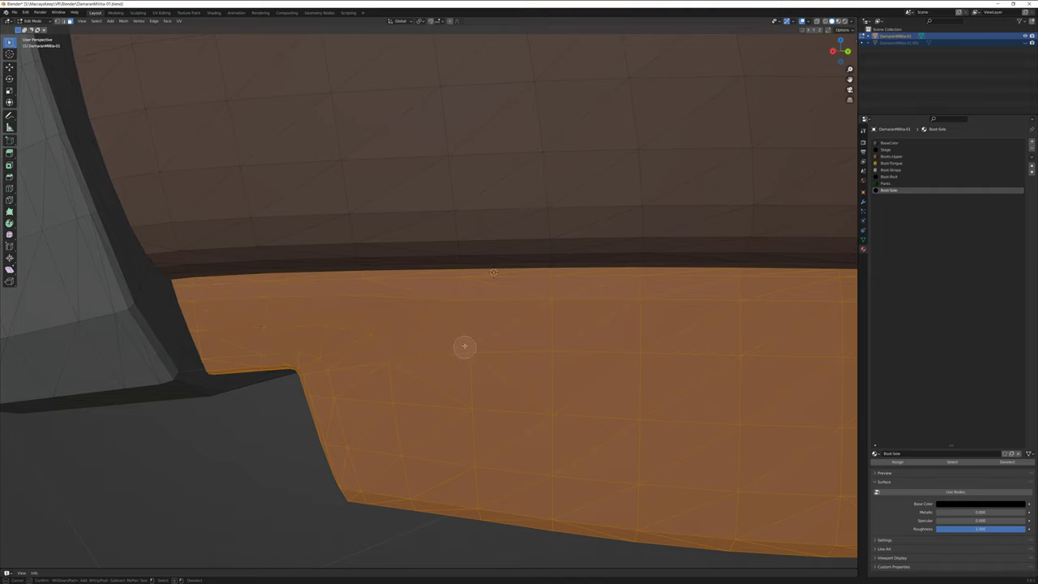
pyautogui.rightClick(337, 341)
# Add the leftover face beside the heel to the sole selection.
pyautogui.scroll(-8, 337, 342)
pyautogui.moveTo(337, 342); pyautogui.dragTo(389, 328, button='middle')
pyautogui.scroll(4, 368, 323)
pyautogui.scroll(6, 389, 328)
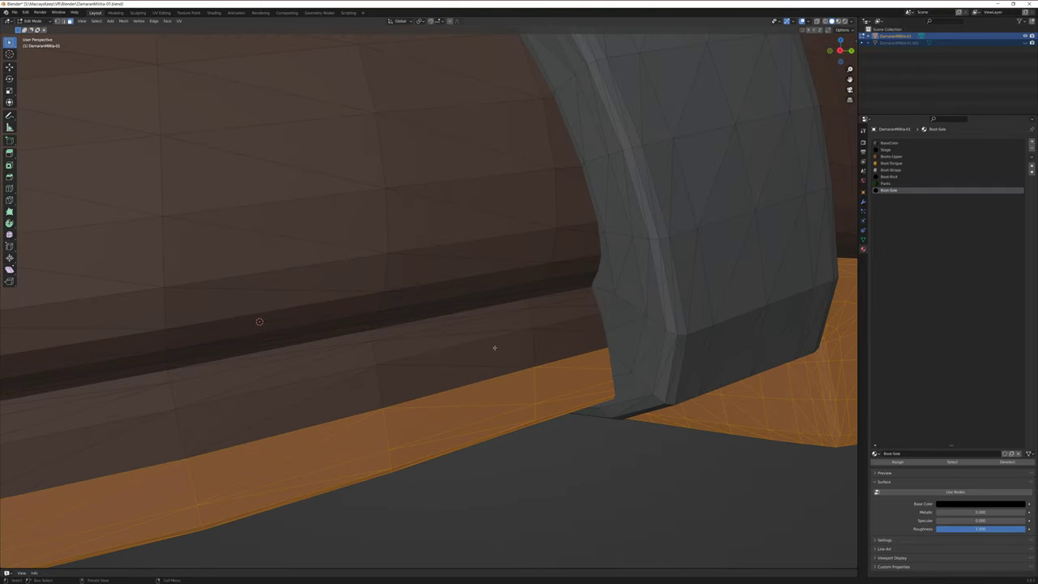
pyautogui.press('c')
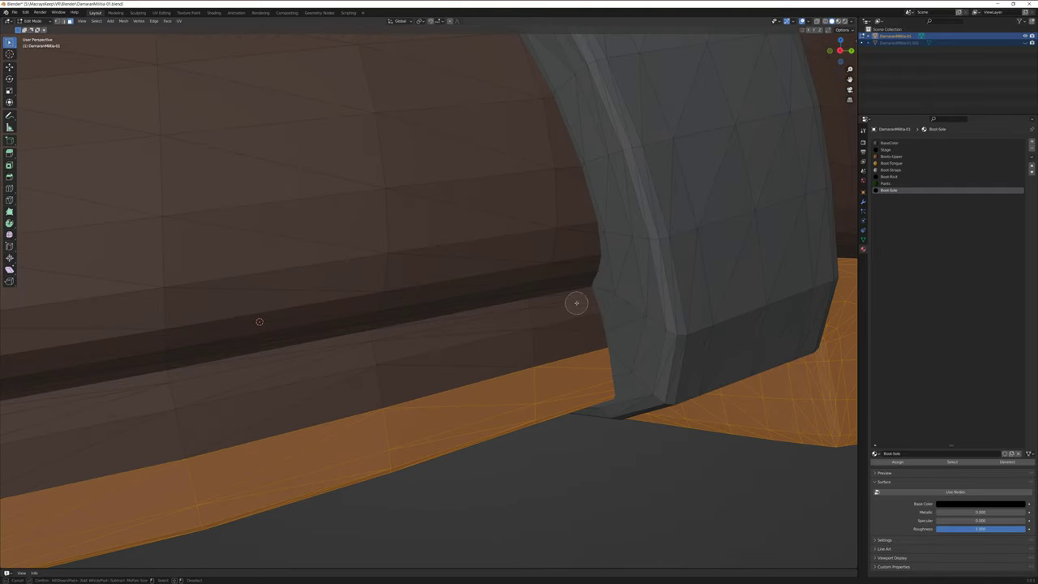
pyautogui.moveTo(575, 301)
pyautogui.mouseDown()
pyautogui.moveTo(572, 349)
pyautogui.moveTo(523, 342)
pyautogui.moveTo(518, 320)
pyautogui.moveTo(494, 360)
pyautogui.moveTo(454, 385)
pyautogui.moveTo(364, 369)
pyautogui.moveTo(368, 349)
pyautogui.moveTo(338, 400)
pyautogui.moveTo(268, 413)
pyautogui.moveTo(177, 393)
pyautogui.moveTo(155, 448)
pyautogui.mouseUp()
pyautogui.press('Escape')
# Add the last grey strip near the sole's top edge, framing the sole to check it.
pyautogui.press('KP_Decimal')
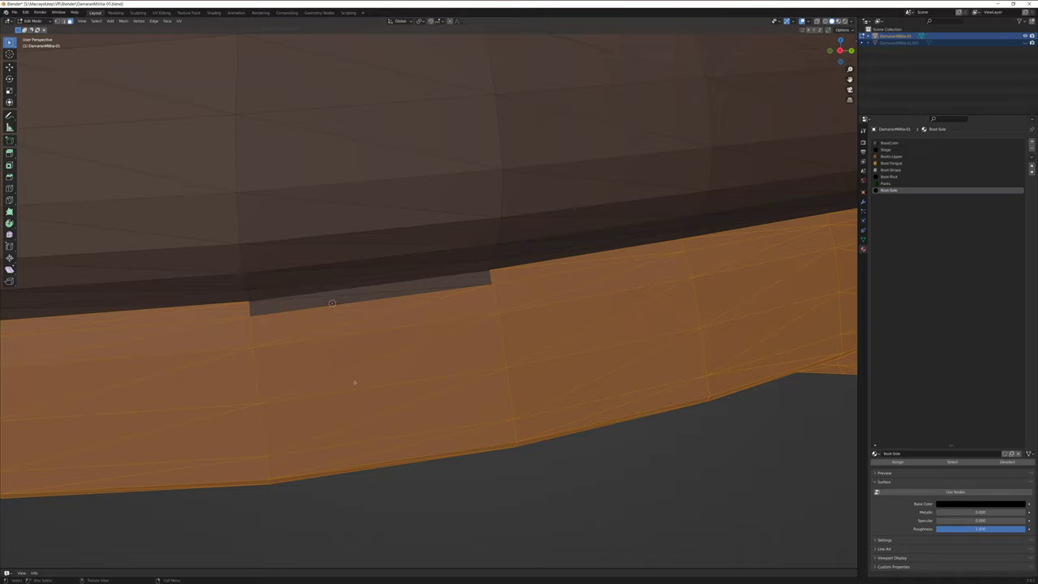
pyautogui.keyDown('shift'); pyautogui.click(477, 290); pyautogui.keyUp('shift')
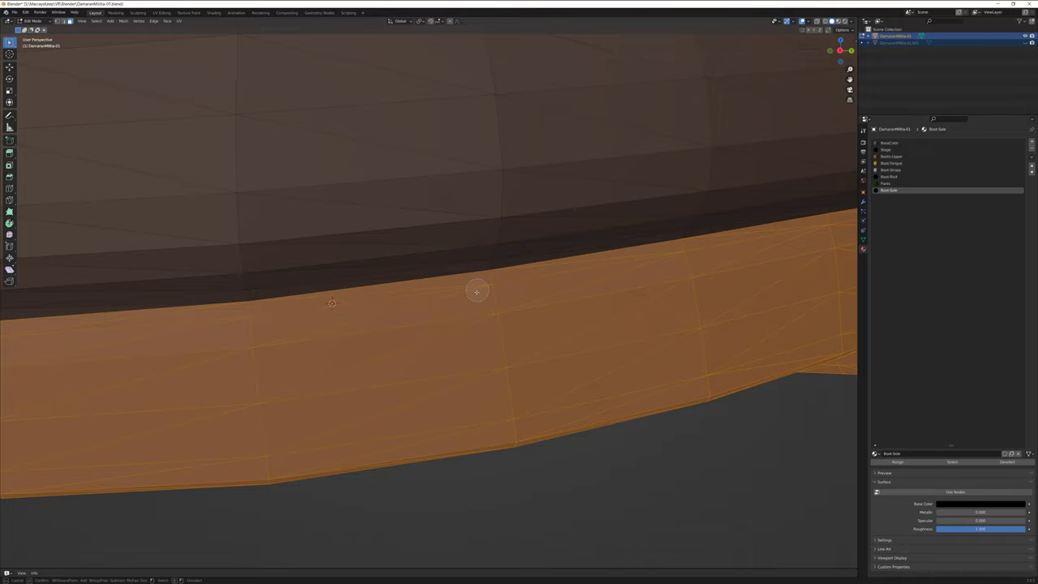
pyautogui.press('KP_Decimal')
pyautogui.moveTo(468, 308); pyautogui.dragTo(567, 268, button='middle')
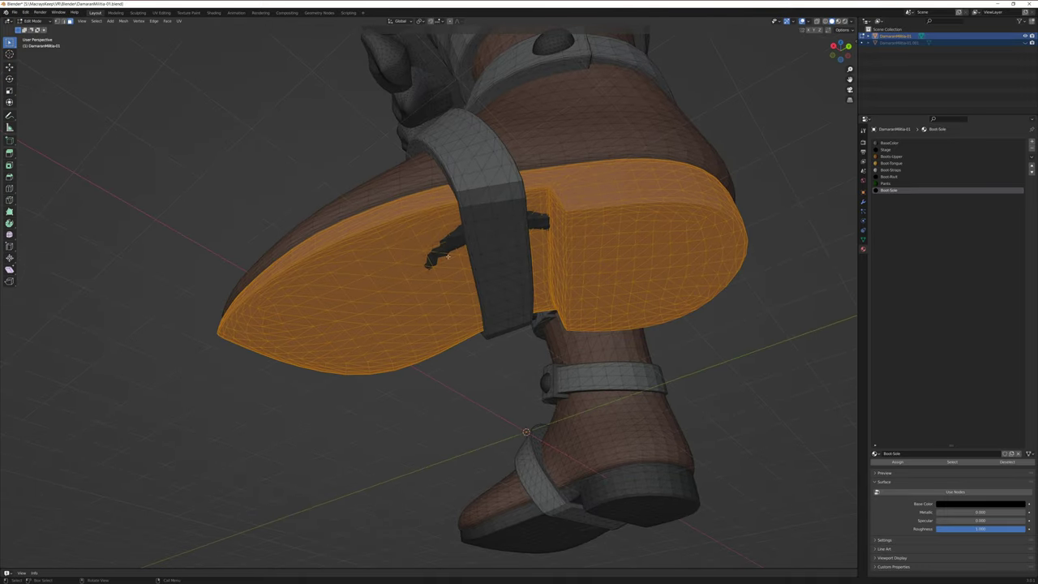
pyautogui.moveTo(492, 241); pyautogui.dragTo(629, 267, button='middle')
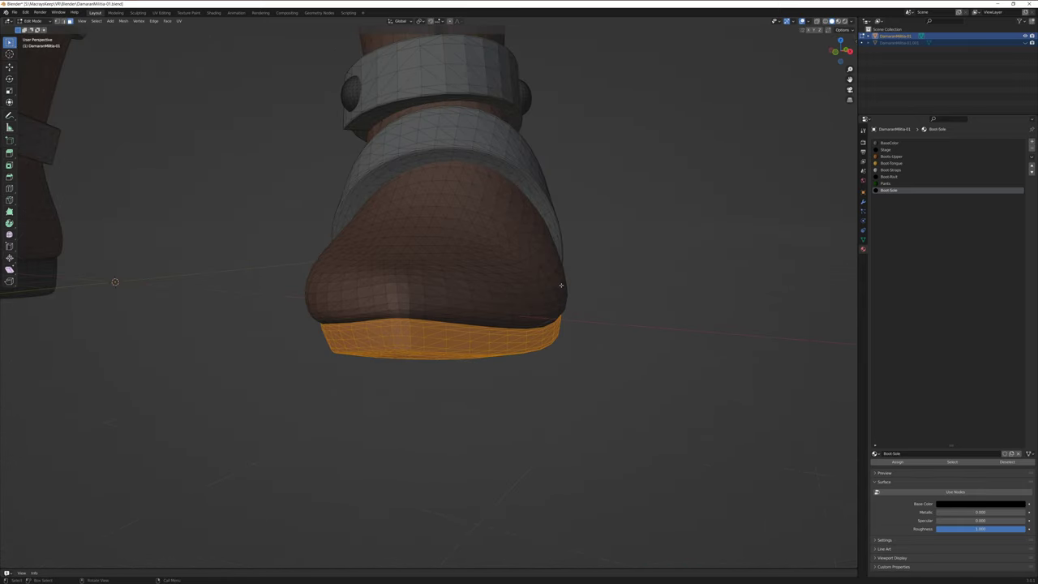
pyautogui.scroll(-4, 558, 290)
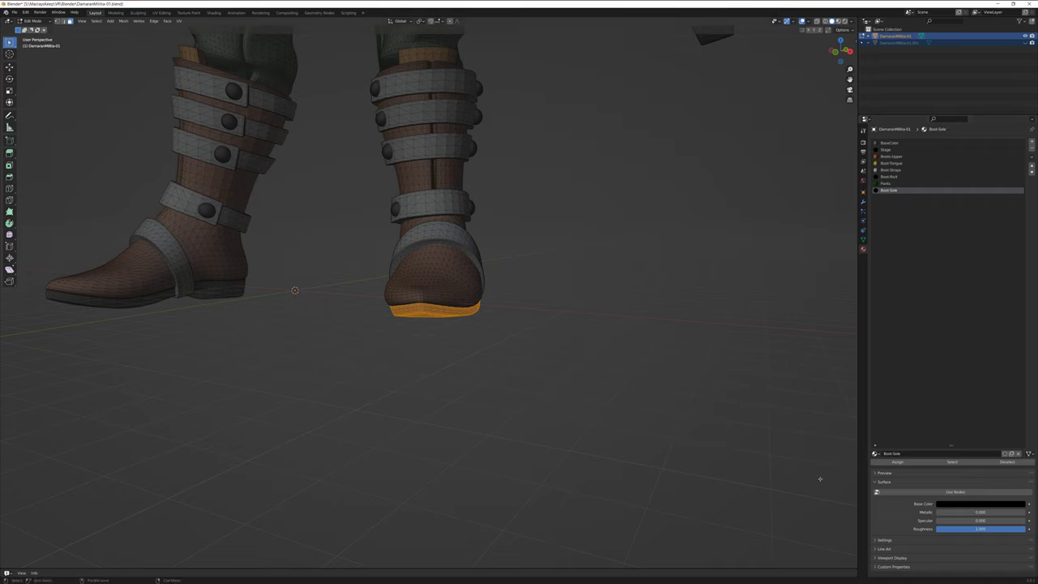
# Deselect and reselect the Boot Sole faces, then zoom out to see the whole knight.
pyautogui.click(1007, 462)
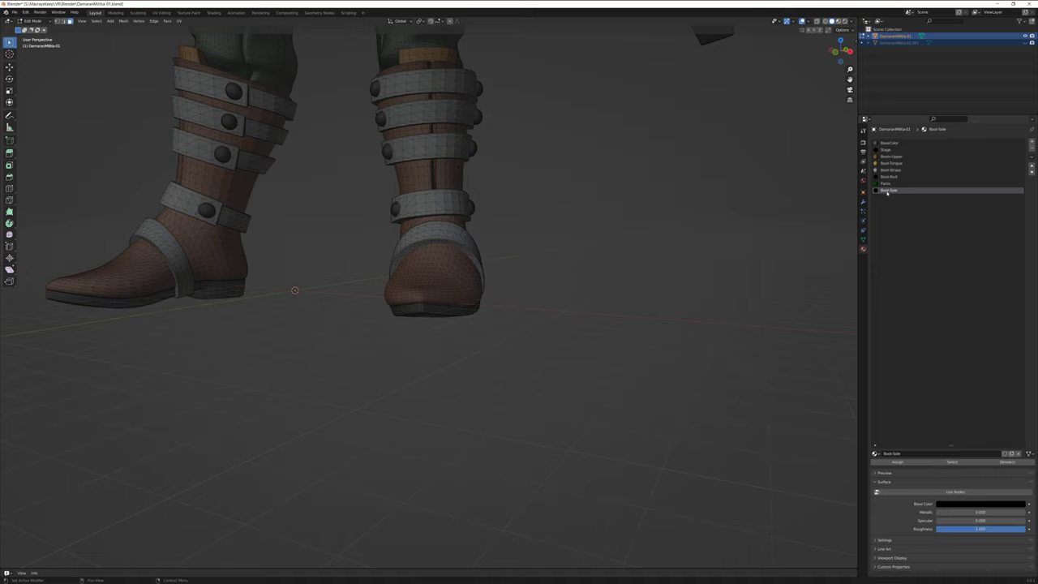
pyautogui.click(953, 461)
pyautogui.scroll(-2, 306, 366)
pyautogui.moveTo(305, 366); pyautogui.dragTo(456, 362, button='middle')
pyautogui.scroll(-4, 381, 390)
pyautogui.scroll(2, 403, 371)
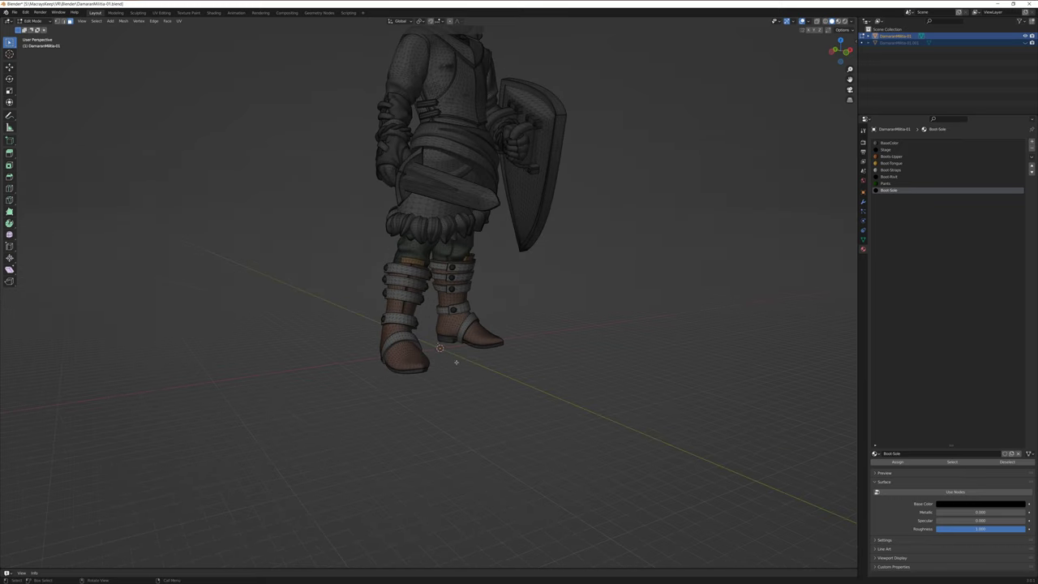
# Save DamaranMilitia-01.blend and orbit to a front view of the full figure.
pyautogui.click(32, 20)
pyautogui.hotkey('ctrl', 's')
pyautogui.moveTo(509, 344); pyautogui.dragTo(484, 453, button='middle')
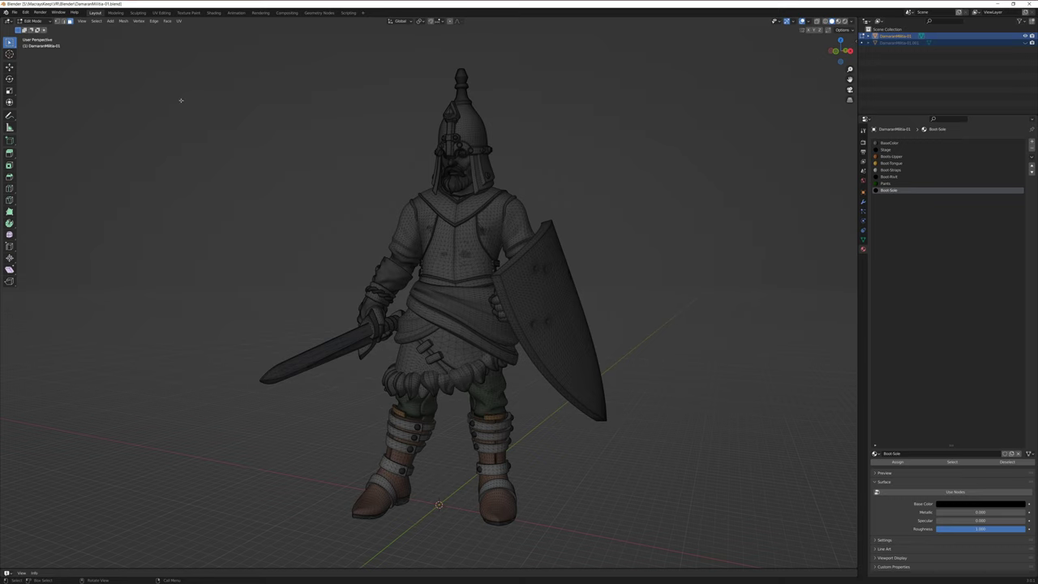
pyautogui.click(38, 20)
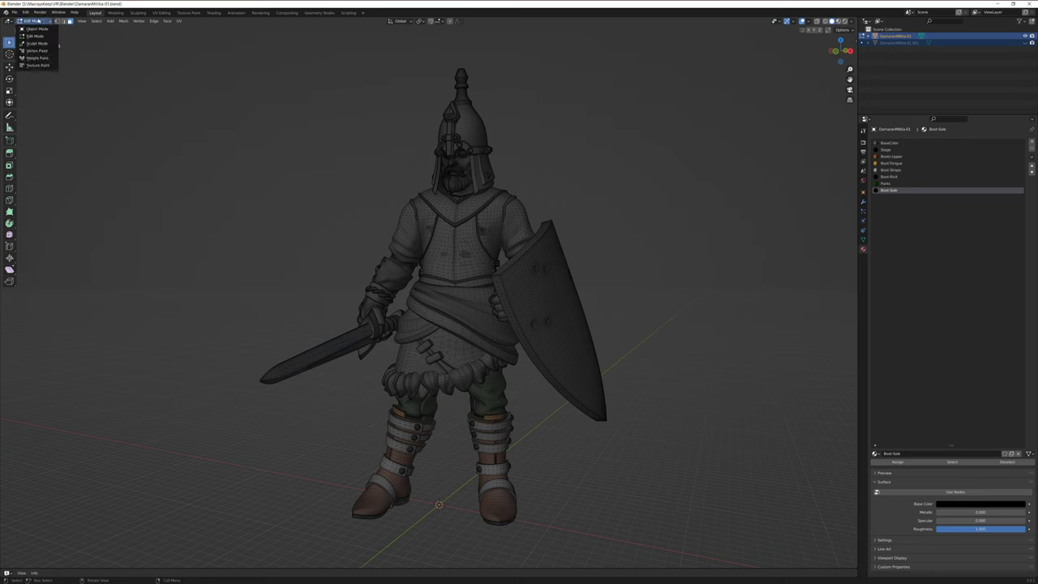
# Switch to Object Mode, deselect the knight, and orbit around it with the shield toward the camera.
pyautogui.click(53, 29)
pyautogui.click(310, 249)
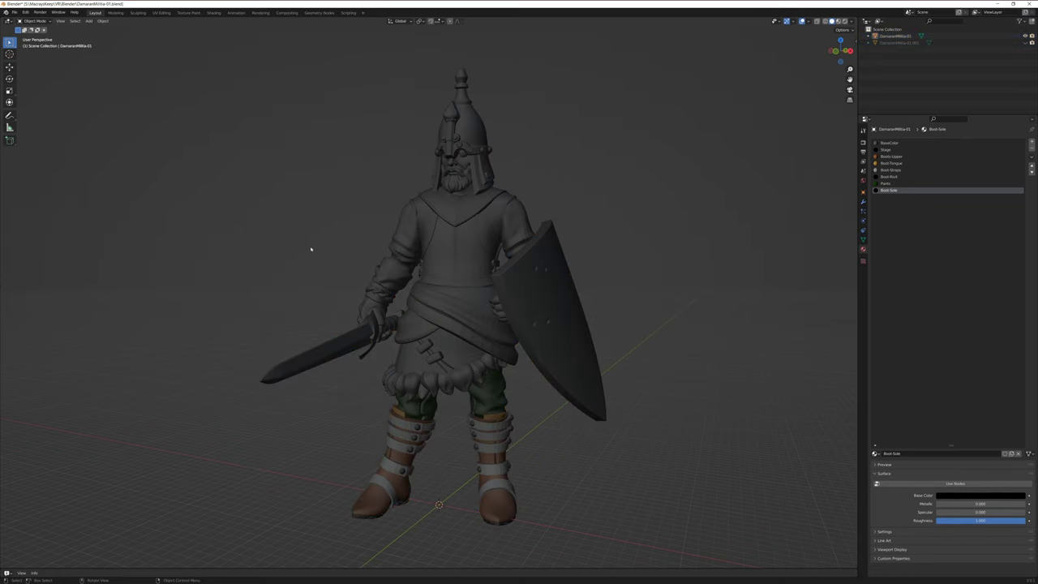
pyautogui.moveTo(365, 490)
pyautogui.mouseDown(button='middle')
pyautogui.moveTo(450, 466)
pyautogui.moveTo(487, 472)
pyautogui.moveTo(308, 468)
pyautogui.moveTo(236, 480)
pyautogui.moveTo(359, 472)
pyautogui.moveTo(438, 484)
pyautogui.moveTo(374, 498)
pyautogui.moveTo(374, 474)
pyautogui.mouseUp(button='middle')
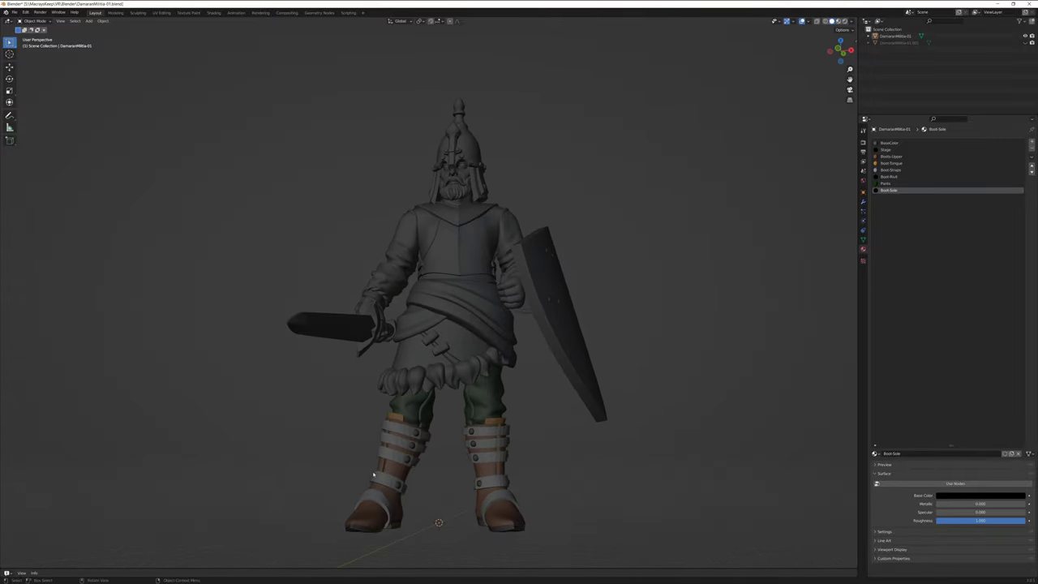
pyautogui.moveTo(447, 482)
pyautogui.mouseDown(button='middle')
pyautogui.moveTo(424, 479)
pyautogui.moveTo(422, 489)
pyautogui.moveTo(433, 489)
pyautogui.mouseUp(button='middle')
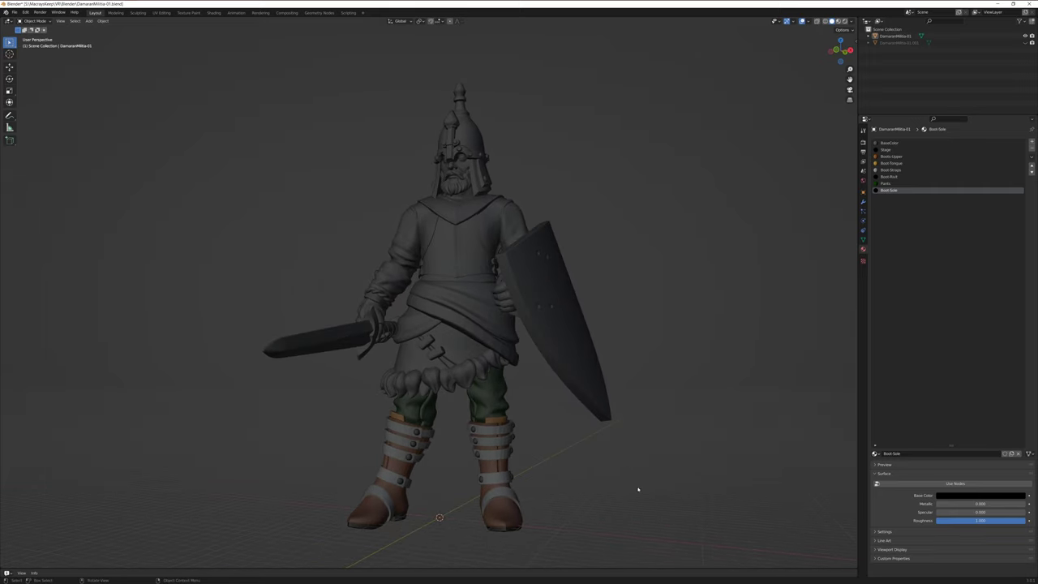
# Show the round base, view knight and base from above, then hide the base again.
pyautogui.click(1026, 43)
pyautogui.moveTo(616, 473); pyautogui.dragTo(459, 446, button='middle')
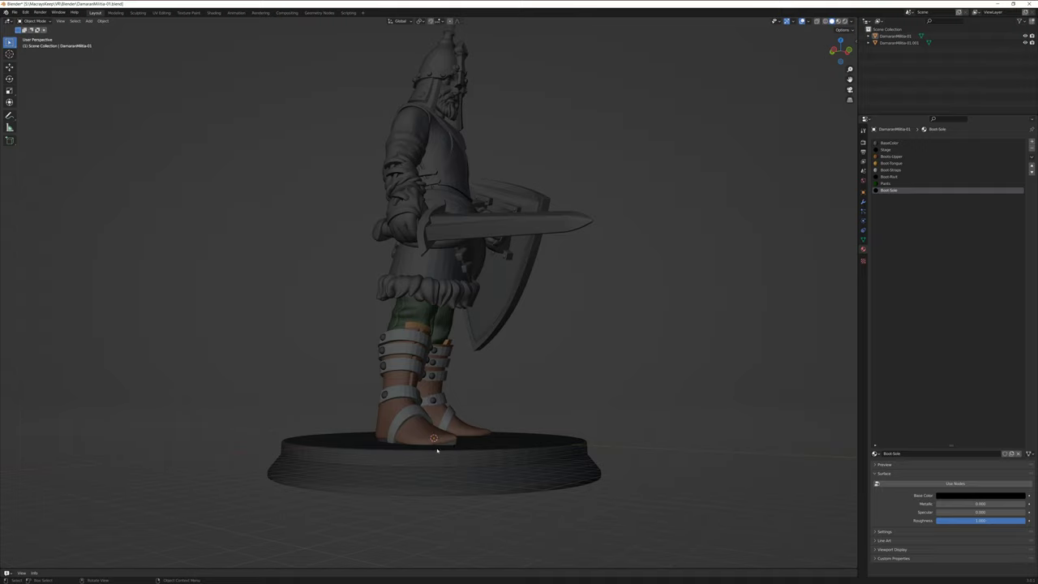
pyautogui.moveTo(437, 450); pyautogui.dragTo(273, 449, button='middle')
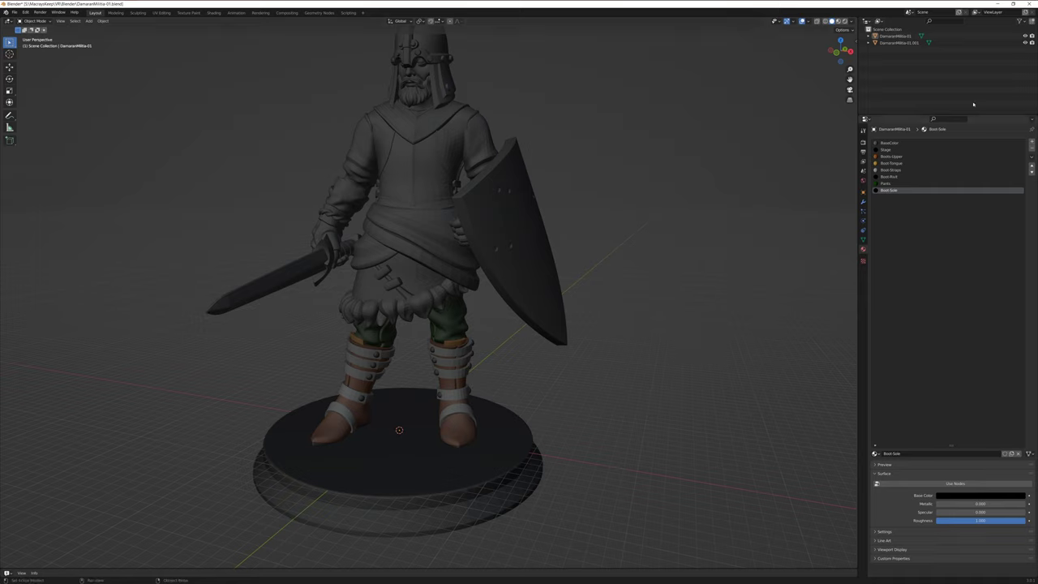
pyautogui.click(1025, 42)
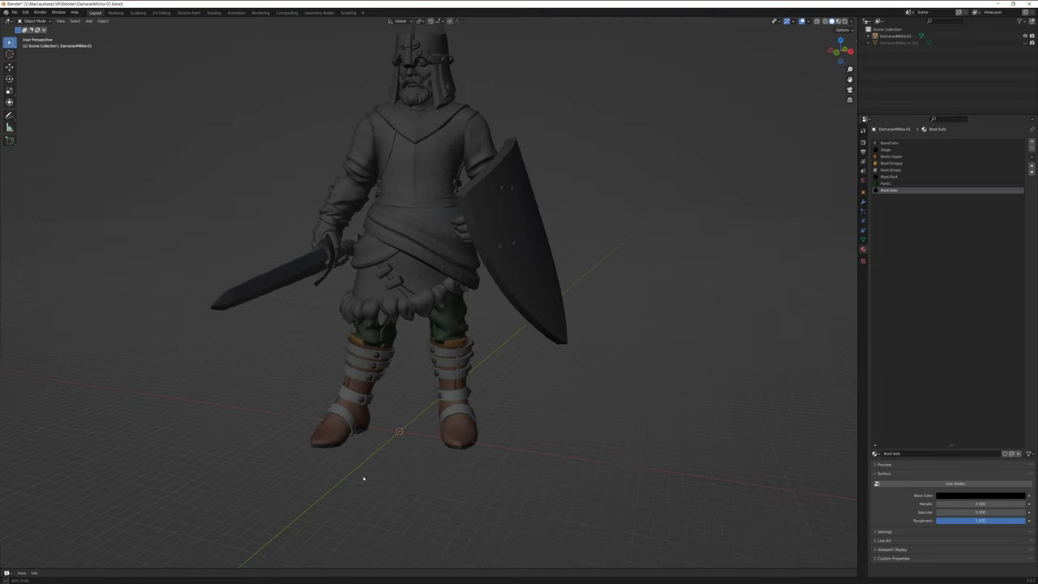
pyautogui.moveTo(359, 479); pyautogui.dragTo(368, 391, button='middle')
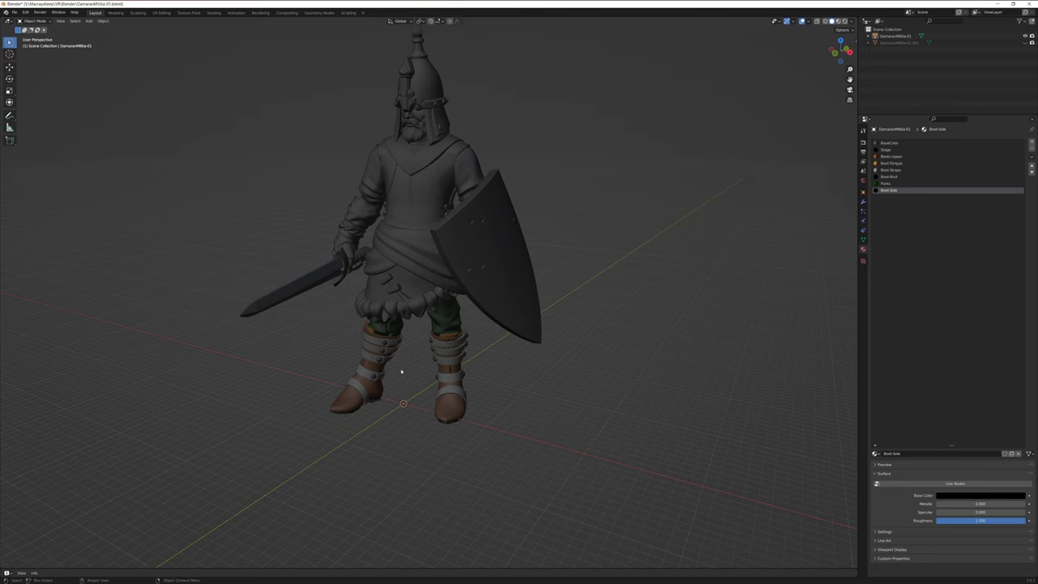
pyautogui.moveTo(409, 362); pyautogui.dragTo(413, 413, button='middle')
pyautogui.scroll(4, 398, 417)
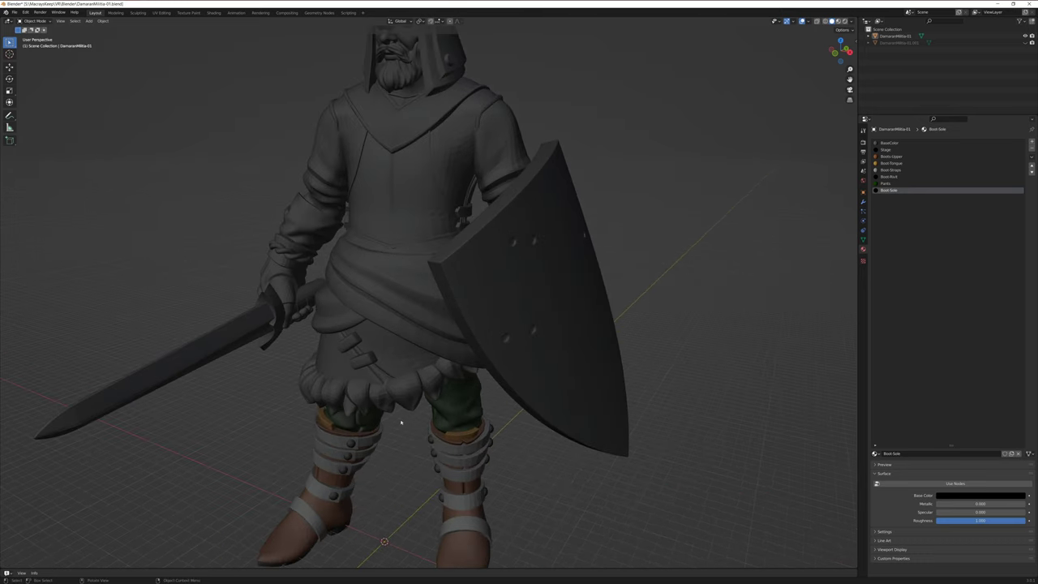
pyautogui.scroll(-6, 403, 425)
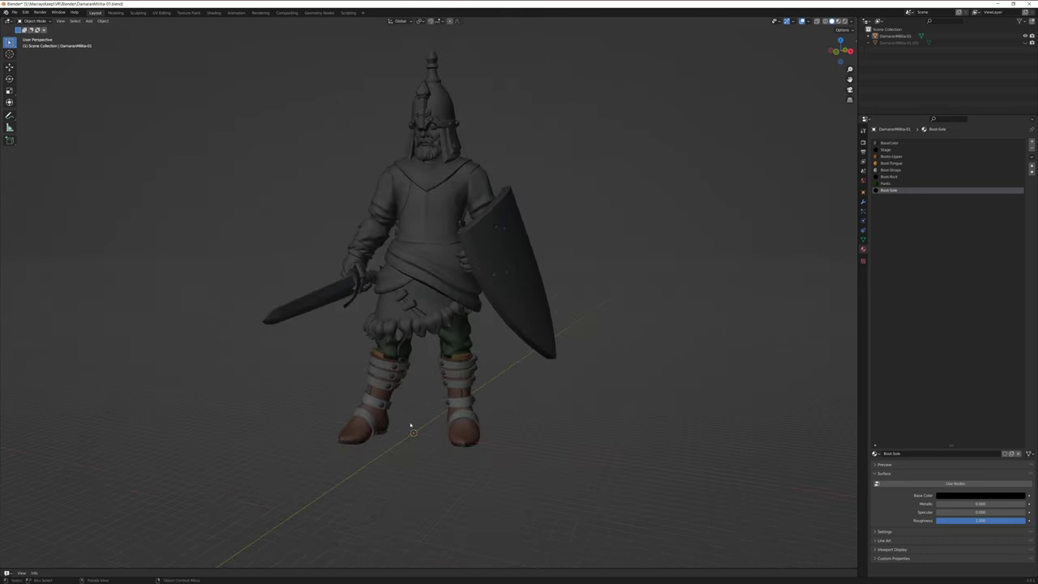
pyautogui.click(34, 22)
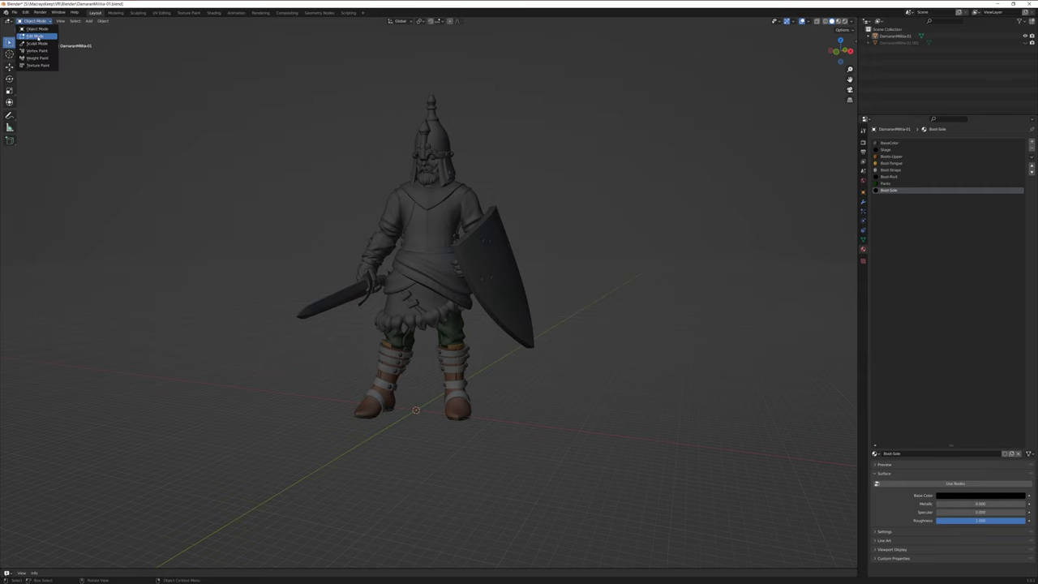
# Return the knight to Edit Mode and tilt to a lower viewing angle.
pyautogui.press('Return')
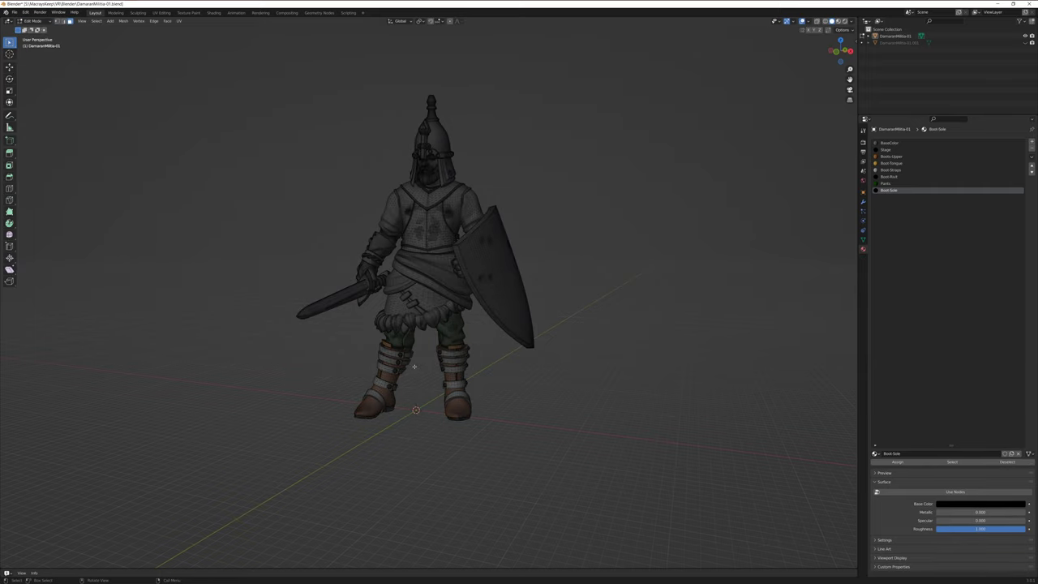
pyautogui.moveTo(536, 389); pyautogui.dragTo(568, 396, button='middle')
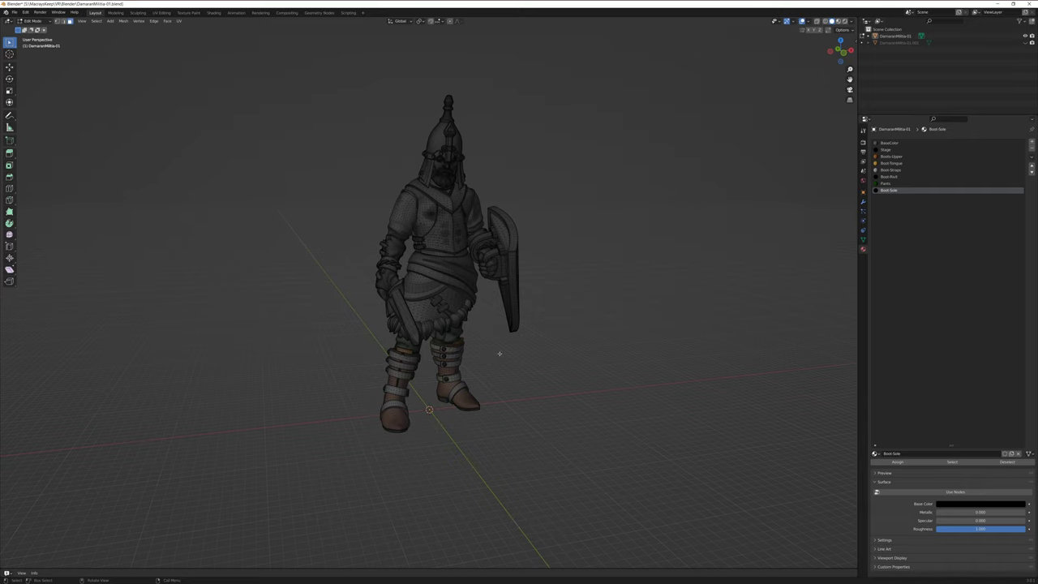
pyautogui.scroll(-2, 434, 414)
pyautogui.scroll(6, 433, 417)
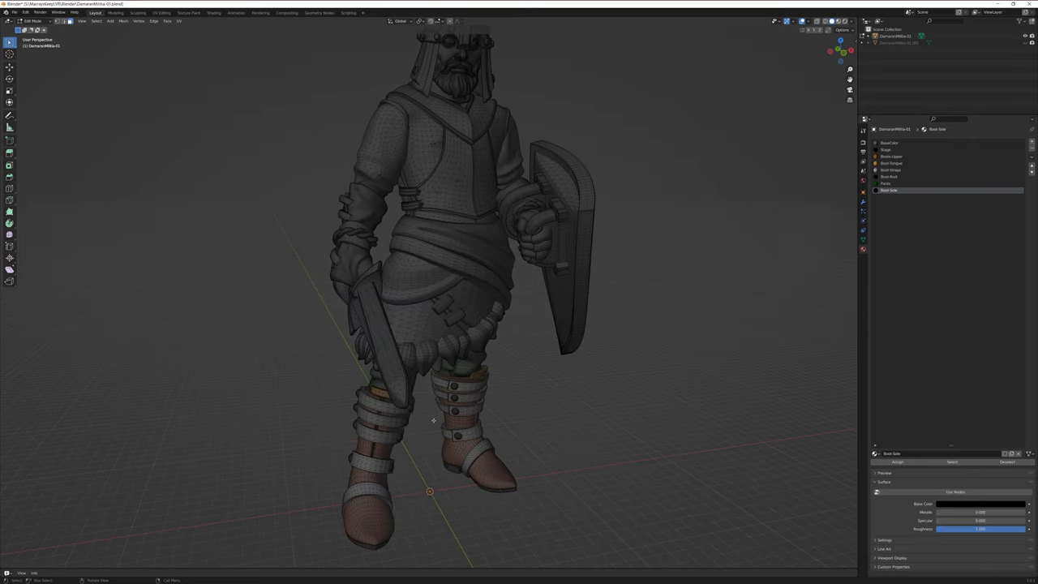
pyautogui.moveTo(433, 416); pyautogui.dragTo(395, 363, button='middle')
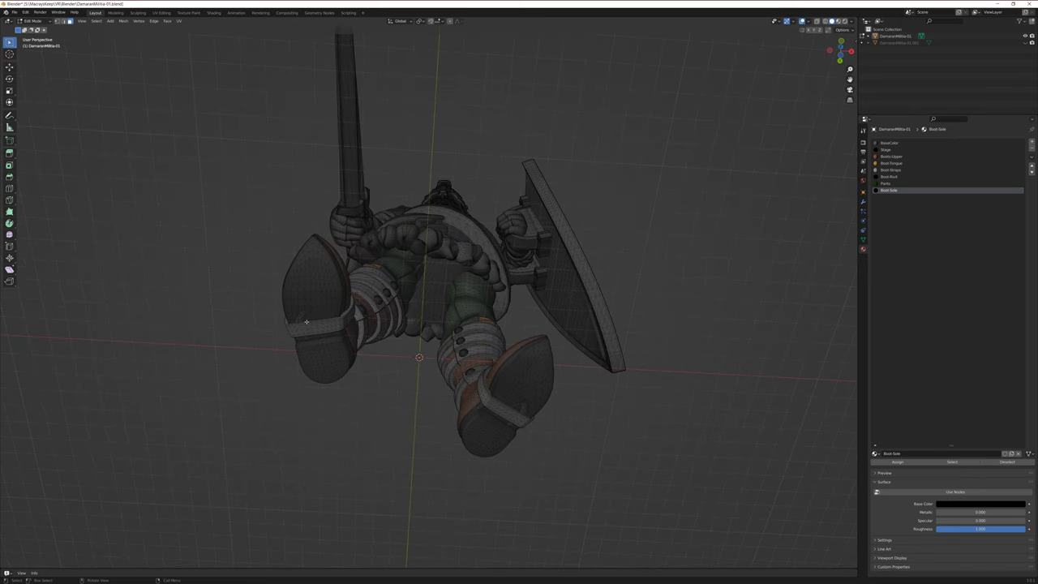
pyautogui.scroll(6, 306, 322)
# Inspect the undersides of the boots and the knight's back and legs from below.
pyautogui.moveTo(306, 322); pyautogui.dragTo(213, 281, button='middle')
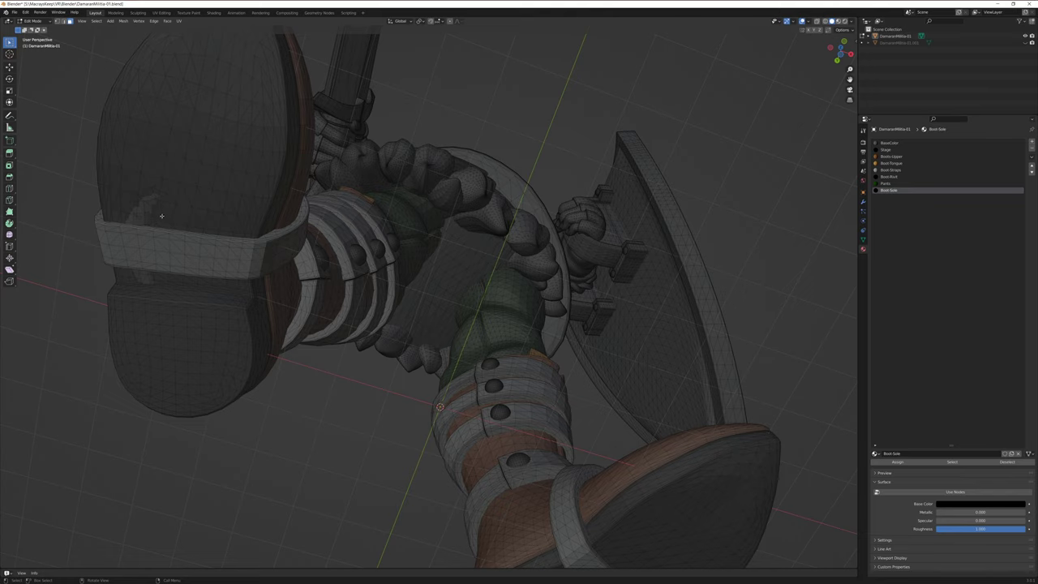
pyautogui.moveTo(353, 339); pyautogui.dragTo(387, 449, button='middle')
pyautogui.scroll(-5, 387, 457)
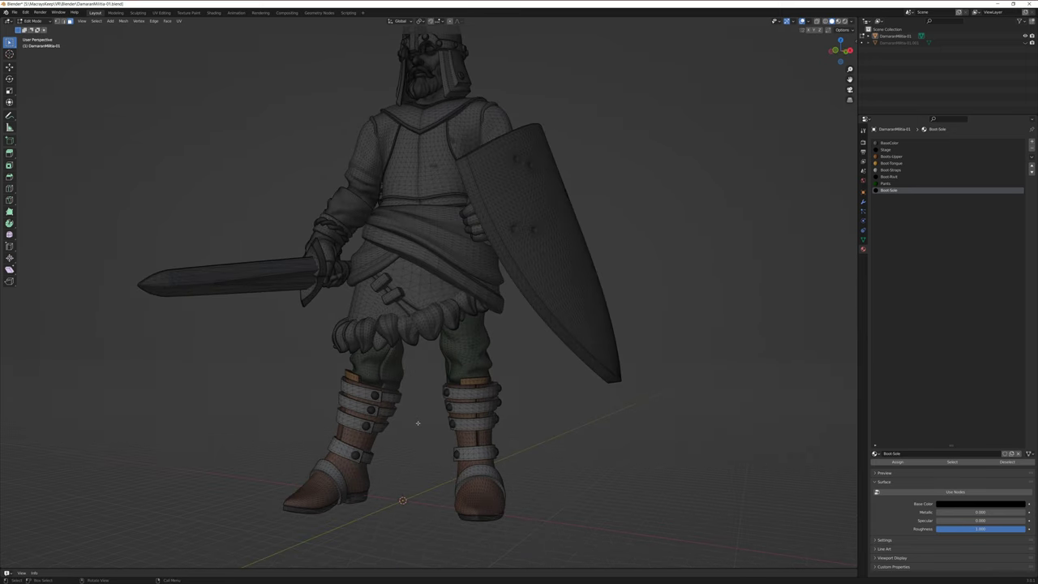
pyautogui.scroll(-5, 418, 422)
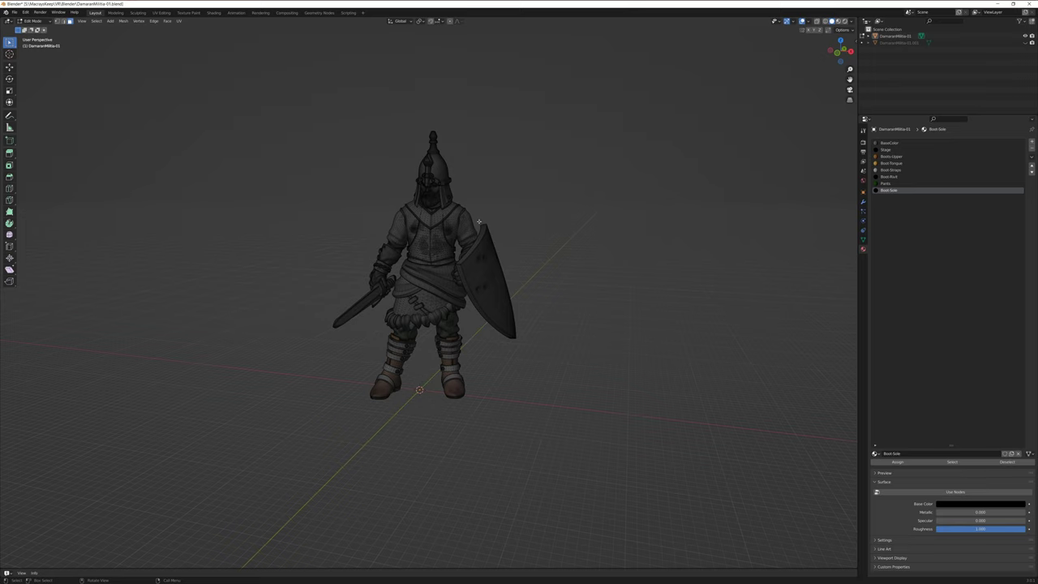
pyautogui.scroll(2, 425, 286)
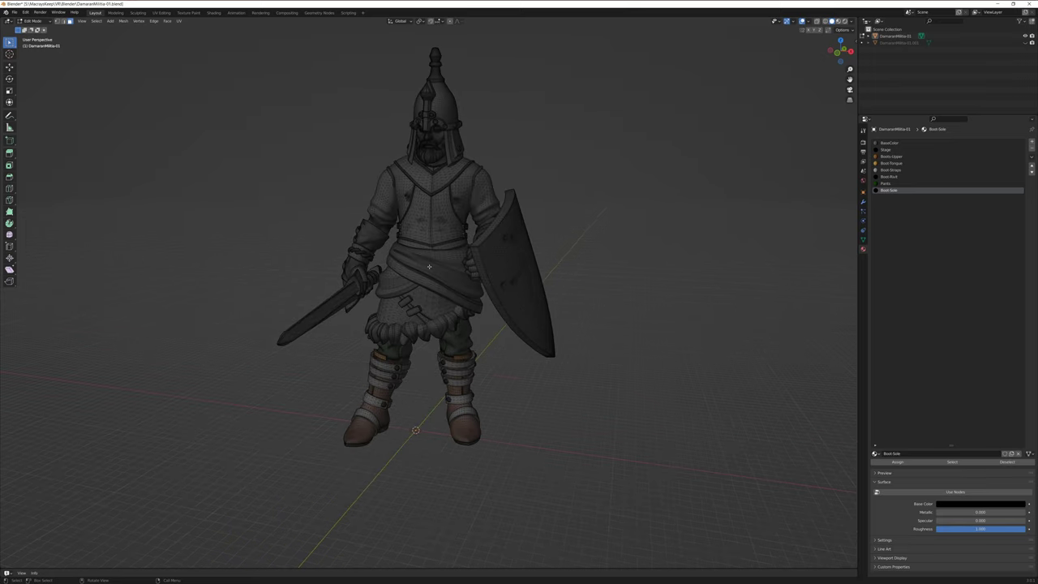
pyautogui.keyDown('shift'); pyautogui.scroll(4, 432, 243); pyautogui.keyUp('shift')
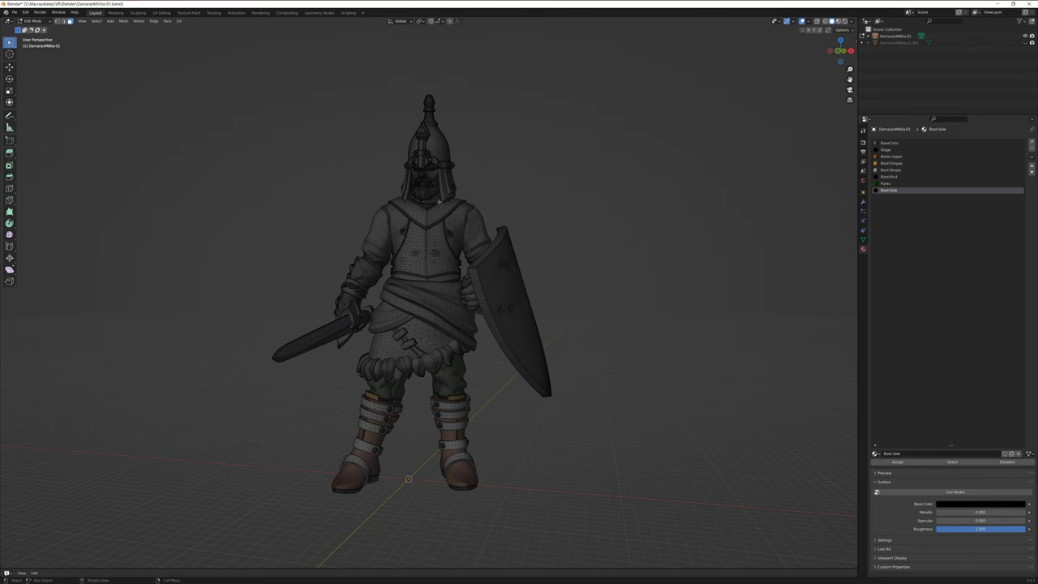
pyautogui.moveTo(438, 221); pyautogui.dragTo(441, 290, button='middle')
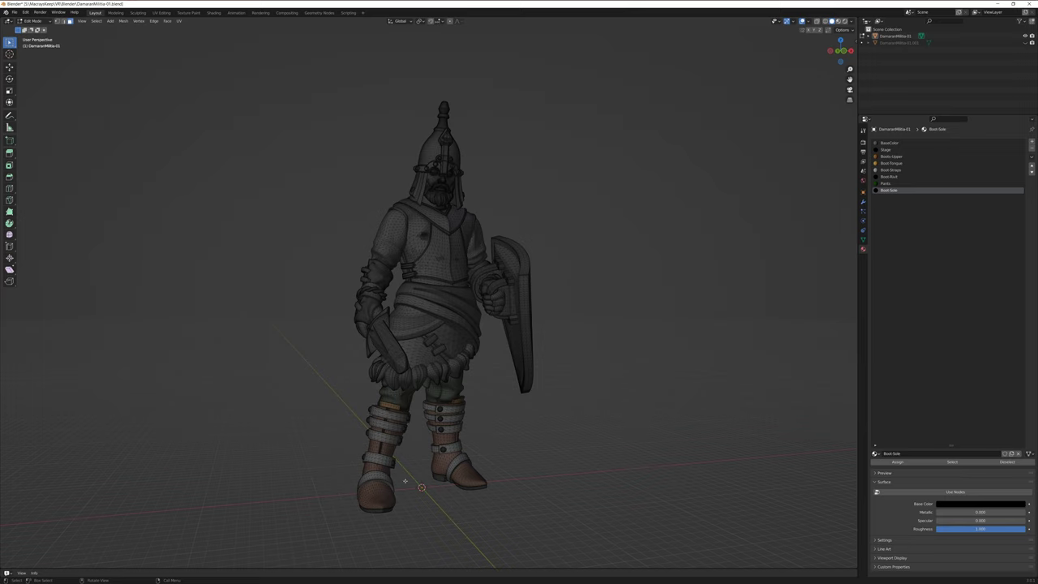
pyautogui.moveTo(419, 478); pyautogui.dragTo(396, 447, button='middle')
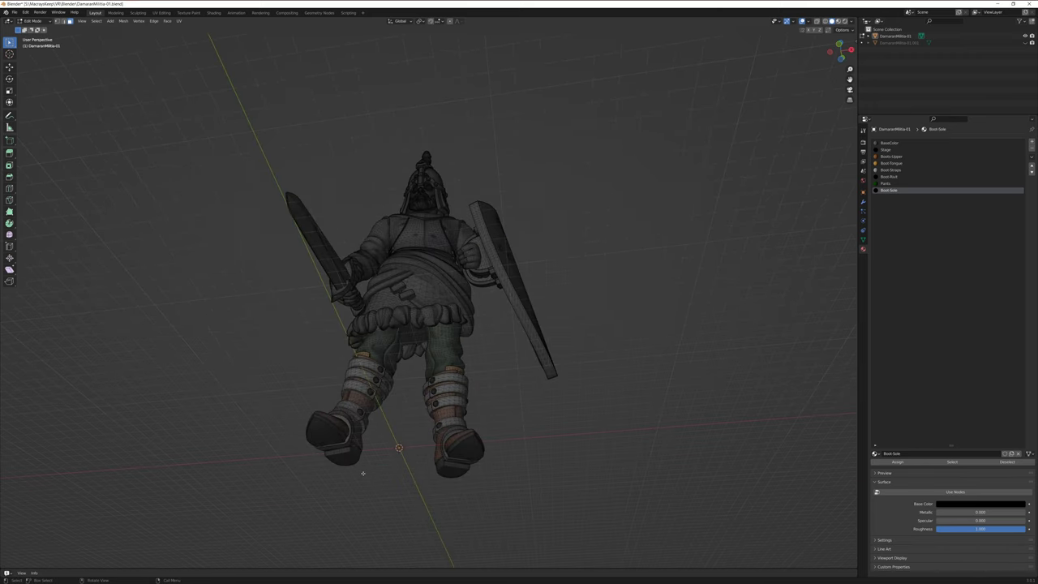
pyautogui.moveTo(371, 461); pyautogui.dragTo(382, 440, button='middle')
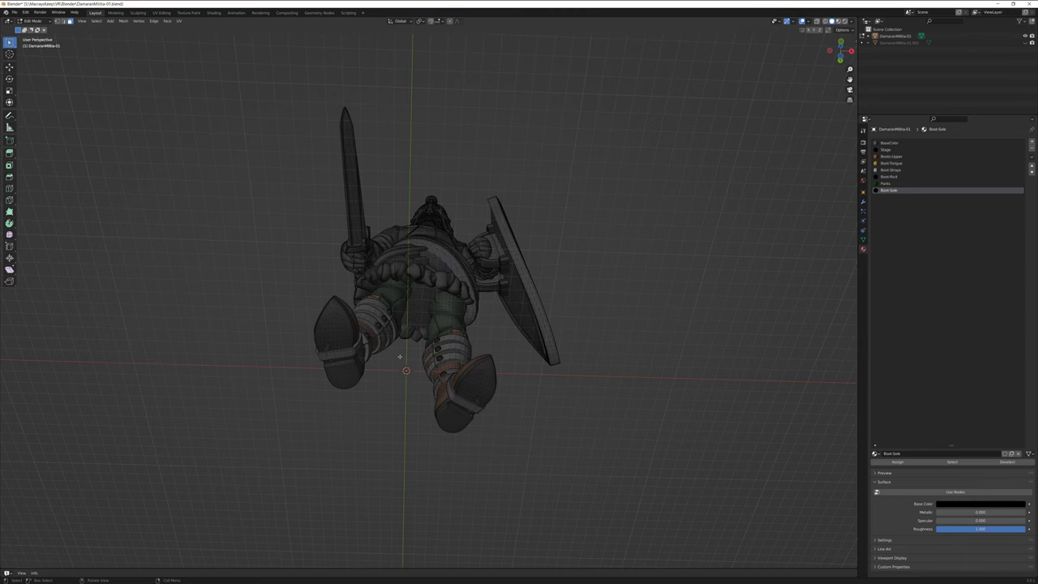
pyautogui.moveTo(398, 357); pyautogui.dragTo(394, 425, button='middle')
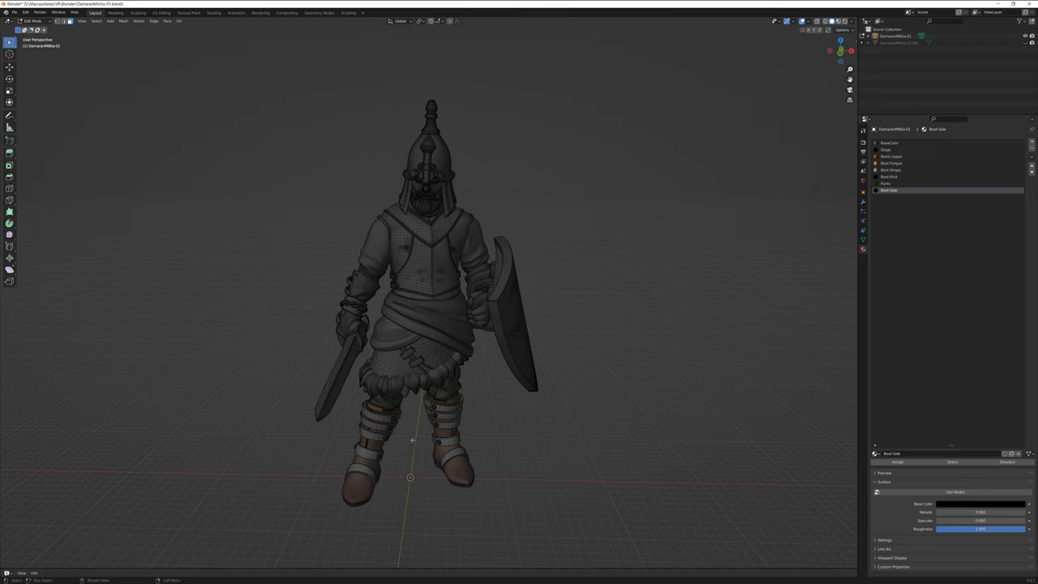
pyautogui.scroll(1, 414, 447)
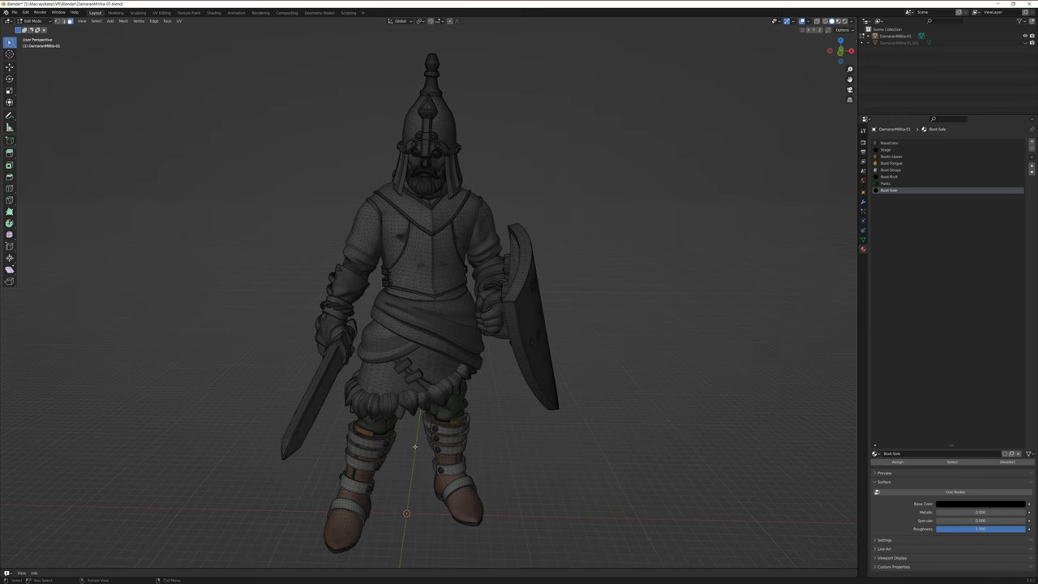
pyautogui.keyDown('shift'); pyautogui.moveTo(410, 447); pyautogui.dragTo(456, 448, button='middle'); pyautogui.keyUp('shift')
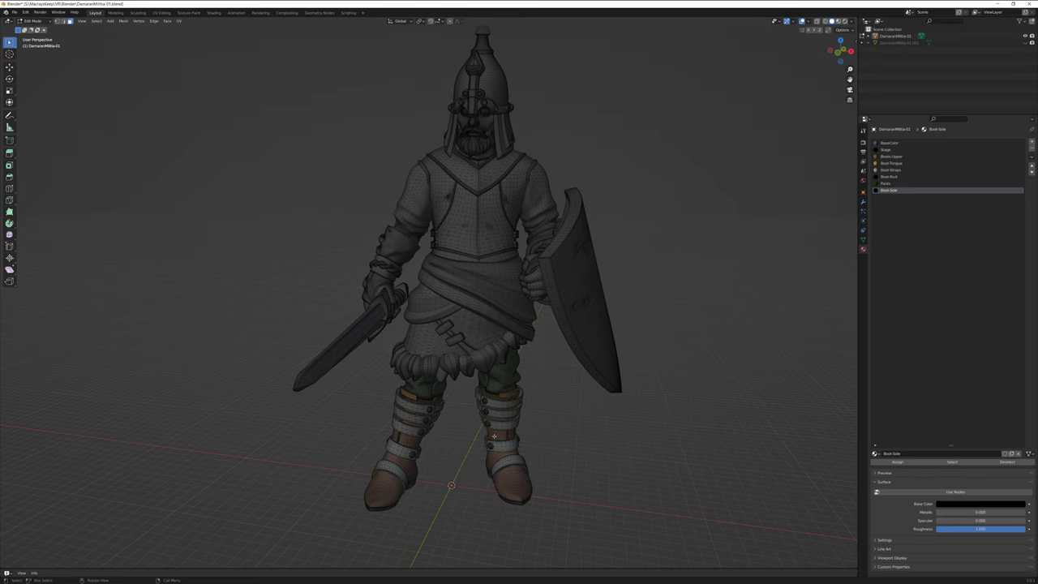
pyautogui.moveTo(494, 435); pyautogui.dragTo(467, 444, button='middle')
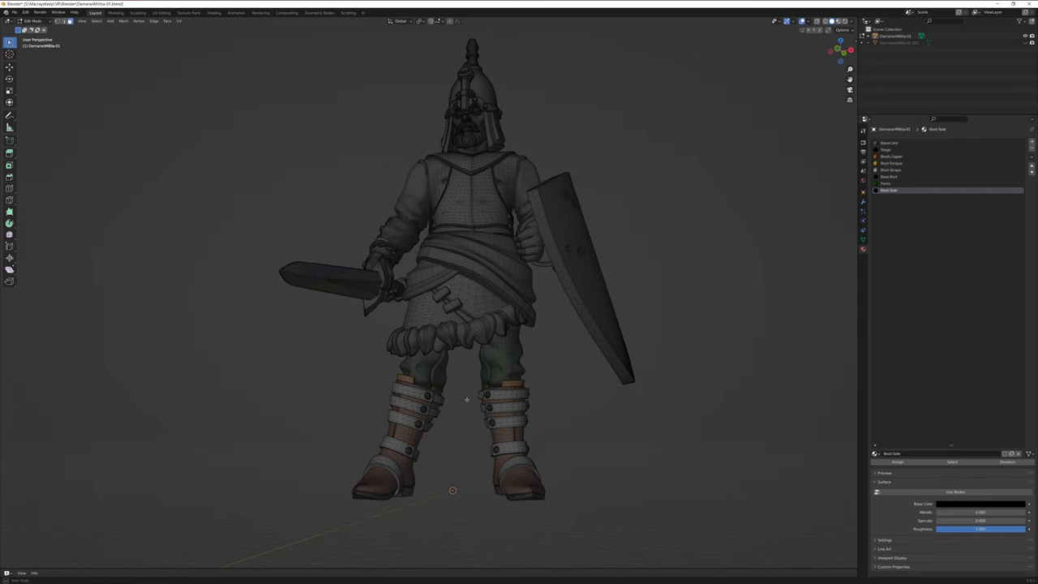
pyautogui.moveTo(471, 399); pyautogui.dragTo(480, 298, button='middle')
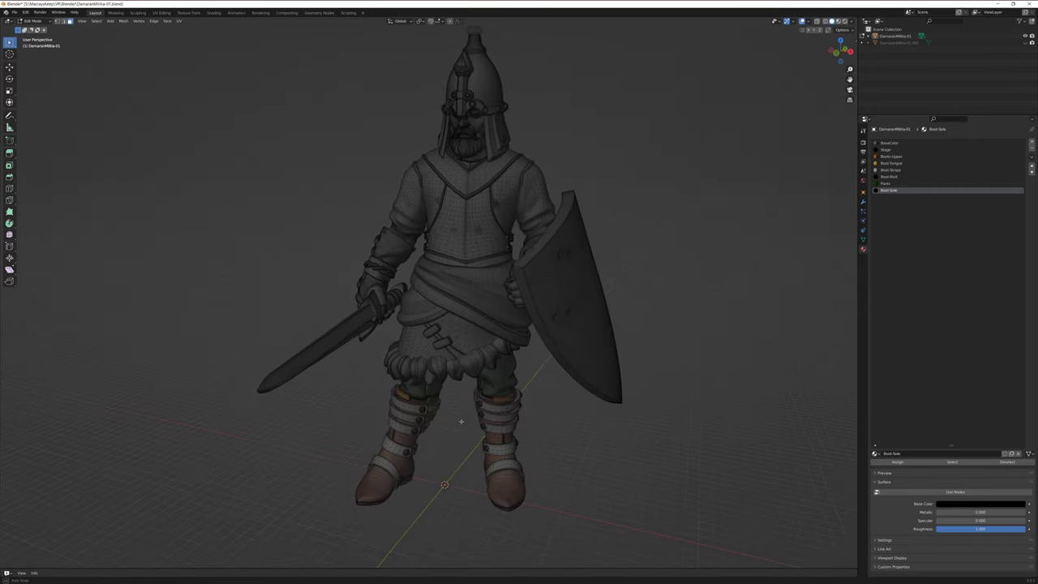
# Zoom in on the torso and shield, then select a skin face on the shield hand.
pyautogui.scroll(4, 480, 298)
pyautogui.scroll(-4, 480, 299)
pyautogui.scroll(-4, 481, 298)
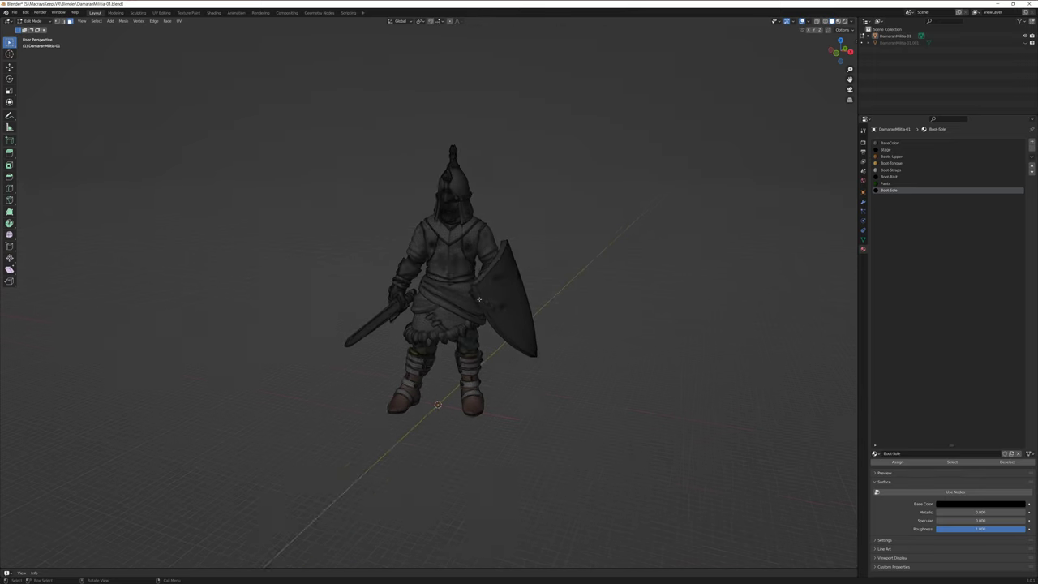
pyautogui.scroll(1, 476, 283)
pyautogui.scroll(4, 453, 254)
pyautogui.scroll(4, 456, 250)
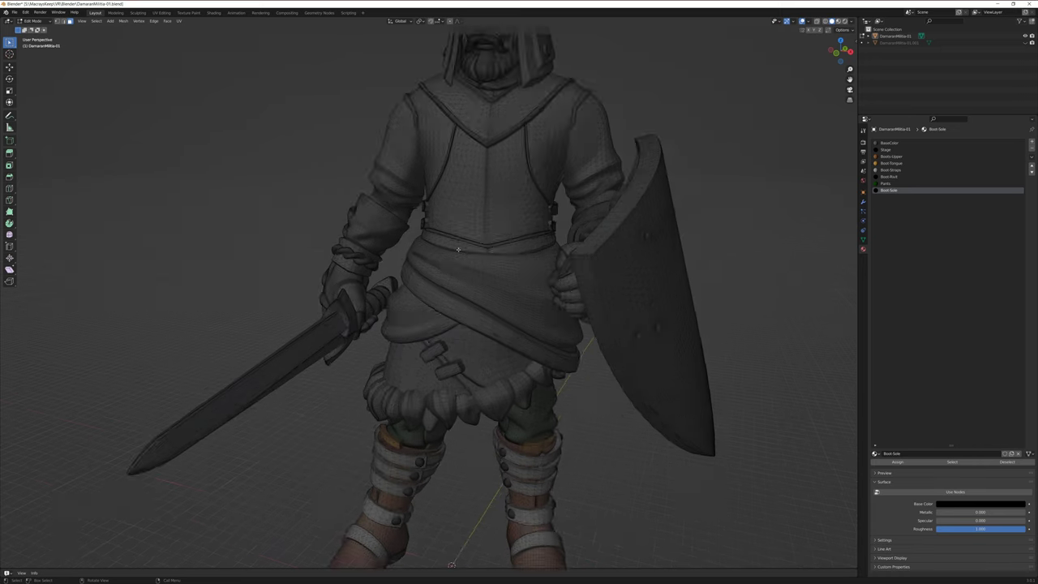
pyautogui.scroll(-3, 517, 202)
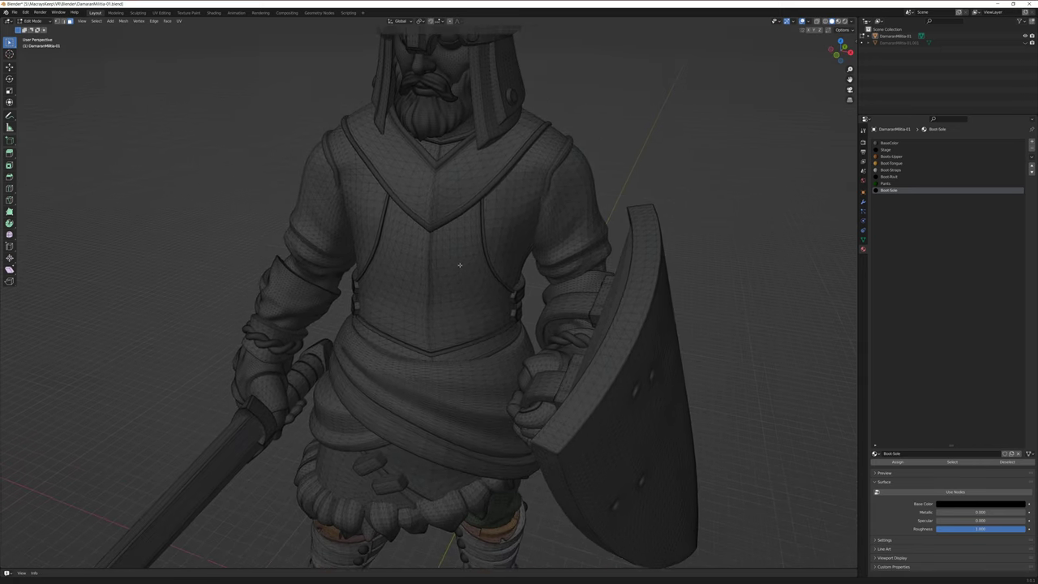
pyautogui.moveTo(495, 236); pyautogui.dragTo(557, 326, button='middle')
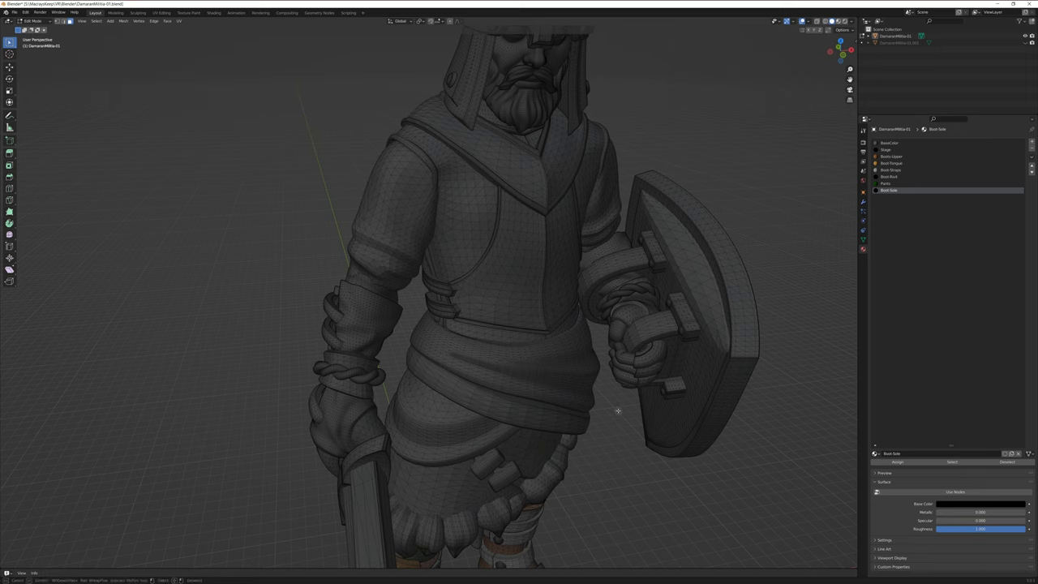
pyautogui.click(622, 357)
# Extend the hand selection to all linked skin with Ctrl+L, checking it from front, back and below.
pyautogui.hotkey('ctrl', 'l')
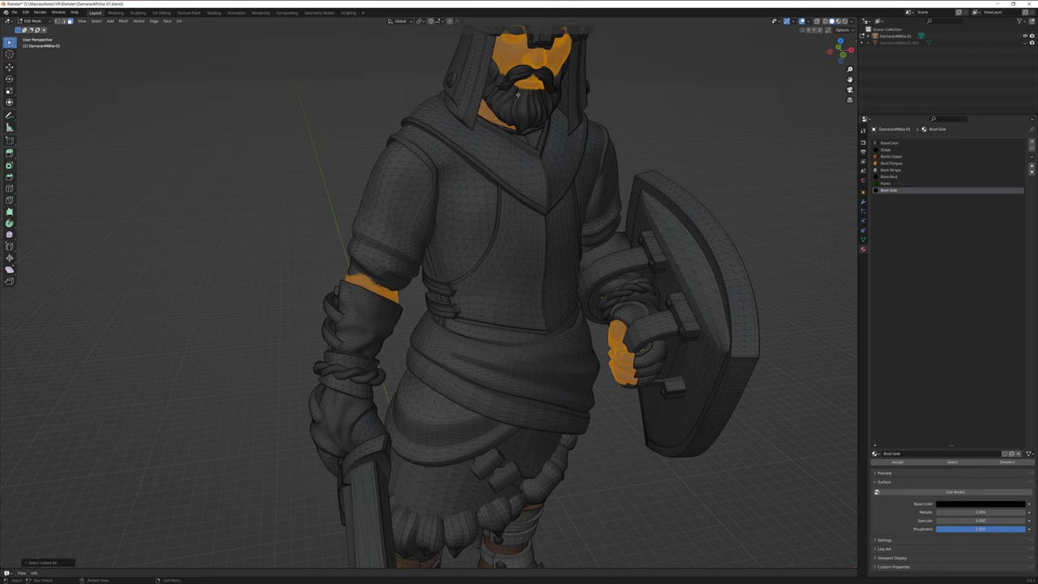
pyautogui.scroll(-5, 597, 381)
pyautogui.moveTo(543, 427); pyautogui.dragTo(370, 298, button='middle')
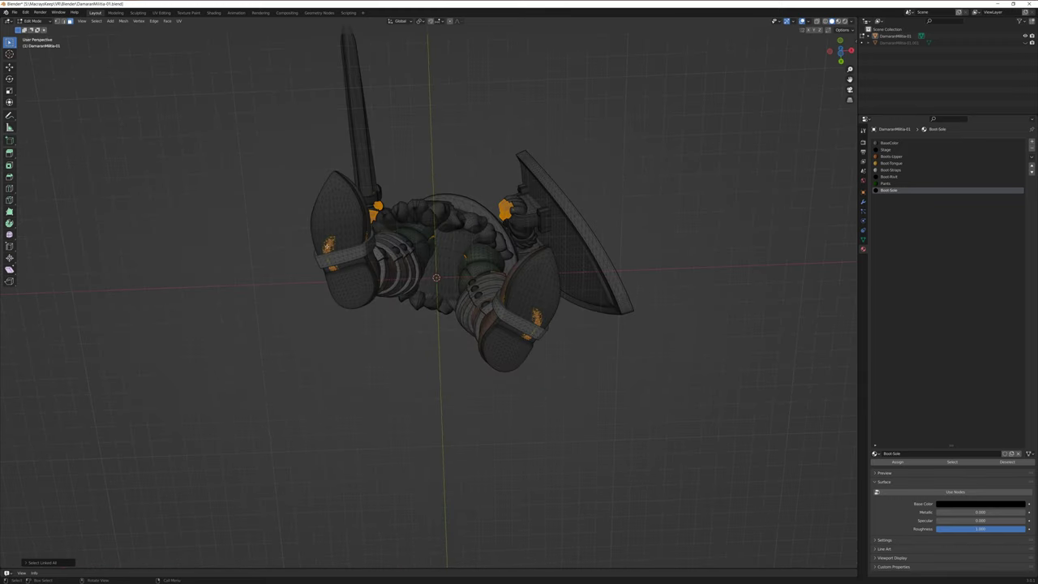
pyautogui.moveTo(423, 332); pyautogui.dragTo(489, 326, button='middle')
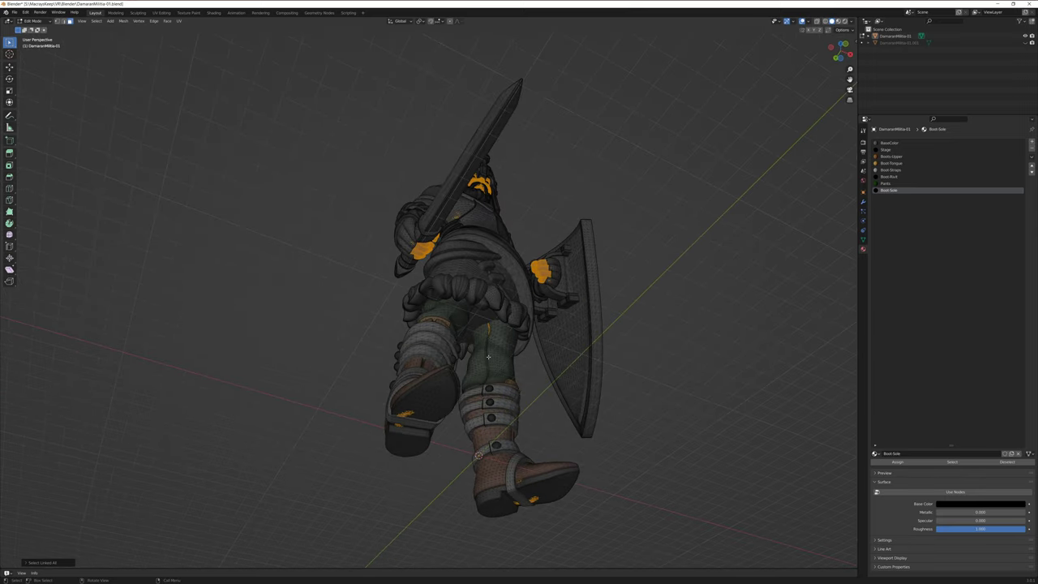
pyautogui.moveTo(547, 387); pyautogui.dragTo(521, 443, button='middle')
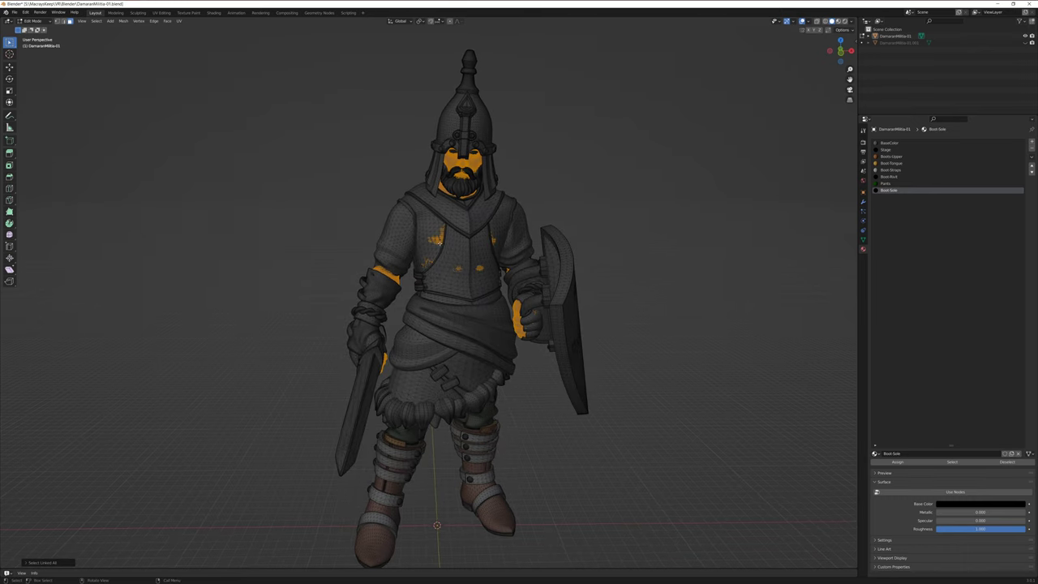
pyautogui.moveTo(427, 303); pyautogui.dragTo(491, 280, button='middle')
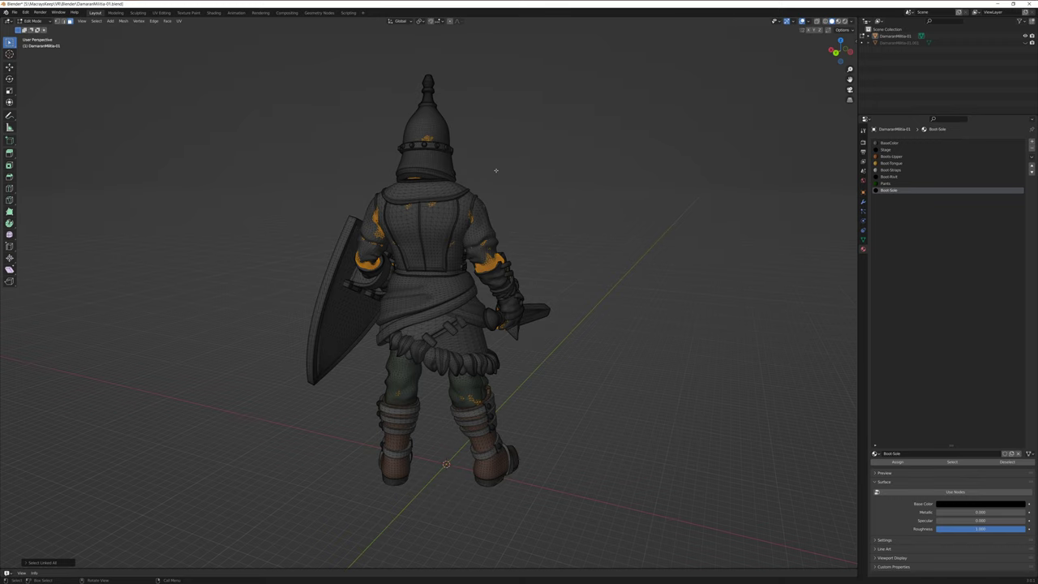
pyautogui.moveTo(496, 171); pyautogui.dragTo(355, 167, button='middle')
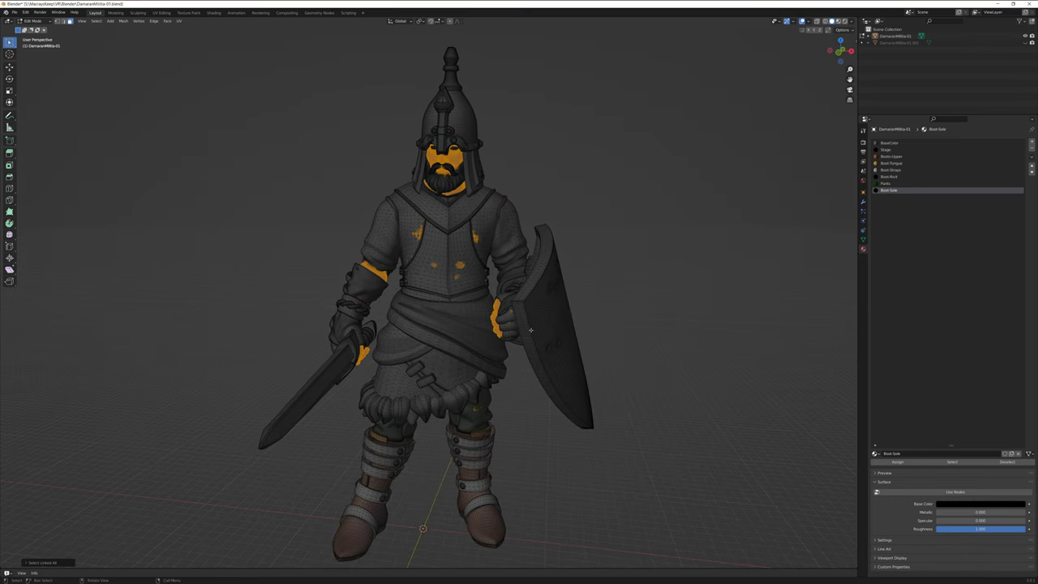
pyautogui.scroll(-3, 506, 424)
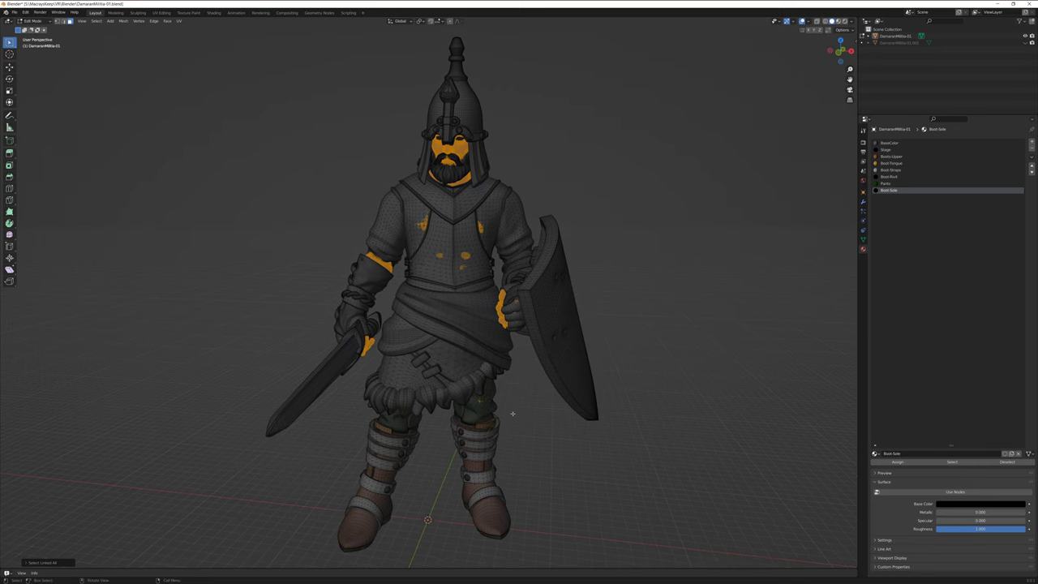
pyautogui.scroll(3, 504, 414)
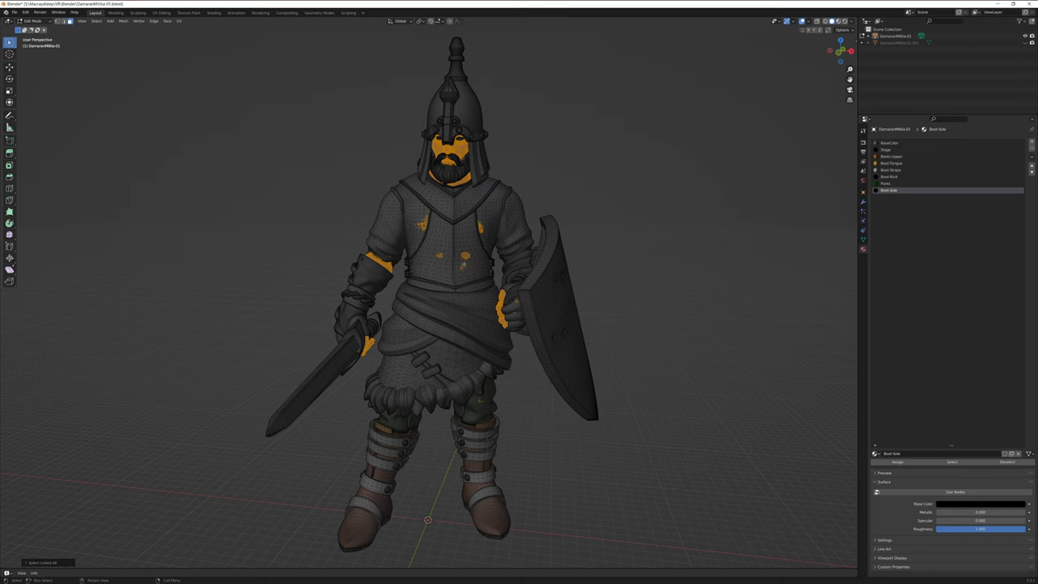
pyautogui.click(817, 22)
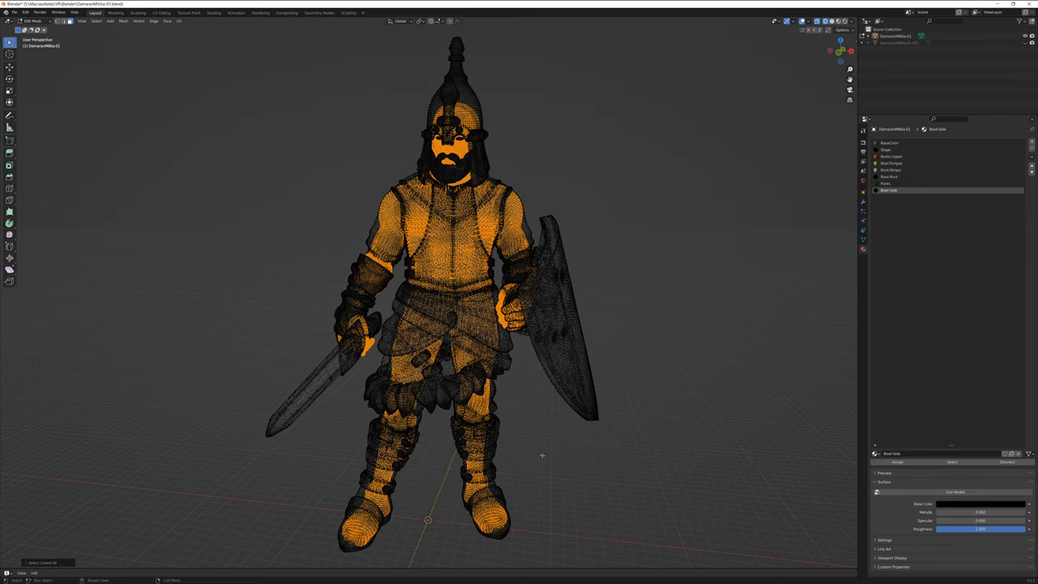
pyautogui.moveTo(541, 455); pyautogui.dragTo(525, 297, button='middle')
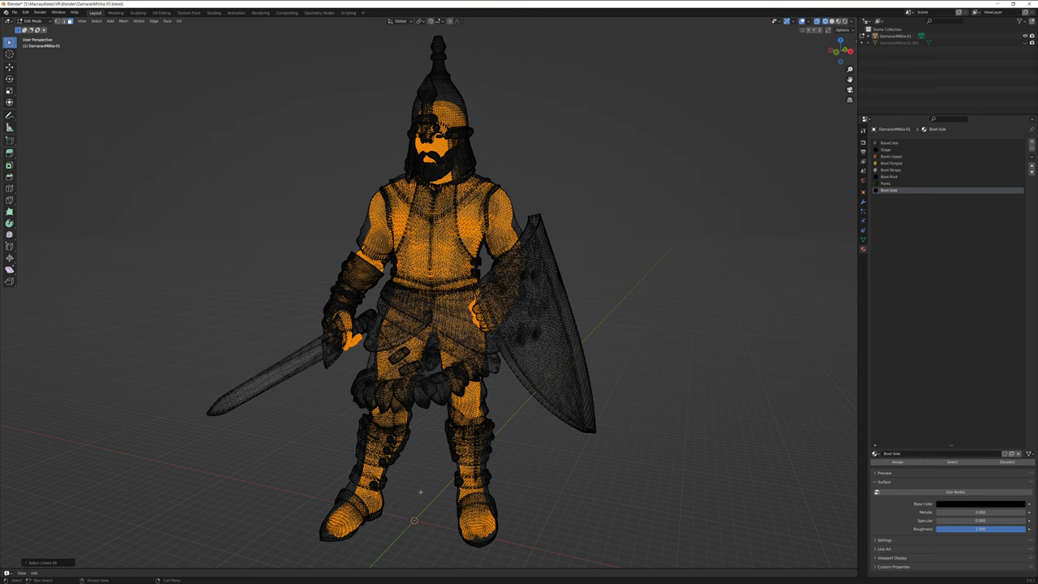
pyautogui.keyDown('shift'); pyautogui.moveTo(399, 489); pyautogui.dragTo(426, 424, button='middle'); pyautogui.keyUp('shift')
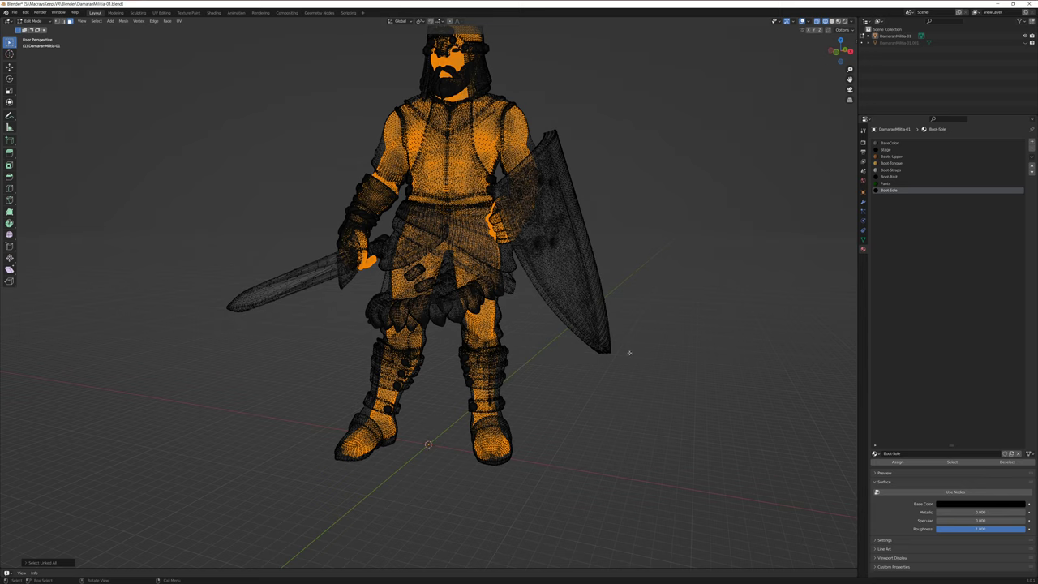
pyautogui.click(831, 21)
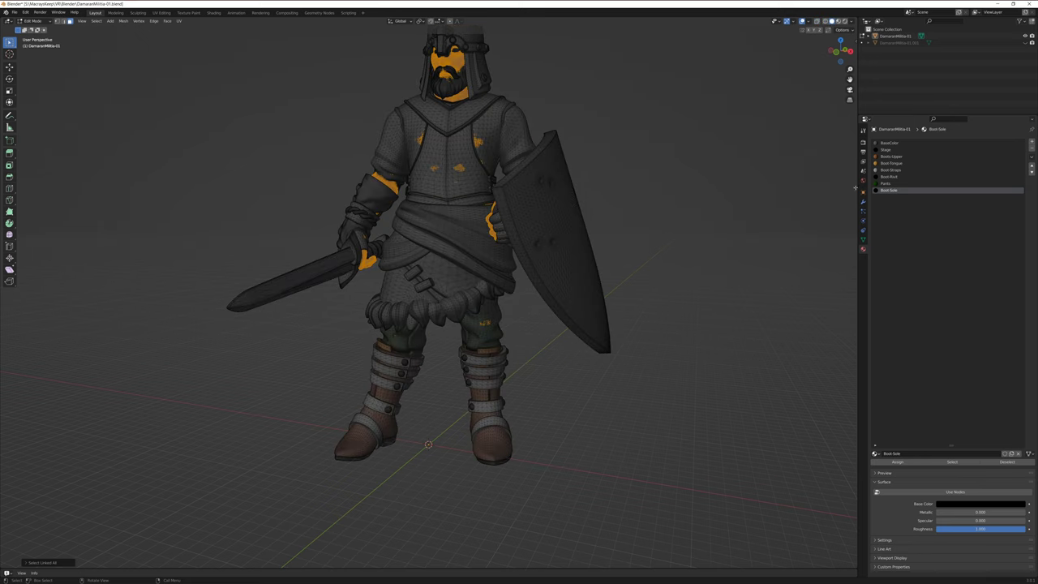
# Select the faces using the Boots-Upper, Boot-Straps and Boot-Rivit materials.
pyautogui.click(892, 156)
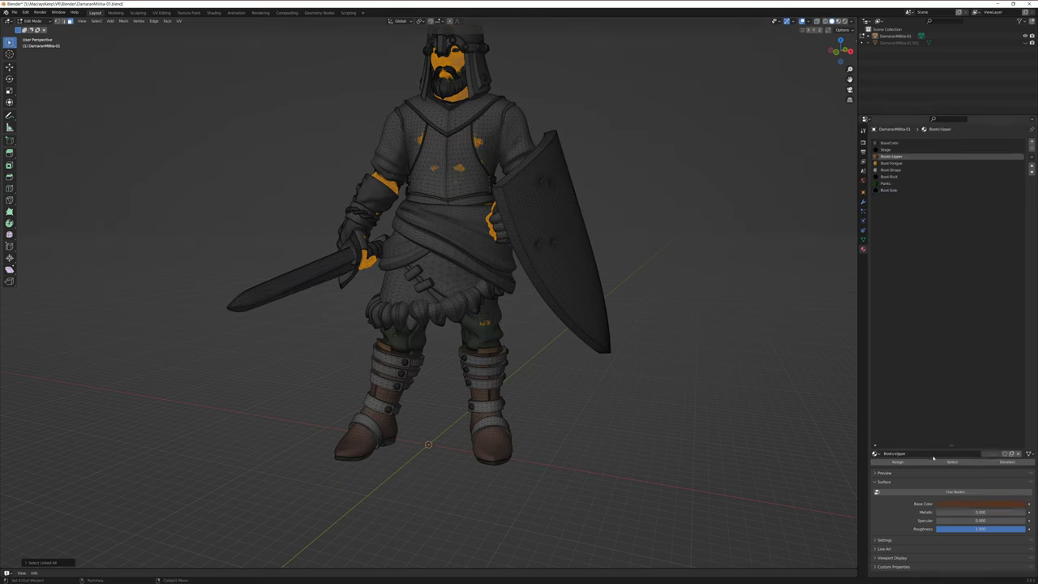
pyautogui.click(949, 461)
pyautogui.click(891, 163)
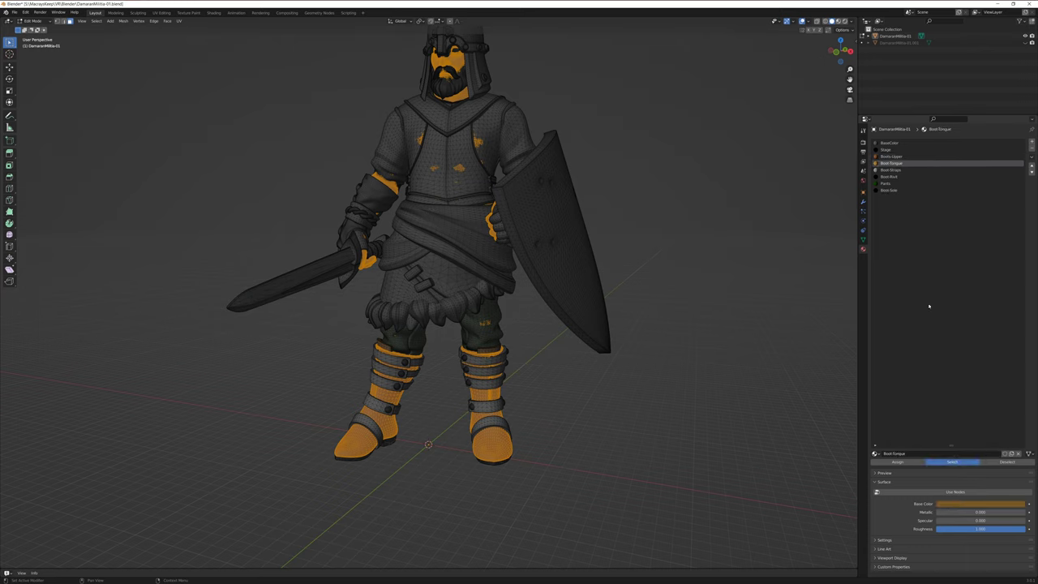
pyautogui.click(891, 170)
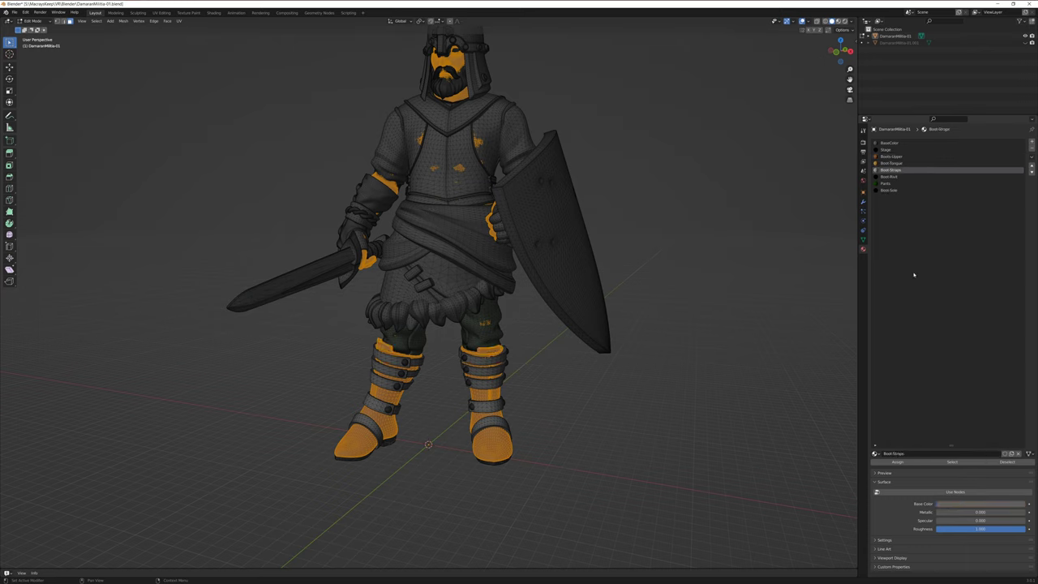
pyautogui.click(953, 462)
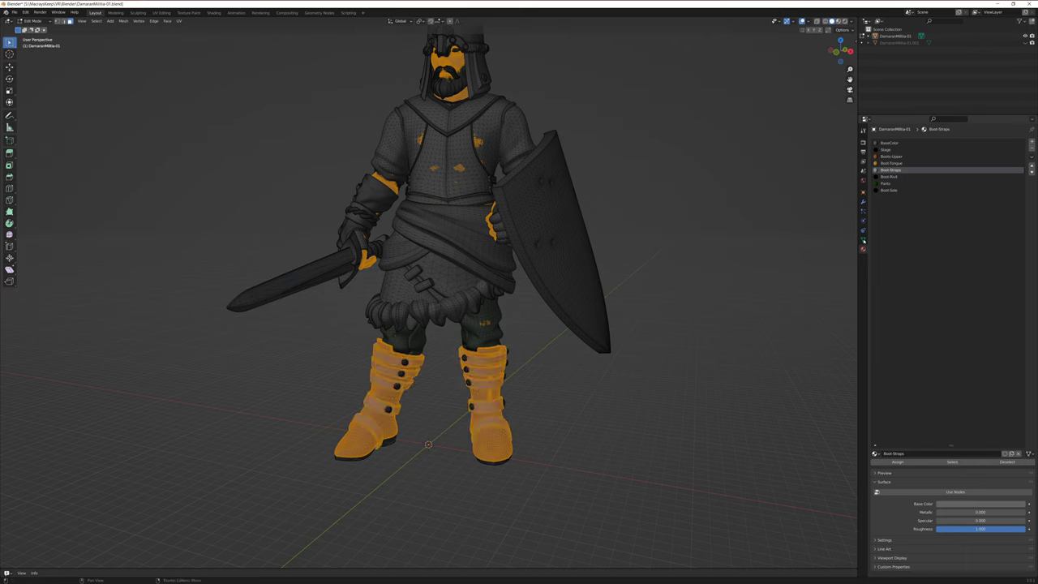
pyautogui.click(889, 177)
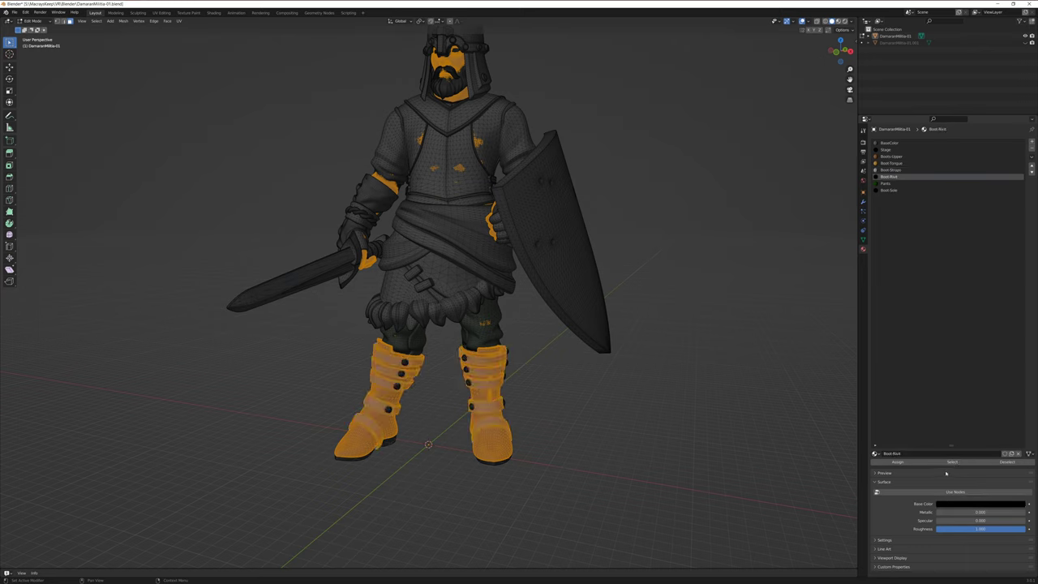
pyautogui.click(951, 462)
# Clear the selection, then reselect the Boot-Rivit and Boots-Upper faces on both boots.
pyautogui.click(100, 22)
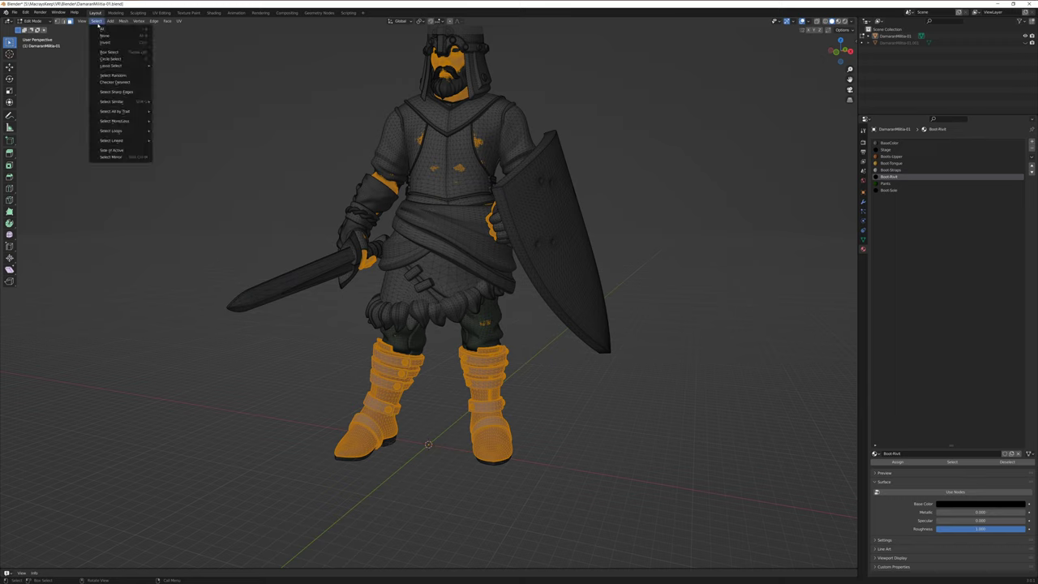
pyautogui.click(102, 33)
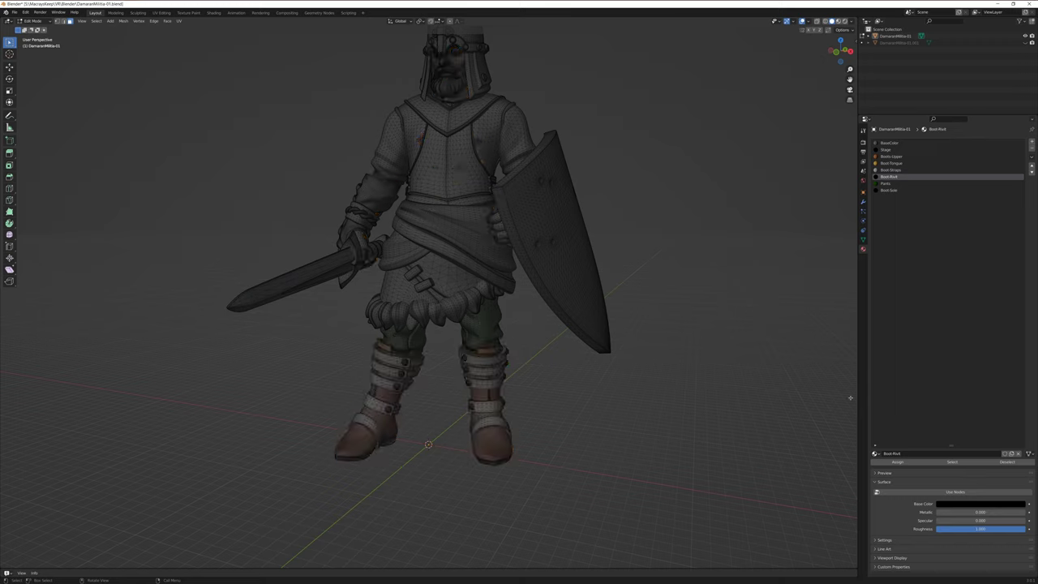
pyautogui.click(953, 463)
pyautogui.click(891, 171)
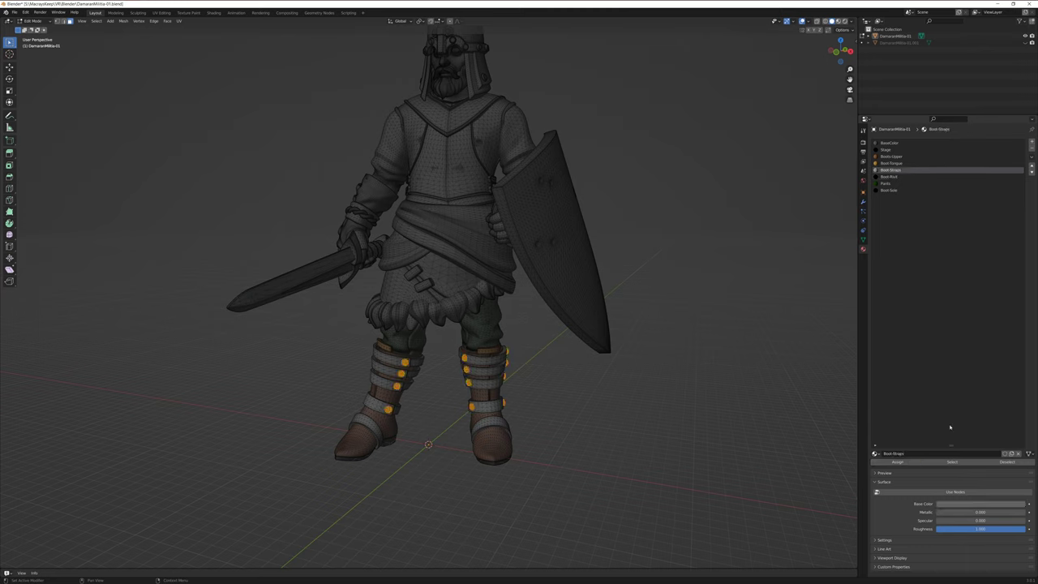
pyautogui.click(890, 163)
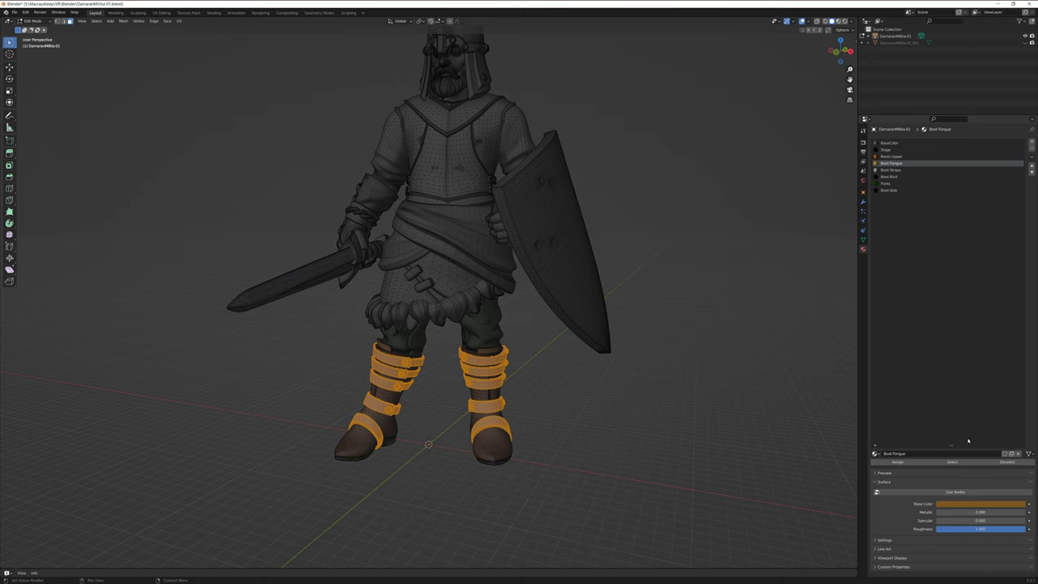
pyautogui.click(889, 156)
pyautogui.click(953, 462)
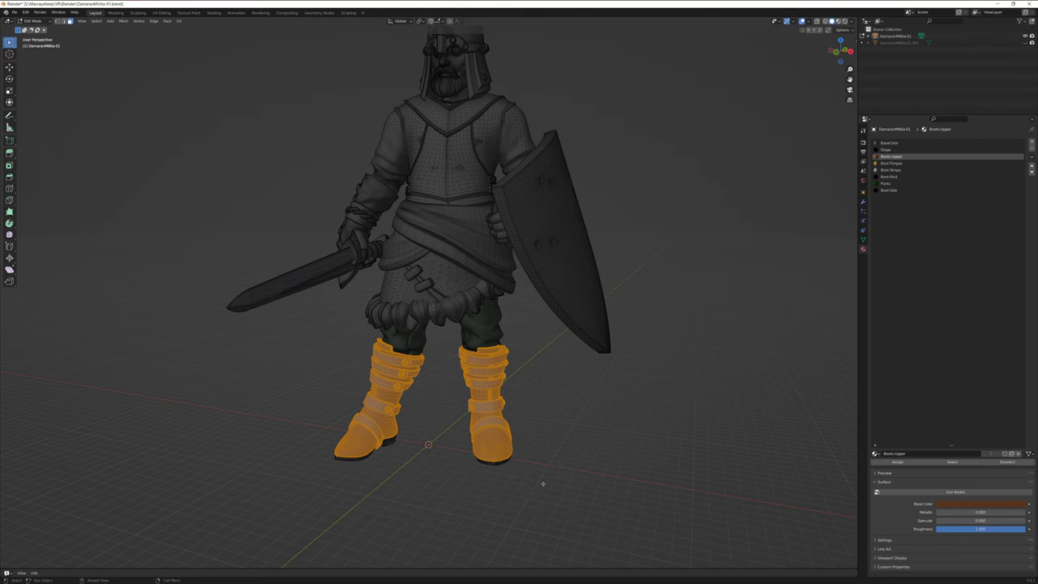
# Assign the Boot-Sole material to the selected sole faces and clear the selection.
pyautogui.click(887, 191)
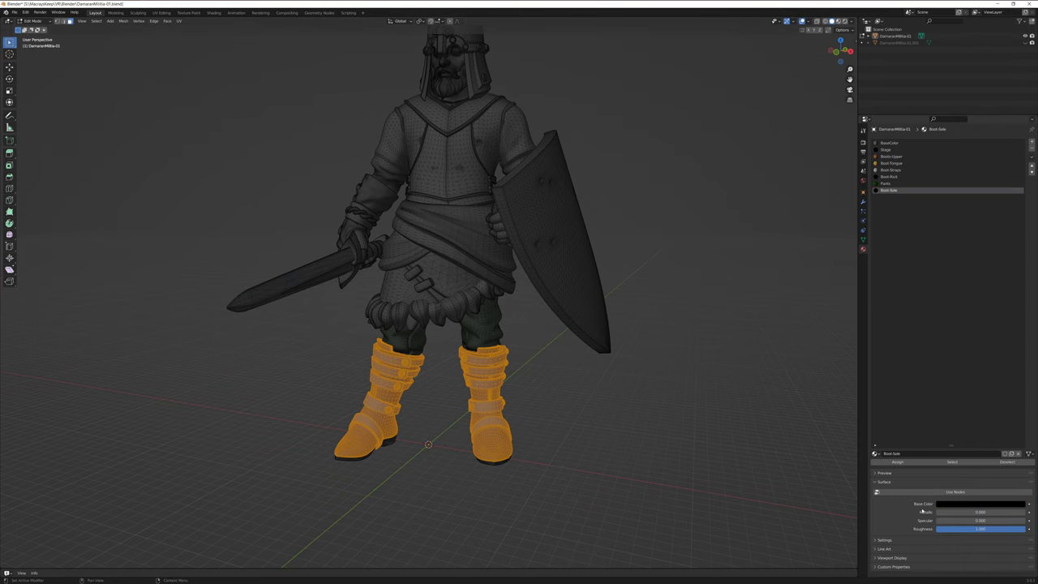
pyautogui.click(920, 464)
pyautogui.click(124, 21)
pyautogui.hotkey('alt', 'a')
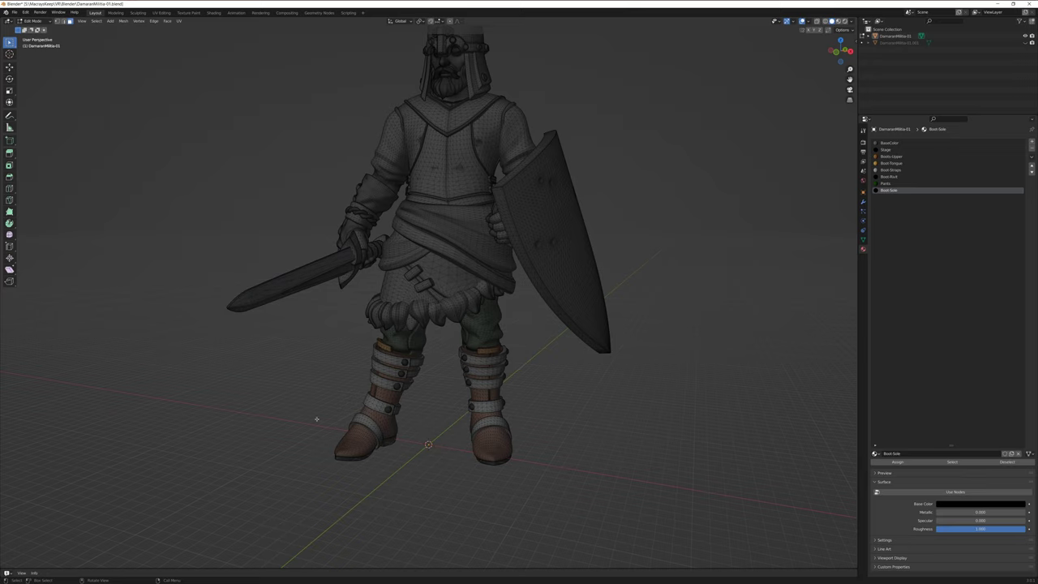
# Select both boots entirely with Ctrl+L and save the blend file.
pyautogui.hotkey('ctrl', 'l')
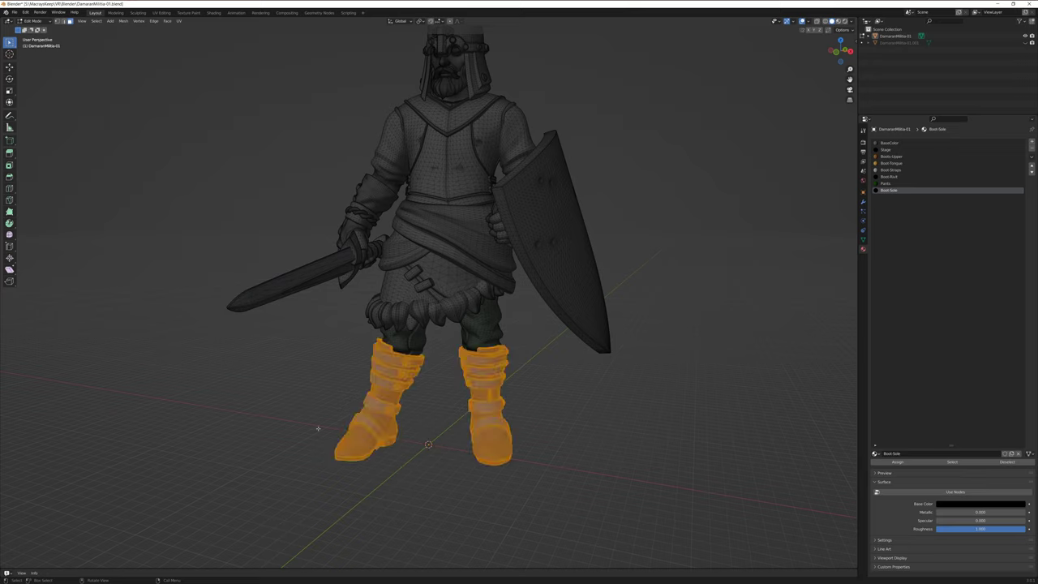
pyautogui.click(33, 21)
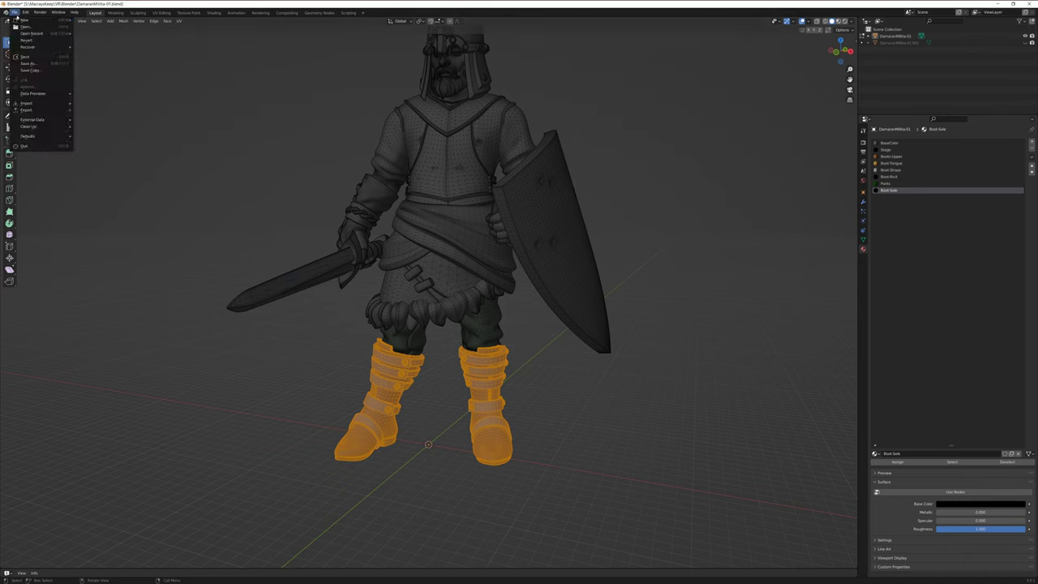
pyautogui.click(26, 53)
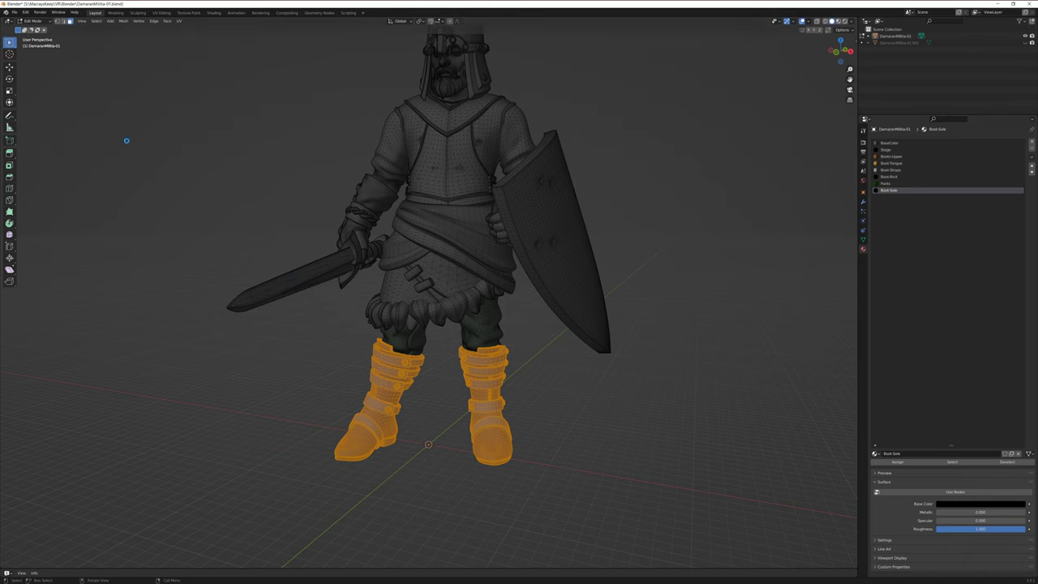
pyautogui.hotkey('ctrl', 's')
# Separate the selected boots into their own object and hide it to view the bare feet.
pyautogui.click(123, 21)
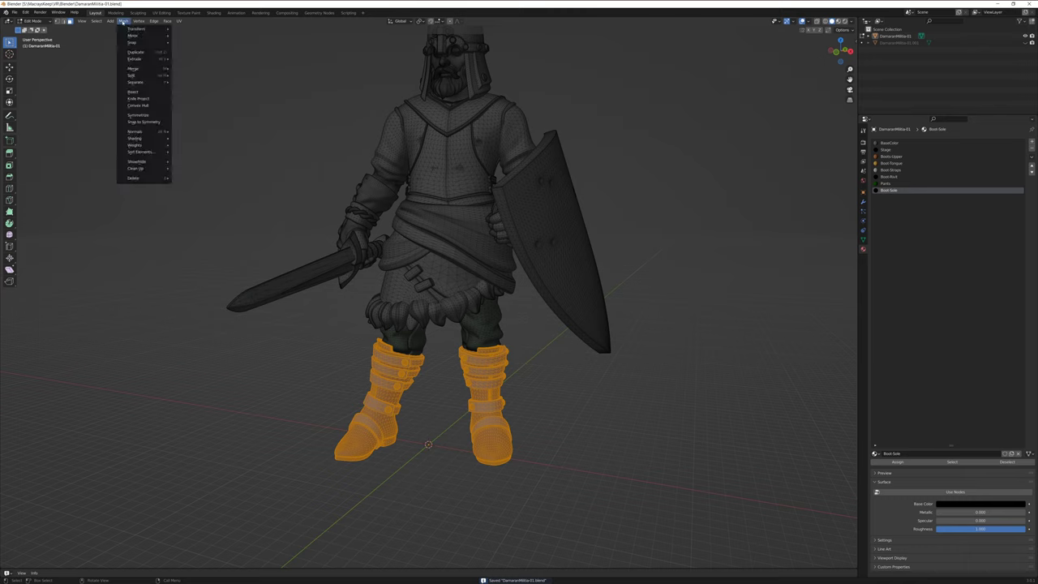
pyautogui.moveTo(136, 83)
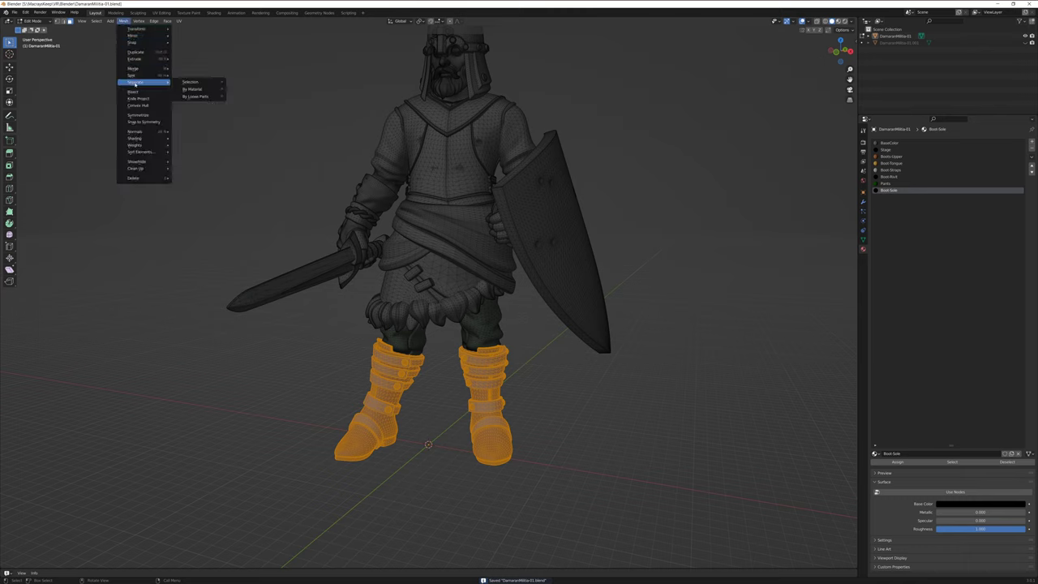
pyautogui.click(192, 83)
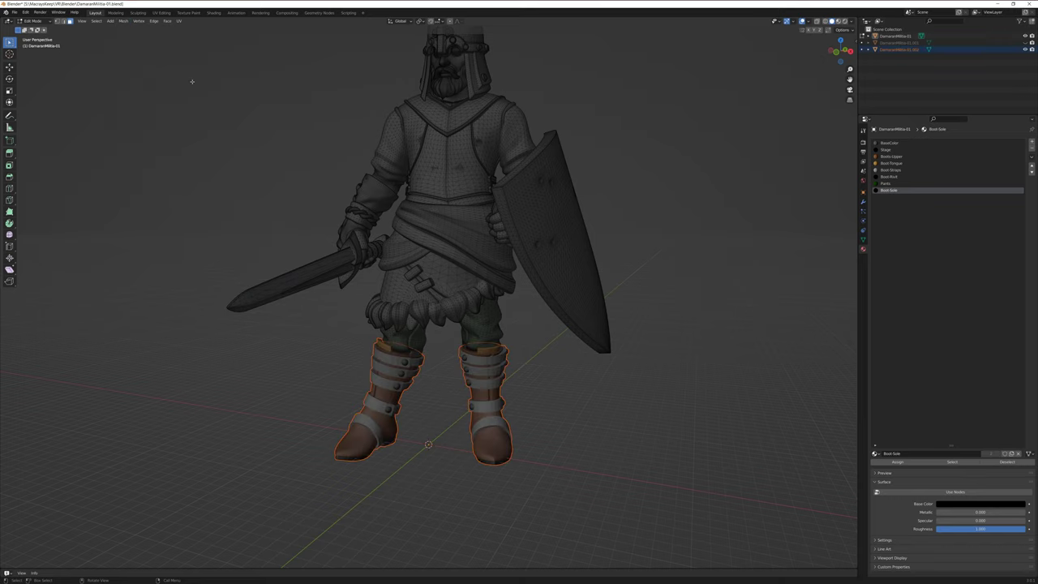
pyautogui.click(1026, 50)
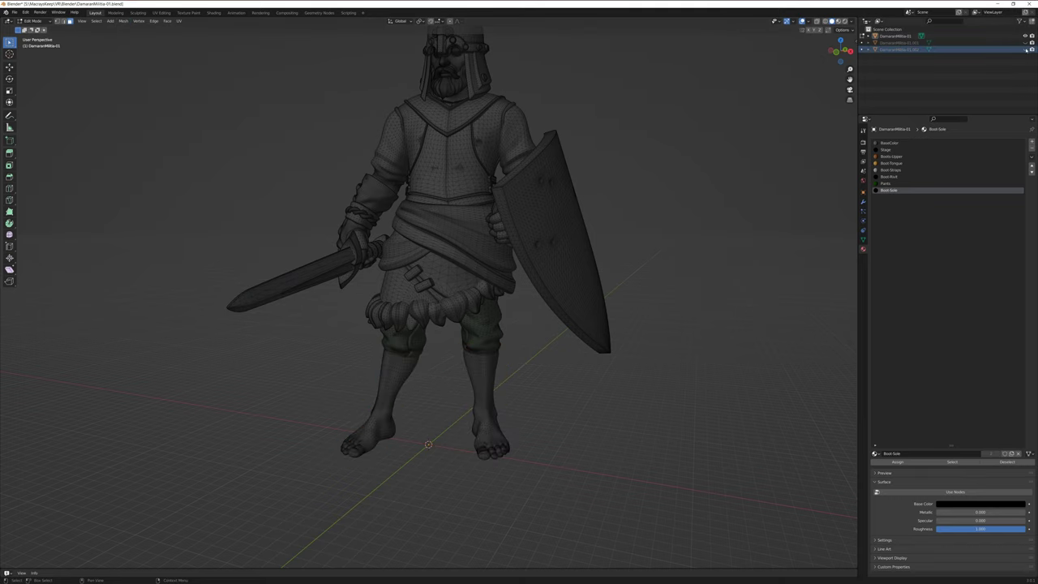
pyautogui.moveTo(431, 446); pyautogui.dragTo(376, 440, button='middle')
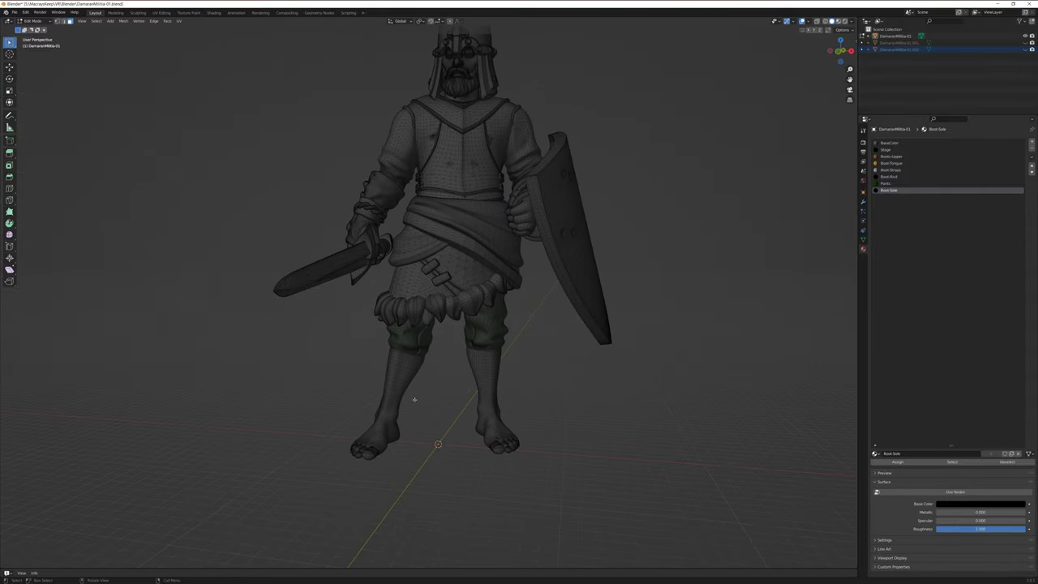
pyautogui.click(1026, 49)
# Undo the boot separation, deselect everything, and start a circle selection.
pyautogui.hotkey('alt', 'h')
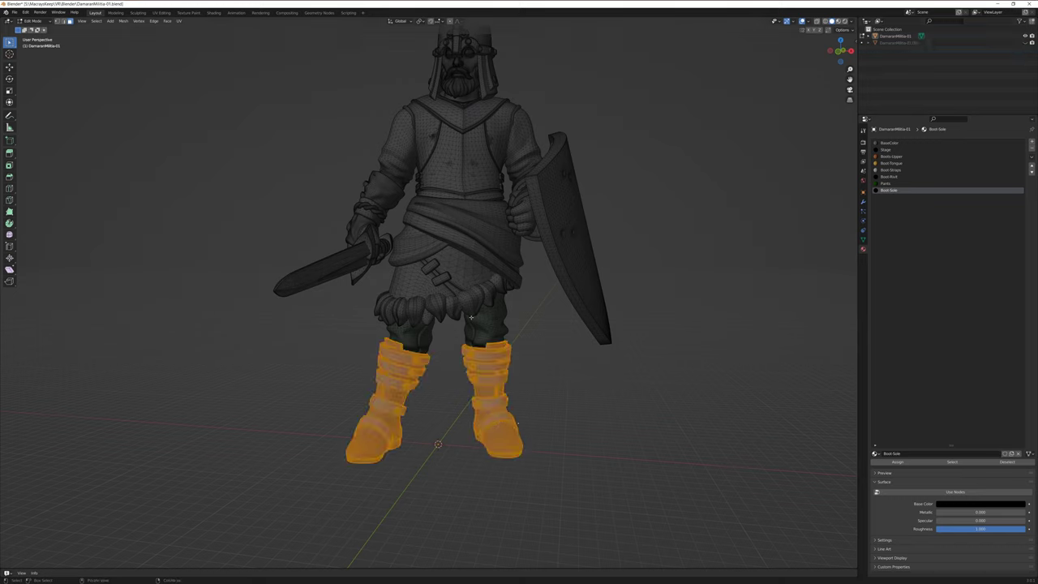
pyautogui.click(96, 20)
pyautogui.click(105, 37)
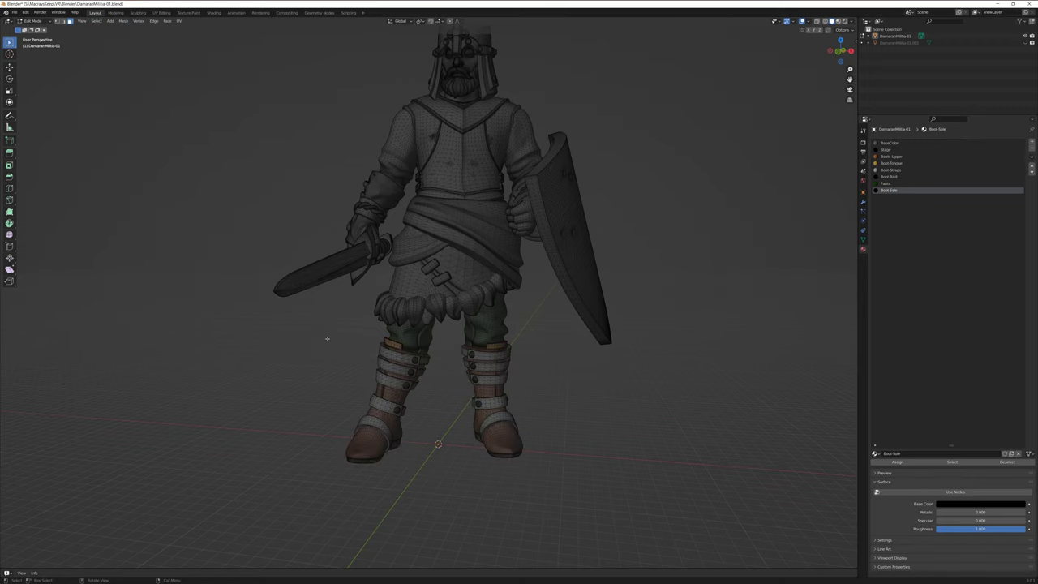
pyautogui.moveTo(540, 409)
pyautogui.mouseDown(button='middle')
pyautogui.moveTo(577, 419)
pyautogui.moveTo(598, 410)
pyautogui.moveTo(542, 423)
pyautogui.mouseUp(button='middle')
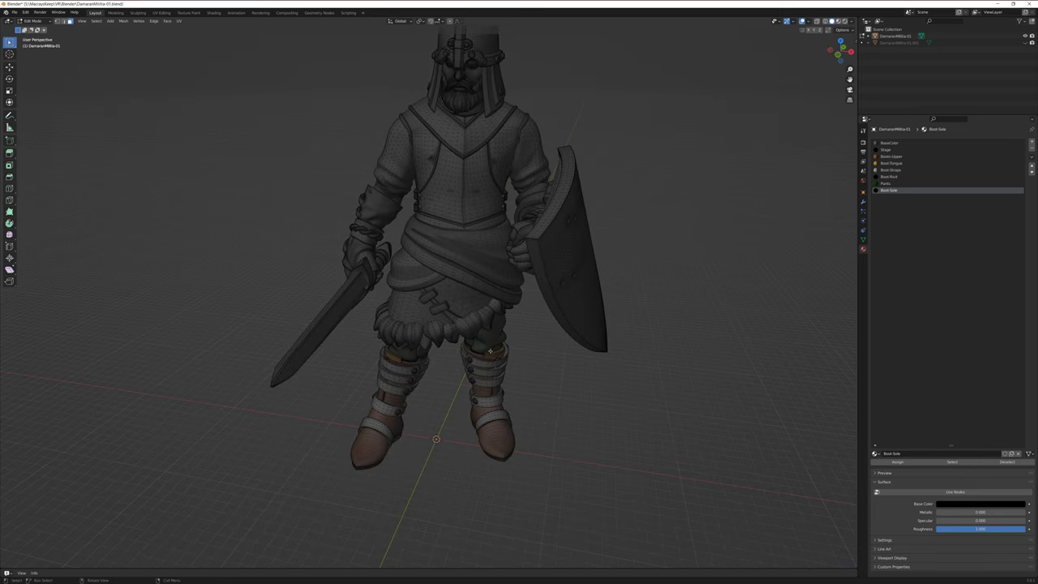
pyautogui.press('c')
# Select the linked face, neck and hand skin with Ctrl+L and orbit to verify it.
pyautogui.moveTo(546, 364); pyautogui.dragTo(457, 290, button='middle')
pyautogui.scroll(6, 457, 291)
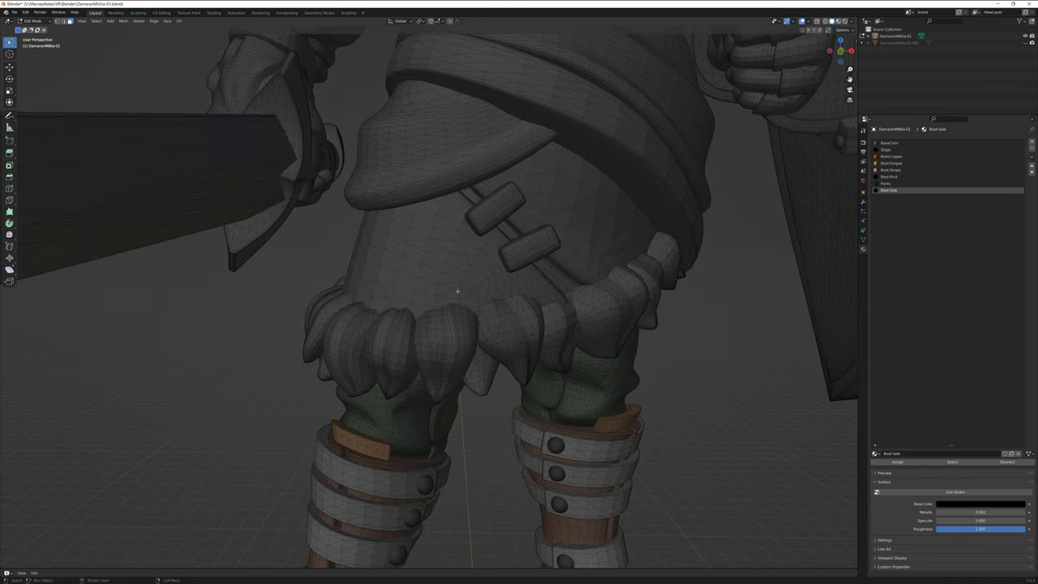
pyautogui.scroll(-8, 484, 342)
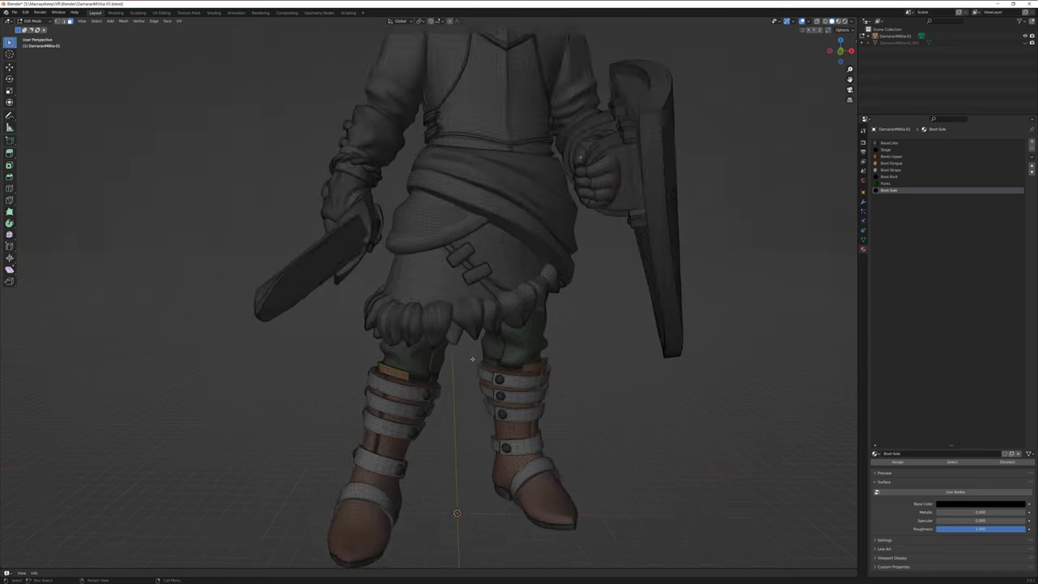
pyautogui.moveTo(601, 423); pyautogui.dragTo(594, 427, button='middle')
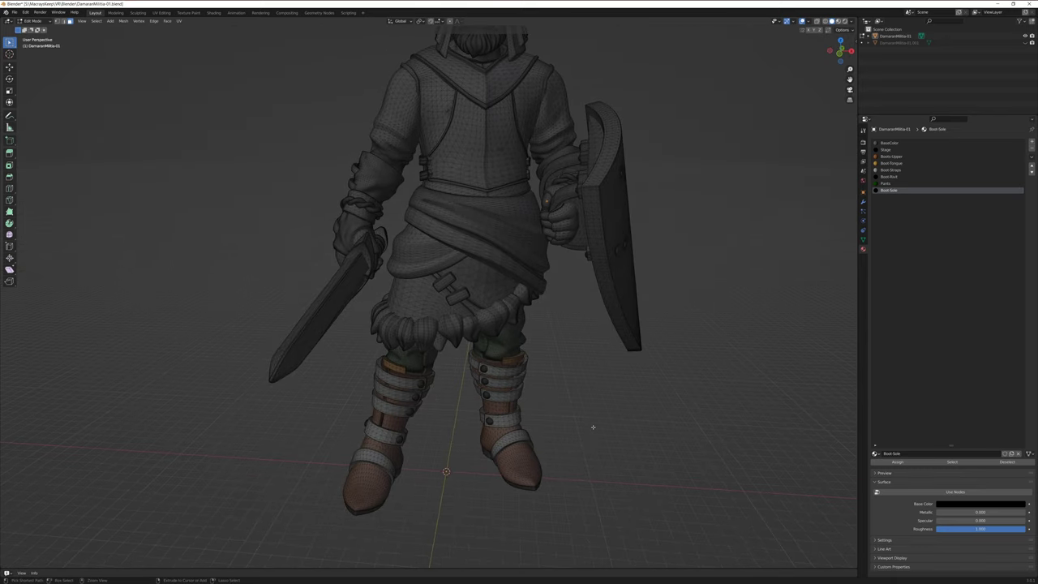
pyautogui.hotkey('ctrl', 'l')
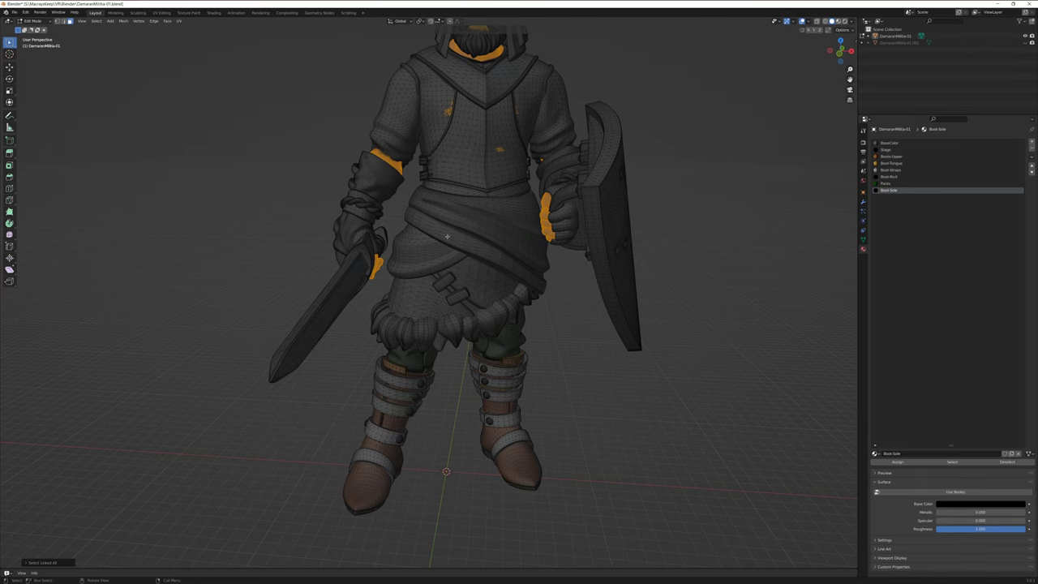
pyautogui.moveTo(447, 236); pyautogui.dragTo(472, 257, button='middle')
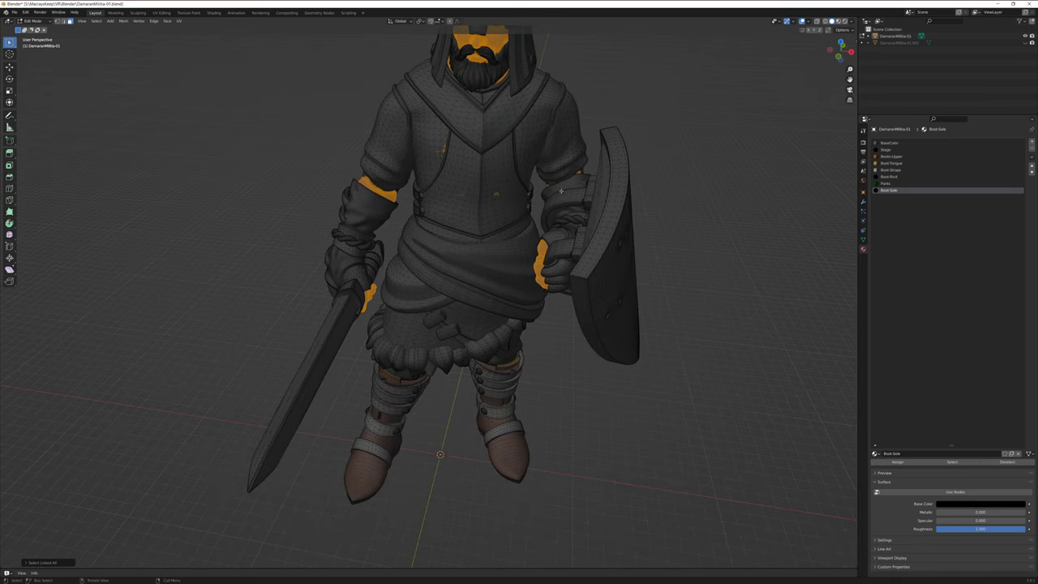
pyautogui.moveTo(579, 168); pyautogui.dragTo(453, 274, button='middle')
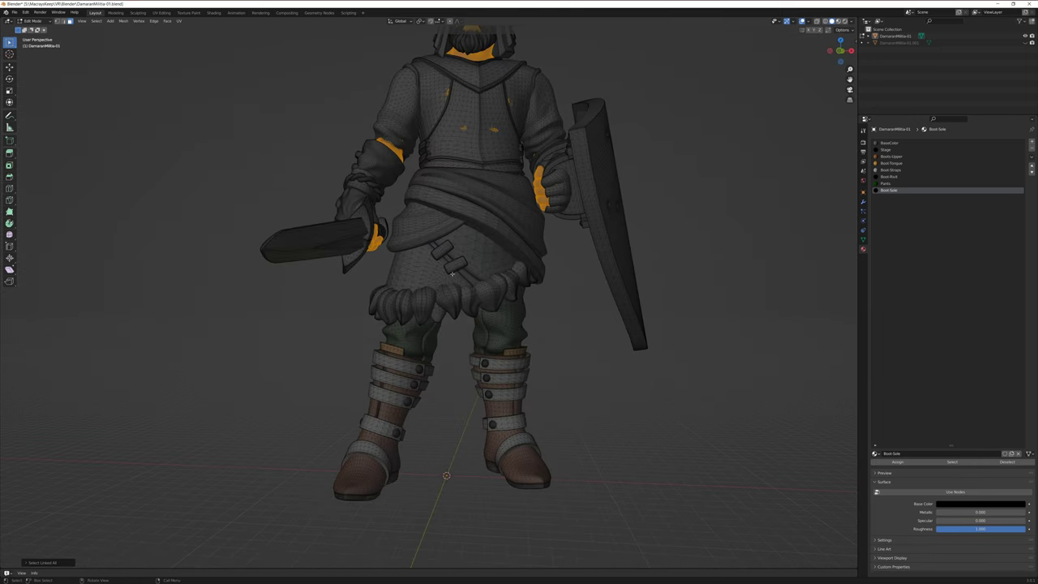
pyautogui.scroll(-6, 484, 88)
pyautogui.moveTo(484, 89); pyautogui.dragTo(426, 188, button='middle')
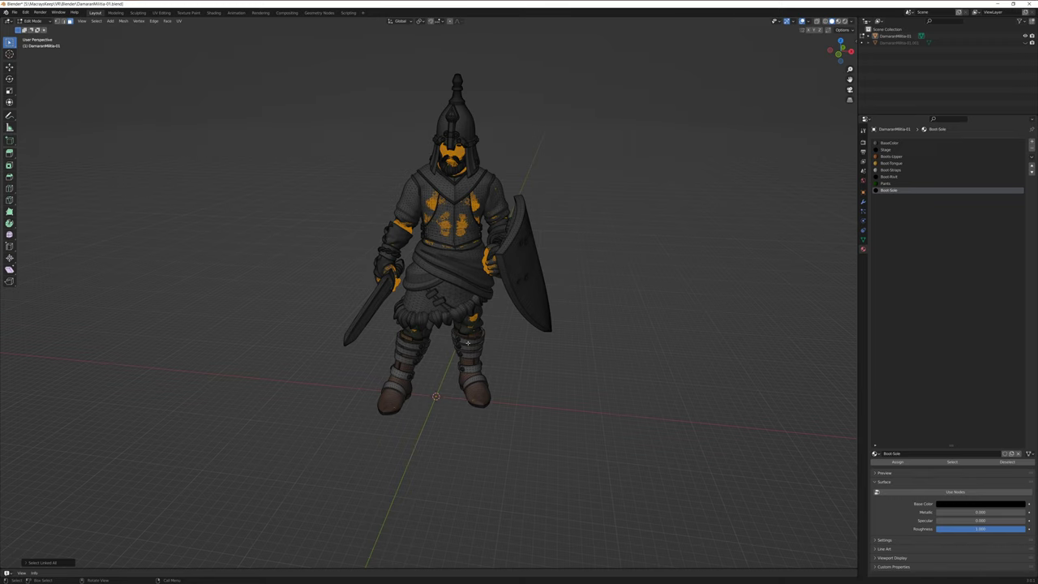
pyautogui.moveTo(467, 342); pyautogui.dragTo(447, 327, button='middle')
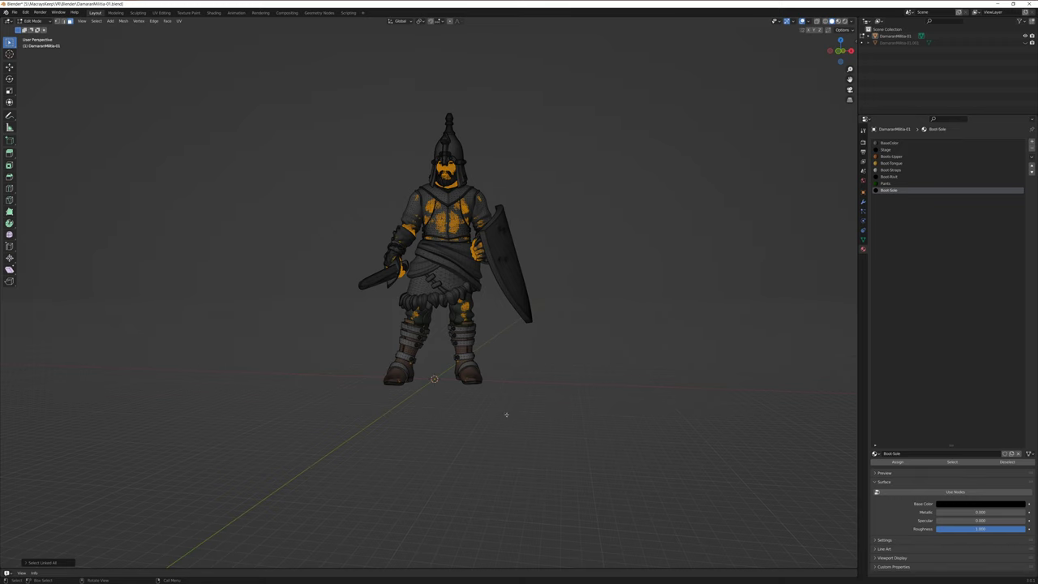
pyautogui.scroll(6, 505, 353)
pyautogui.scroll(-3, 473, 363)
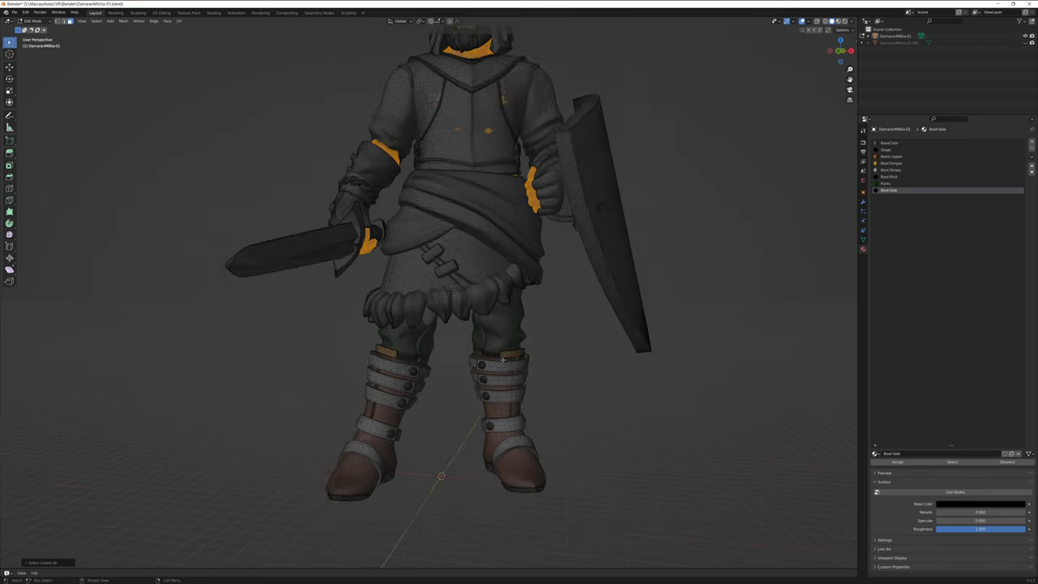
pyautogui.moveTo(446, 362); pyautogui.dragTo(409, 402, button='middle')
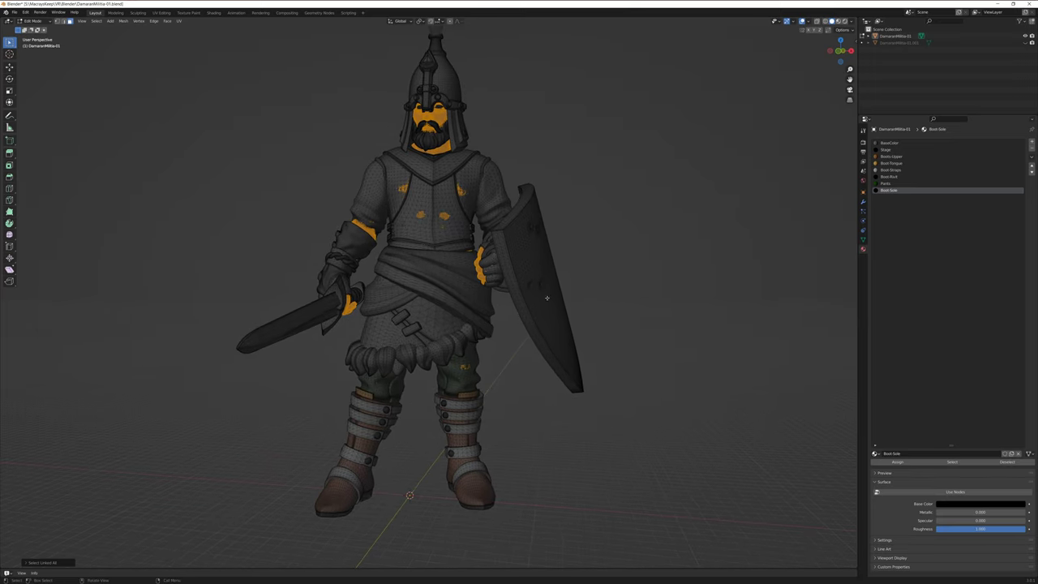
pyautogui.moveTo(502, 347); pyautogui.dragTo(524, 362, button='middle')
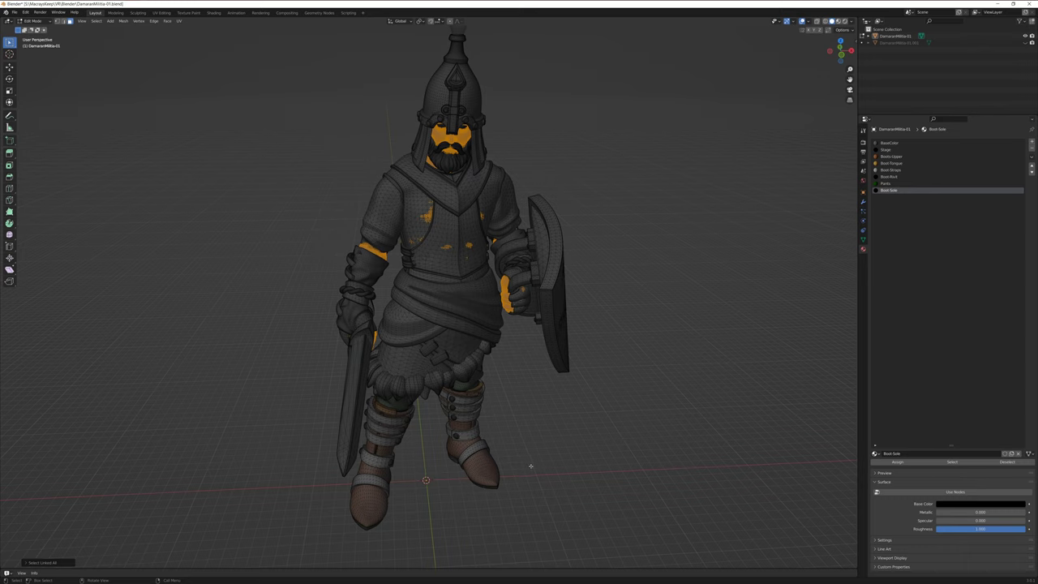
pyautogui.moveTo(545, 457); pyautogui.dragTo(496, 441, button='middle')
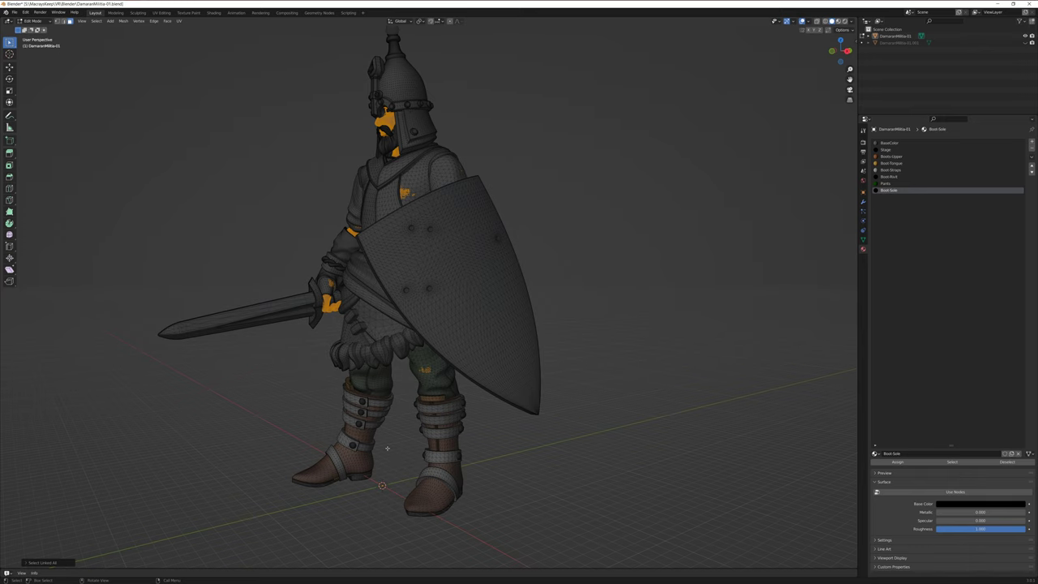
pyautogui.moveTo(387, 448); pyautogui.dragTo(429, 461, button='middle')
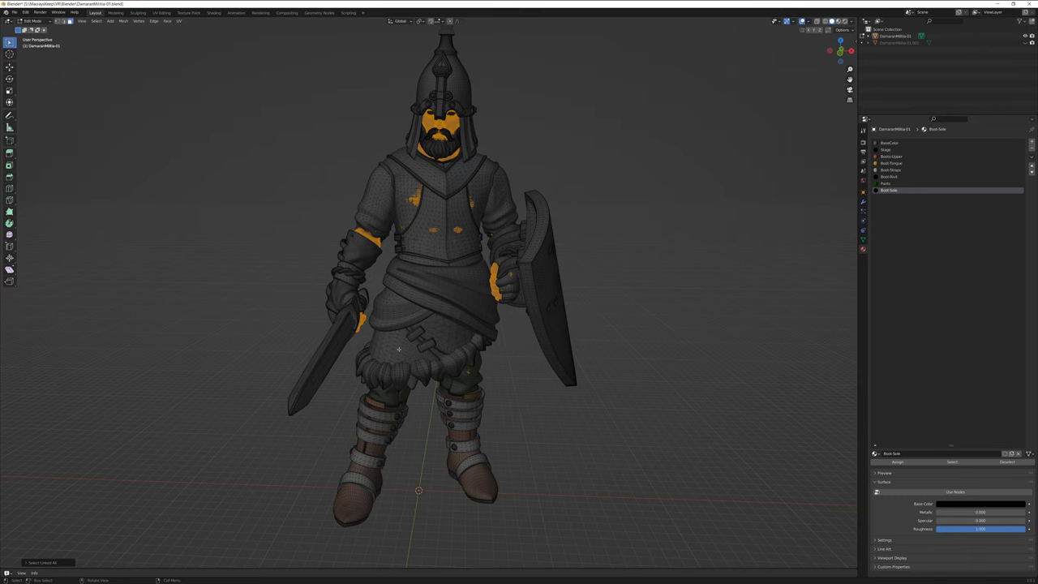
pyautogui.moveTo(511, 371)
pyautogui.mouseDown(button='middle')
pyautogui.moveTo(625, 364)
pyautogui.moveTo(589, 350)
pyautogui.moveTo(559, 378)
pyautogui.moveTo(510, 382)
pyautogui.mouseUp(button='middle')
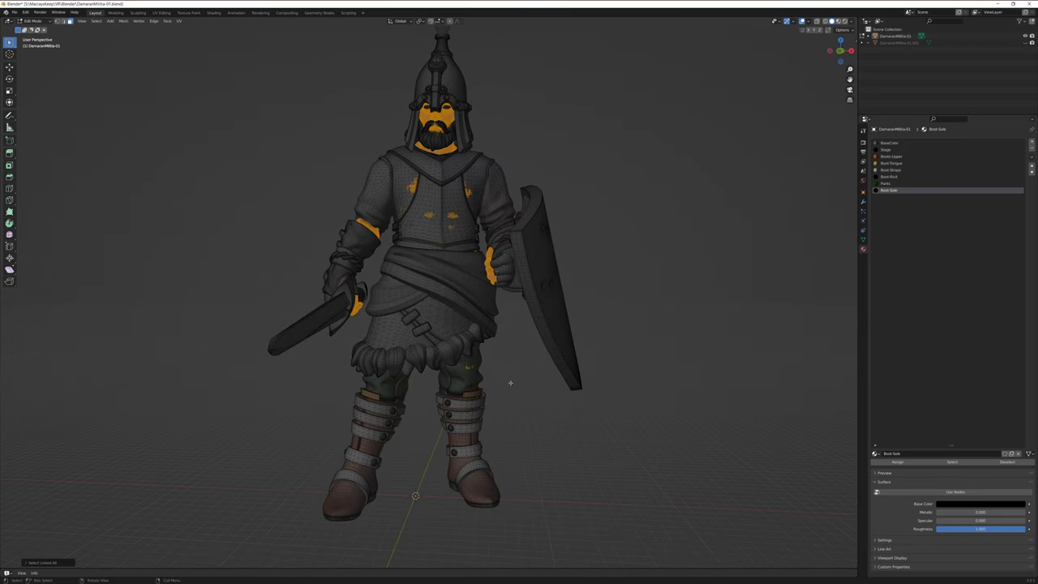